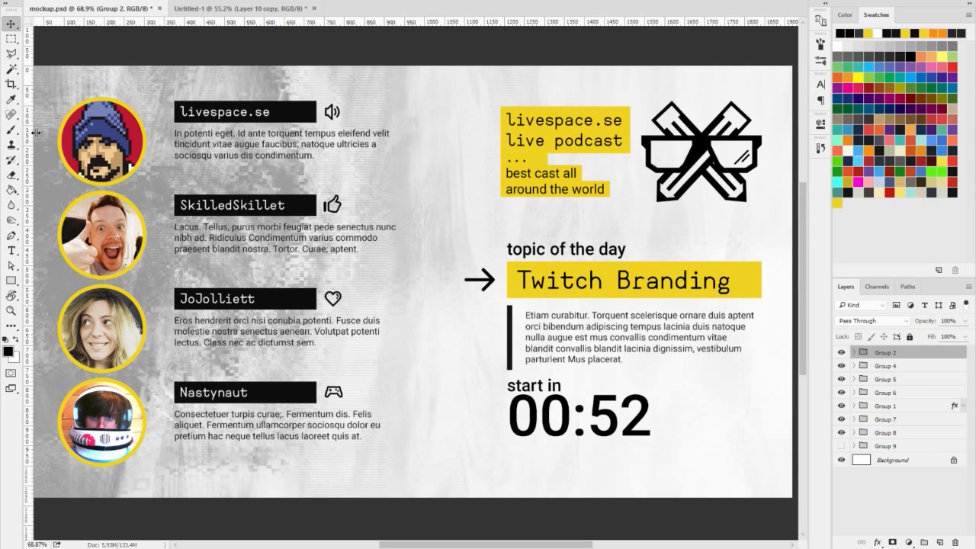
Place a vertical guide at about 998 px and draw a black rectangle covering the mockup's left half.
left_click_drag(35, 133, 423, 134)
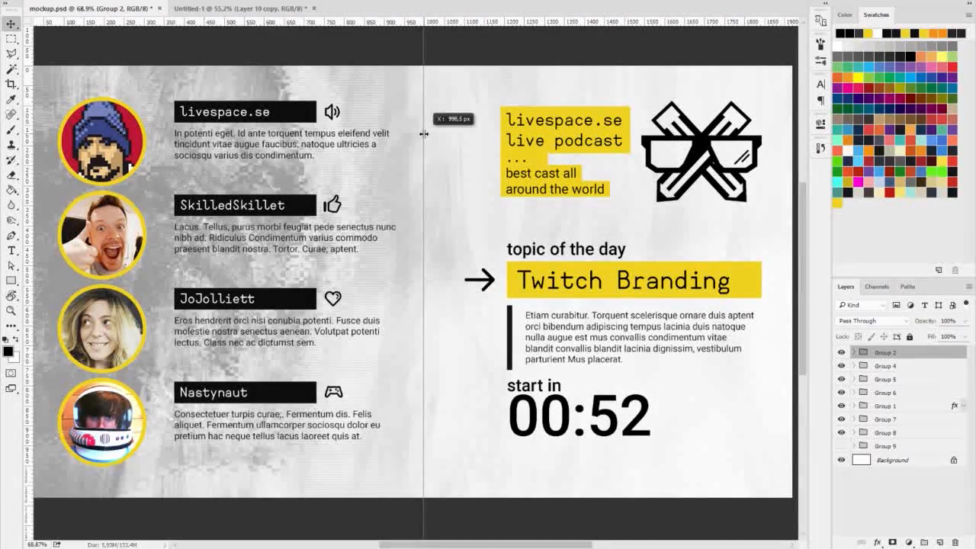
left_click_drag(424, 134, 424, 135)
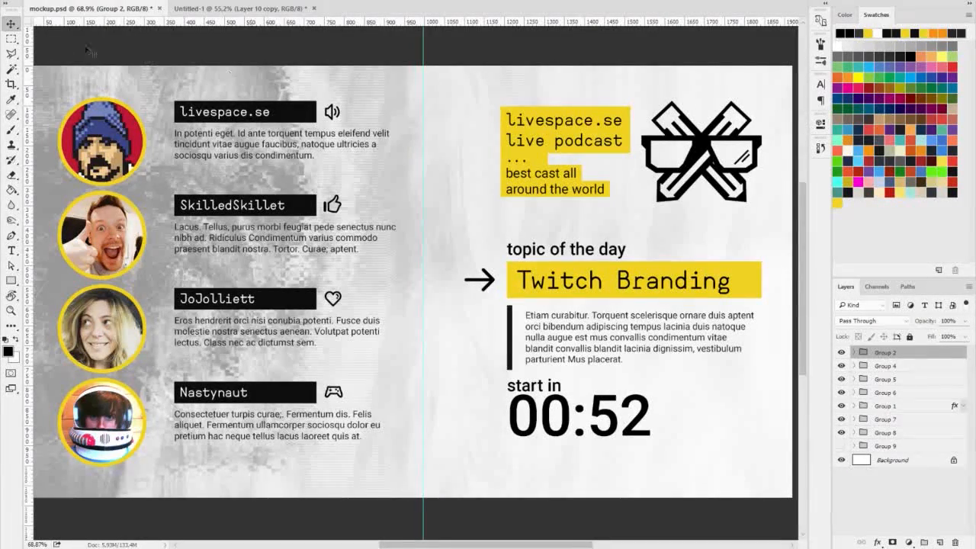
left_click(11, 280)
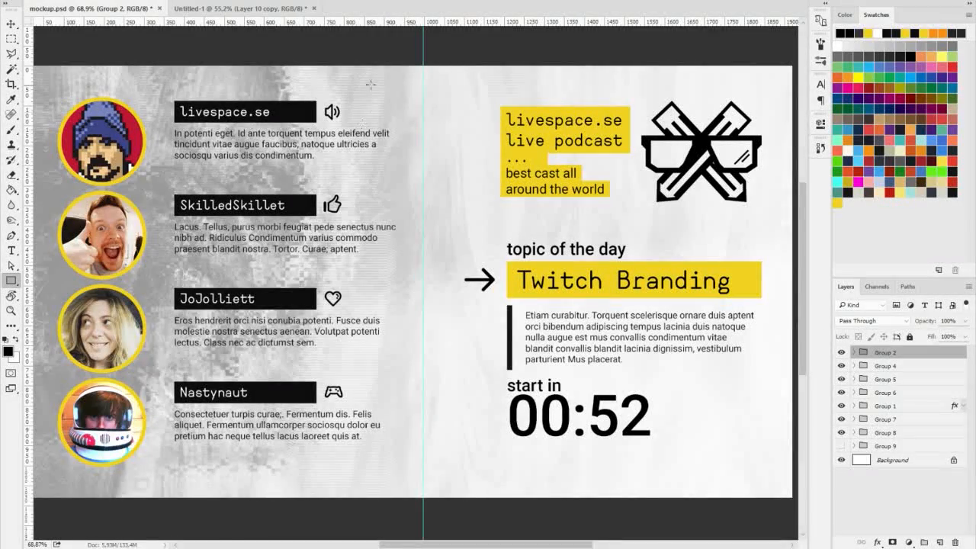
left_click_drag(424, 55, 26, 528)
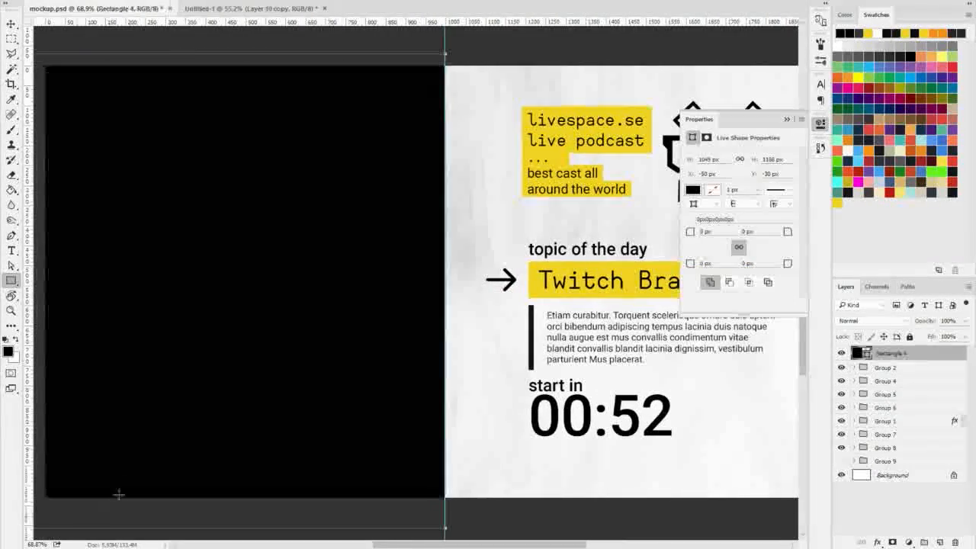
left_click(788, 120)
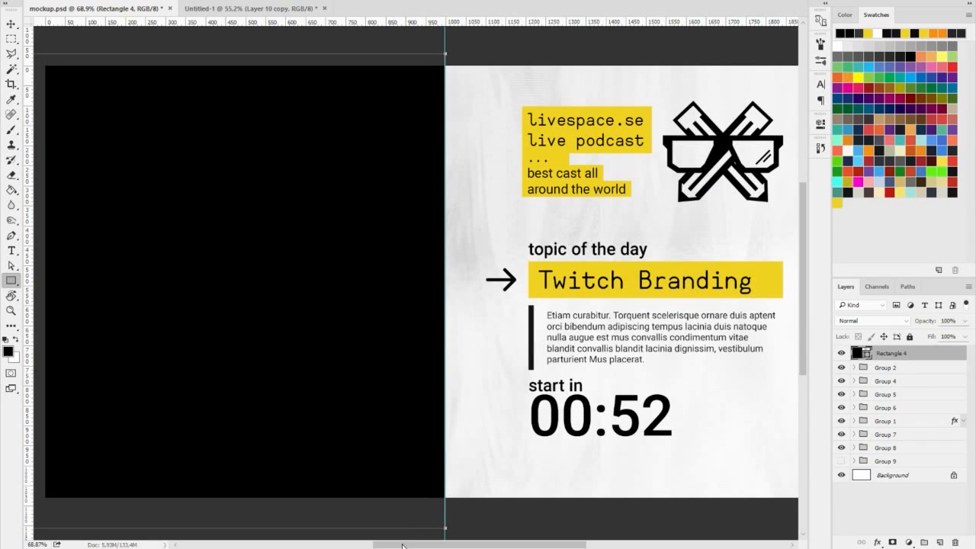
Move the black rectangle over the mockup's right half and add three horizontal guides separating the four profile rows.
left_click_drag(411, 536, 386, 533)
left_click(8, 23)
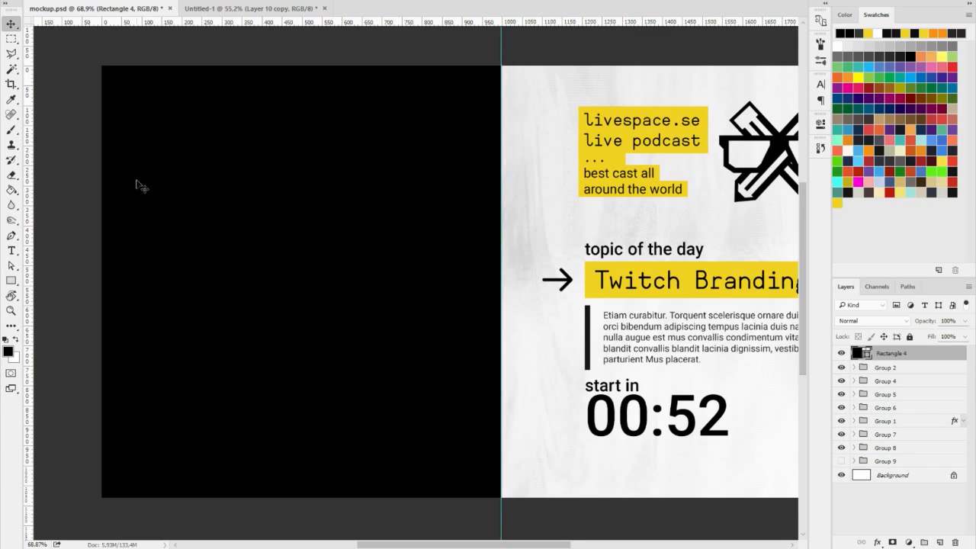
left_click_drag(135, 185, 561, 202)
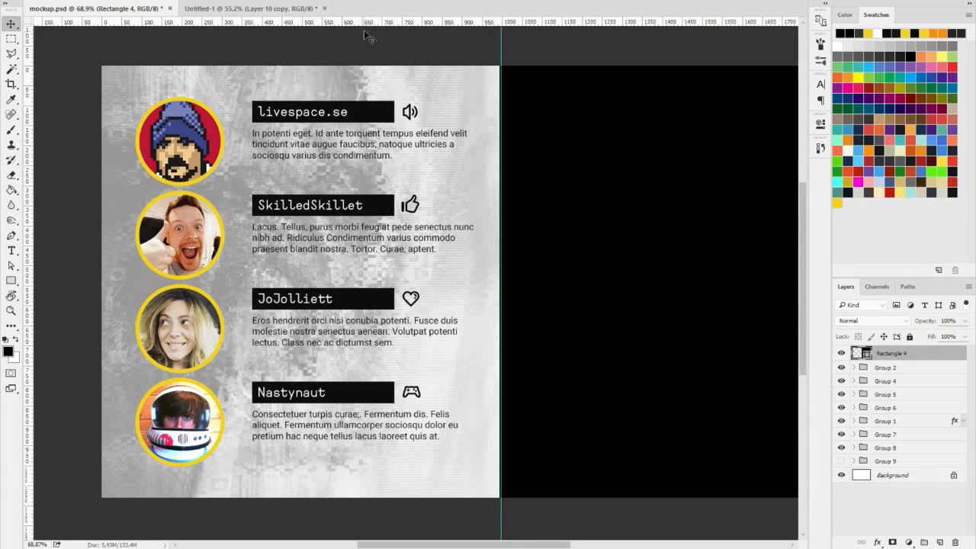
left_click_drag(364, 23, 385, 189)
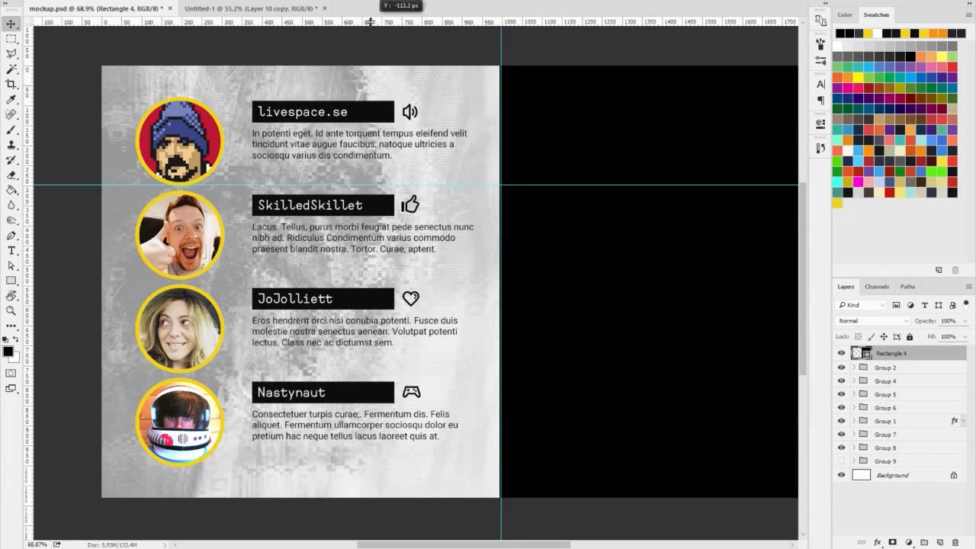
left_click_drag(372, 22, 328, 379)
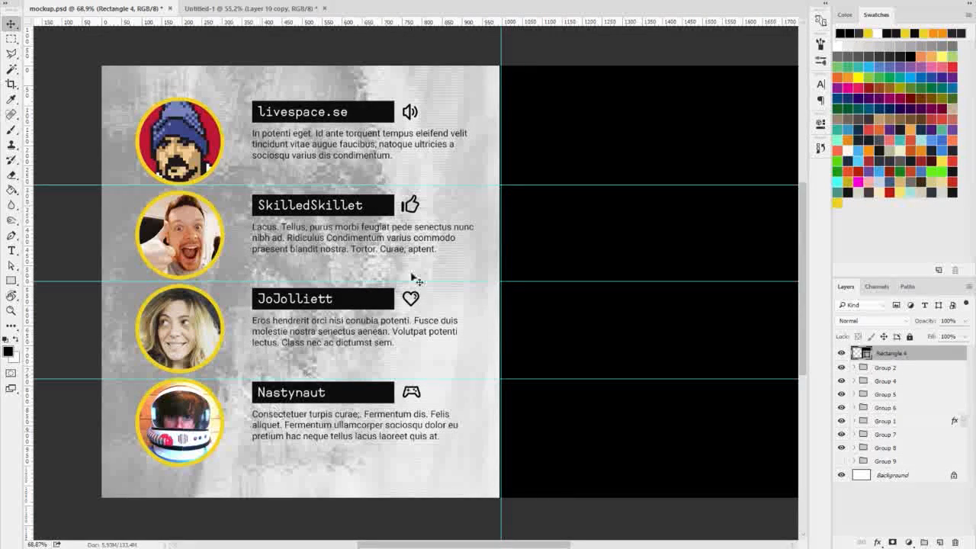
Move the black rectangle back over the left half and shift guides to divide the podcast header, topic and countdown sections.
left_click_drag(616, 242, 208, 239)
left_click_drag(494, 544, 551, 544)
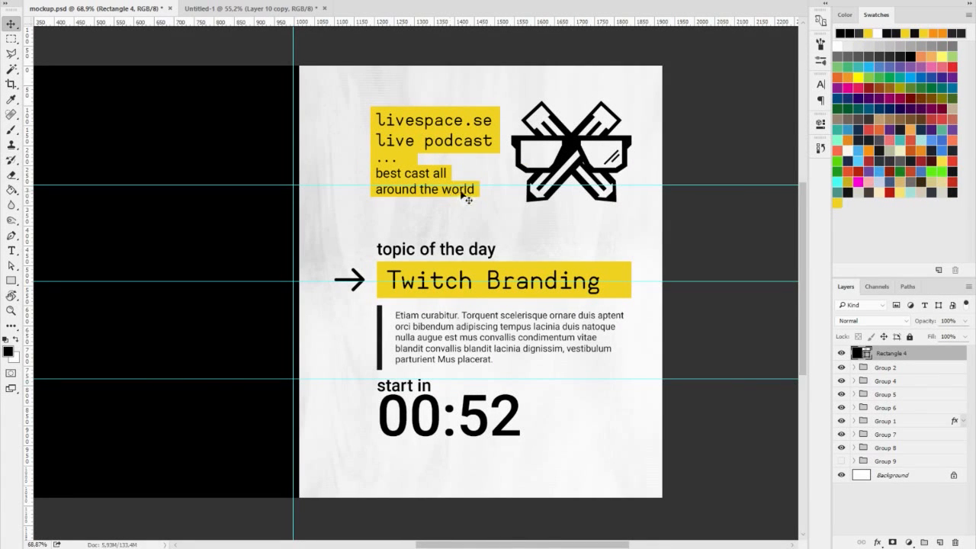
left_click_drag(468, 188, 467, 216)
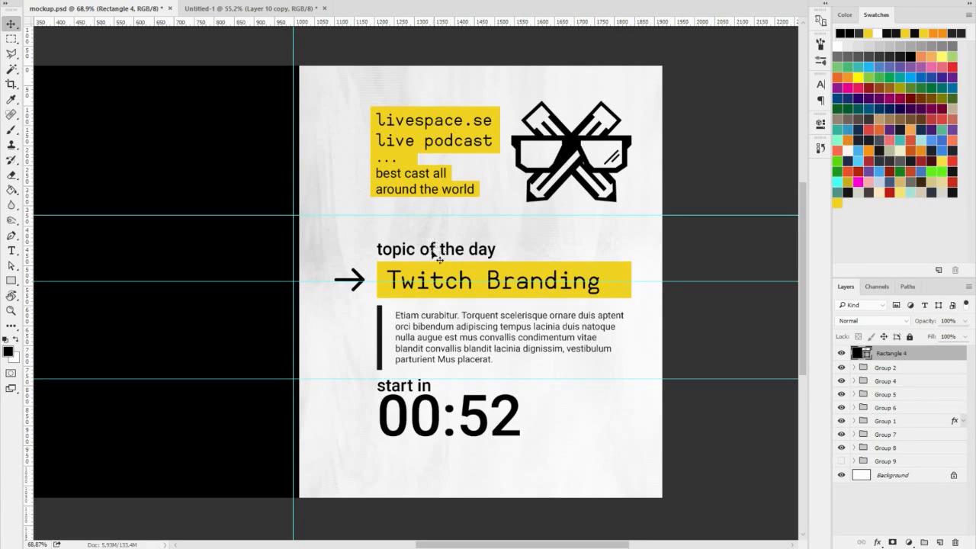
mouse_move(432, 378)
left_mouse_down()
mouse_move(429, 465)
mouse_move(454, 412)
mouse_move(443, 375)
left_mouse_up()
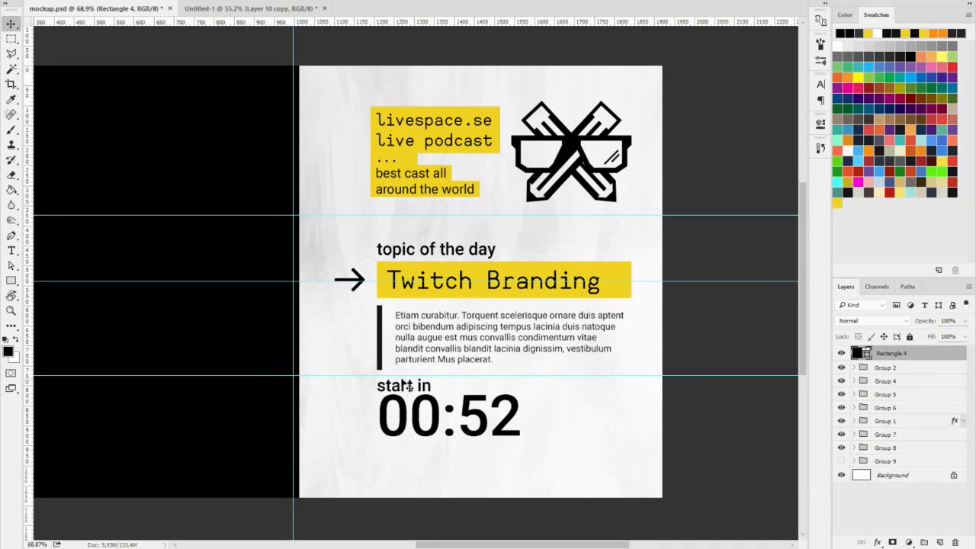
Remove all the guides and delete the black rectangle from the mockup.
left_click_drag(403, 377, 293, 22)
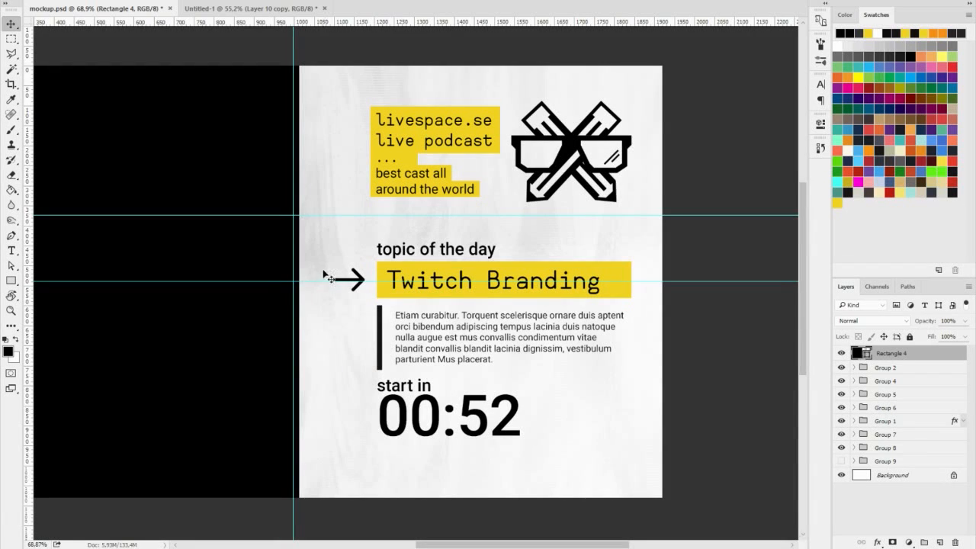
left_click_drag(323, 281, 293, 21)
left_click_drag(302, 216, 300, 17)
left_click_drag(294, 108, 28, 141)
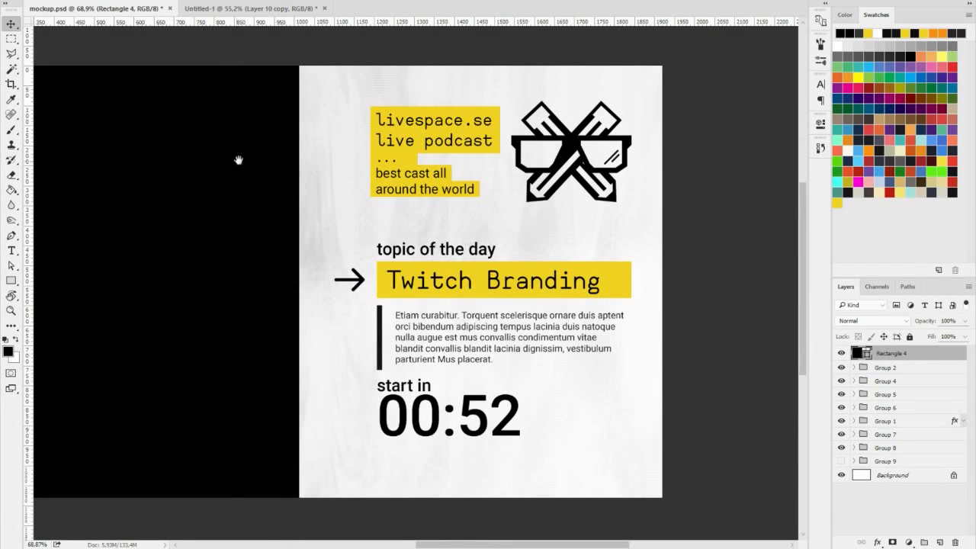
left_click_drag(240, 159, 513, 180)
key("Delete")
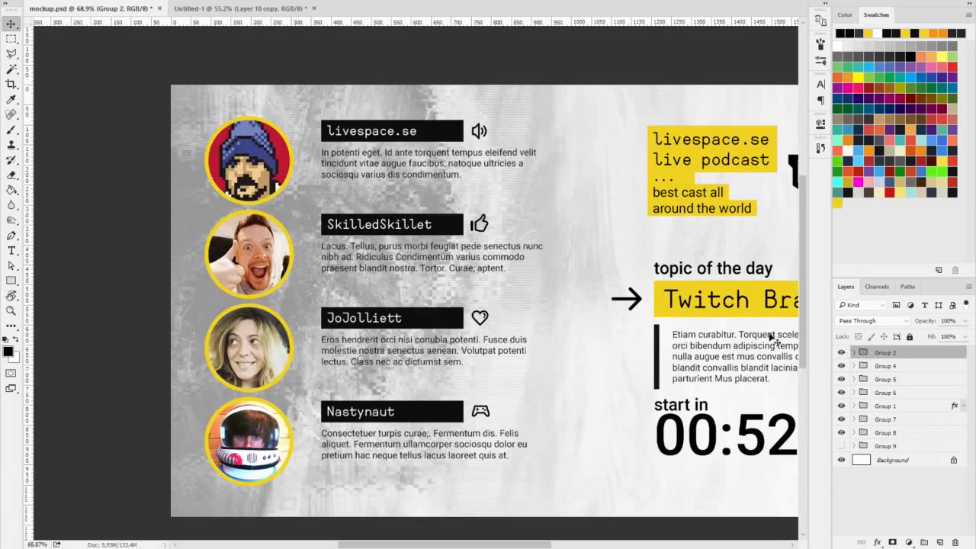
left_click_drag(619, 279, 534, 239)
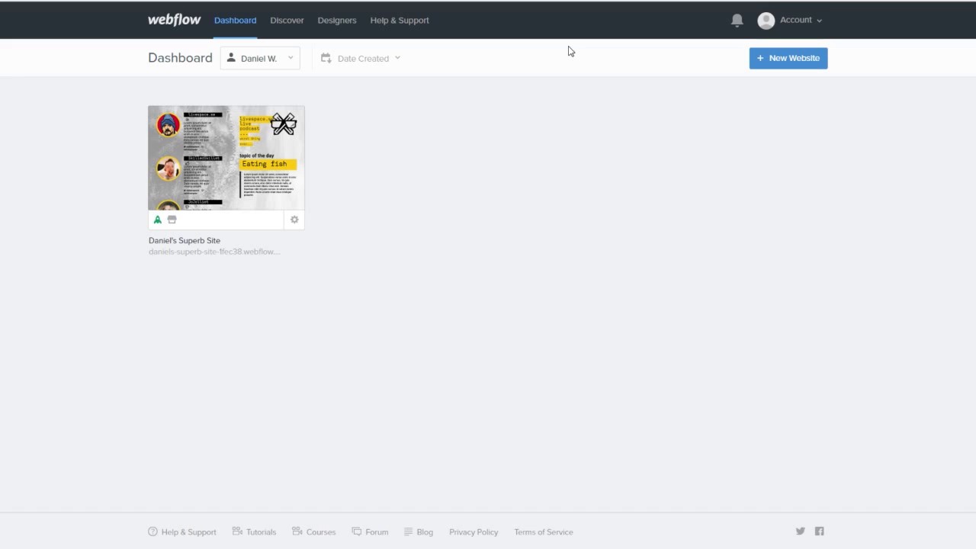
Create a new Webflow website from the Blank Site template, keeping the suggested website name.
left_click(794, 64)
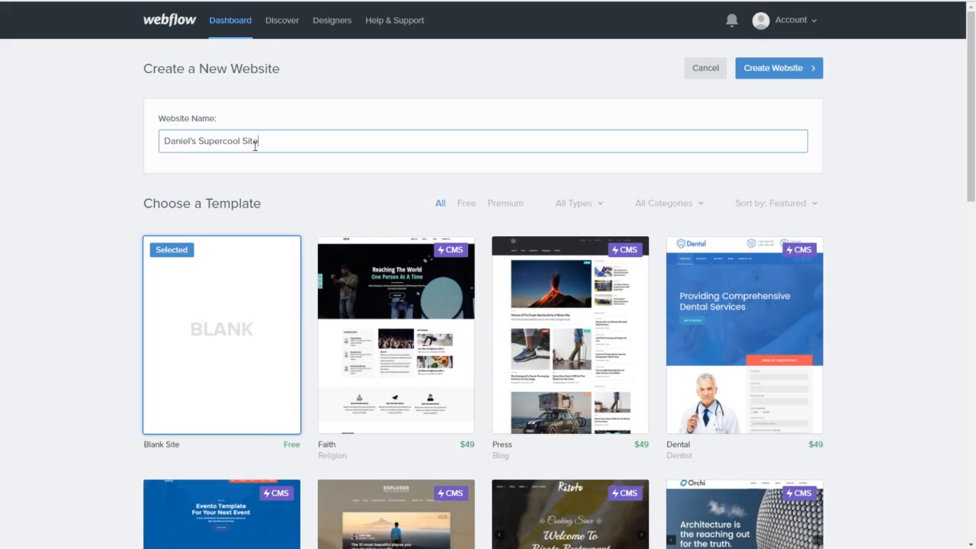
left_click(248, 370)
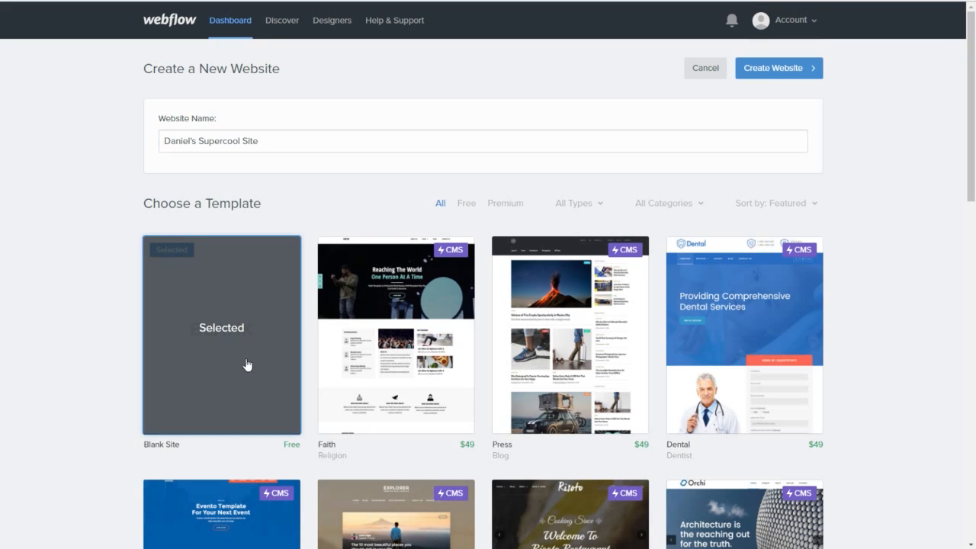
left_click(753, 70)
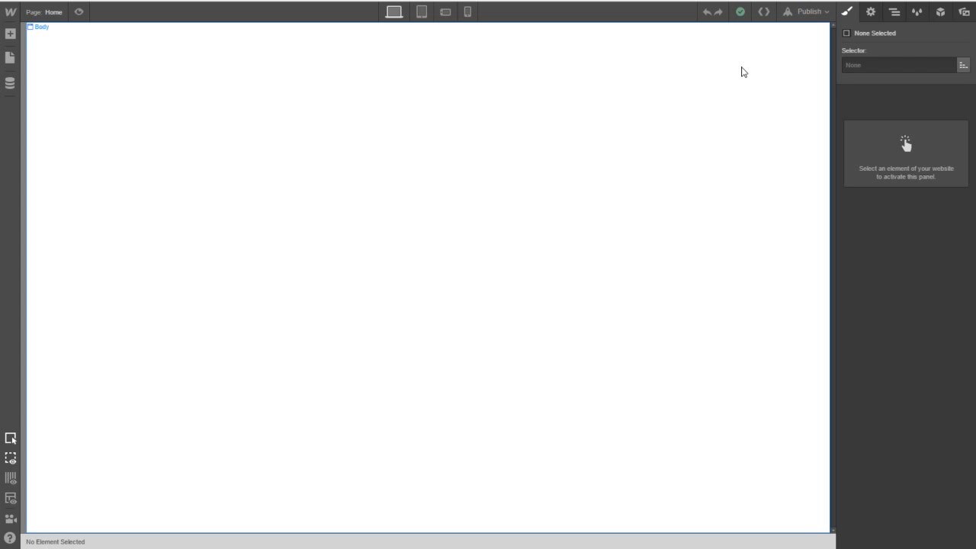
Select the page's Body element and give it a new class named canvas.
left_click(241, 69)
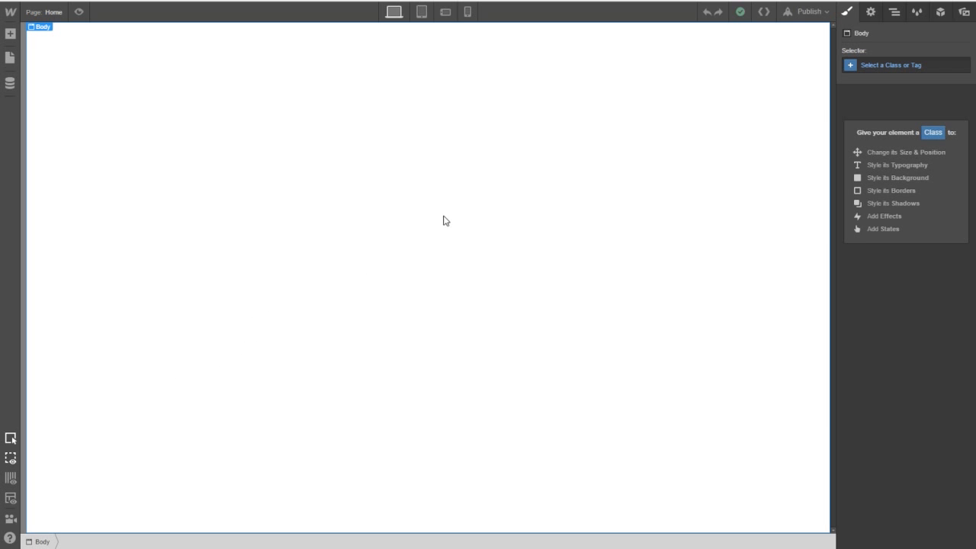
left_click(891, 66)
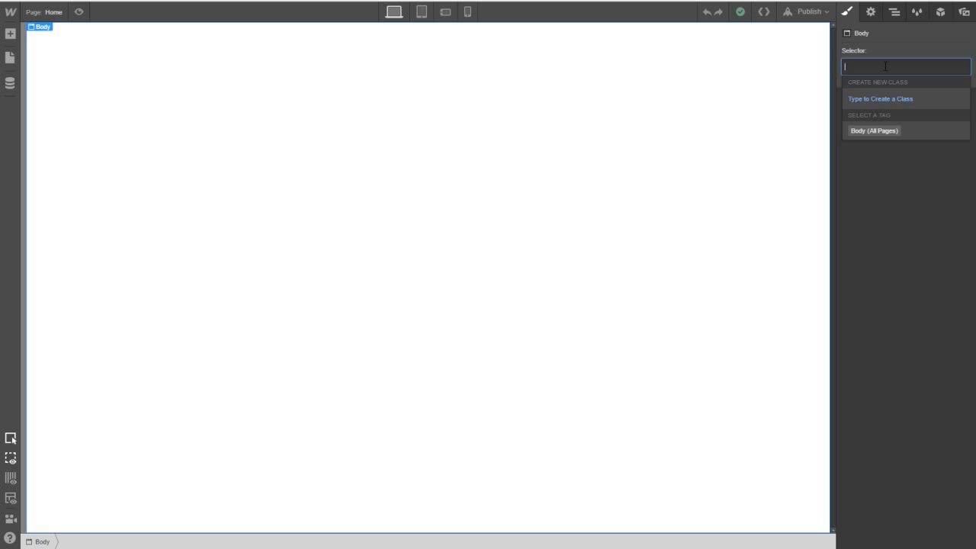
type("canvas")
key("Return")
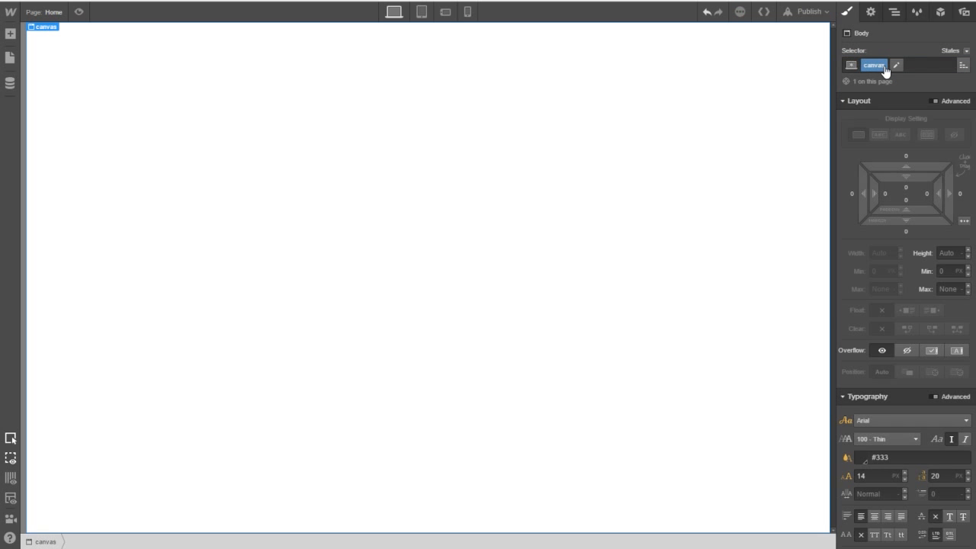
Look through the canvas class's style options and preview the page in the tablet, phone landscape and phone portrait views, returning to desktop.
scroll(883, 266, "down", 3)
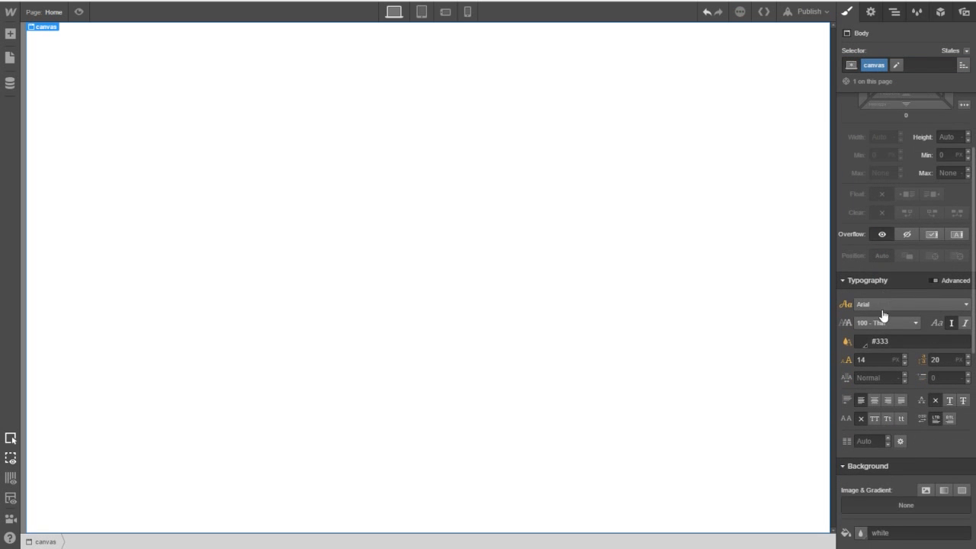
scroll(887, 323, "down", 6)
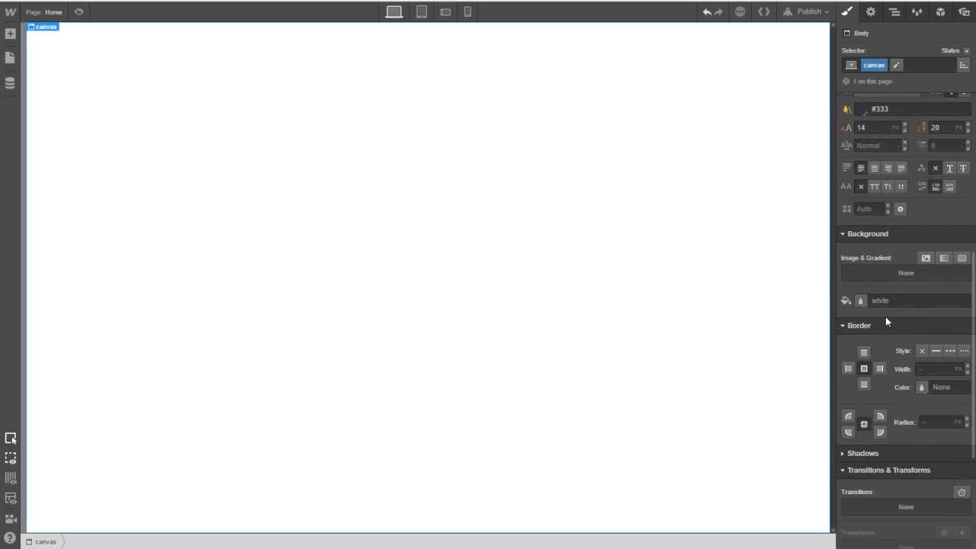
scroll(887, 317, "up", 9)
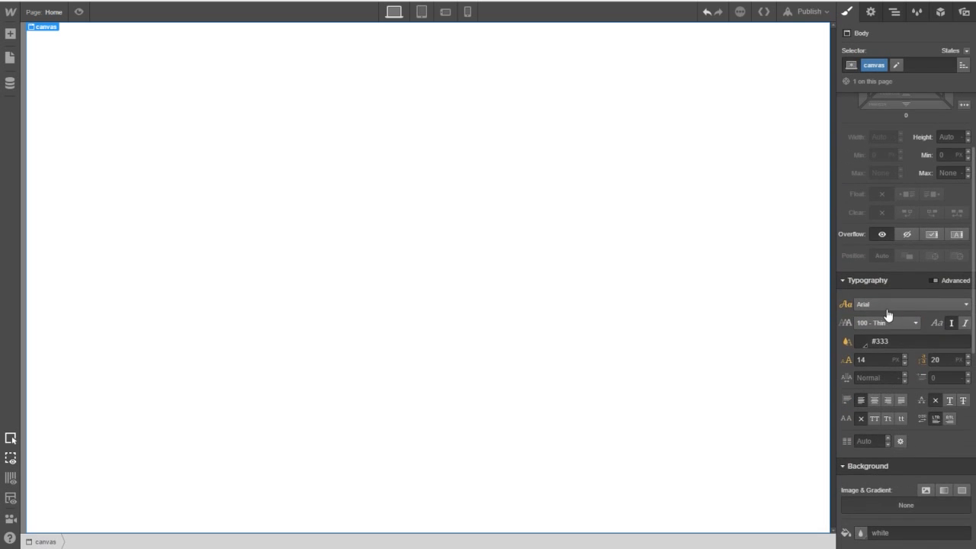
left_click(940, 256)
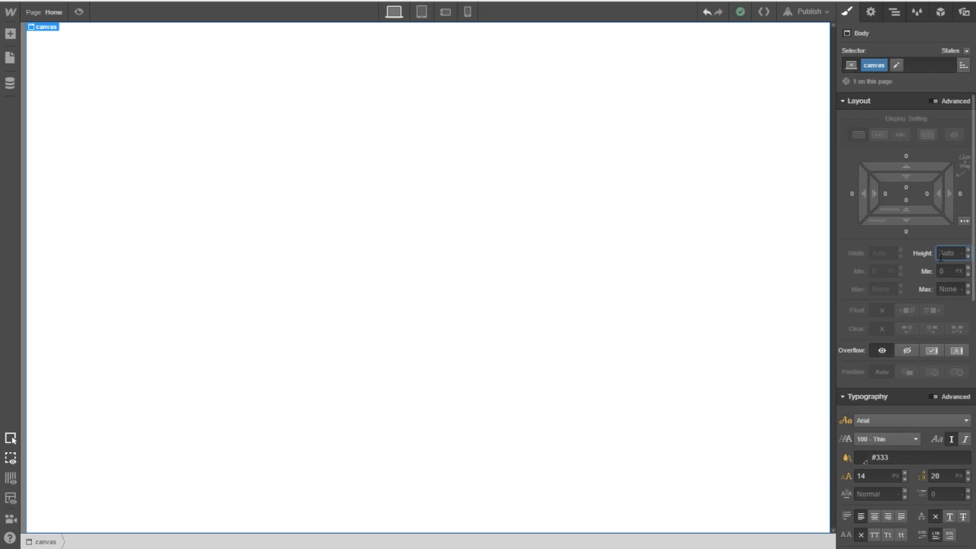
left_click(422, 13)
left_click(449, 12)
left_click(467, 13)
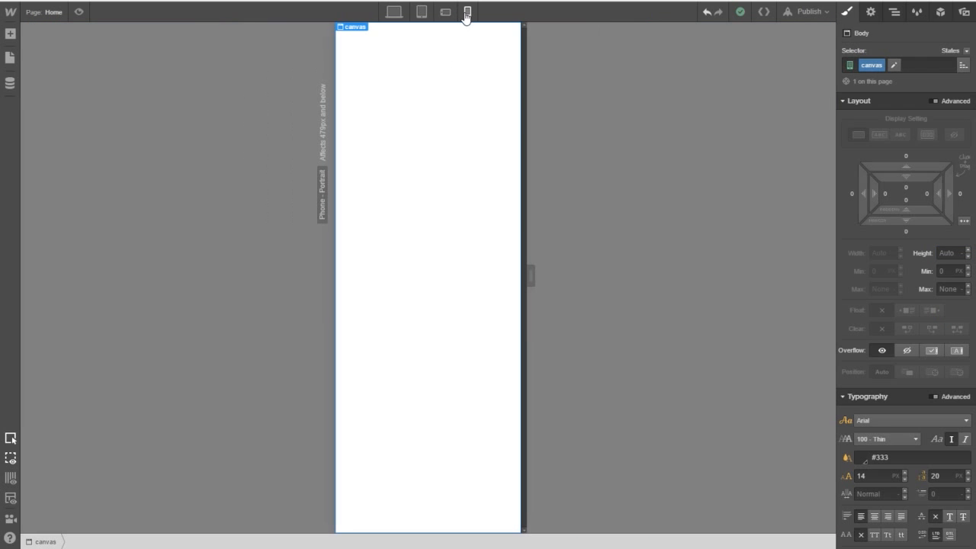
left_click(394, 12)
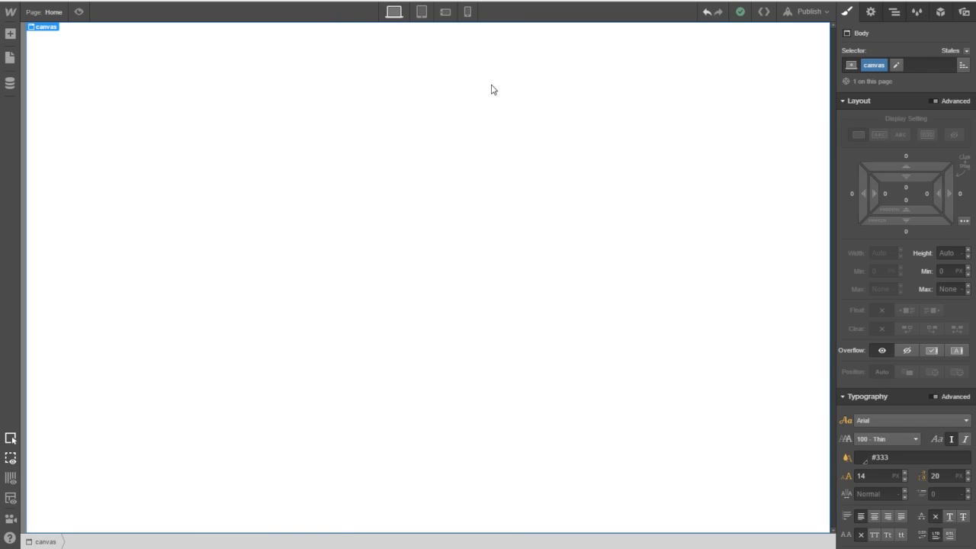
Set the canvas class's height, maximum height and minimum height each to 1080 px.
left_click(946, 253)
mouse_move(897, 253)
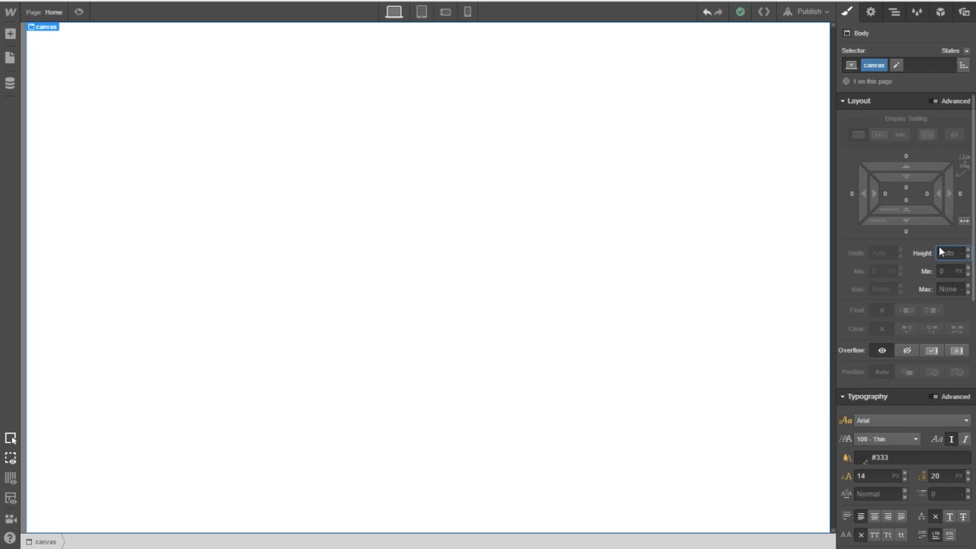
type("1080")
key("Return")
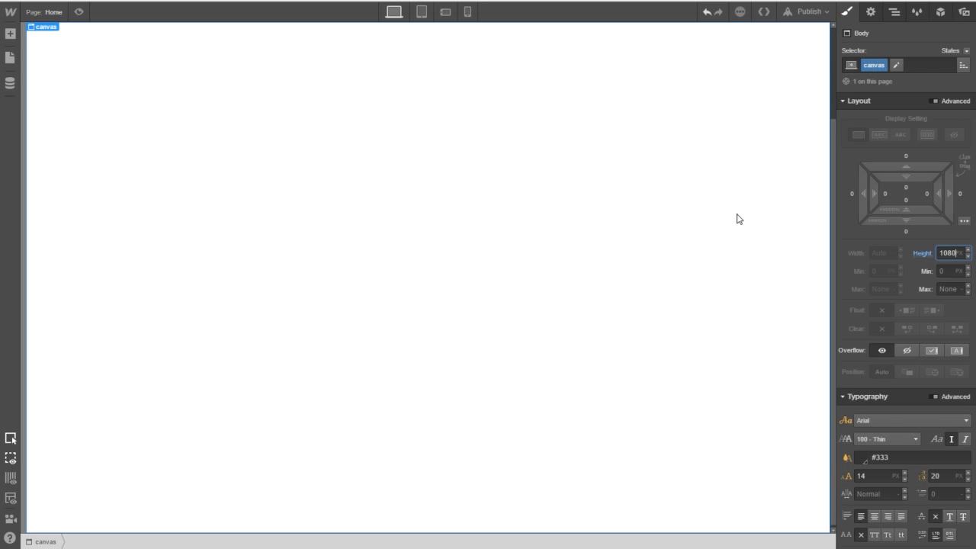
left_click(953, 288)
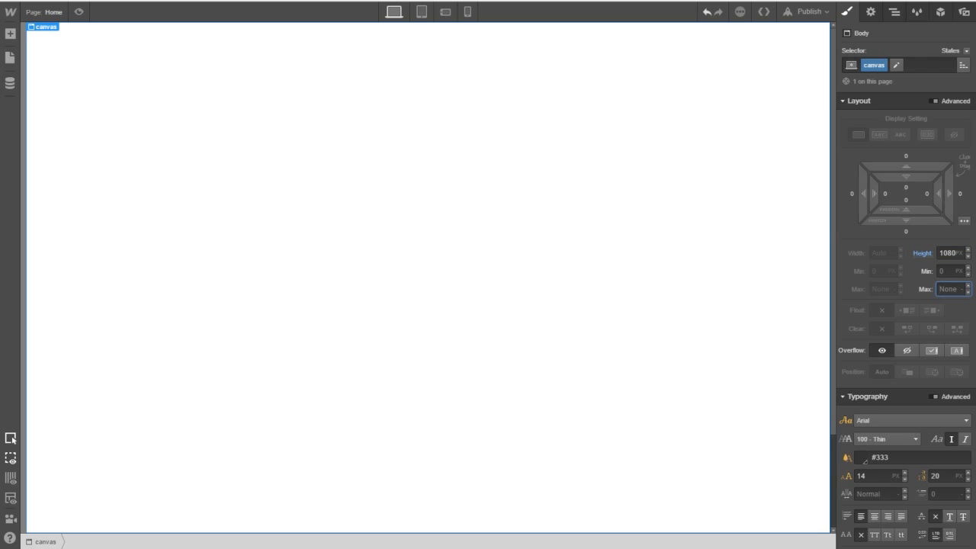
type("1080")
left_click(946, 271)
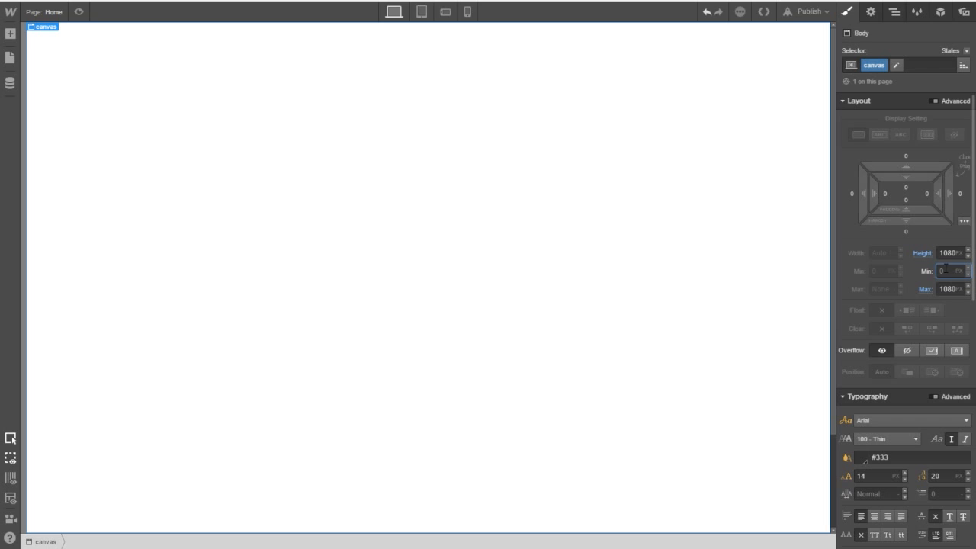
type("1080")
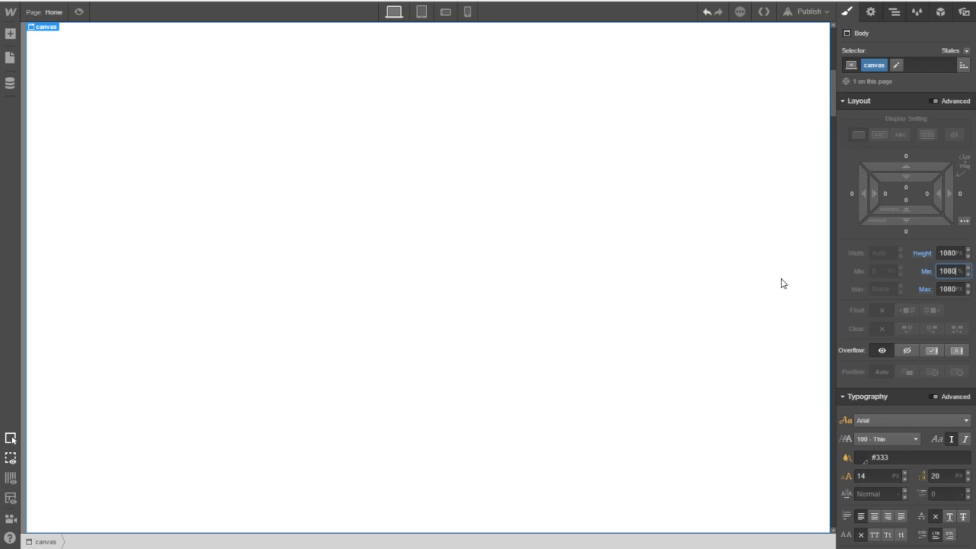
left_click(961, 272)
left_click(949, 294)
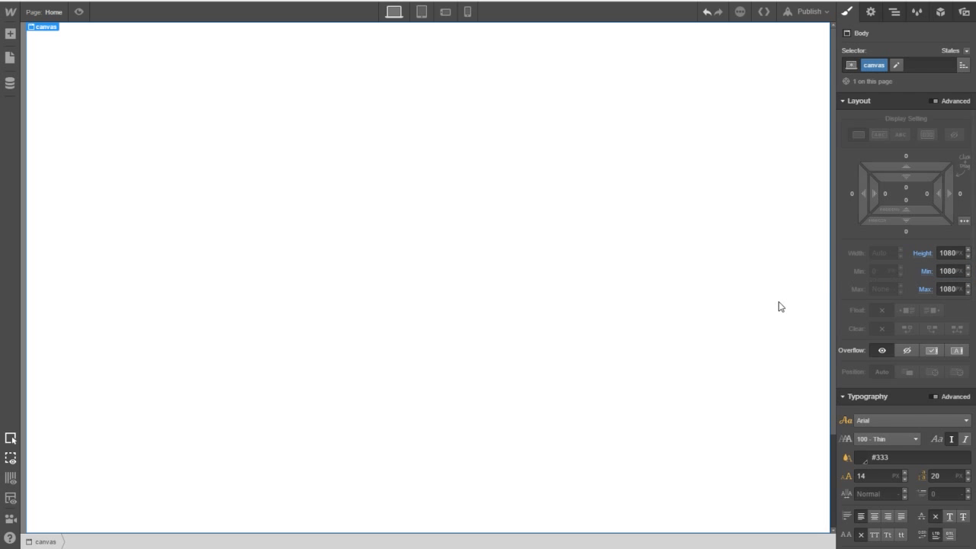
left_click(959, 273)
Add a background image to the canvas class and upload bg.jpg for it.
left_click(870, 14)
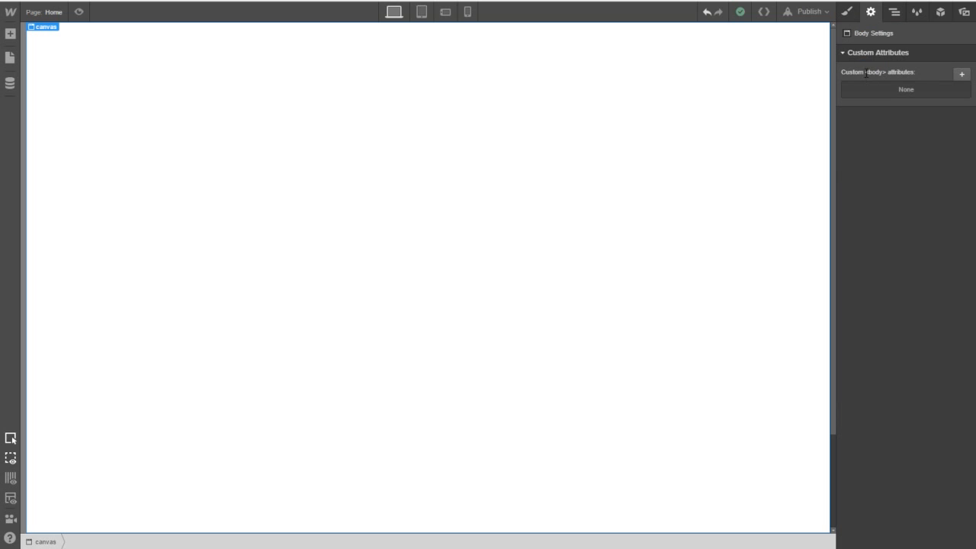
left_click(848, 13)
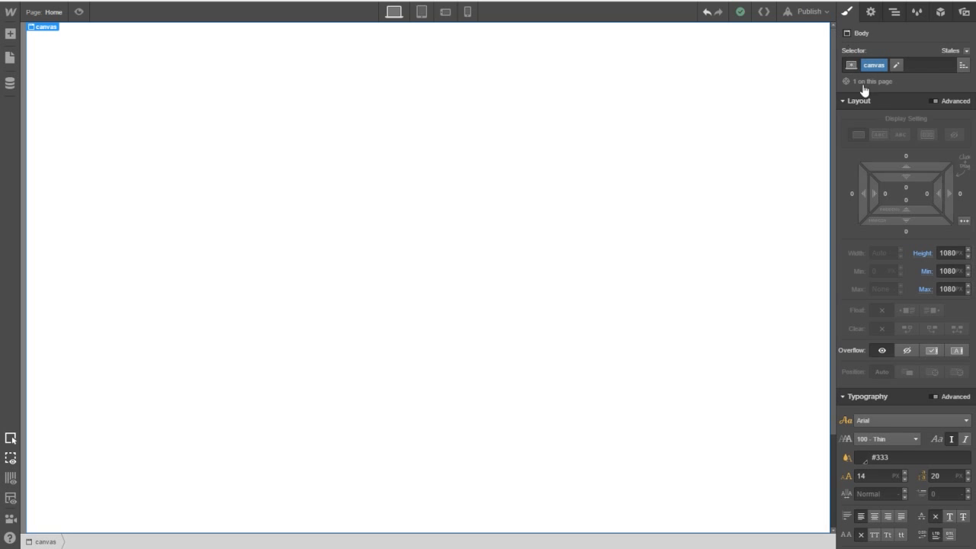
scroll(893, 283, "down", 5)
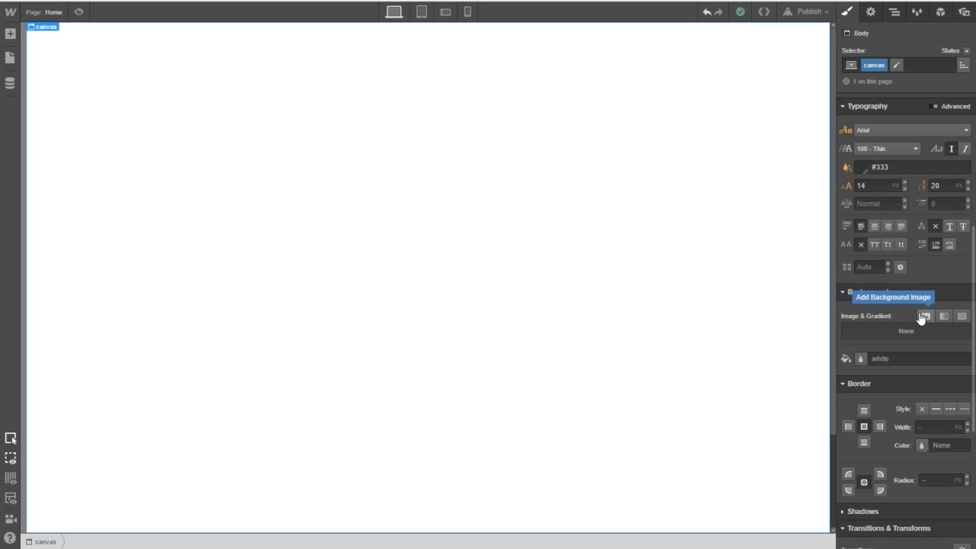
left_click(923, 316)
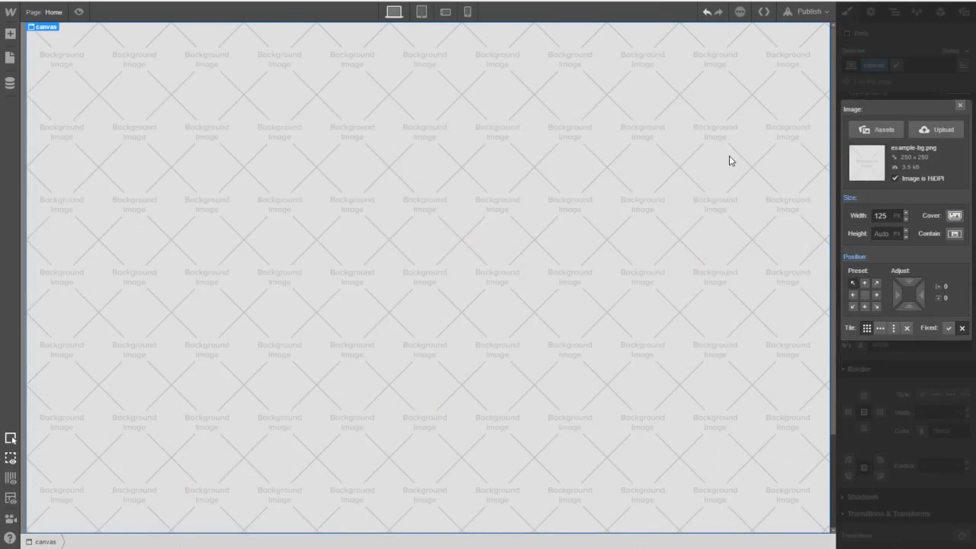
left_click(926, 130)
left_click(187, 58)
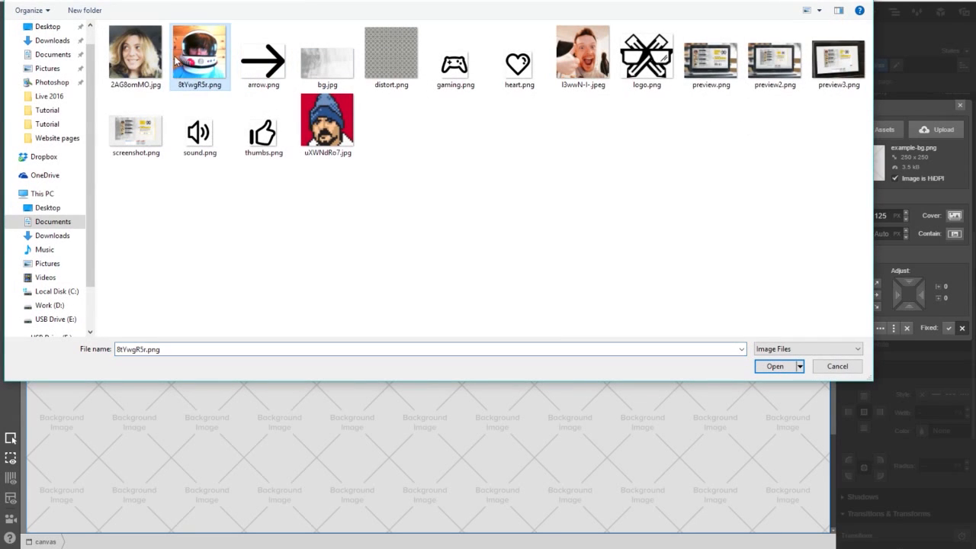
left_click(154, 55)
left_click(202, 53)
left_click(260, 53)
left_click(327, 59)
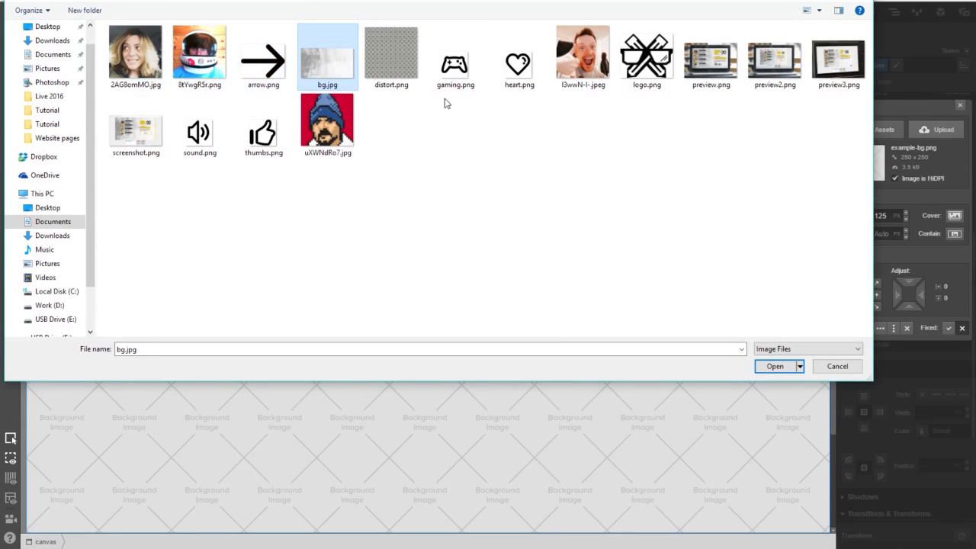
left_click(774, 367)
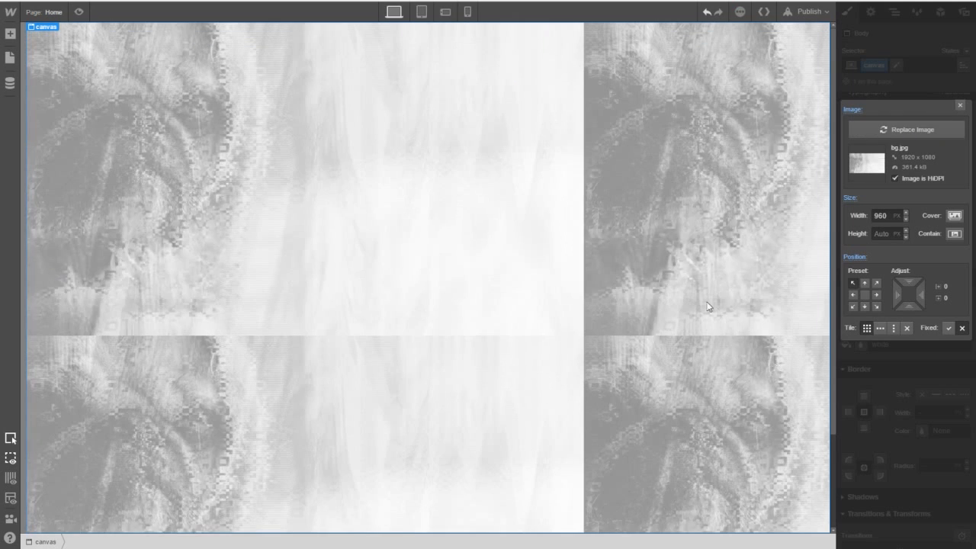
Try sizing the background image at 1920 by 1080 px, and as Contain.
double_click(882, 216)
type("1920")
left_click(878, 234)
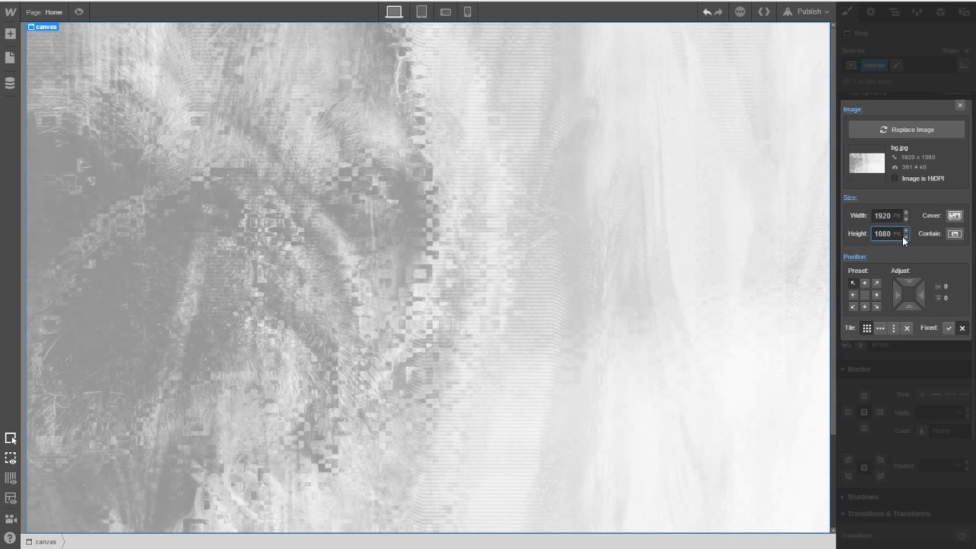
left_click(952, 238)
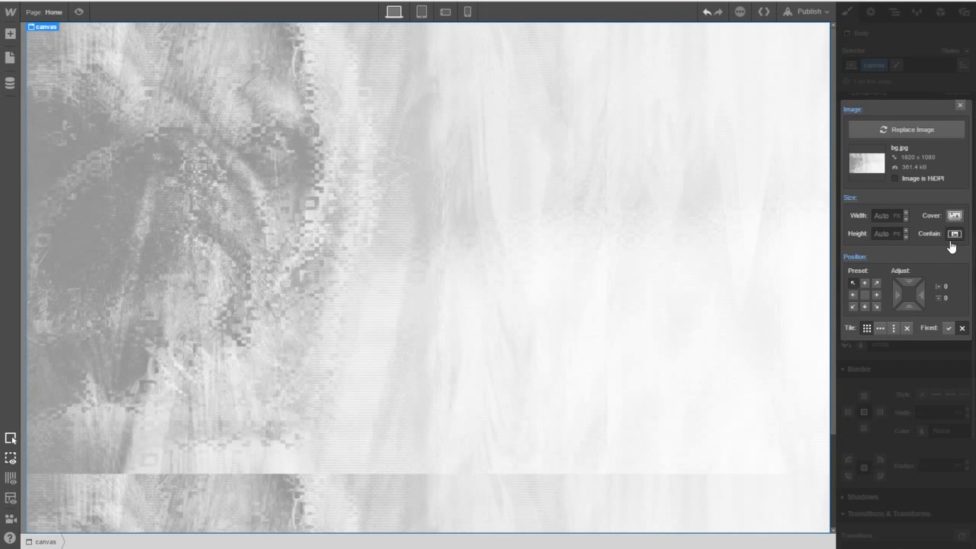
Set the canvas background image's size to Cover and close its image options.
left_click(955, 217)
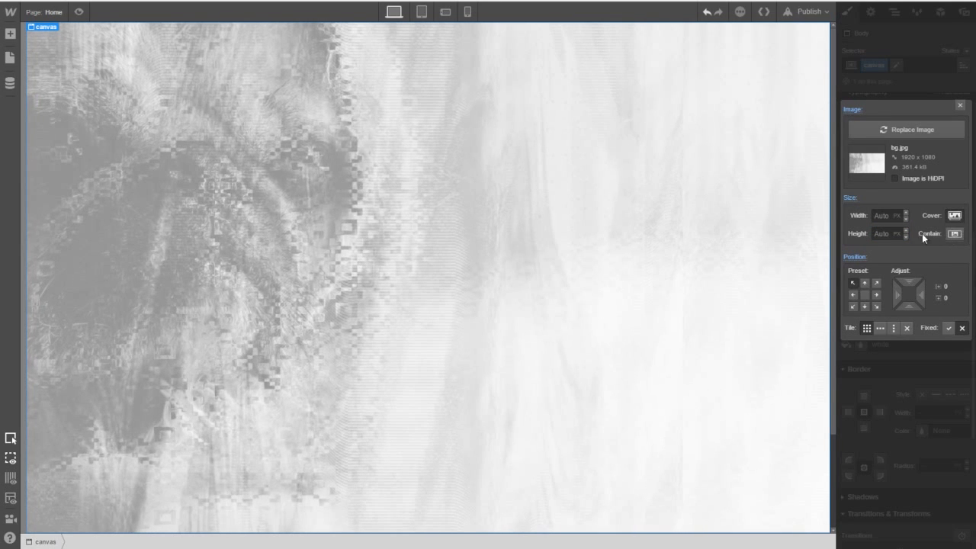
left_click(910, 331)
left_click(890, 341)
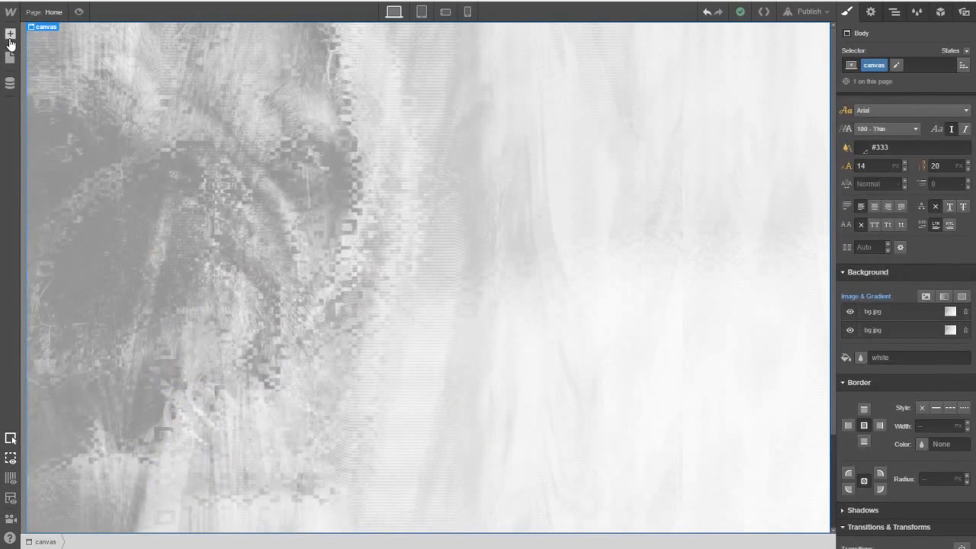
left_click(10, 34)
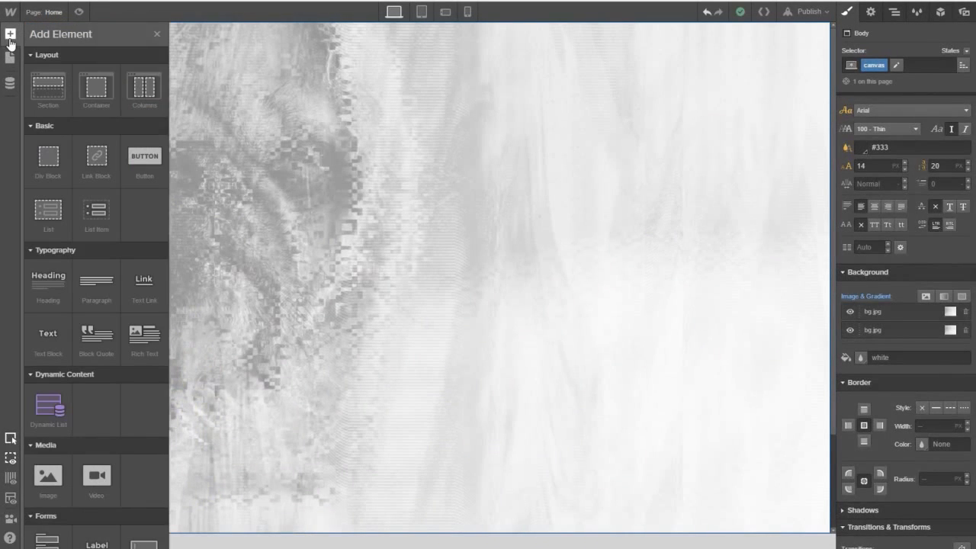
left_click(11, 39)
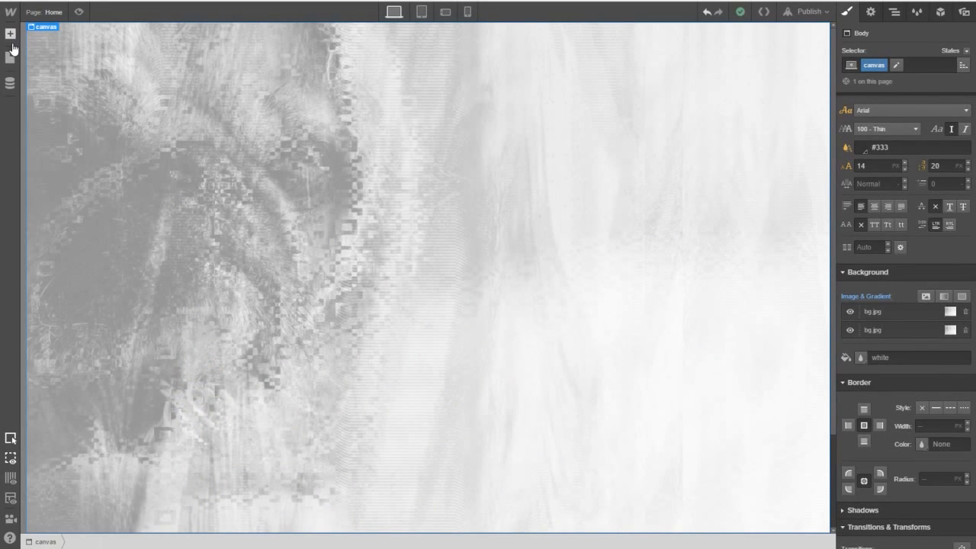
left_click(11, 42)
left_click(11, 59)
left_click(11, 82)
left_click(12, 64)
left_click(12, 61)
left_click(10, 82)
left_click(12, 62)
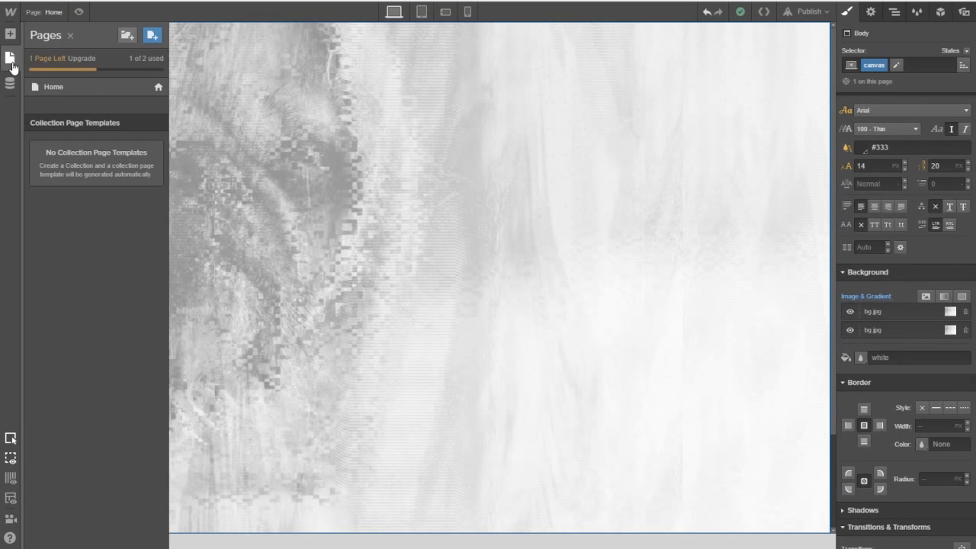
Add a two-column Columns element to the canvas and give its row a new class named content.
left_click(11, 37)
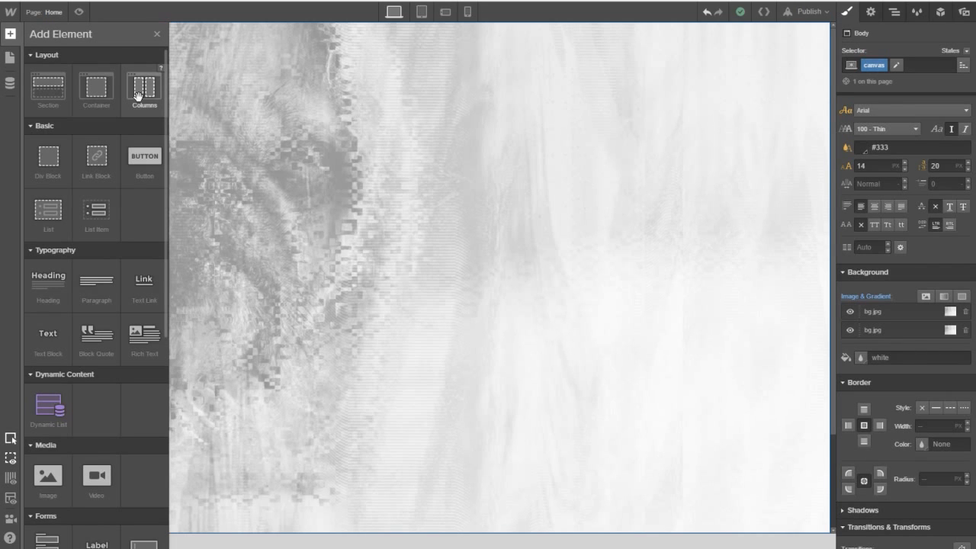
left_click_drag(137, 94, 363, 114)
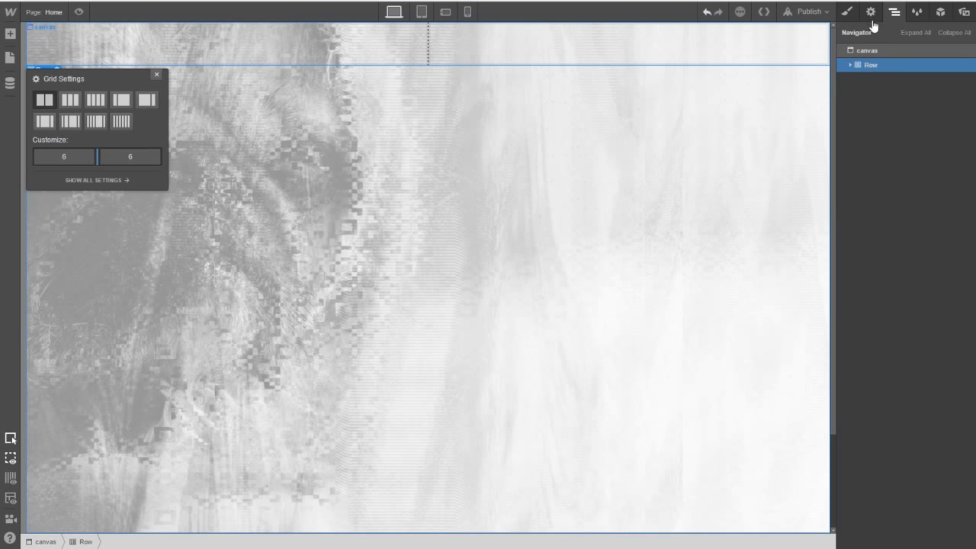
left_click(848, 12)
left_click(901, 66)
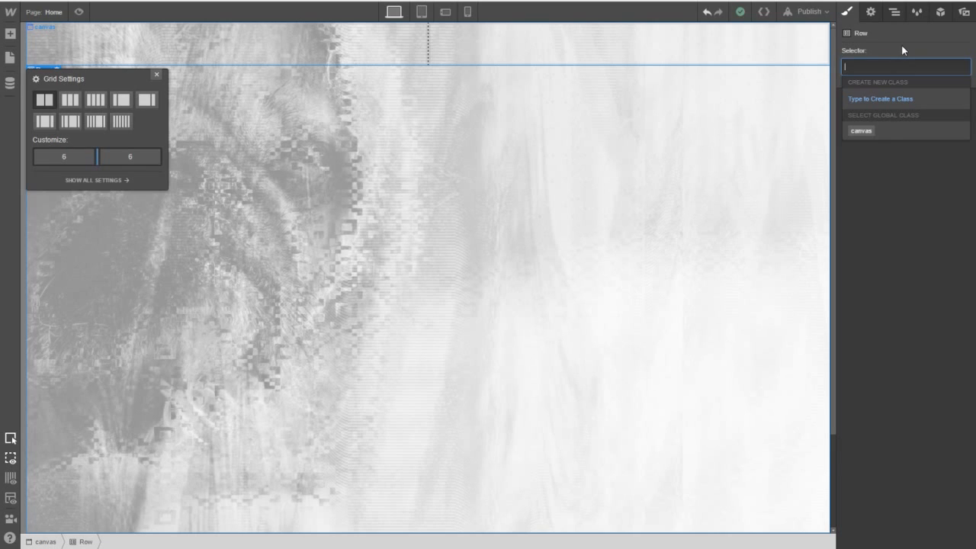
left_click(902, 51)
left_click(900, 66)
type("content")
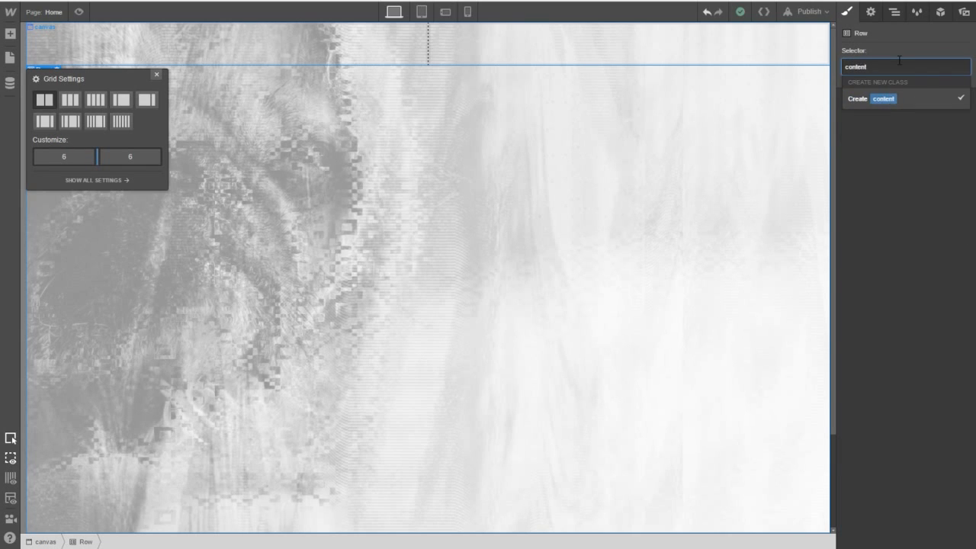
key("Return")
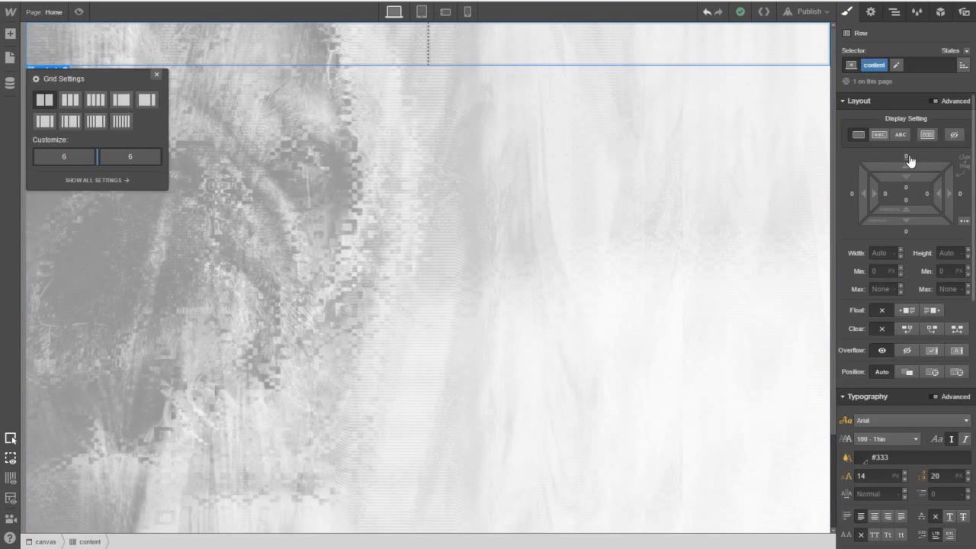
Set the content row's margins to 73 px on all four sides and close the grid settings.
left_click_drag(907, 157, 914, 151)
left_click_drag(940, 194, 975, 195)
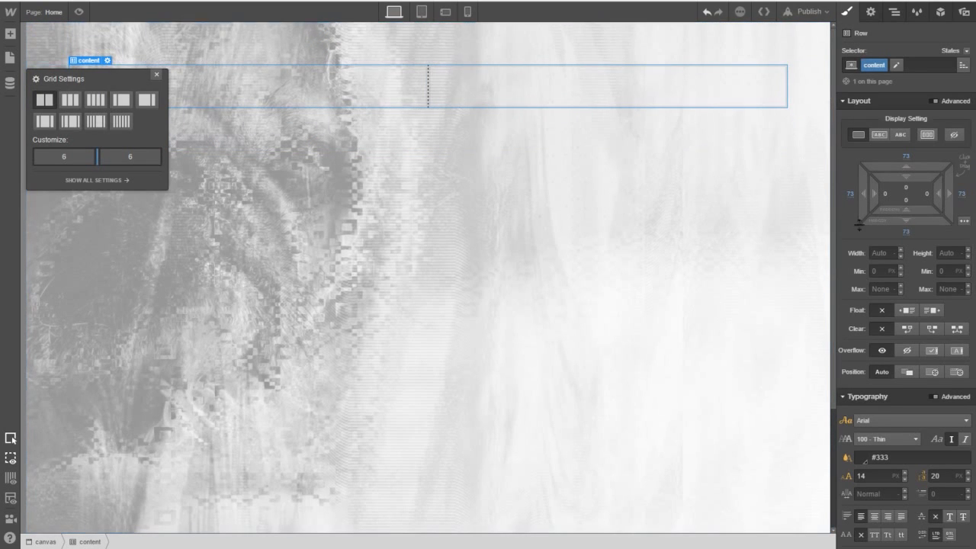
left_click_drag(913, 256, 935, 236)
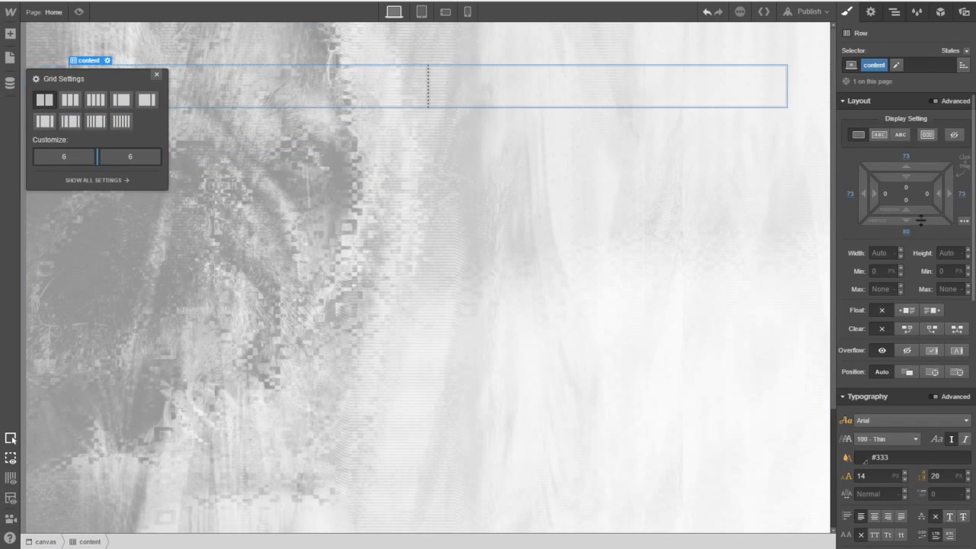
mouse_move(913, 170)
left_mouse_down()
mouse_move(908, 126)
mouse_move(918, 203)
mouse_move(923, 183)
left_mouse_up()
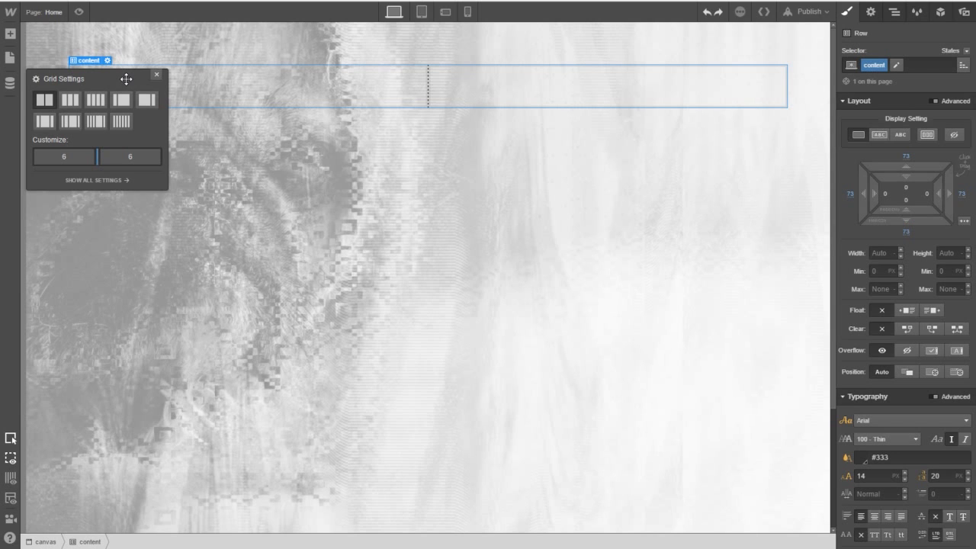
left_click_drag(125, 79, 392, 172)
left_click(424, 169)
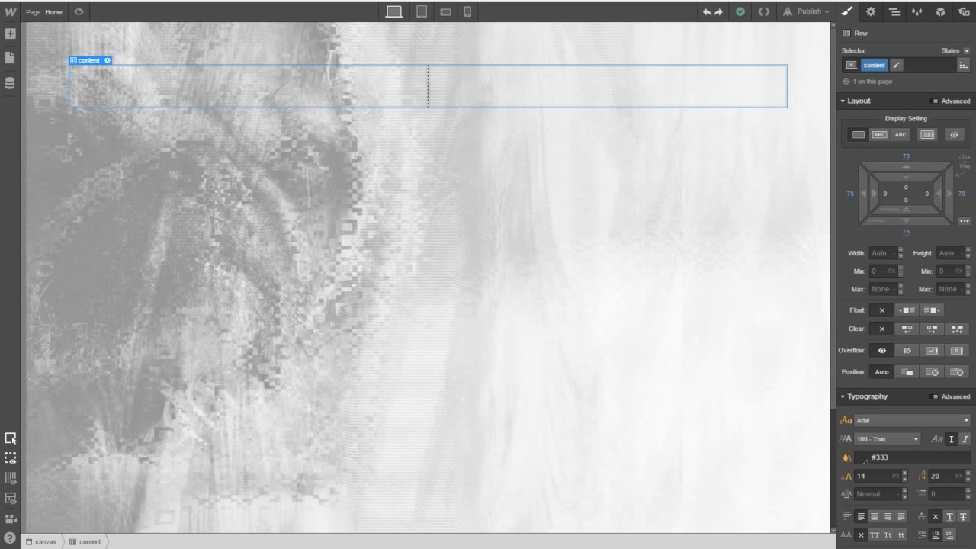
Switch to Photoshop to check the layout of the podcast mockup, and return to Webflow.
left_click(232, 548)
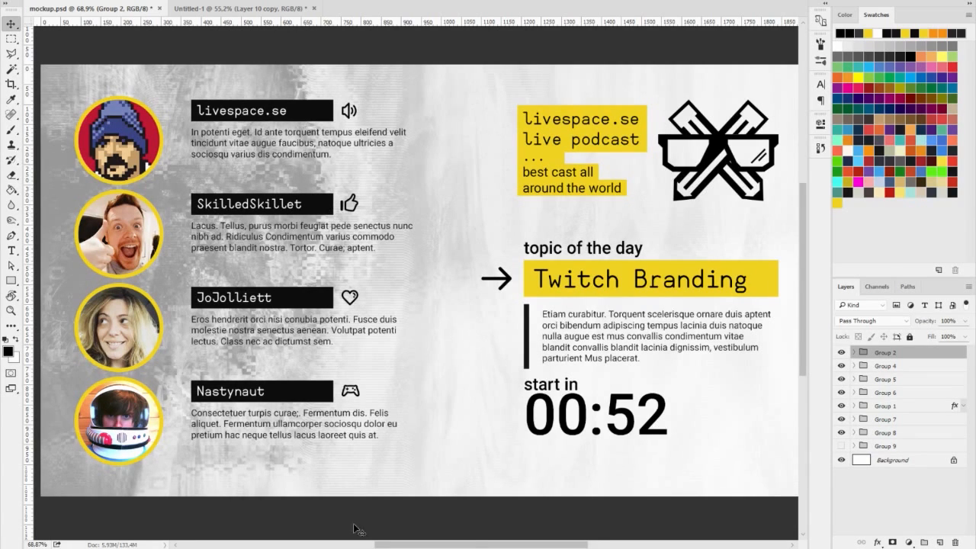
mouse_move(356, 546)
left_click(328, 525)
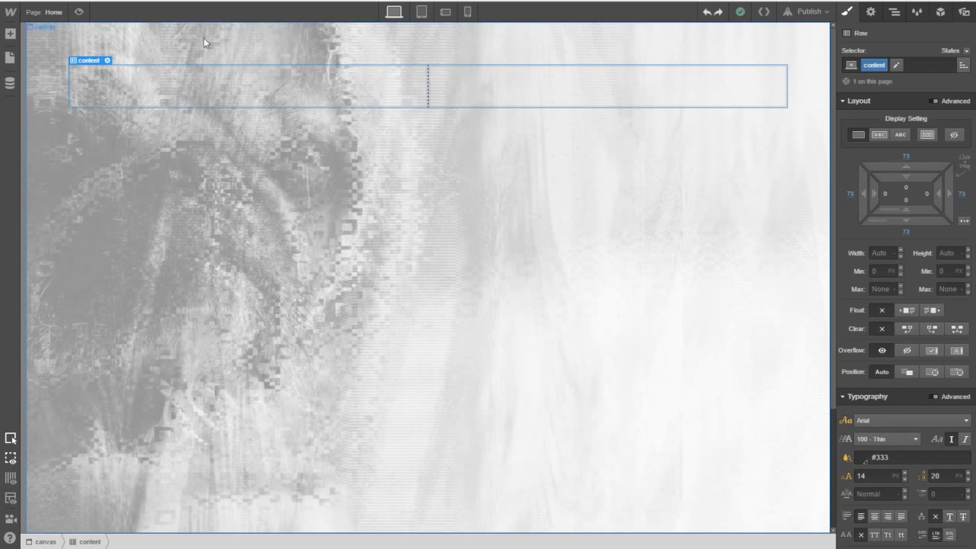
Insert a Div Block into the first column of the content row.
left_click(117, 83)
key("a")
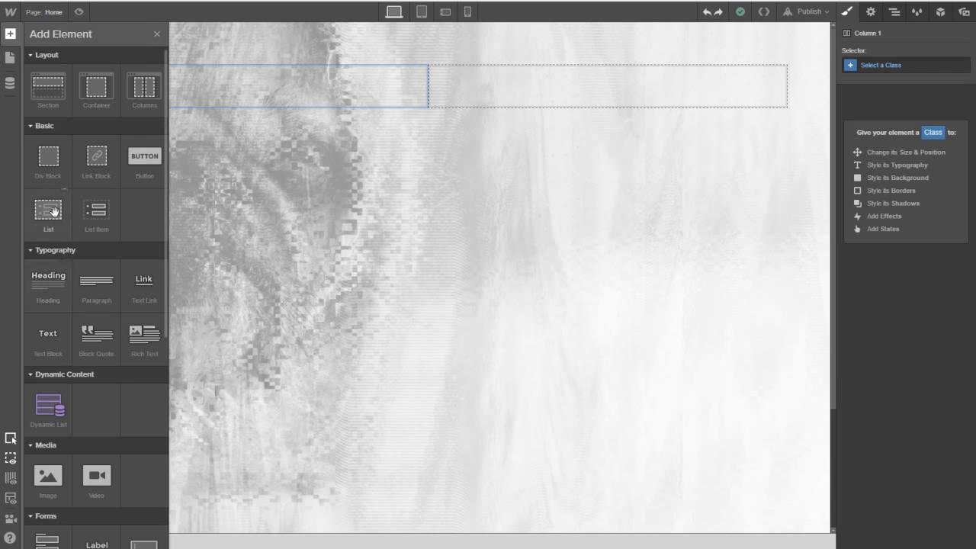
left_click_drag(50, 174, 235, 87)
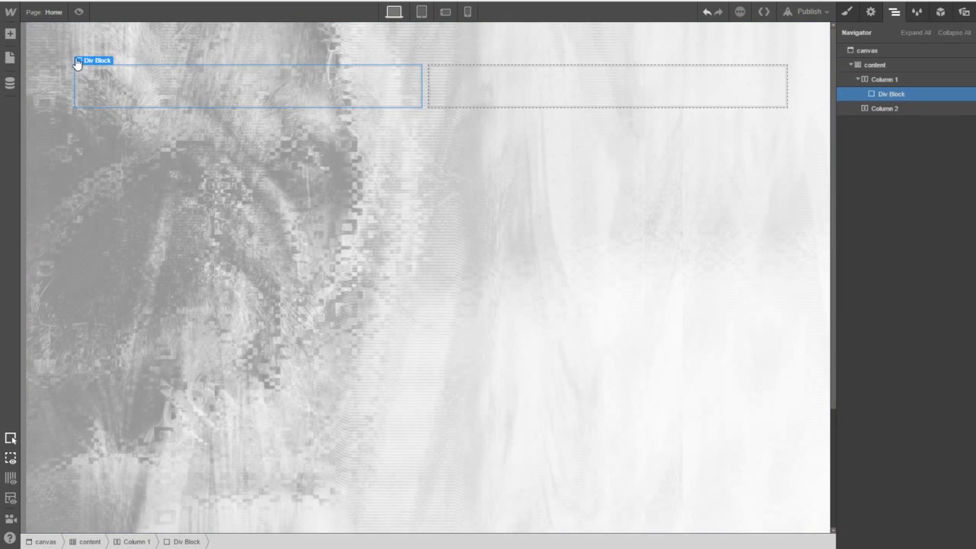
key("Delete")
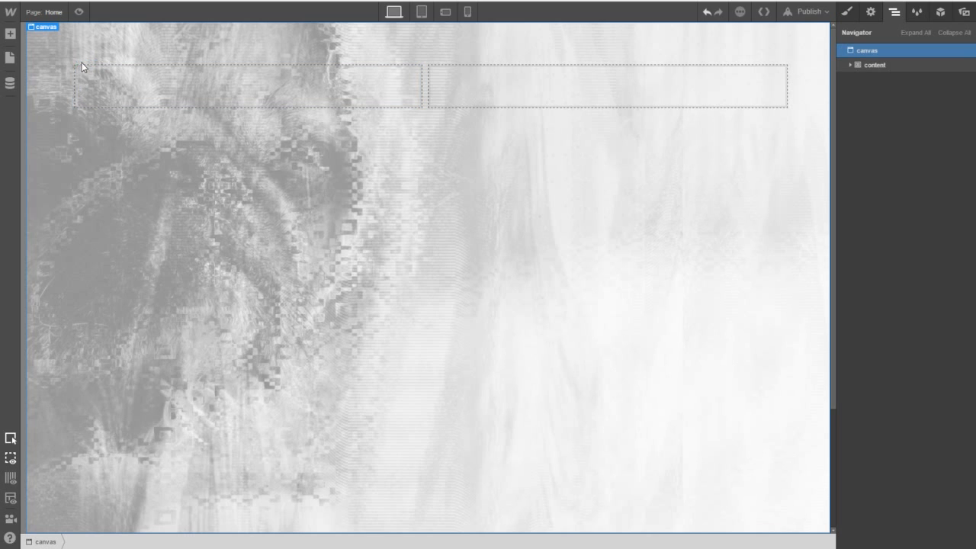
key("ctrl+z")
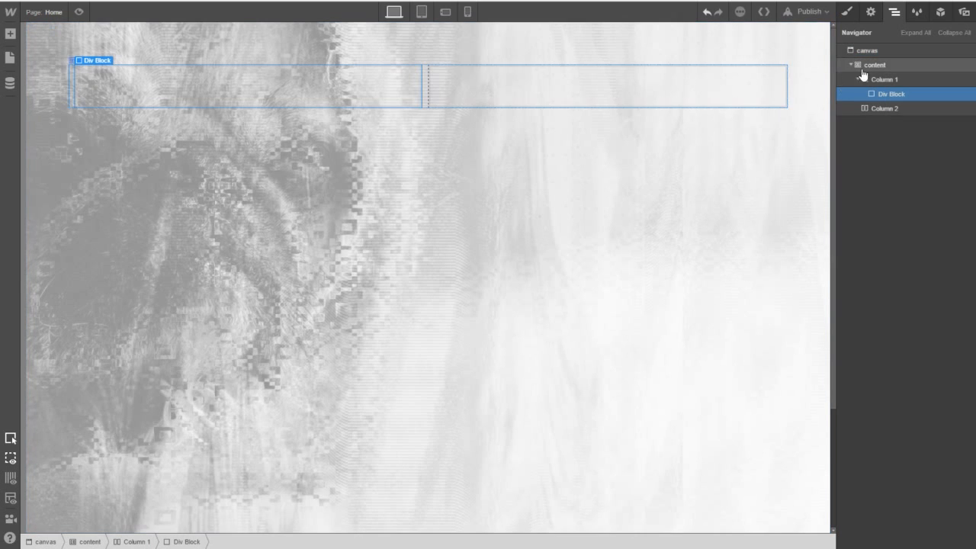
Select the content row and set its display to Flex.
left_click(862, 79)
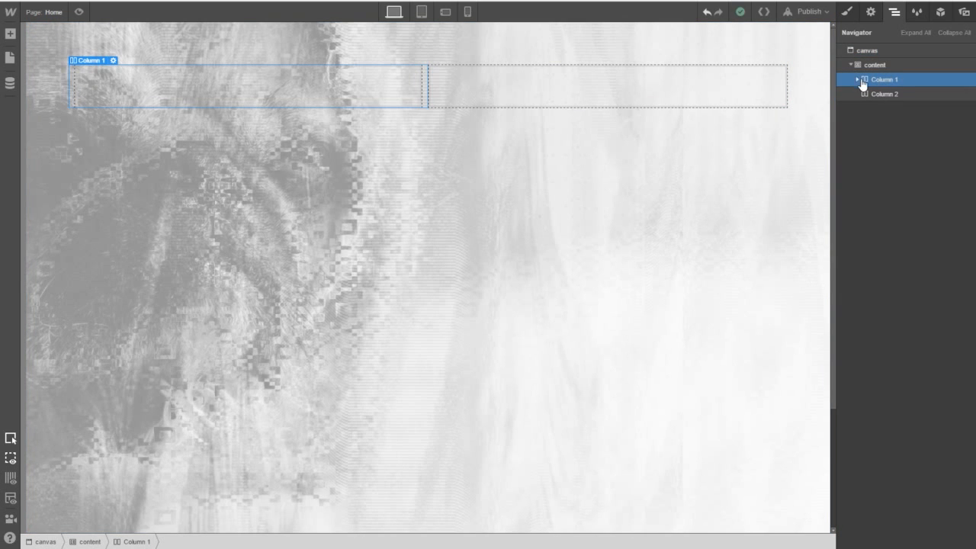
left_click(858, 79)
left_click(871, 66)
left_click(846, 12)
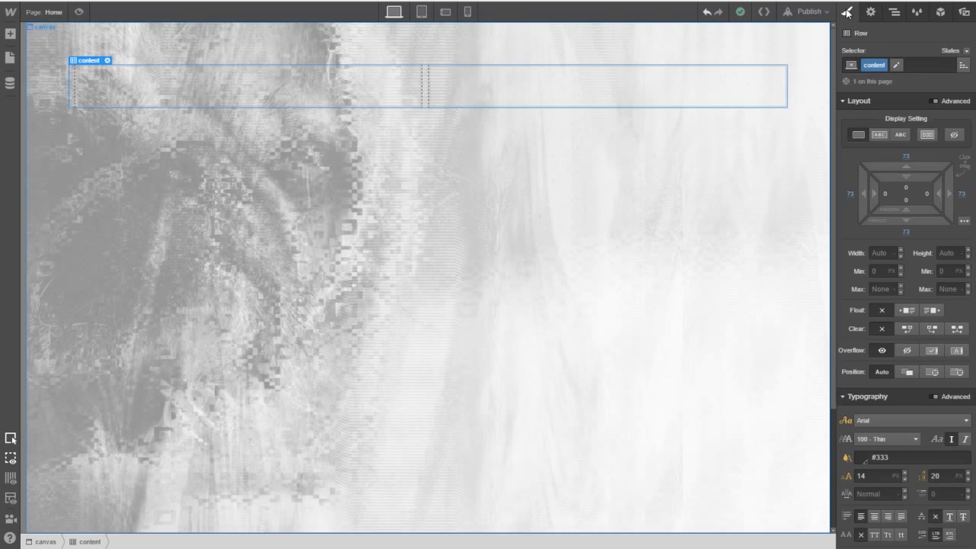
left_click(928, 134)
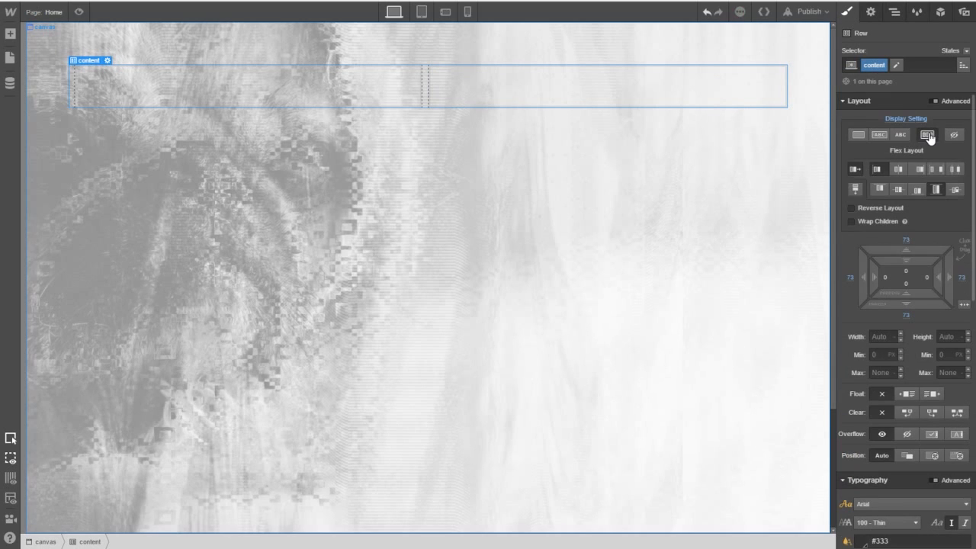
Open the content row's element settings to examine its grid options.
left_click(871, 13)
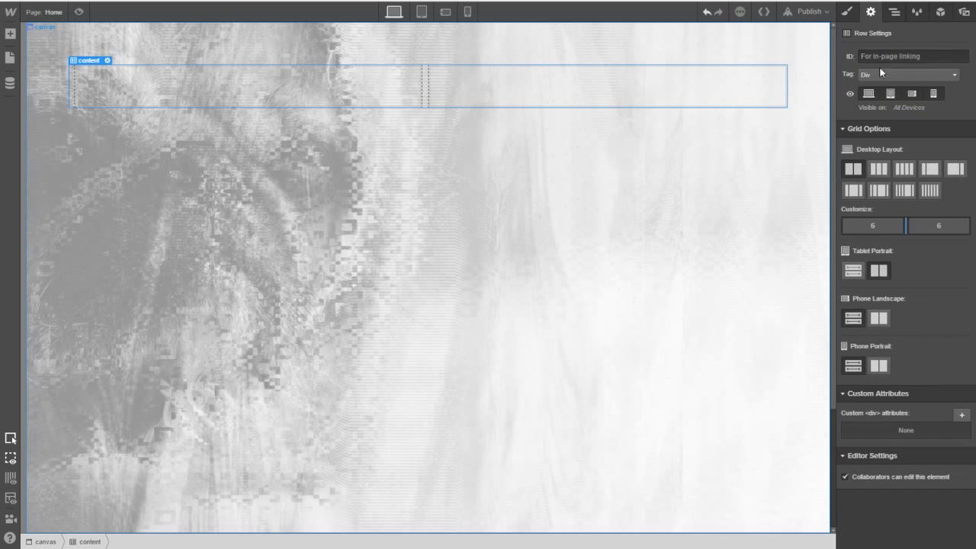
left_click(894, 12)
left_click(871, 12)
left_click(853, 13)
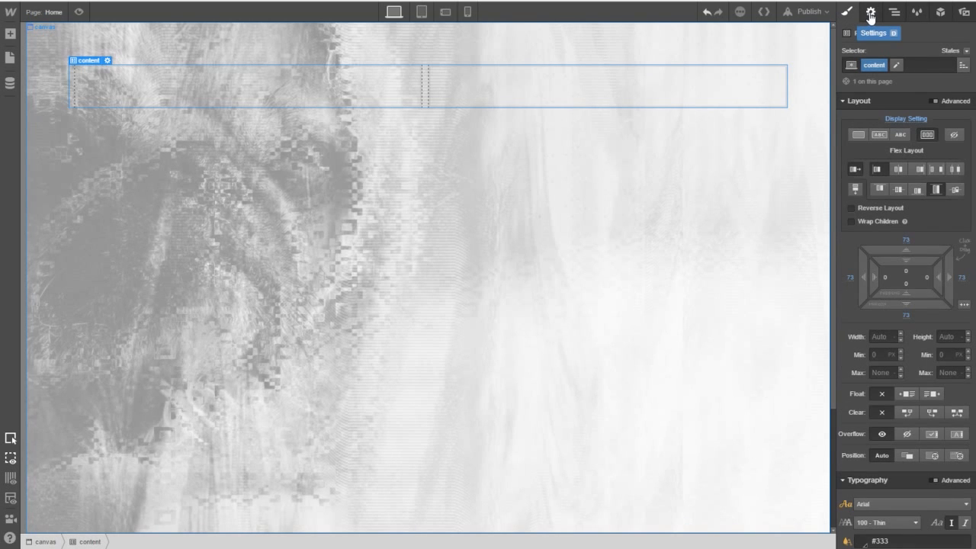
left_click(871, 13)
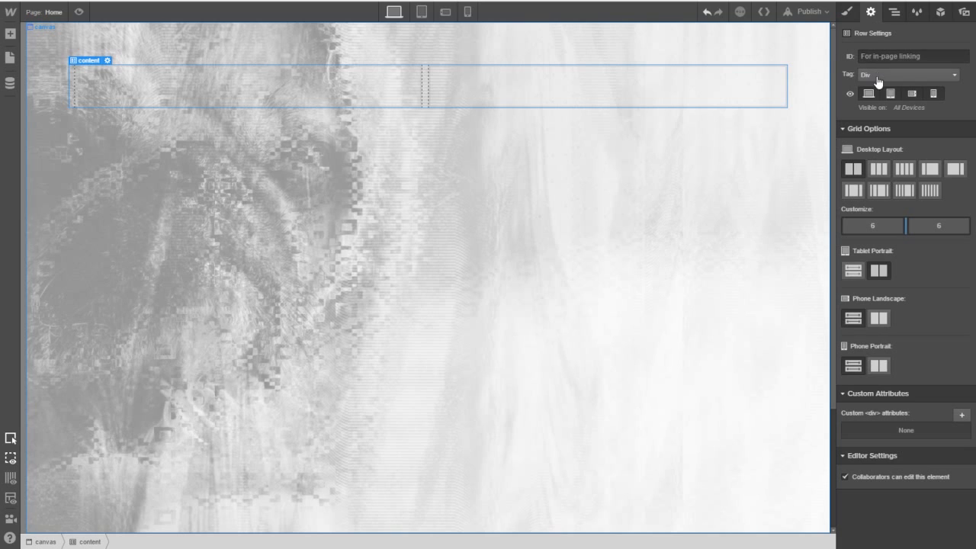
Return to the style settings, select the Div Block in the first column and give it the class img-profile.
left_click(847, 12)
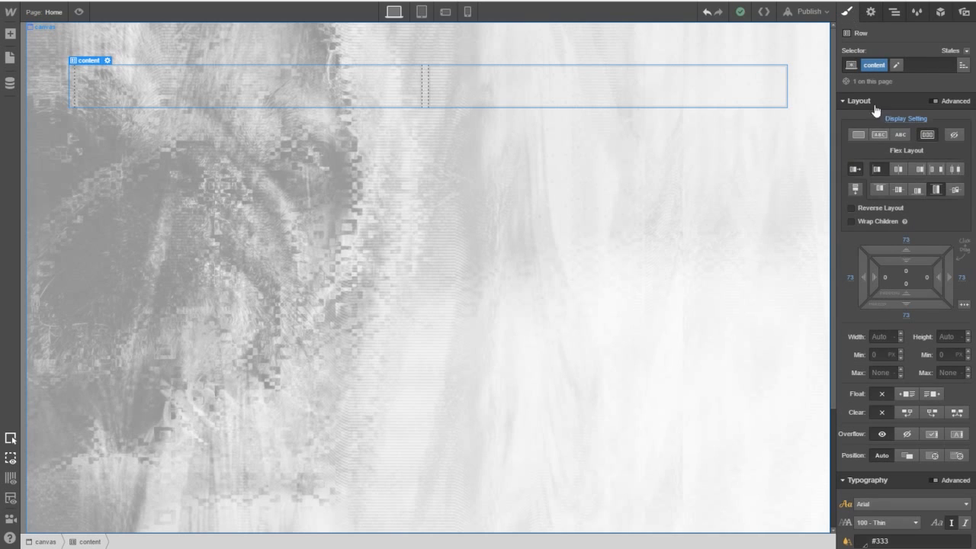
left_click(925, 143)
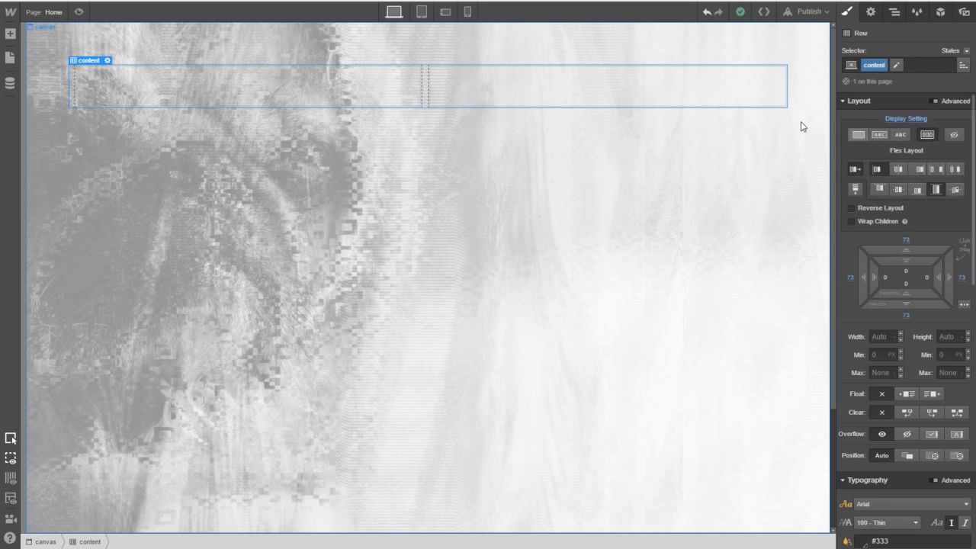
left_click(380, 97)
left_click(874, 69)
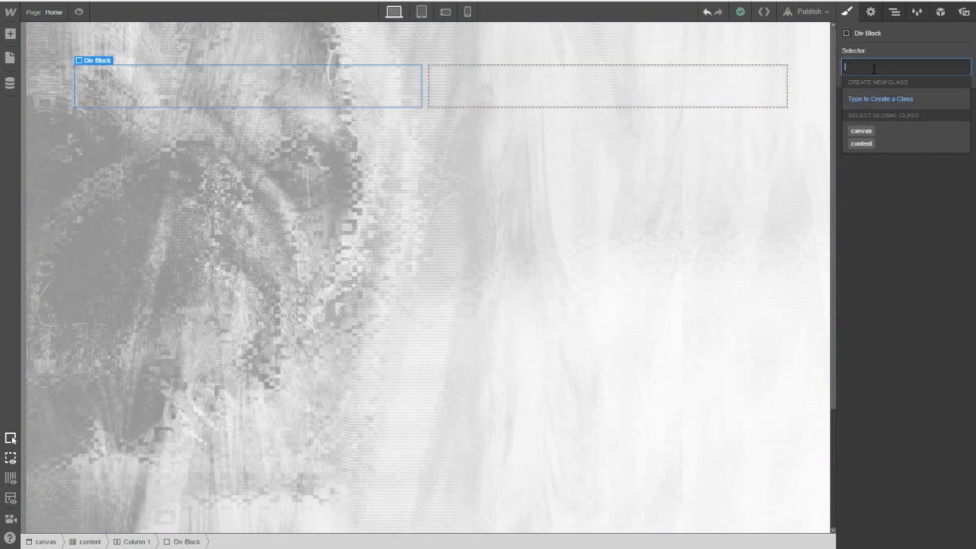
type("as")
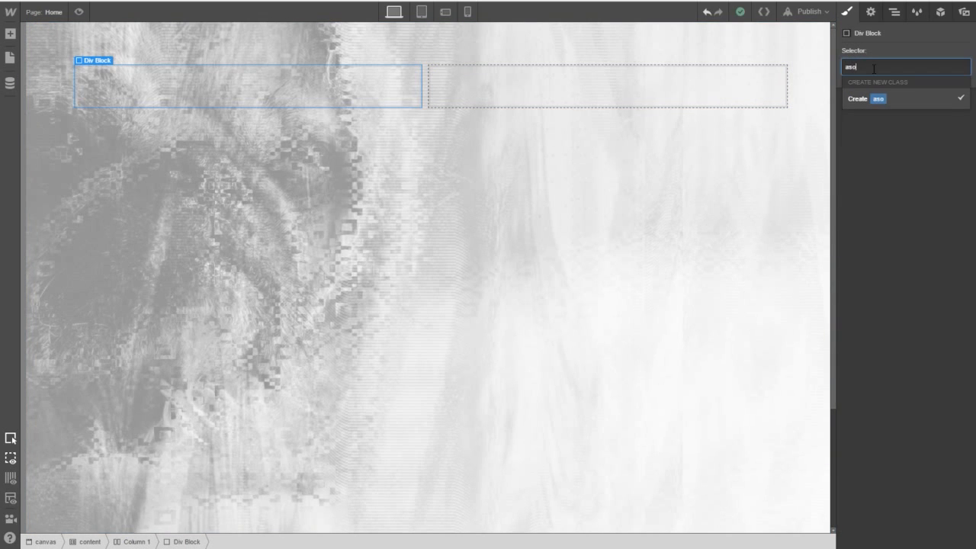
type("ide")
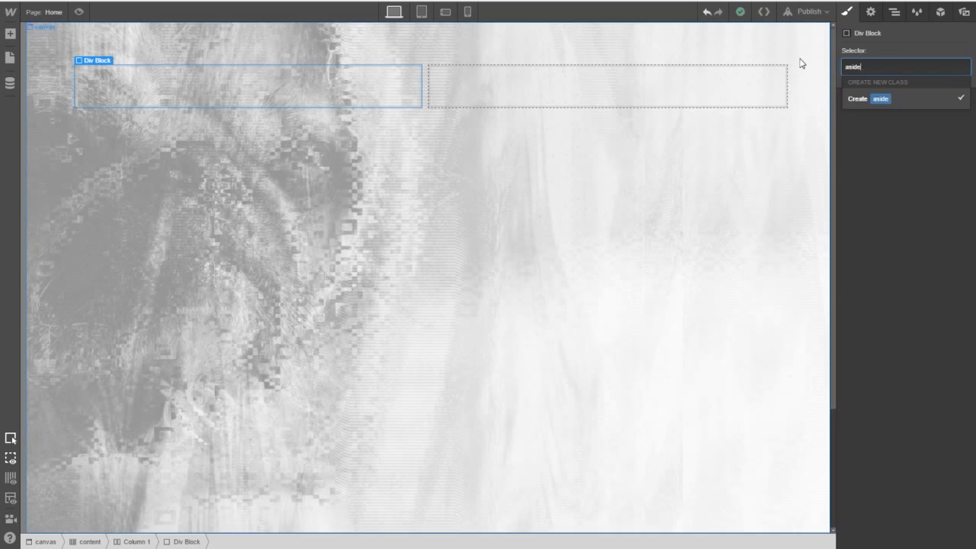
double_click(854, 67)
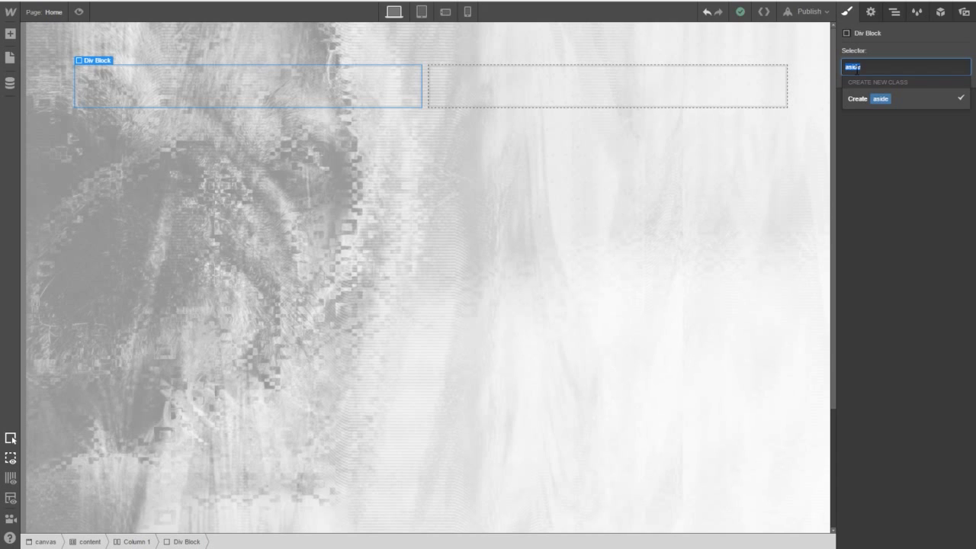
type("img-profile")
key("Return")
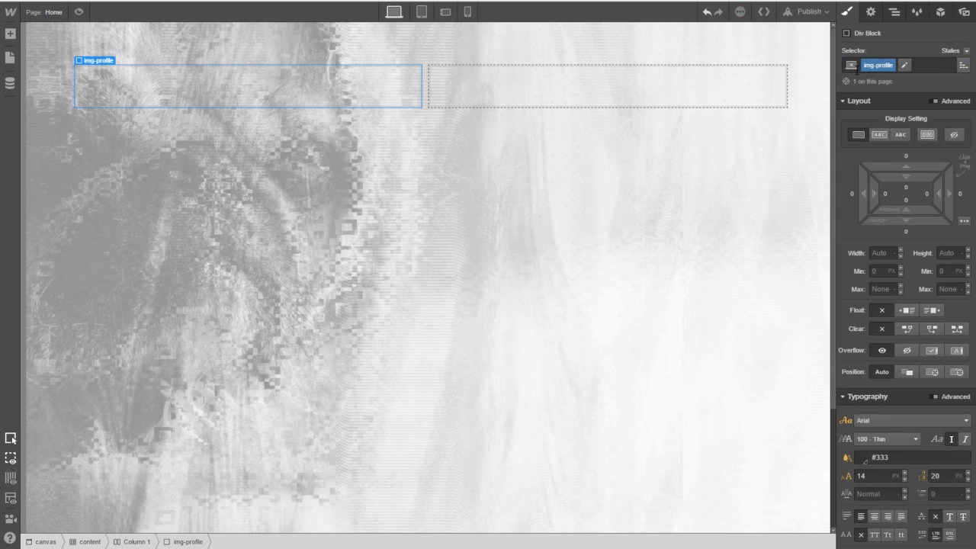
Insert an Image element into the img-profile block and upload uXWNdRo7.jpg as its picture.
left_click(8, 38)
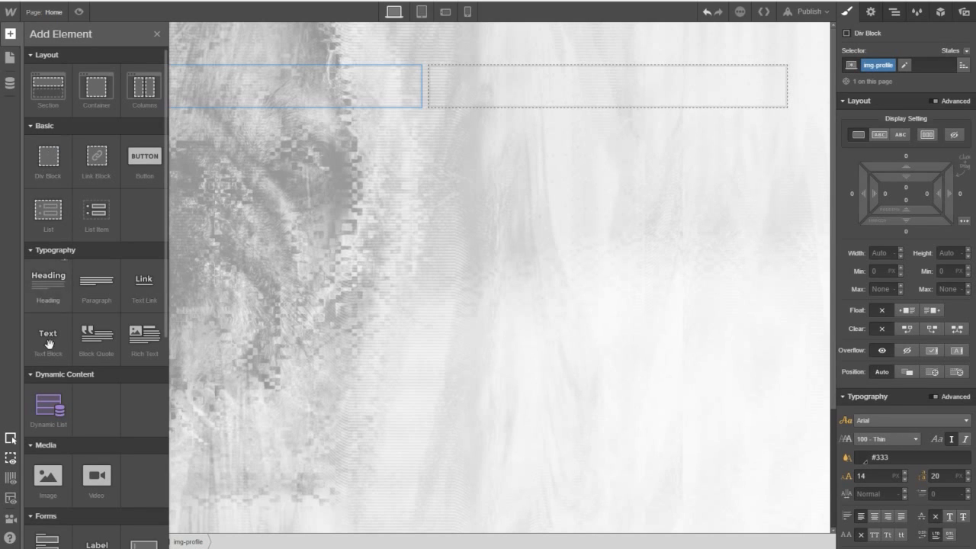
left_click_drag(54, 473, 164, 91)
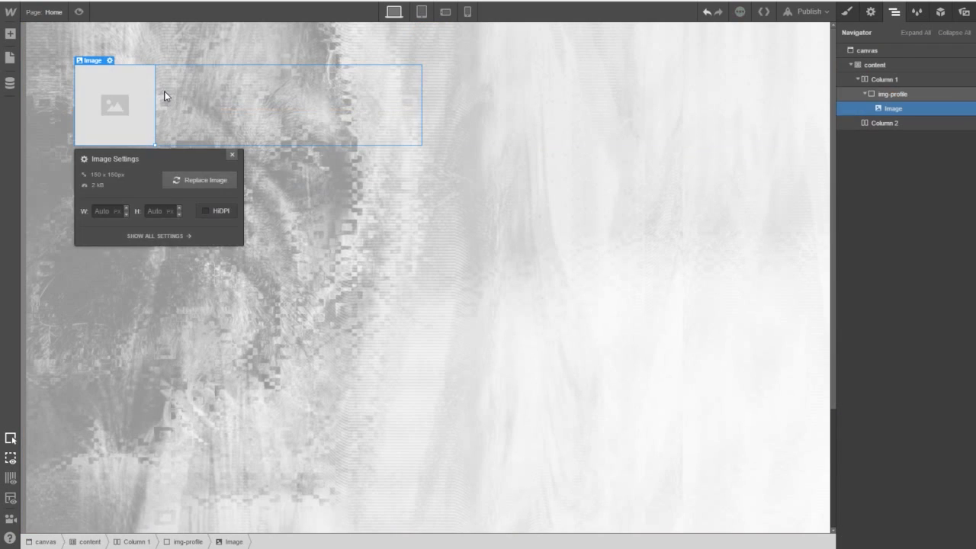
left_click(176, 187)
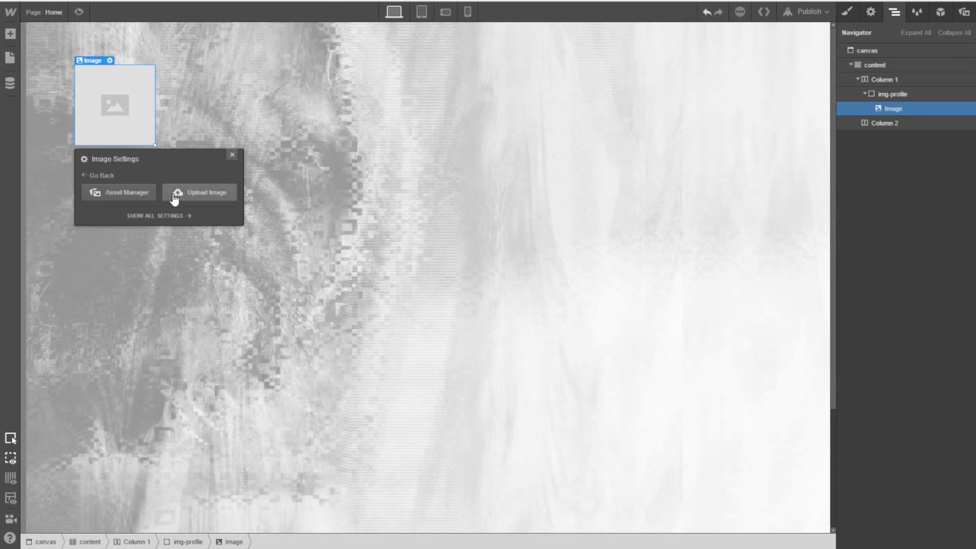
left_click(183, 191)
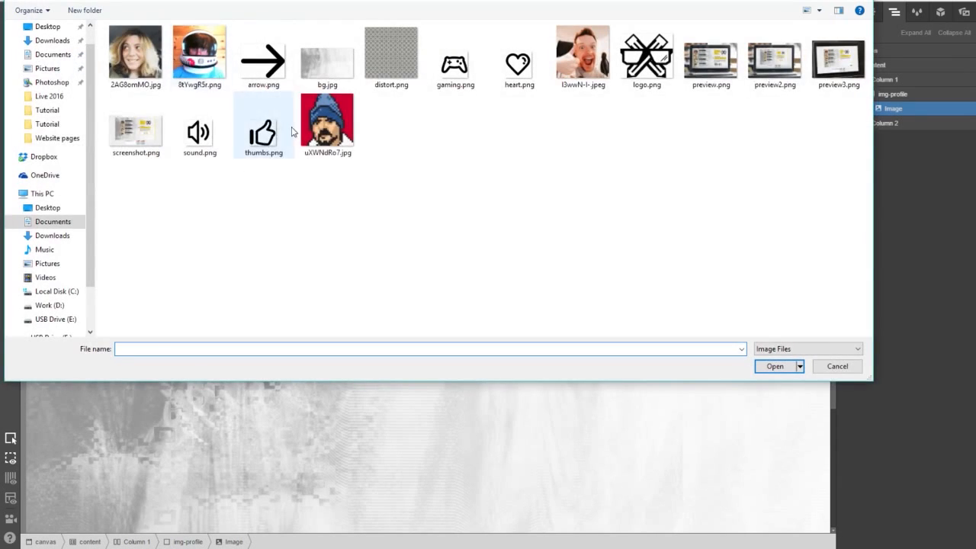
double_click(331, 122)
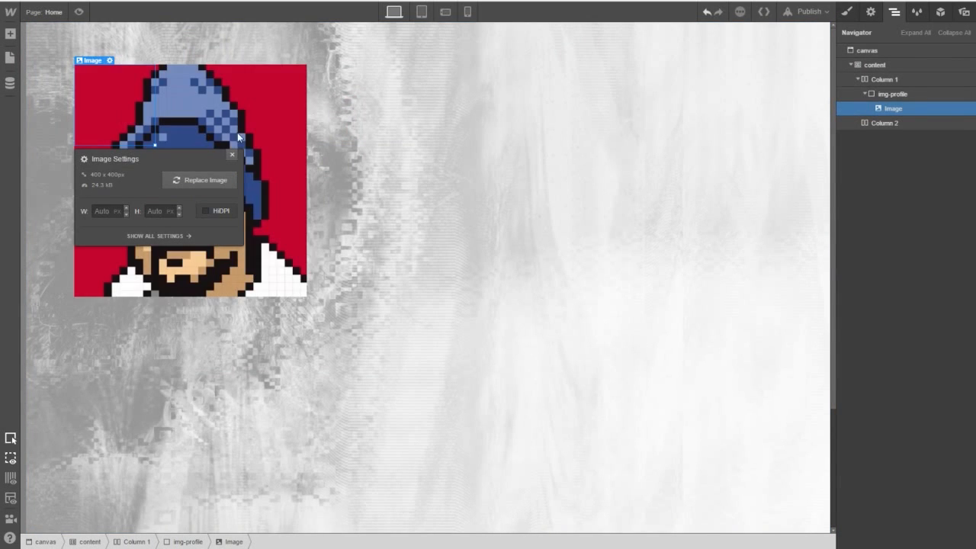
left_click(402, 193)
left_click(267, 145)
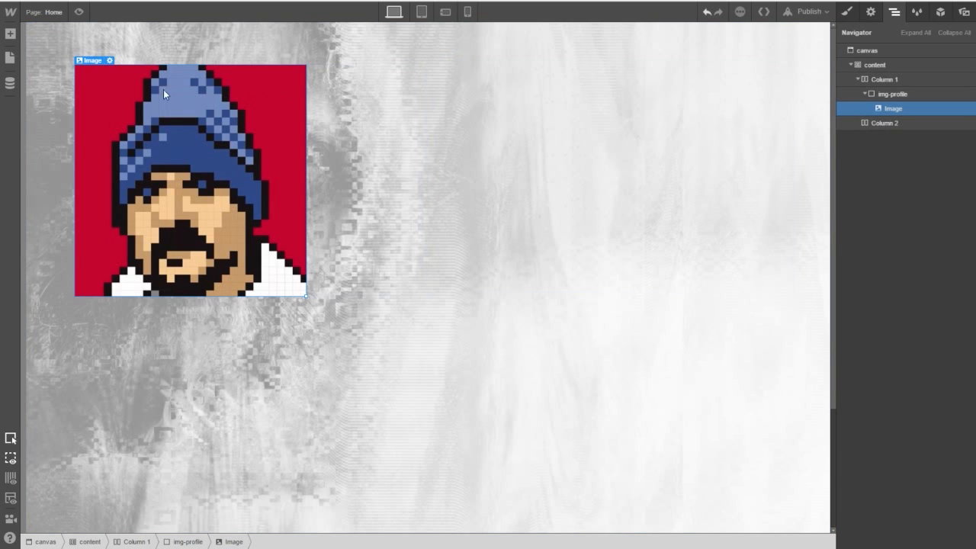
Select the image inside the img-profile block and give it the class img-profile-pic.
left_click(895, 97)
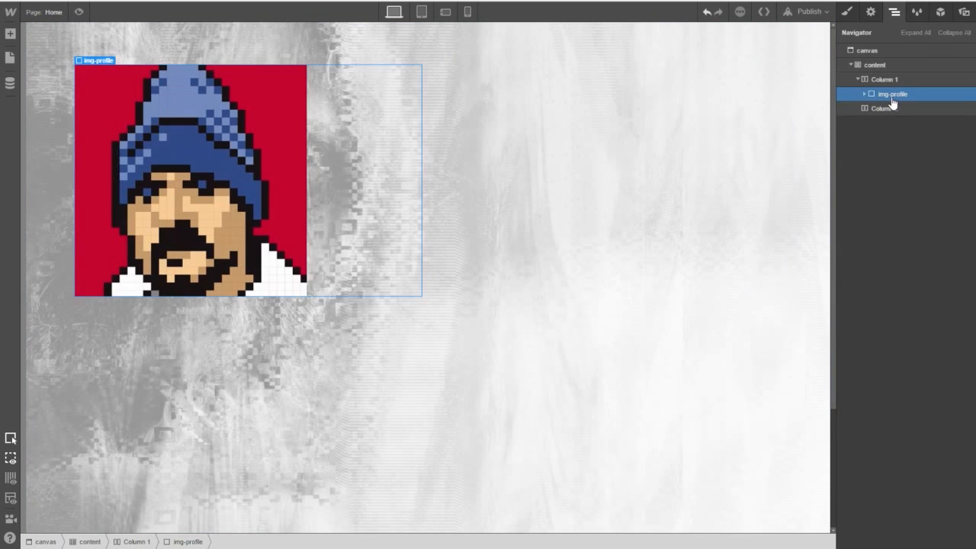
left_click(865, 94)
left_click(881, 109)
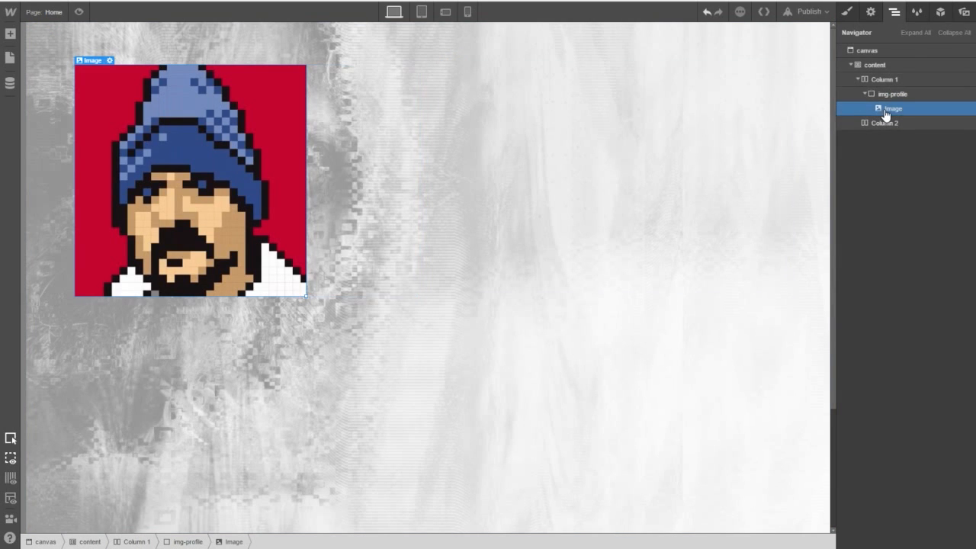
left_click(870, 14)
left_click(846, 15)
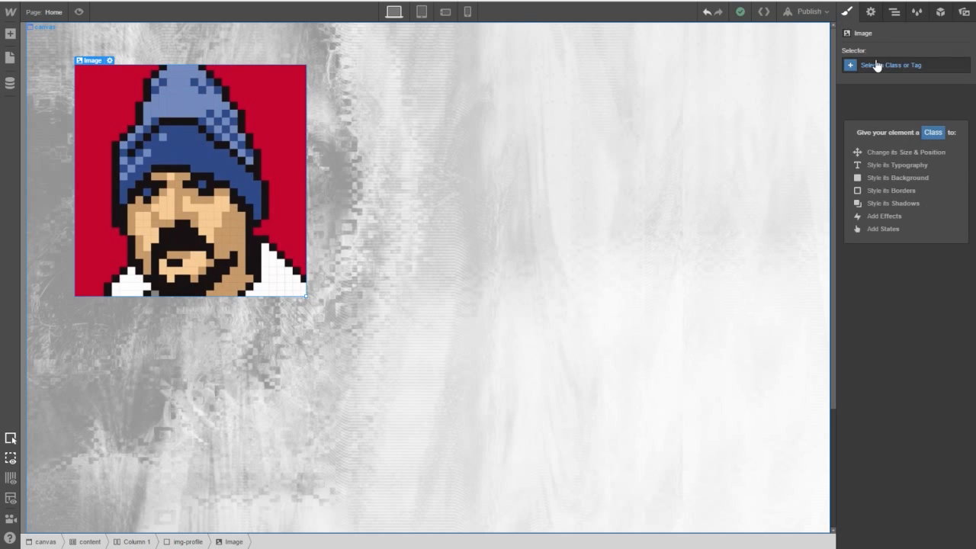
left_click(878, 65)
type("img")
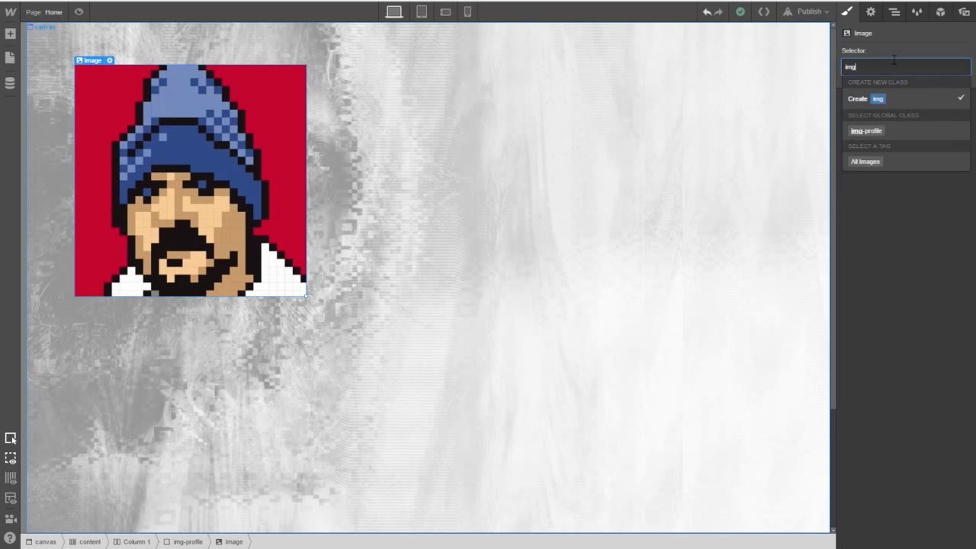
type("-profile-")
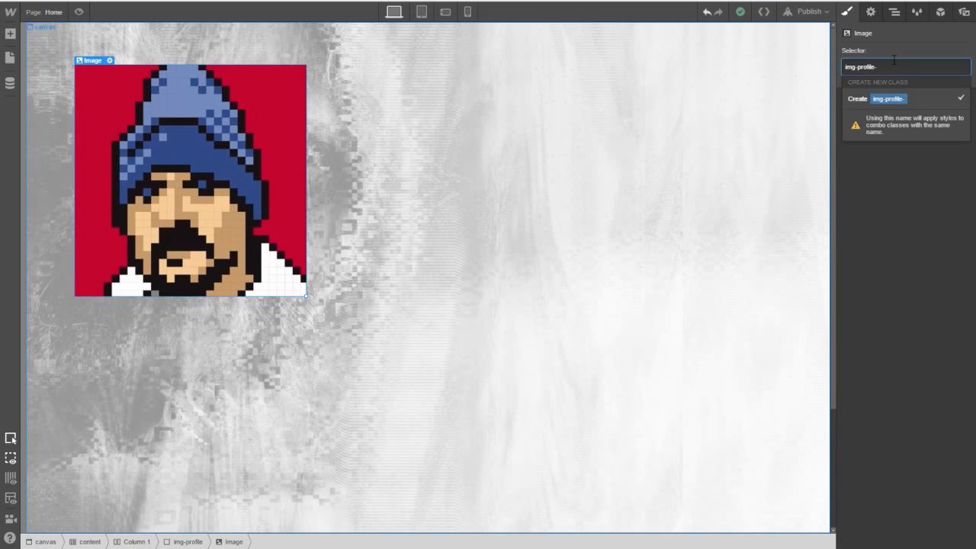
type("pic")
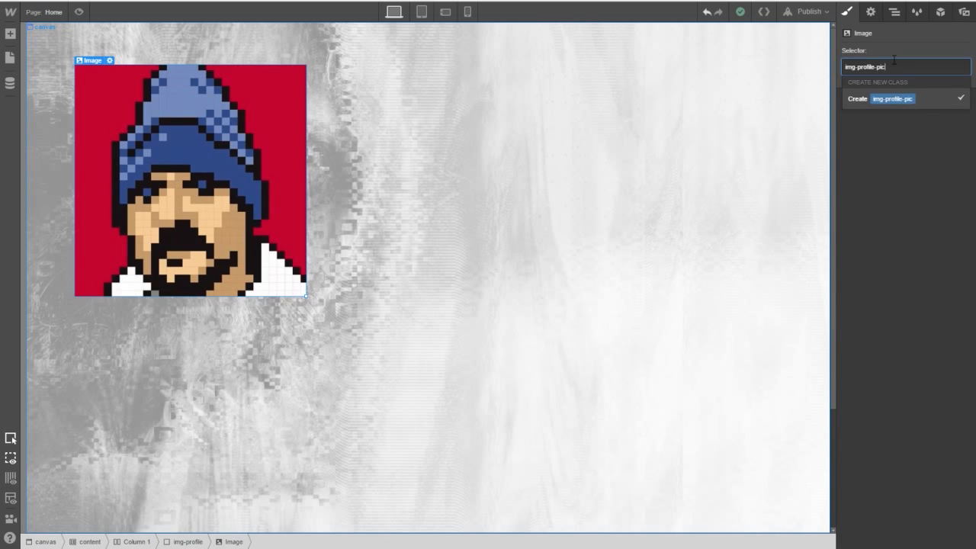
key("Return")
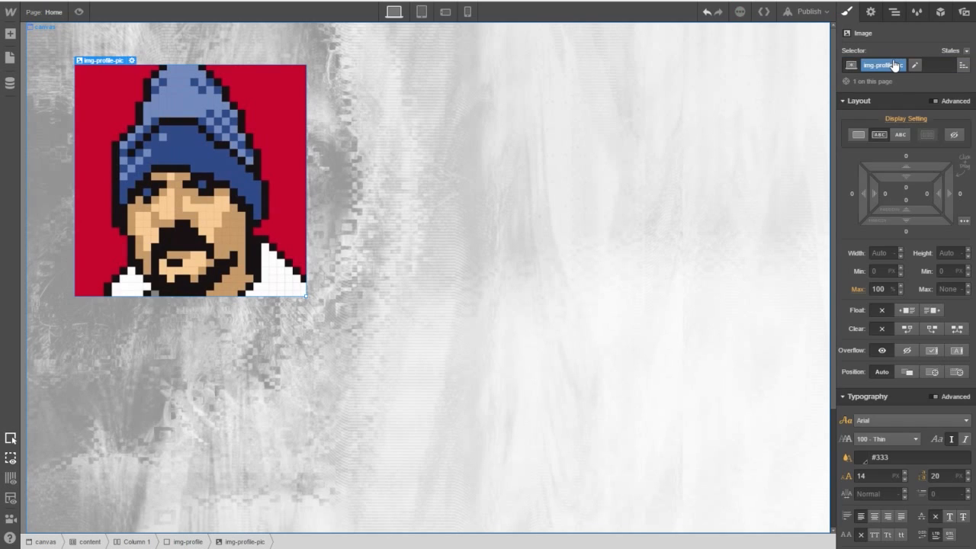
Set the profile image's width to 200 px, leaving its height on Auto.
left_click(892, 256)
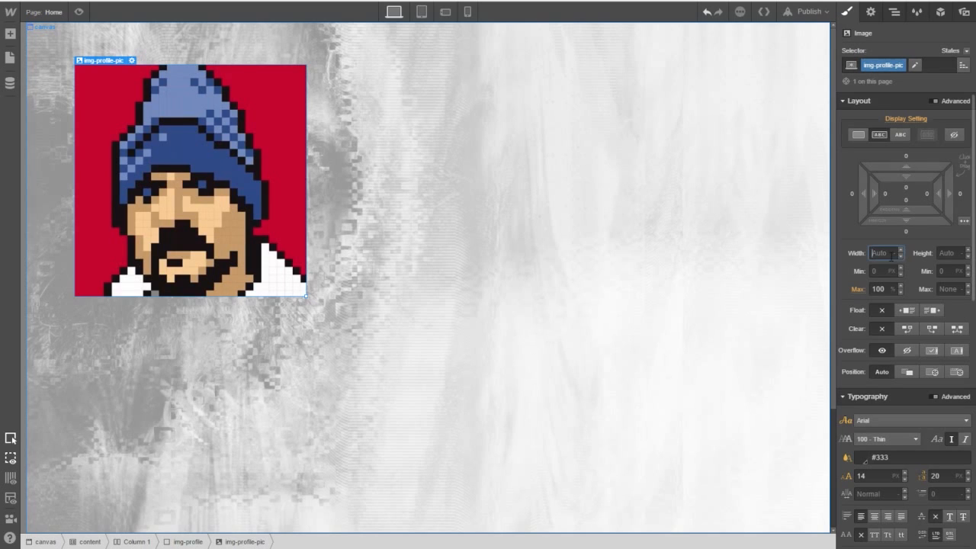
type("200")
left_click(945, 257)
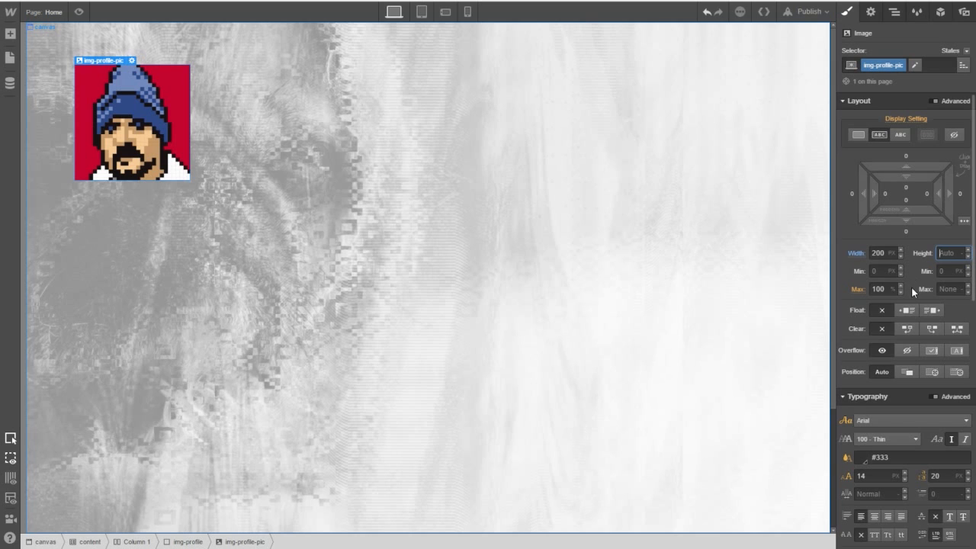
Give the profile image a solid border 10 px wide on all sides.
scroll(911, 287, "down", 5)
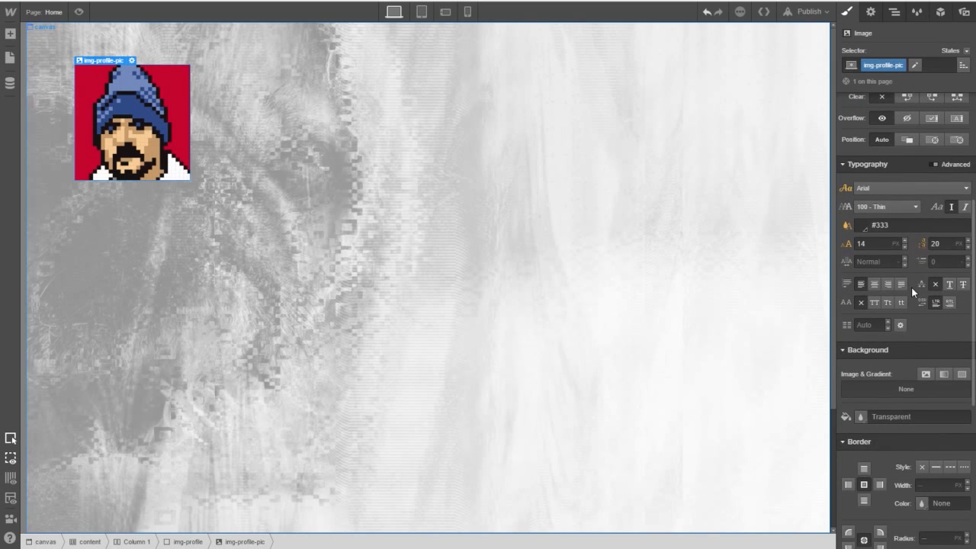
scroll(913, 305, "down", 3)
left_click(920, 369)
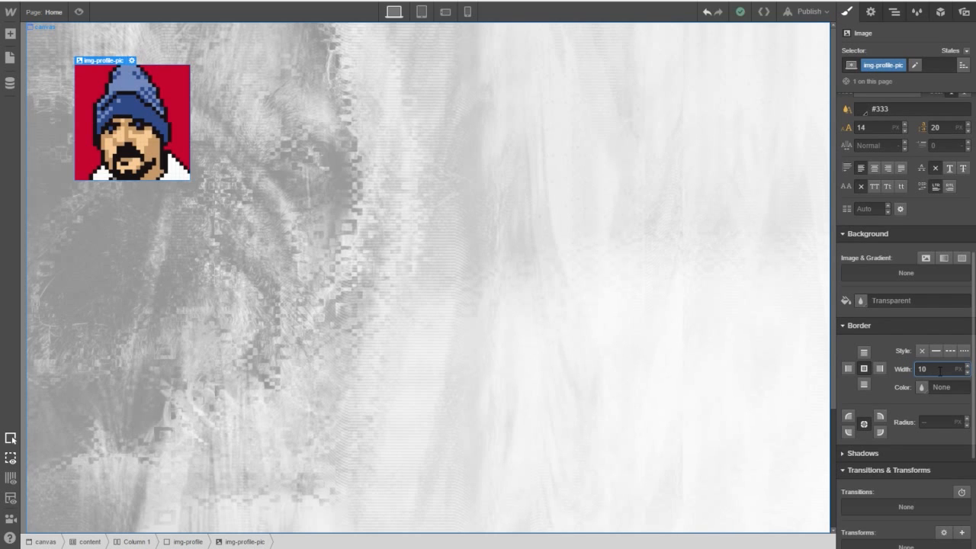
key("Return")
Switch to Photoshop, sample the yellow of the Twitch Branding bar and copy its hex code f7ce17.
left_click(923, 387)
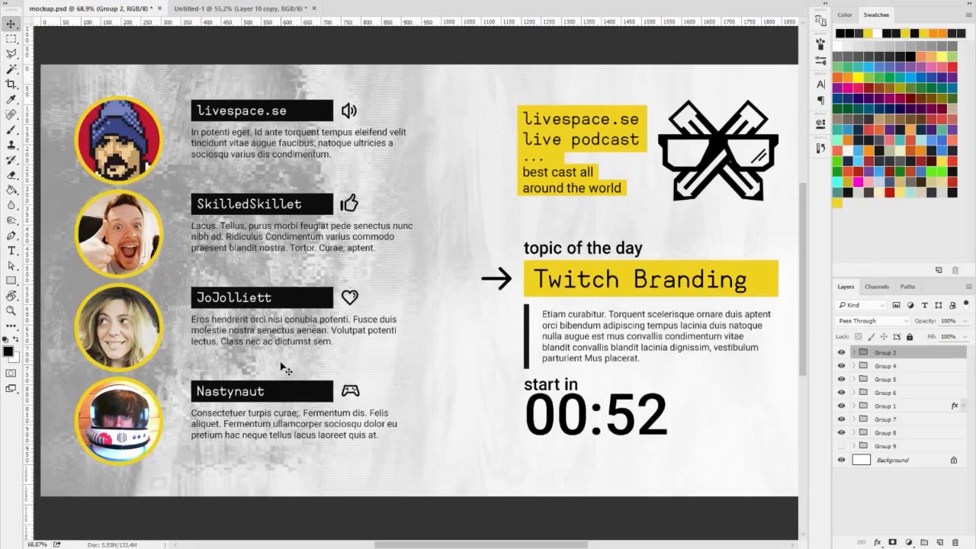
key("i")
left_click(536, 290)
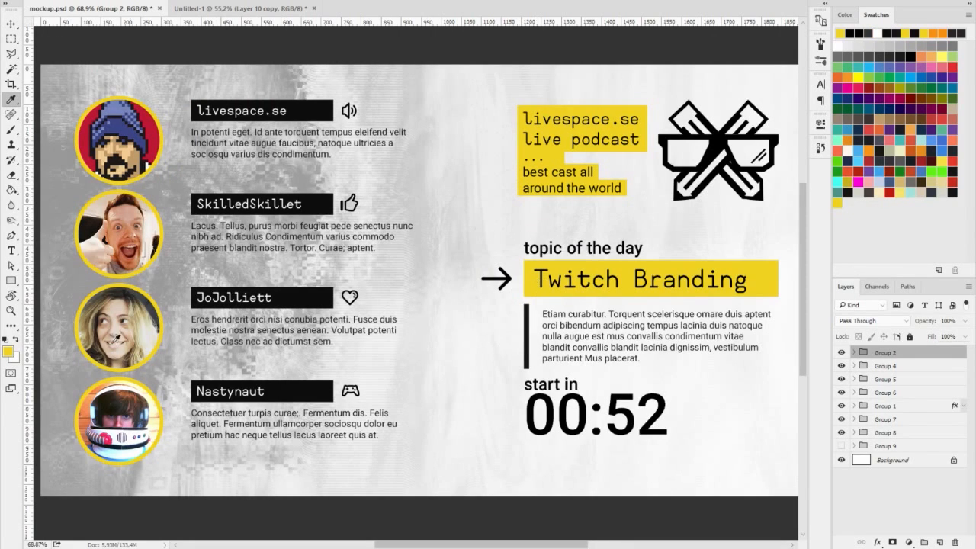
left_click(8, 353)
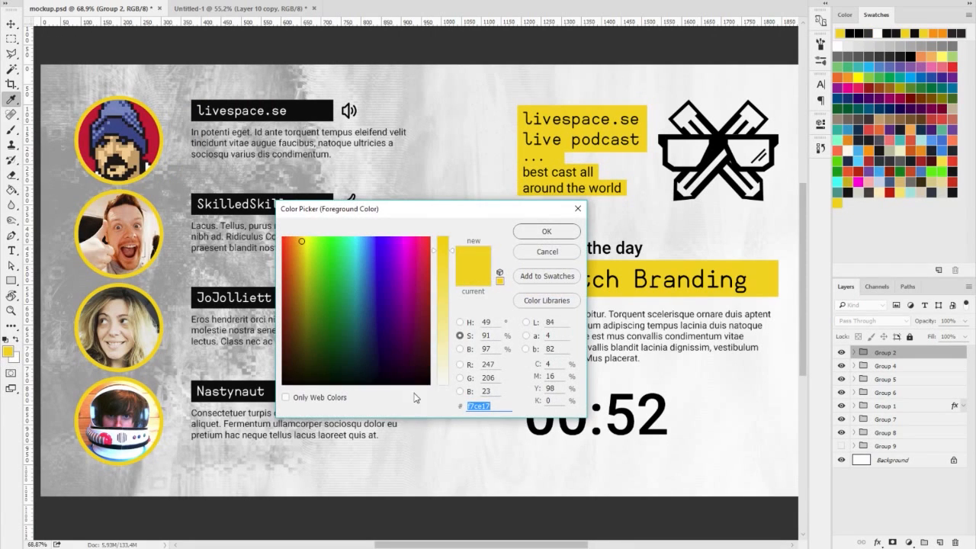
left_click(562, 254)
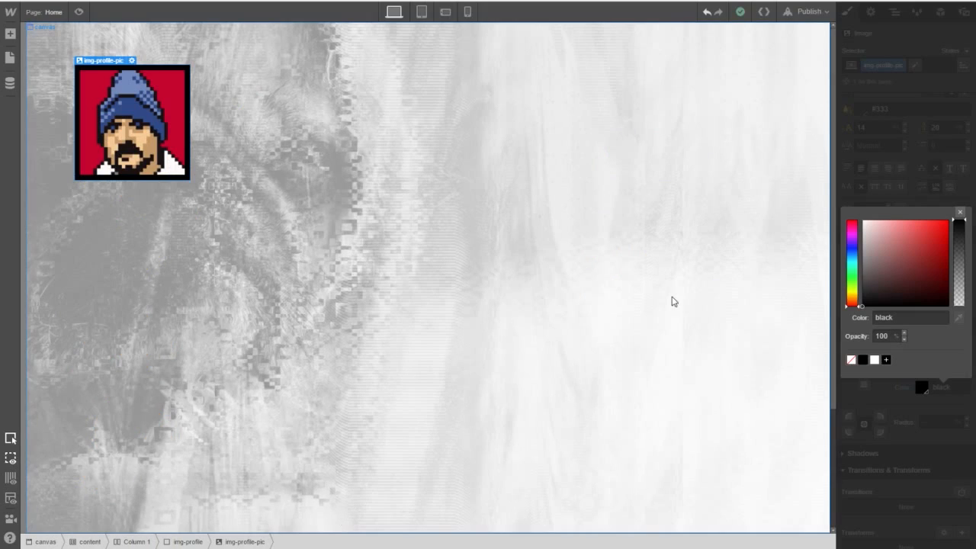
Back in Webflow, set the profile image's border colour to #f7ce17 and save the yellow as a swatch.
left_click(851, 321)
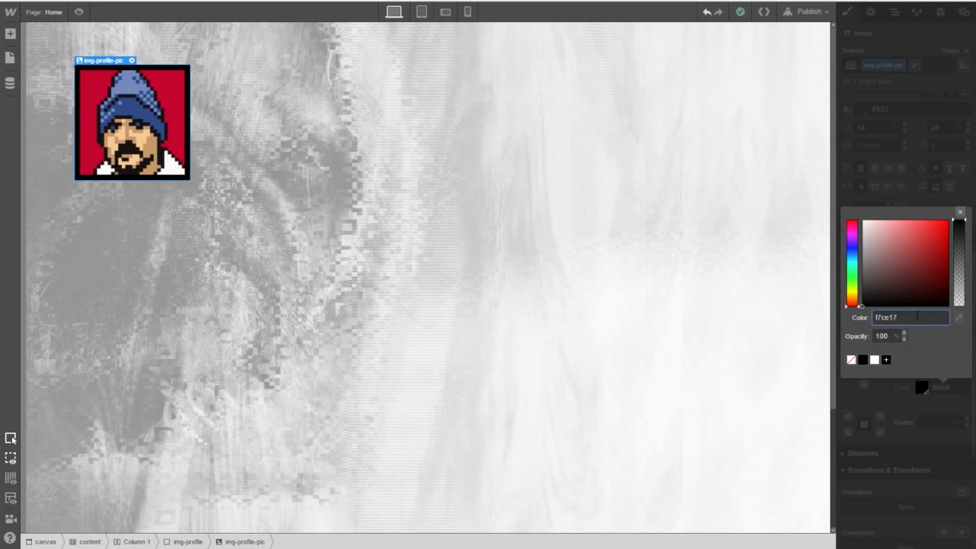
left_click(887, 360)
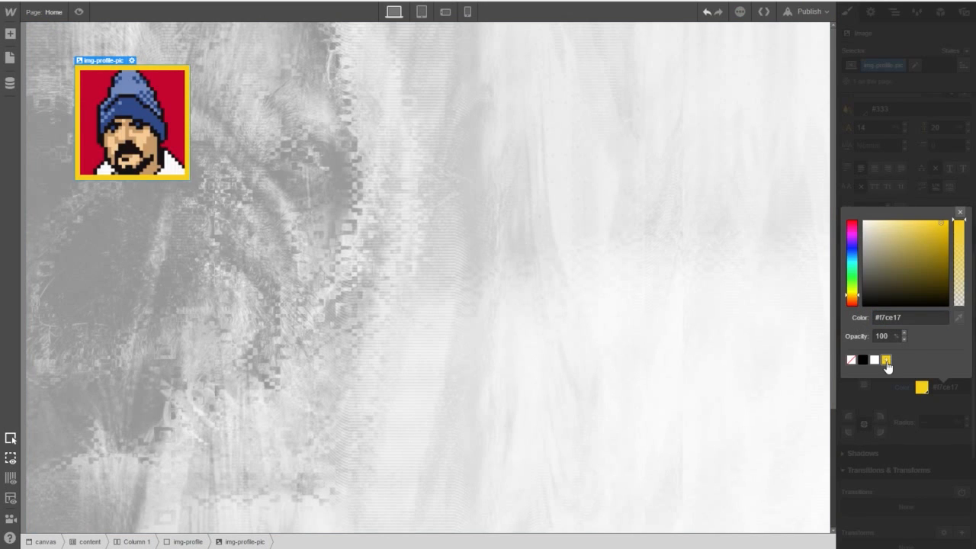
double_click(886, 360)
left_click(884, 424)
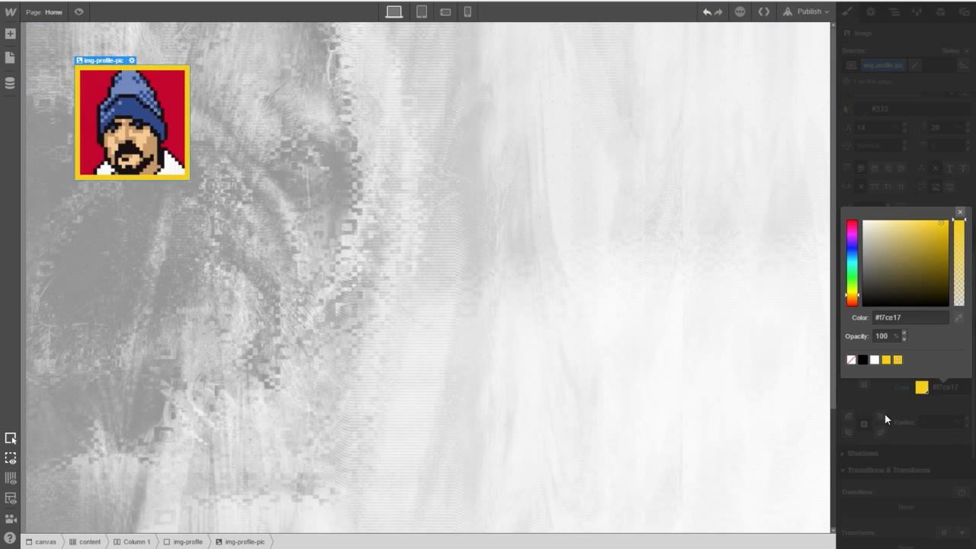
left_click(960, 213)
left_click(922, 387)
left_click(936, 396)
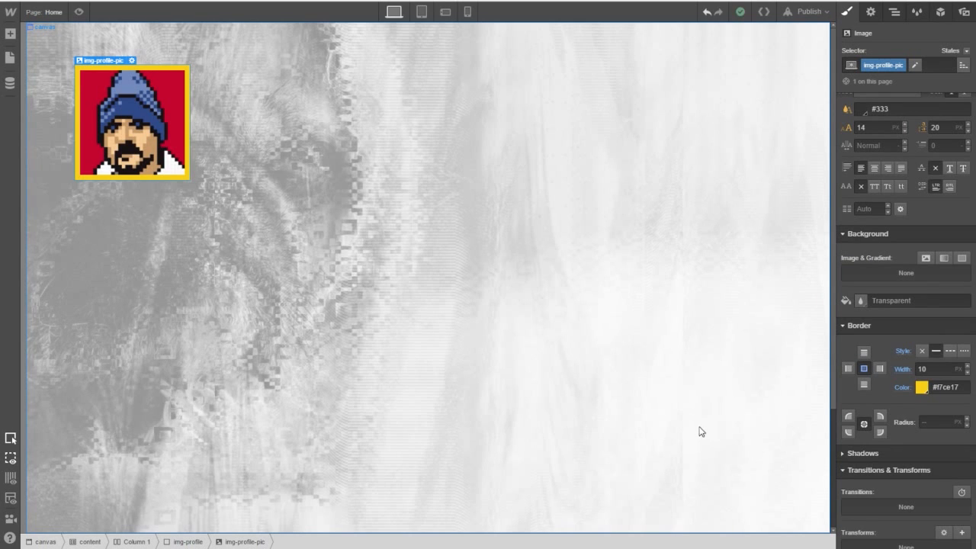
Round the profile image into a circle with a border radius of 100% on all corners.
left_click(937, 421)
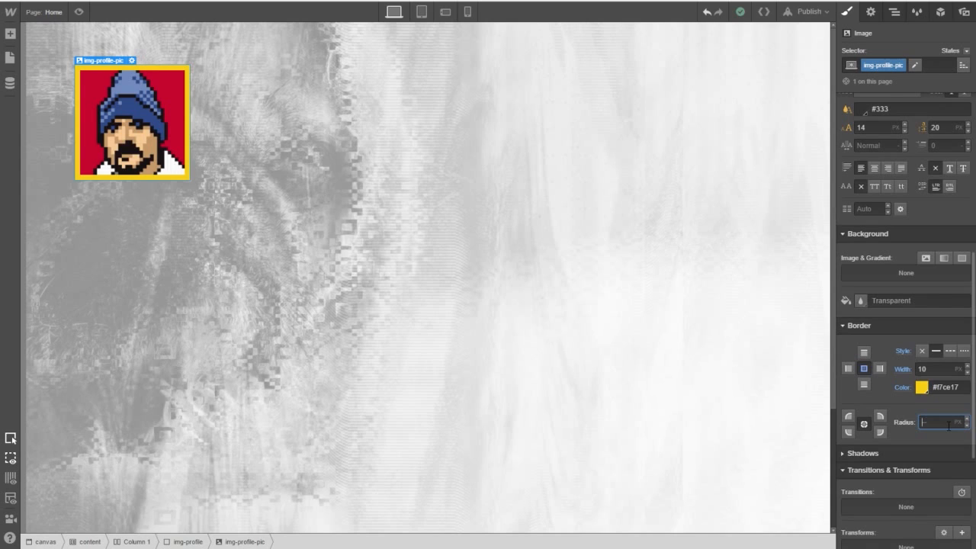
type("50")
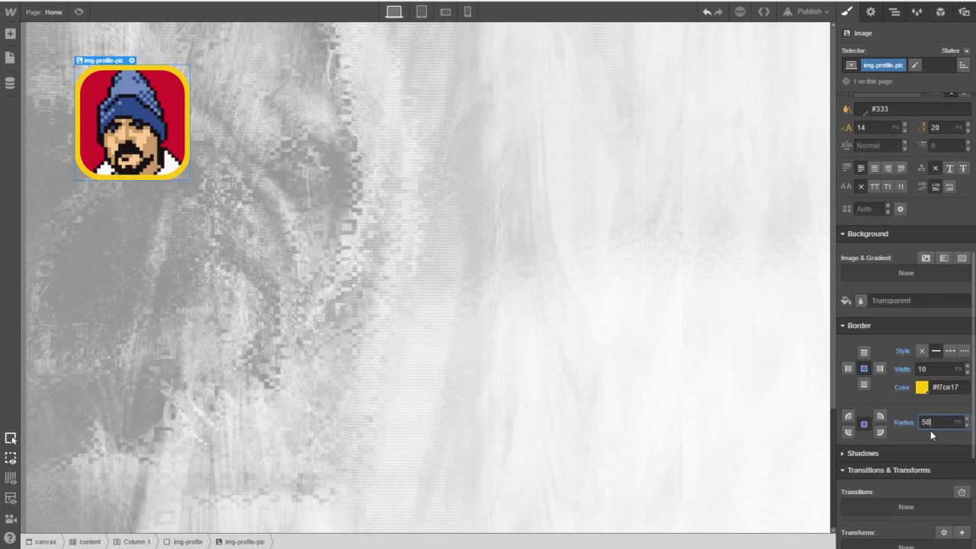
left_click(958, 424)
left_click(958, 436)
type("8")
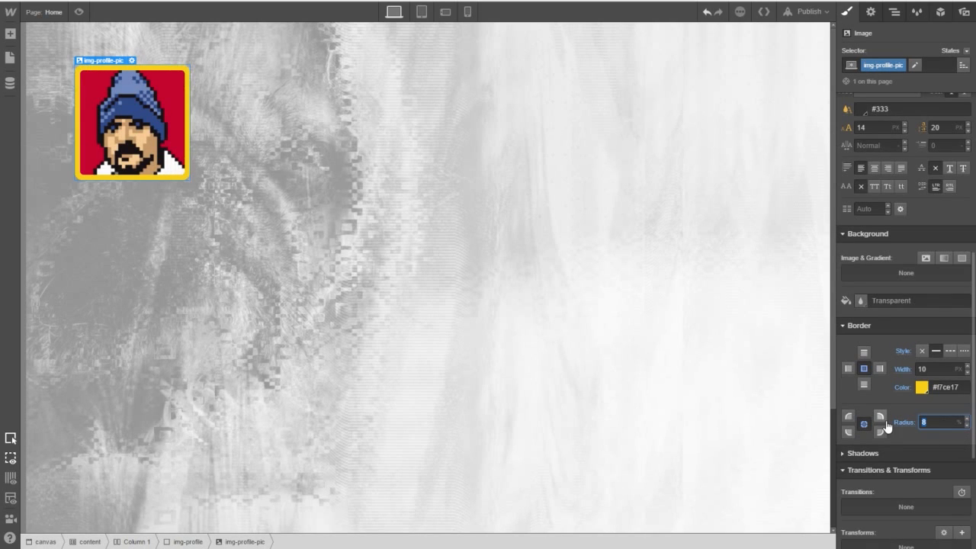
type("100")
left_click(938, 409)
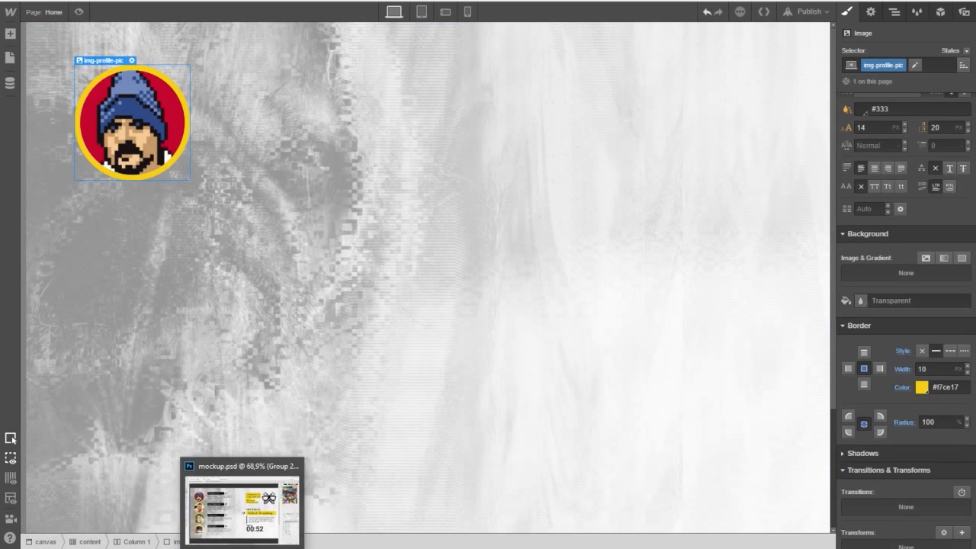
Switch to the Photoshop mockup and measure the first profile picture with a rectangular marquee.
left_click(243, 546)
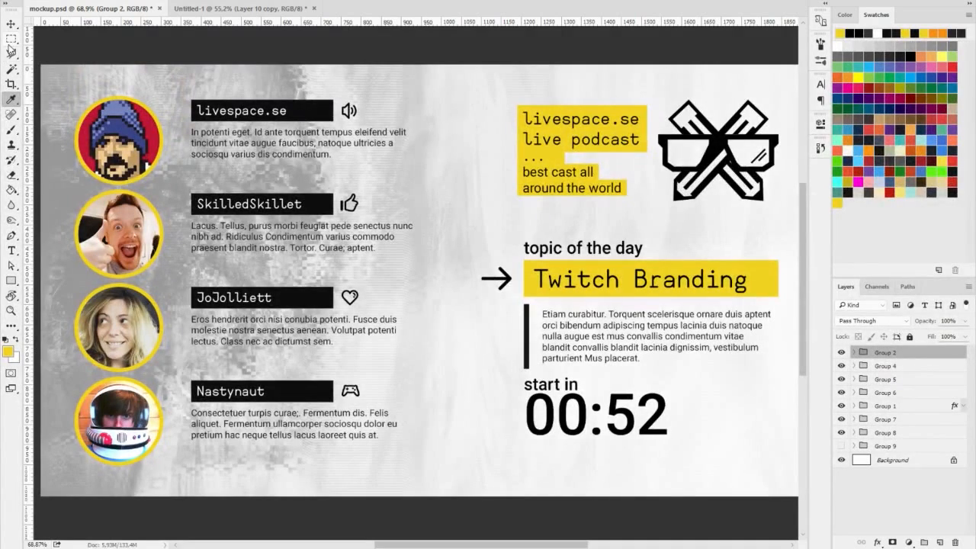
left_click(11, 39)
scroll(92, 142, "up", 8)
left_click_drag(126, 144, 330, 160)
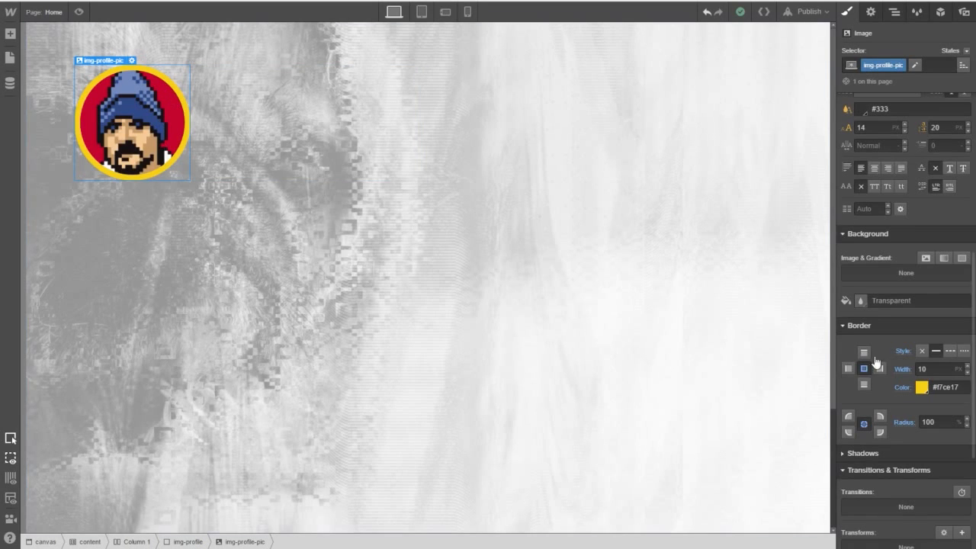
Back in Webflow, set the profile image's width to 230 px.
scroll(873, 320, "up", 3)
scroll(886, 258, "up", 2)
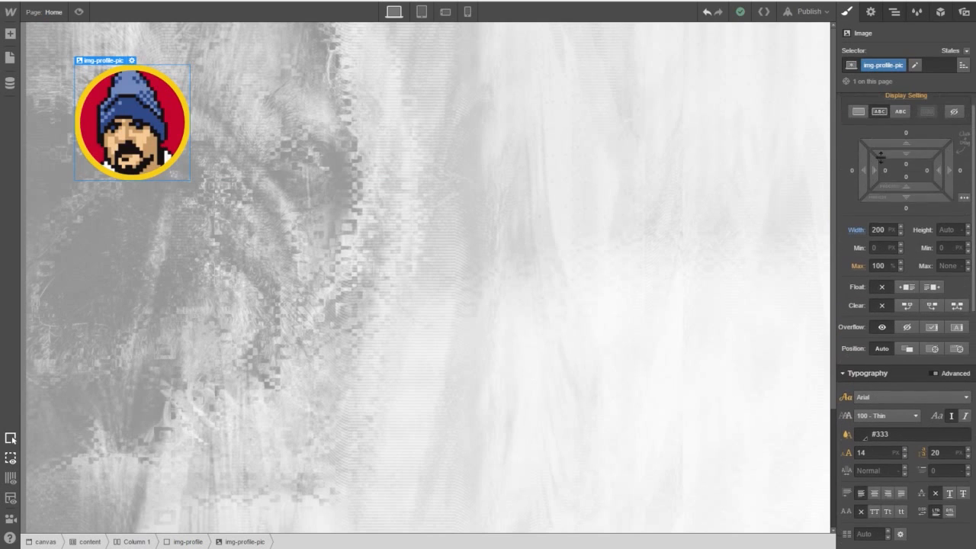
left_click(891, 253)
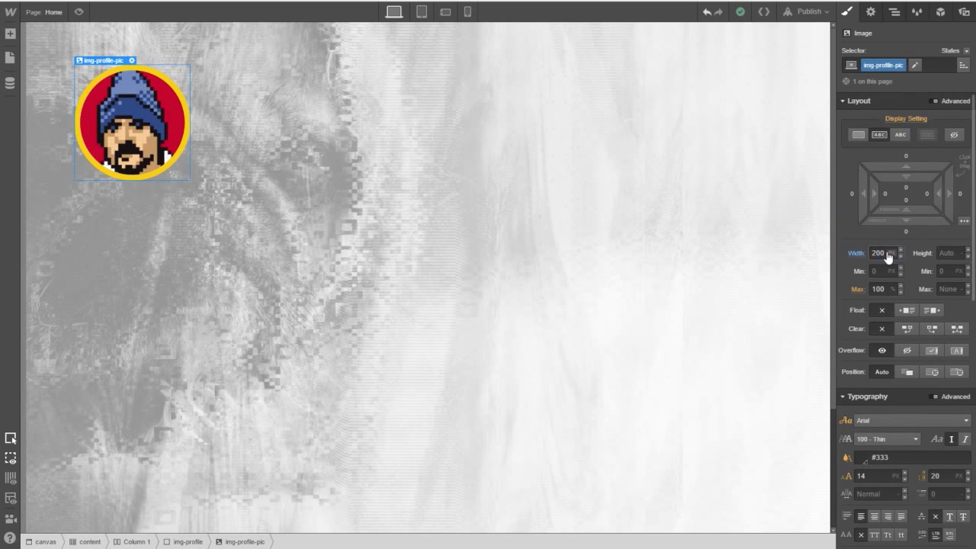
left_click(883, 251)
double_click(879, 253)
type("230")
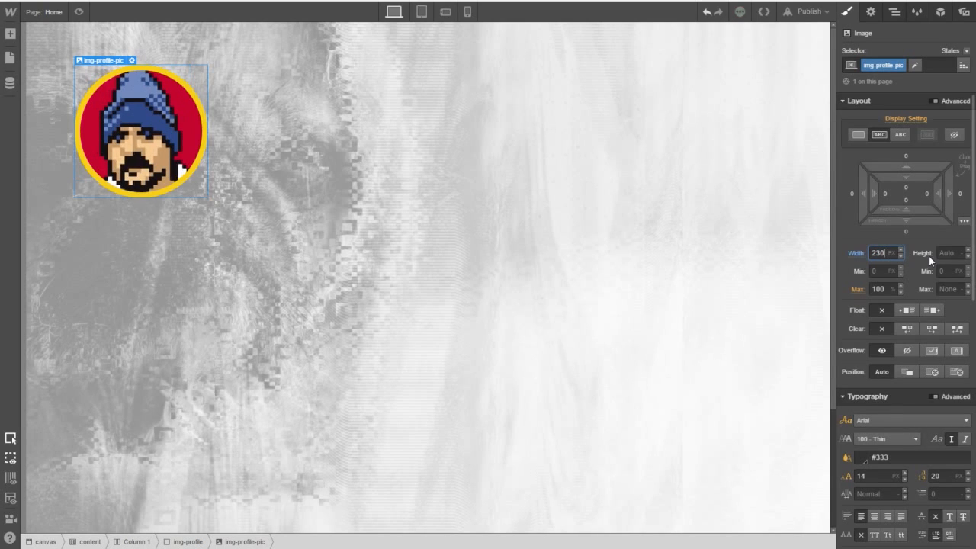
Add a Div Block inside the img-profile block, below the profile image.
left_click(290, 113)
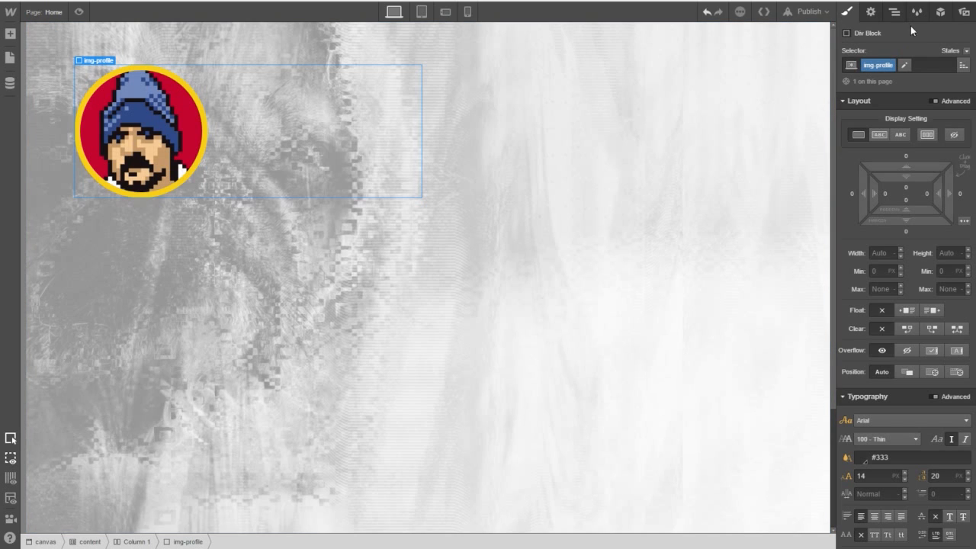
left_click(894, 13)
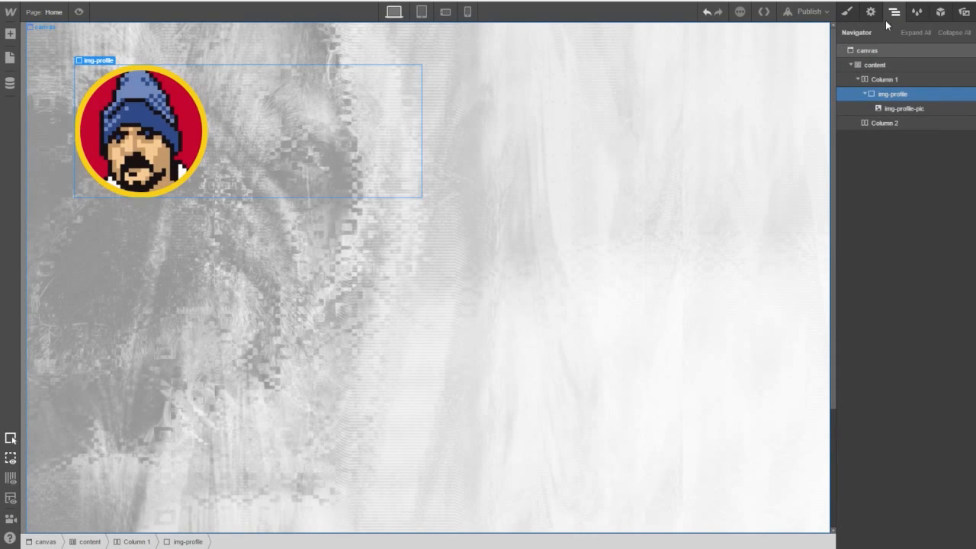
left_click(881, 82)
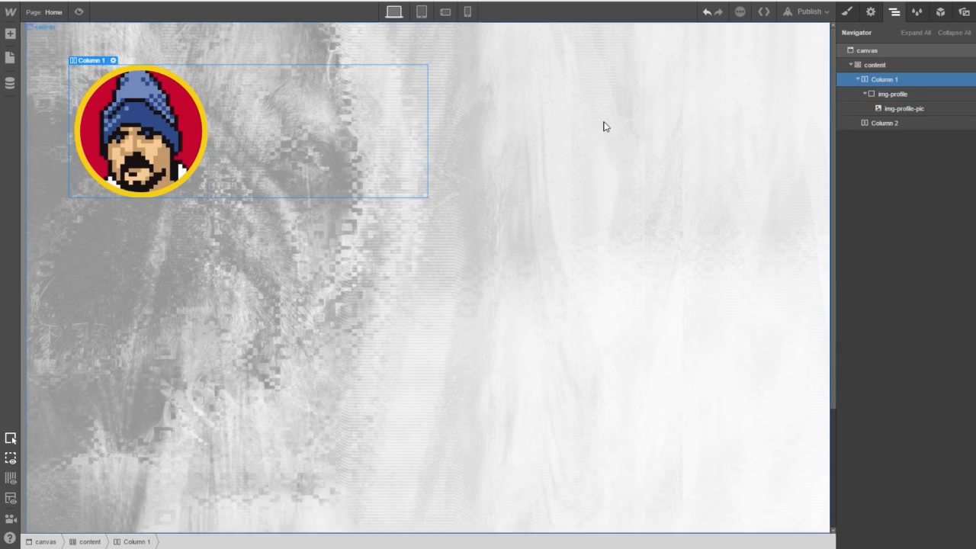
left_click(891, 96)
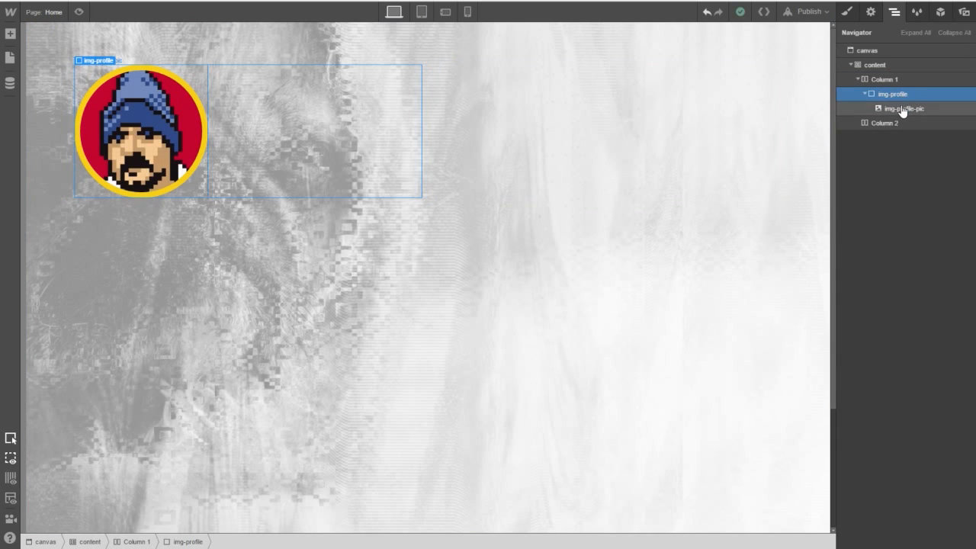
left_click(902, 111)
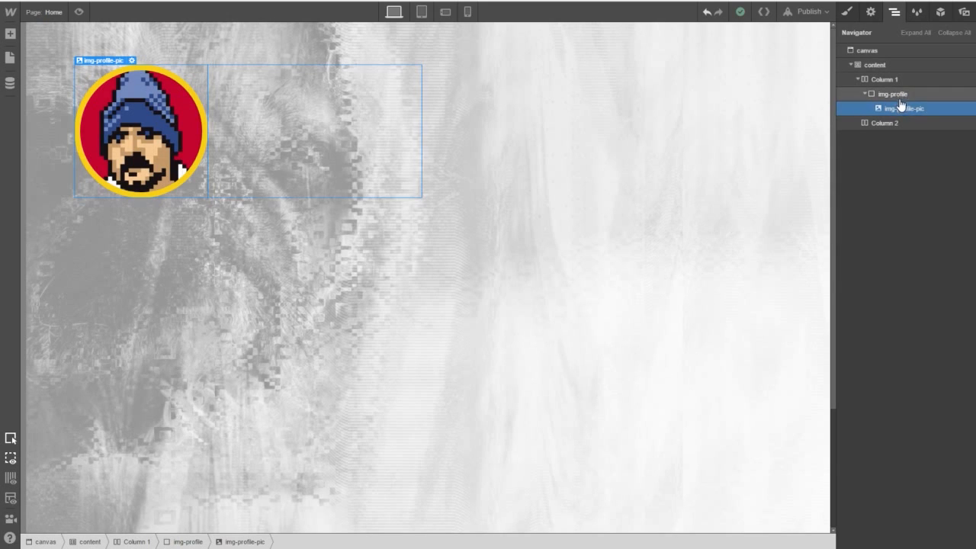
left_click(865, 94)
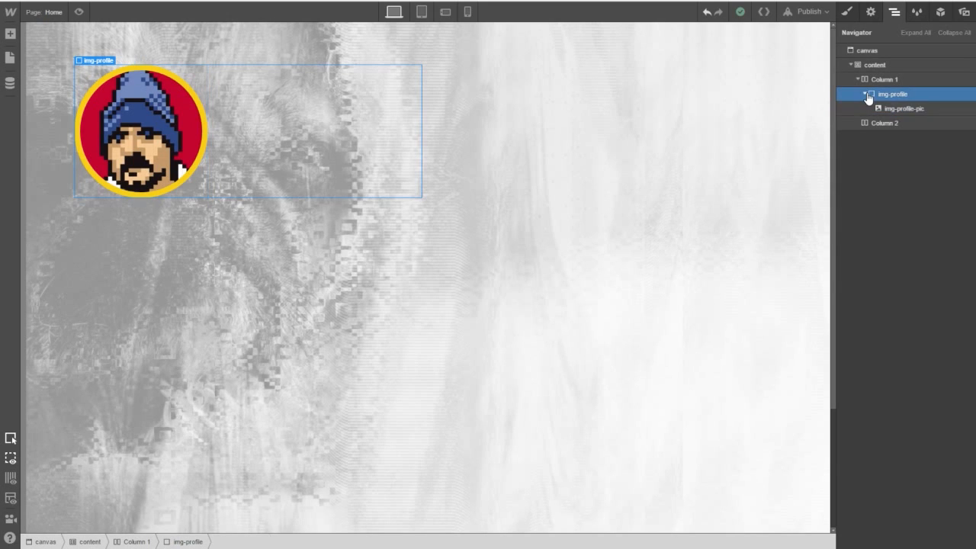
left_click(10, 33)
left_click_drag(48, 158, 345, 119)
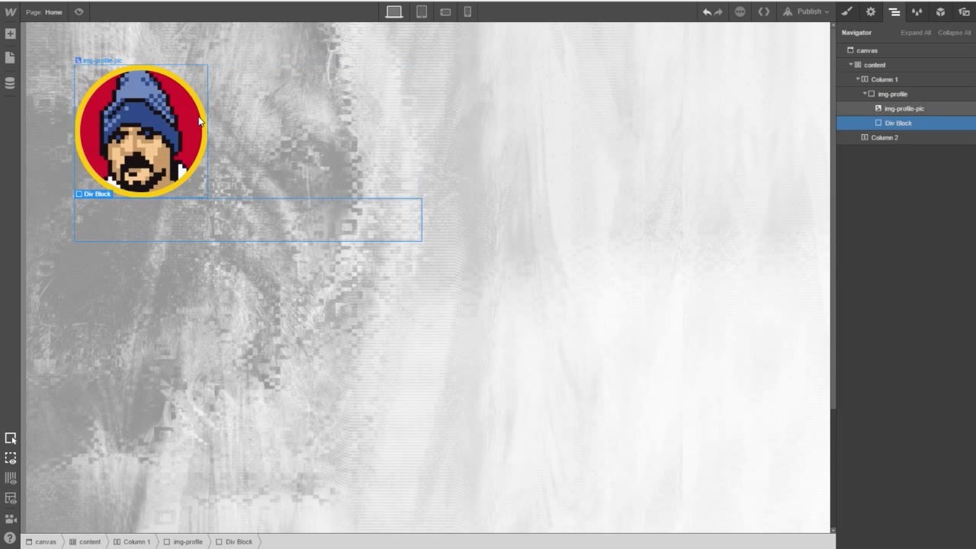
Give Column 1 the new class col1 and set its display to flex.
left_click(886, 83)
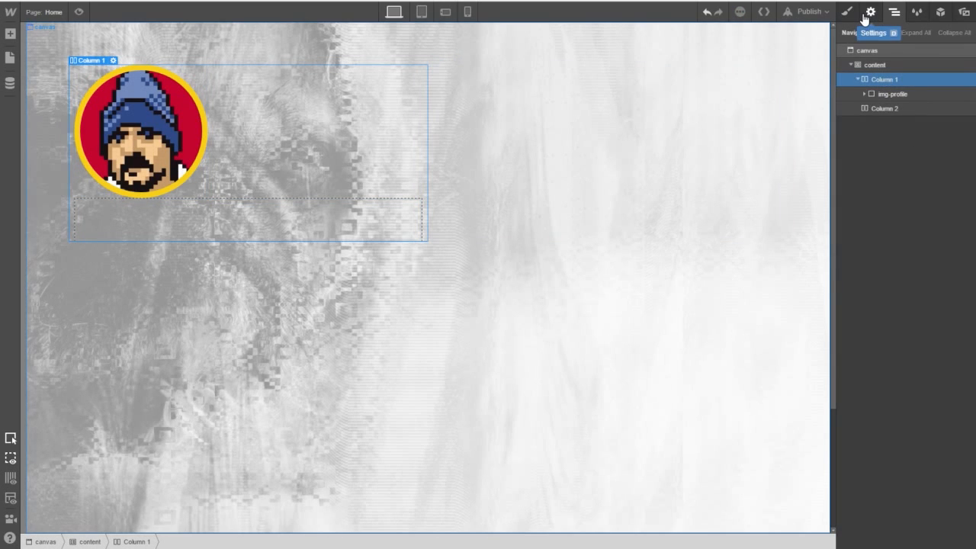
left_click(855, 12)
left_click(885, 64)
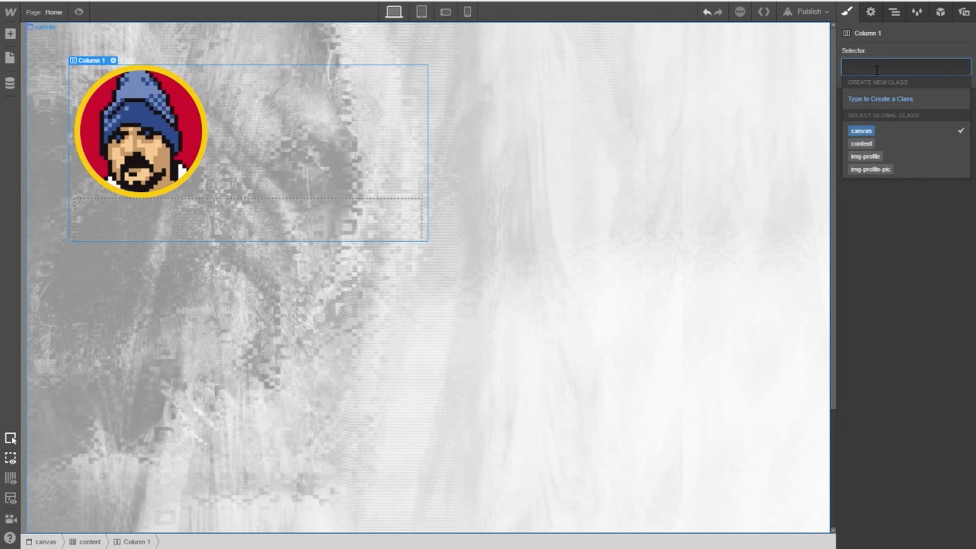
type("col1")
key("Return")
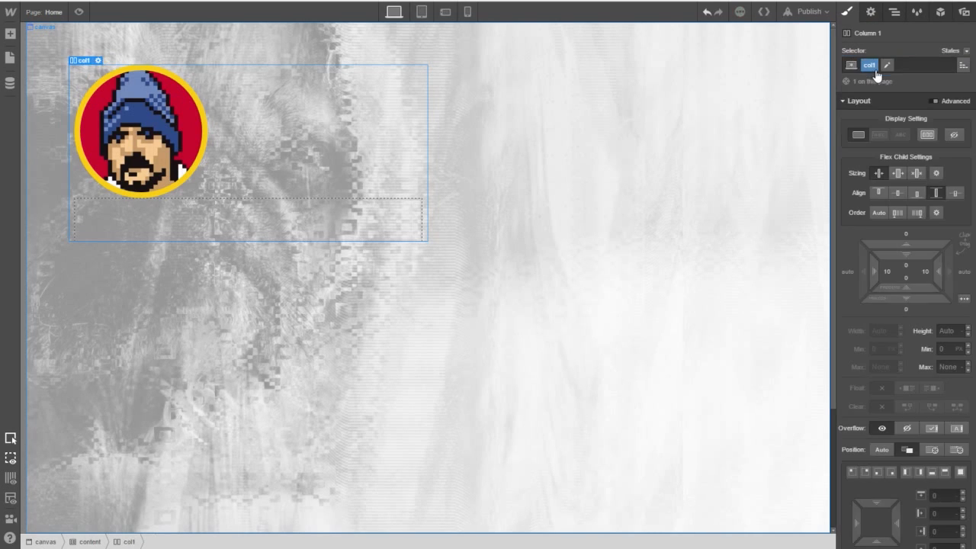
left_click(932, 141)
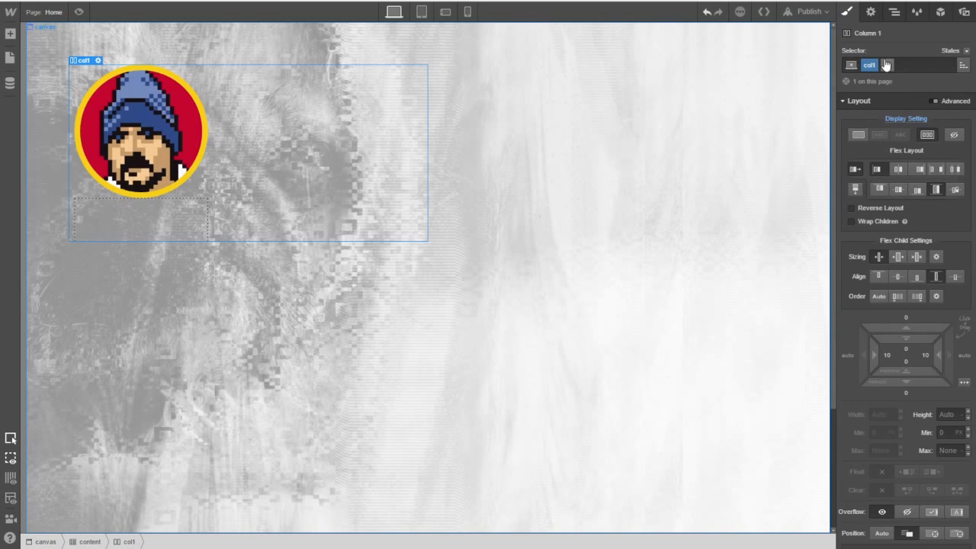
left_click(870, 11)
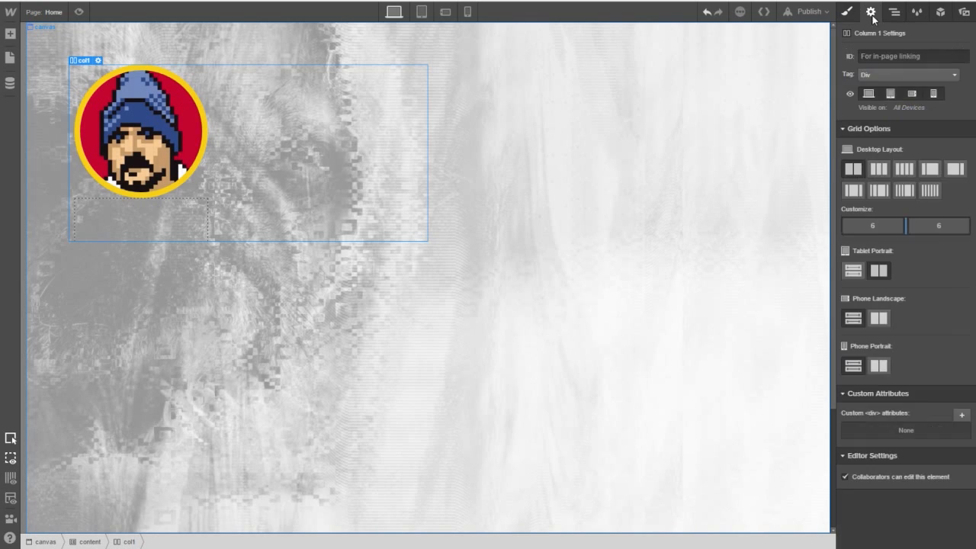
left_click(848, 13)
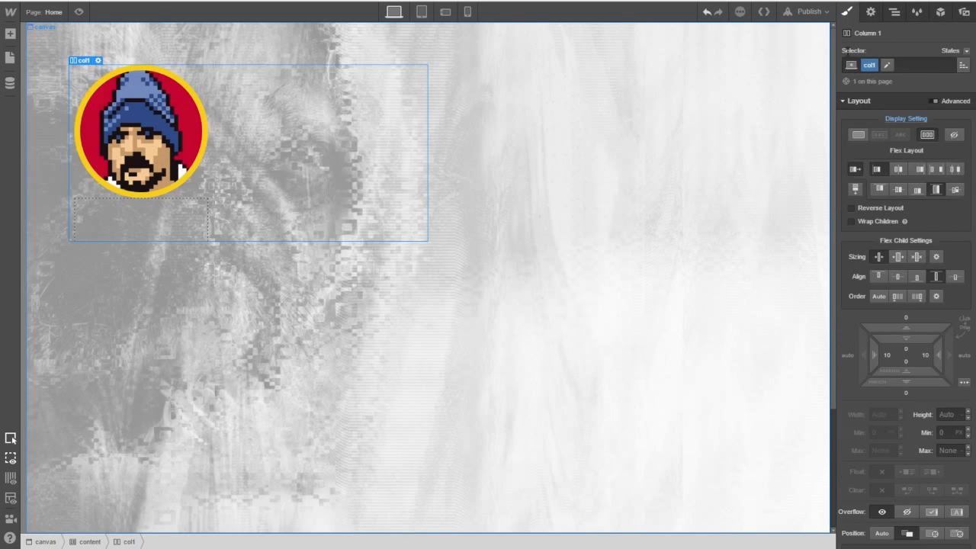
Delete the empty Div Block below the profile image.
left_click(158, 212)
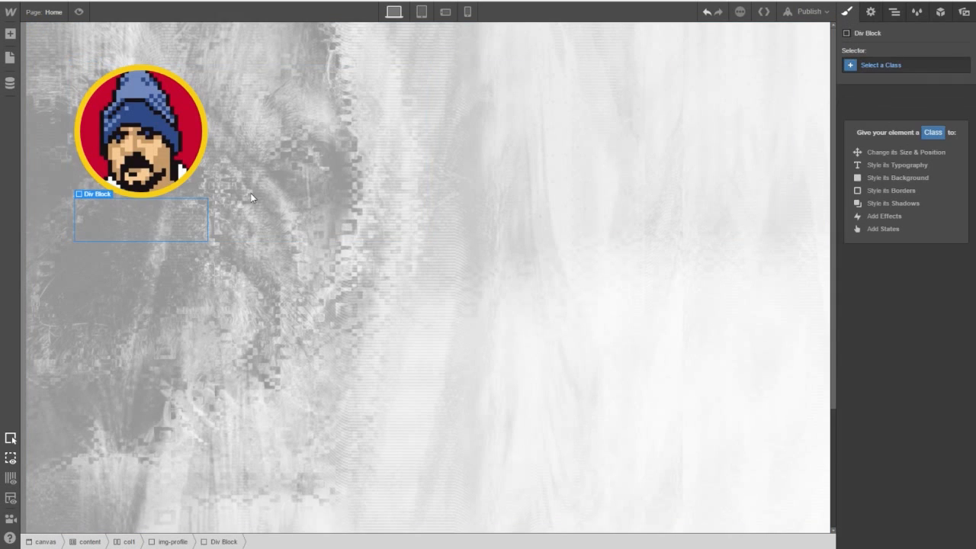
left_click(137, 109)
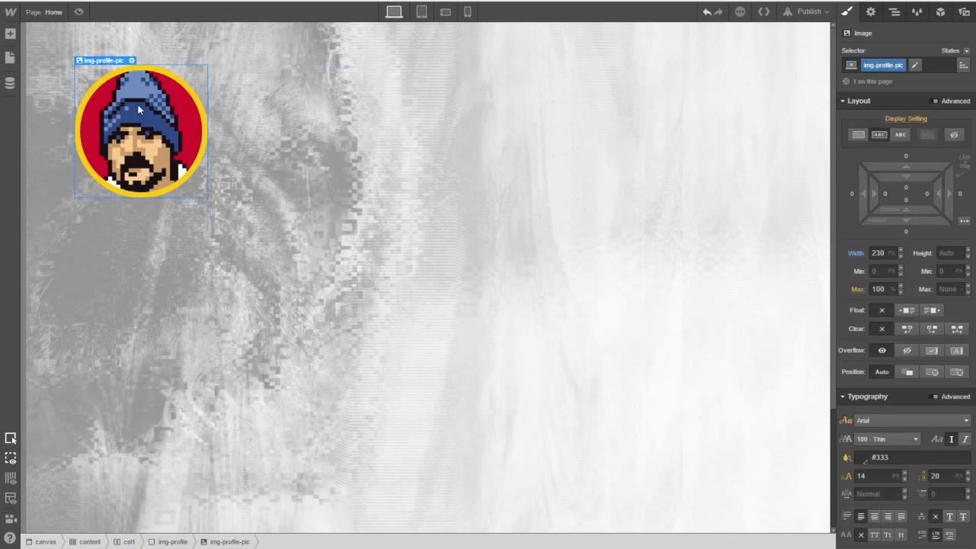
left_click(312, 188)
Rename the class of the img-profile block to profile.
left_click(904, 14)
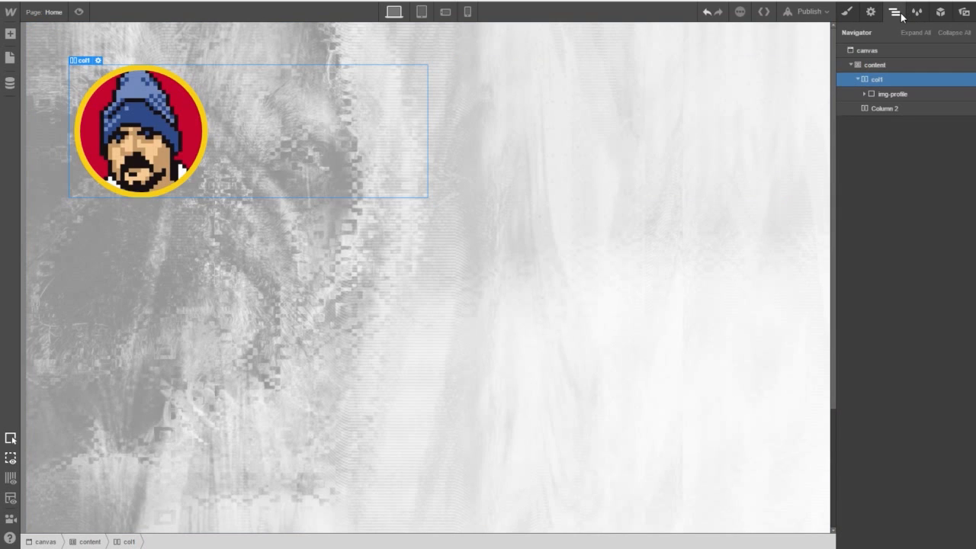
left_click(874, 94)
left_click(867, 94)
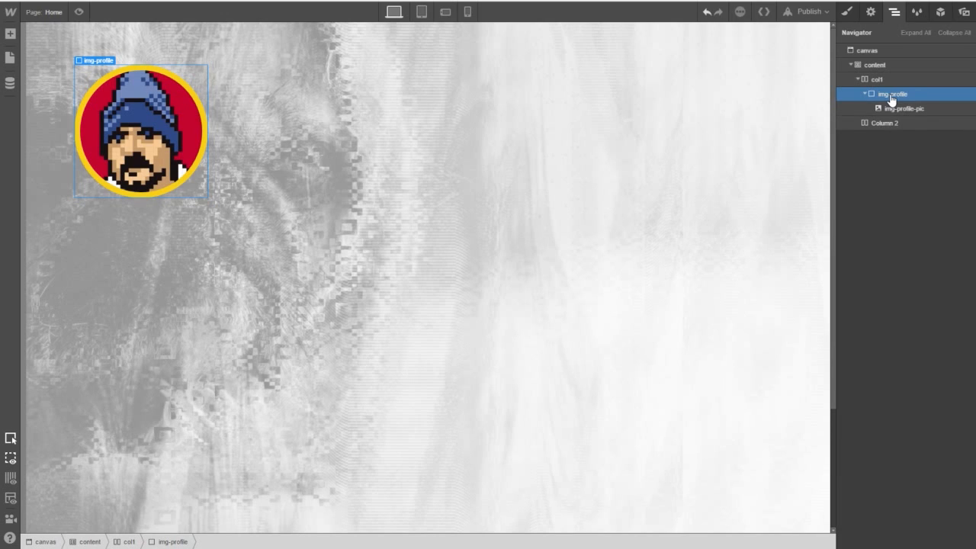
right_click(891, 99)
key("Escape")
left_click(870, 13)
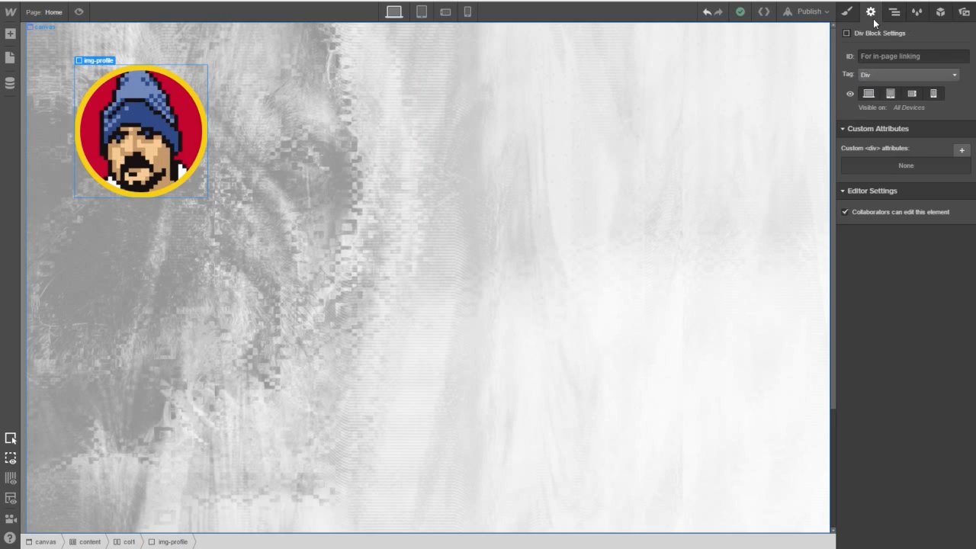
left_click(847, 11)
left_click(868, 68)
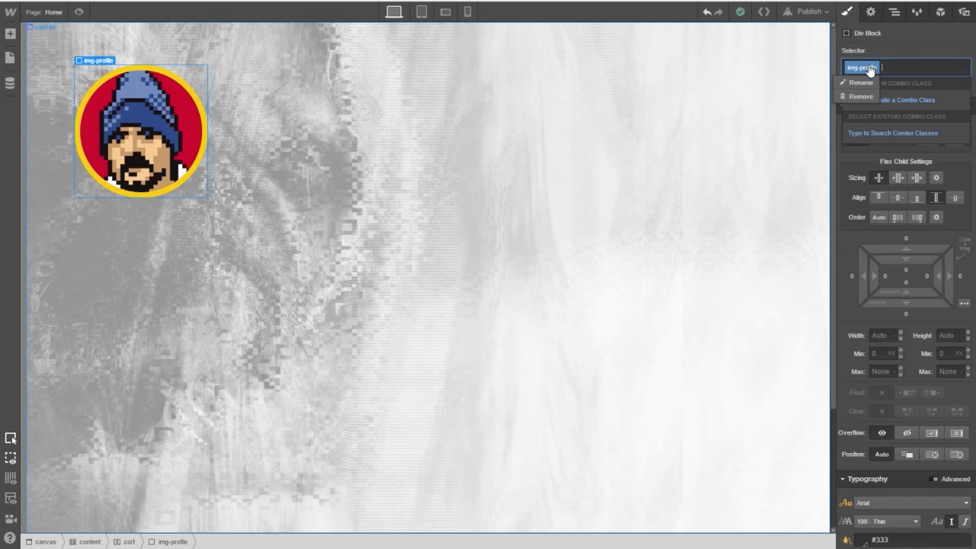
left_click(862, 83)
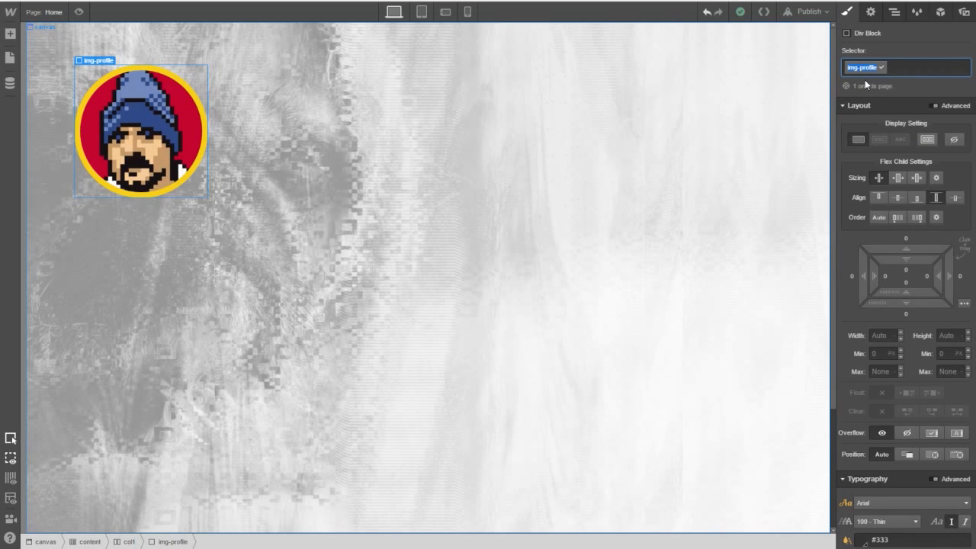
type("profile")
key("Return")
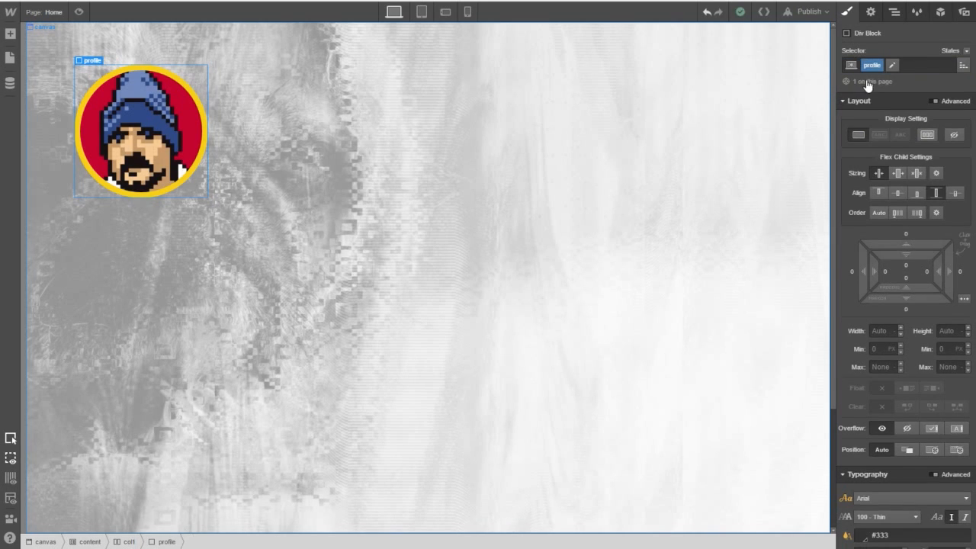
left_click(871, 12)
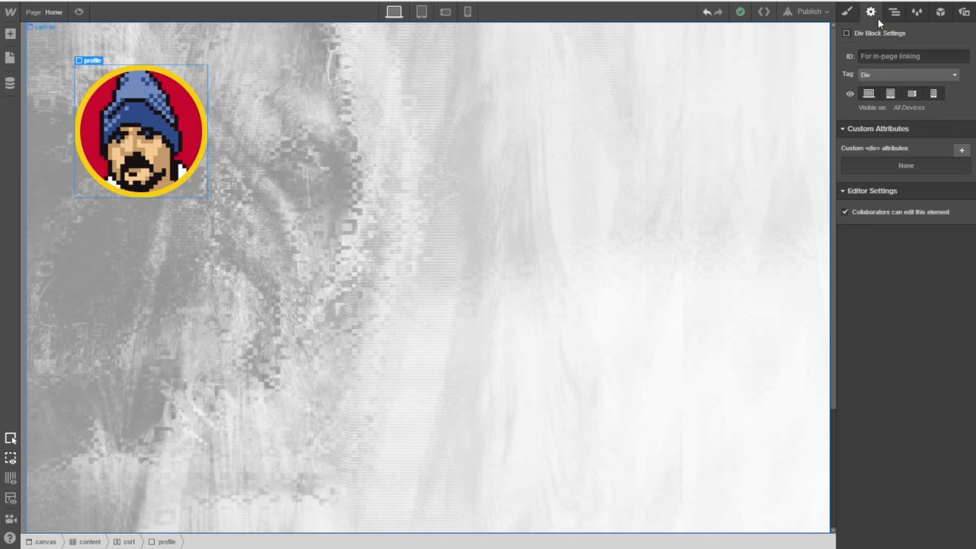
left_click(847, 11)
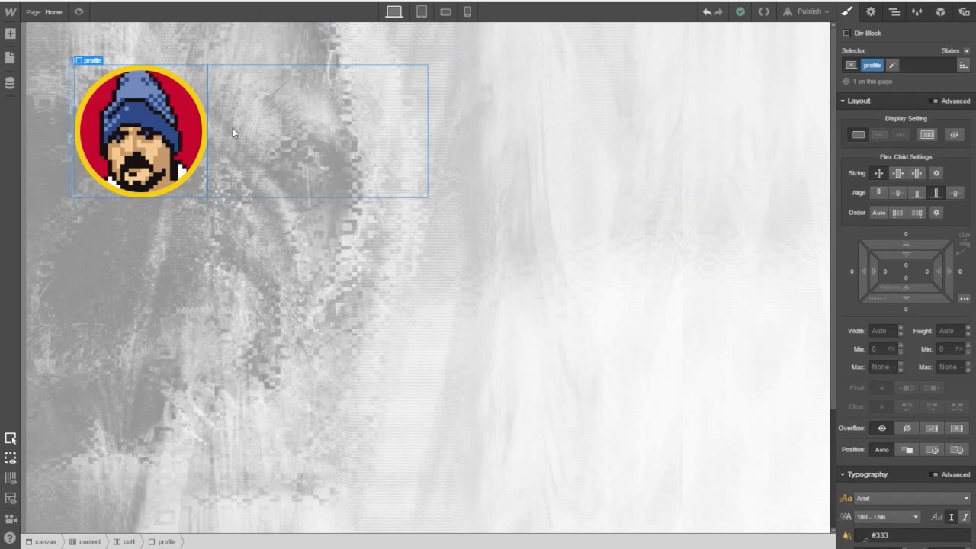
Add a Div Block to the col1 column, directly beside the profile block.
left_click(157, 131)
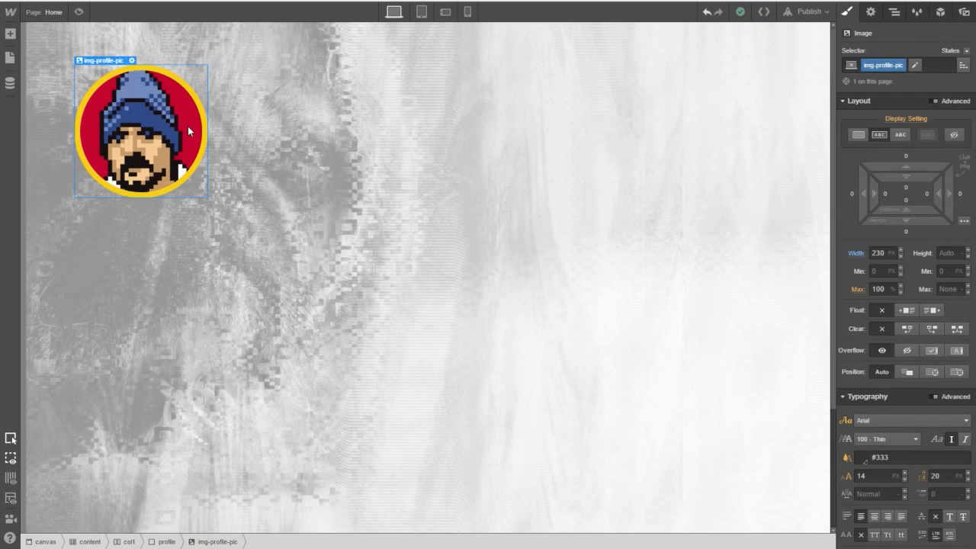
left_click(228, 128)
left_click(10, 34)
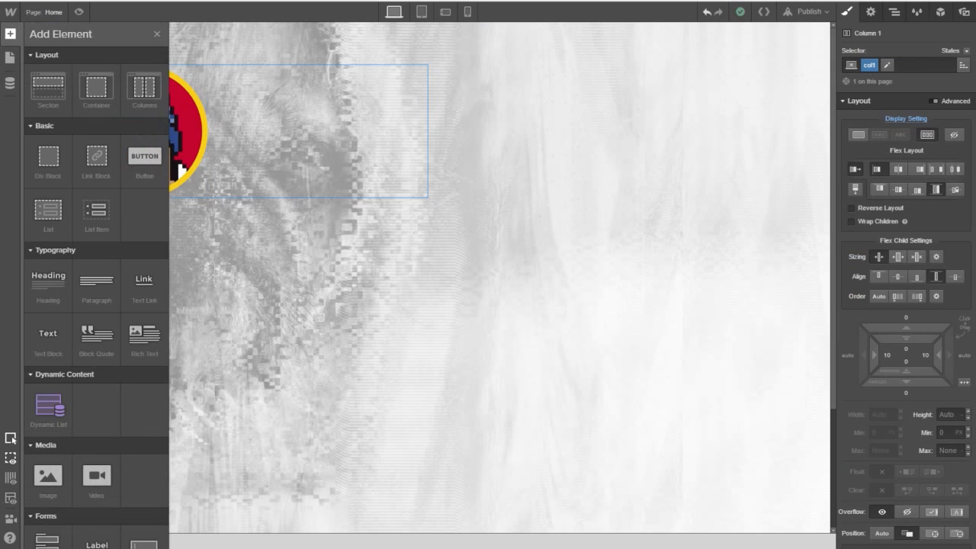
left_click_drag(46, 160, 264, 158)
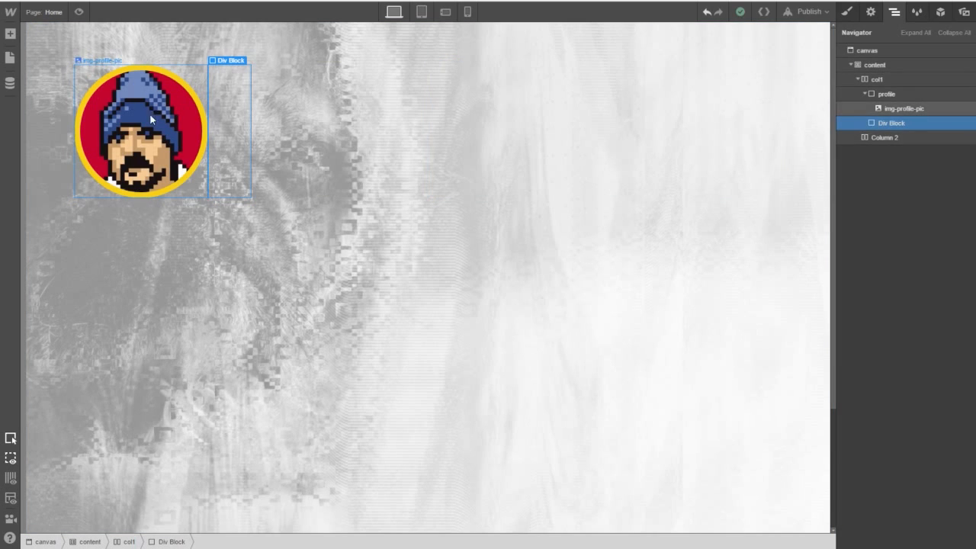
Examine the col1 column's nested blocks, its flex display setting and its grid options.
left_click(193, 118)
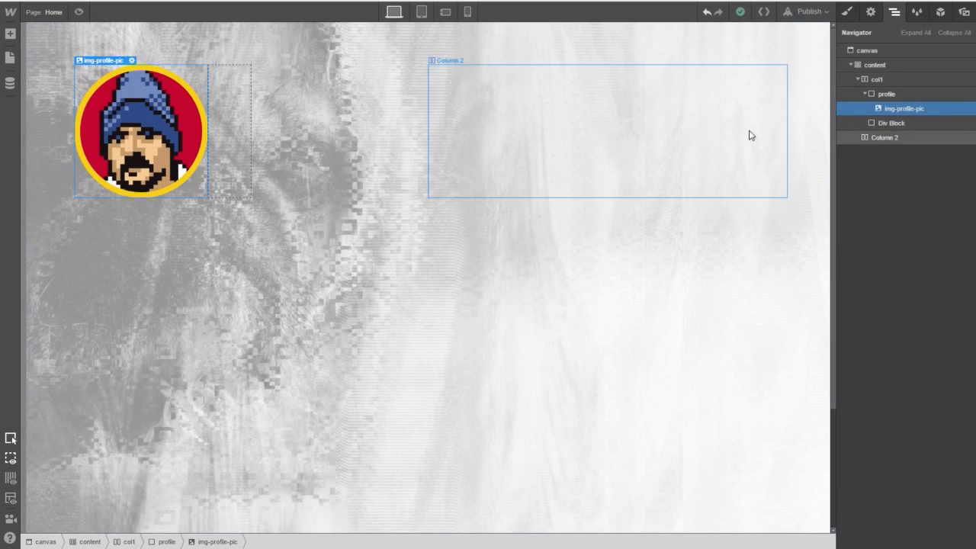
left_click(890, 123)
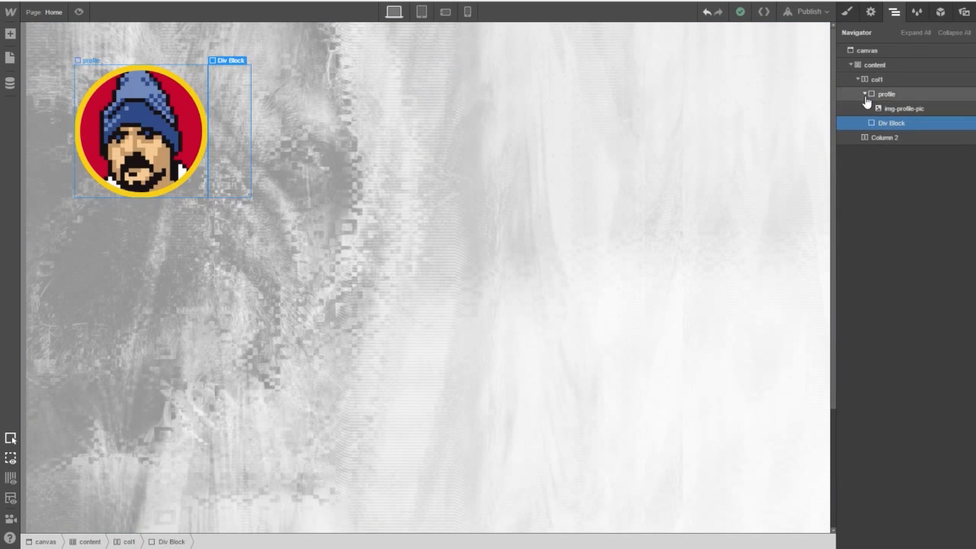
left_click(866, 95)
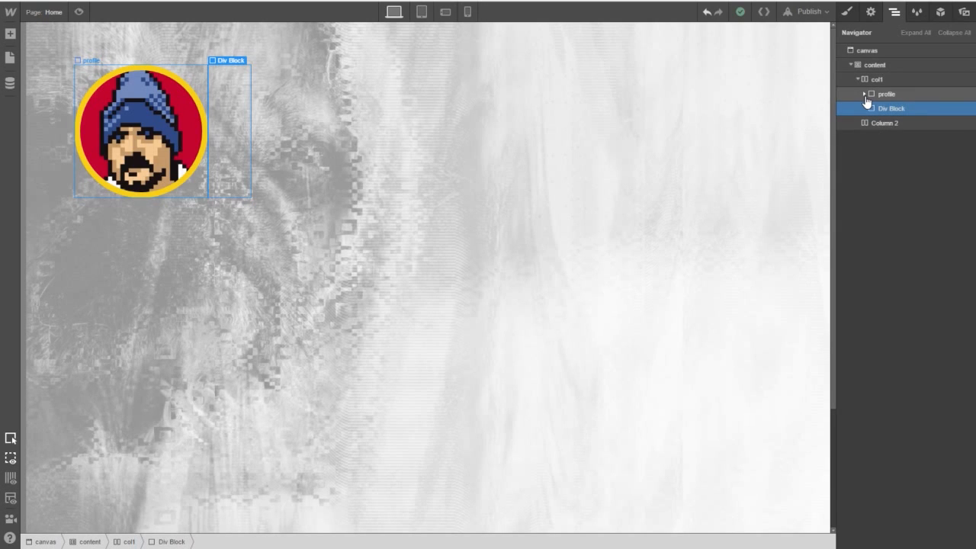
left_click(866, 95)
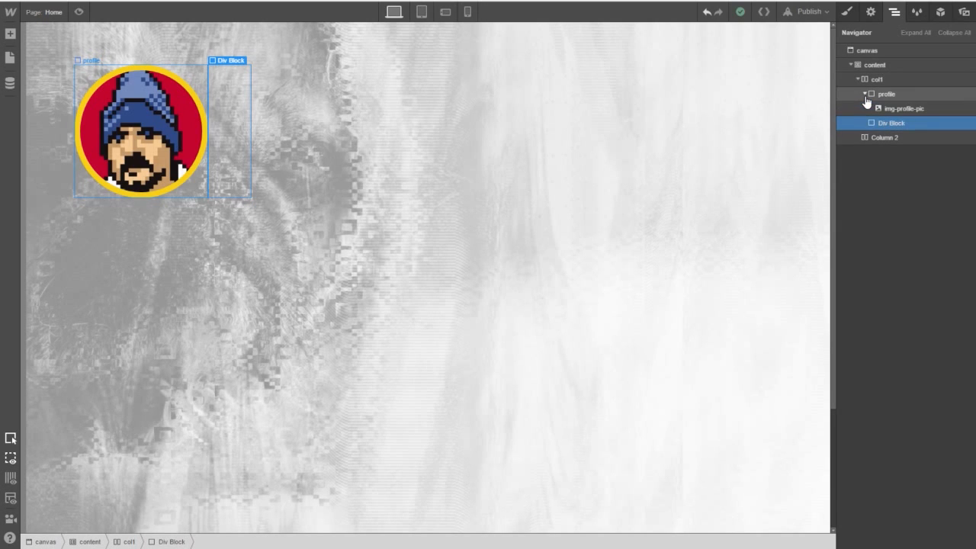
left_click(865, 96)
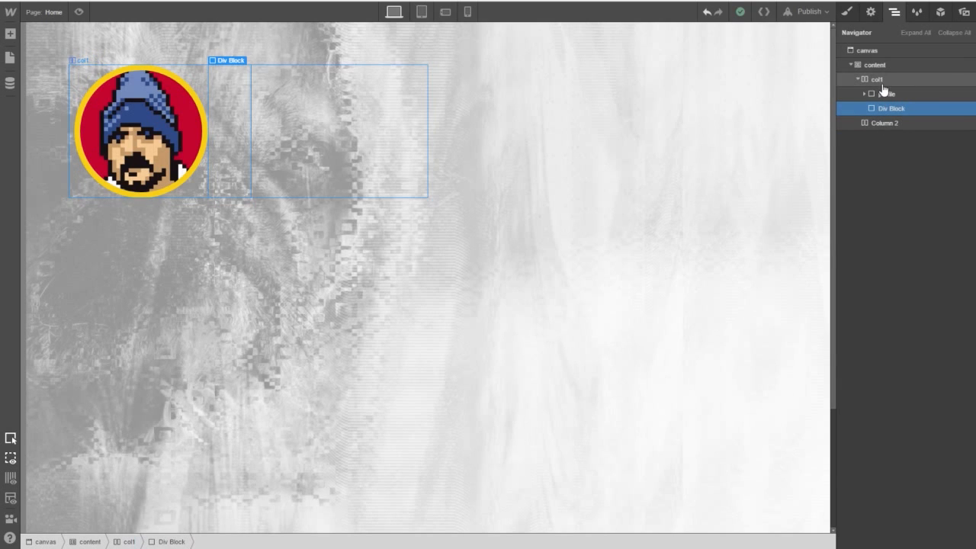
left_click(879, 81)
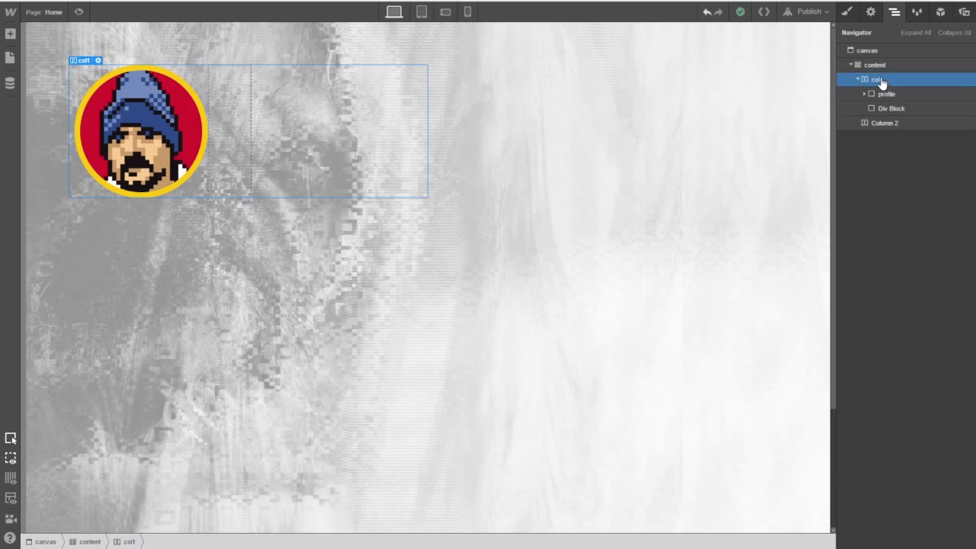
left_click(846, 12)
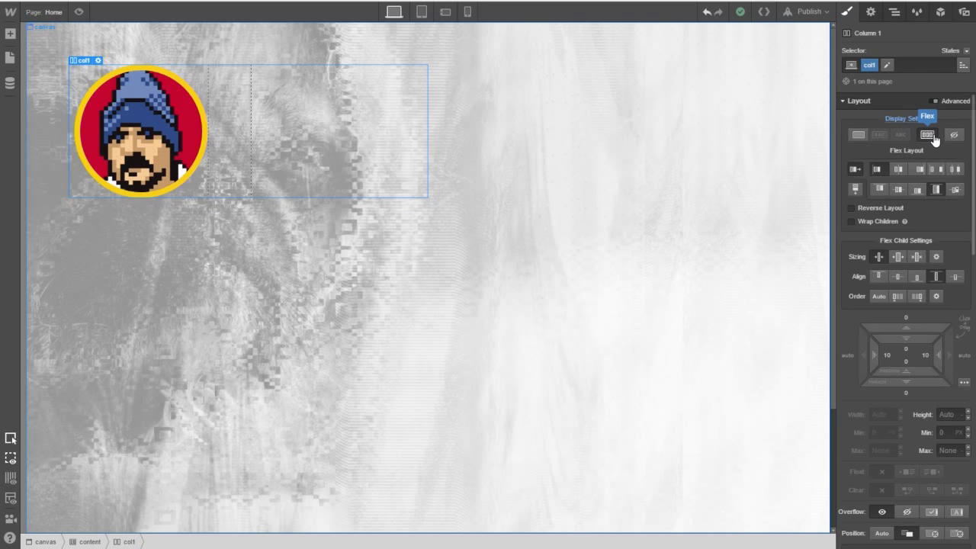
left_click(871, 13)
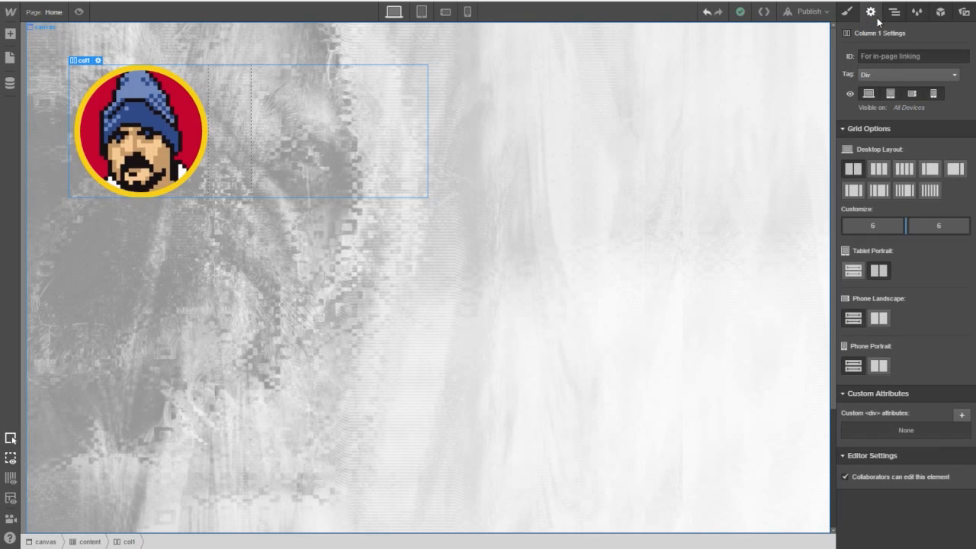
left_click(894, 12)
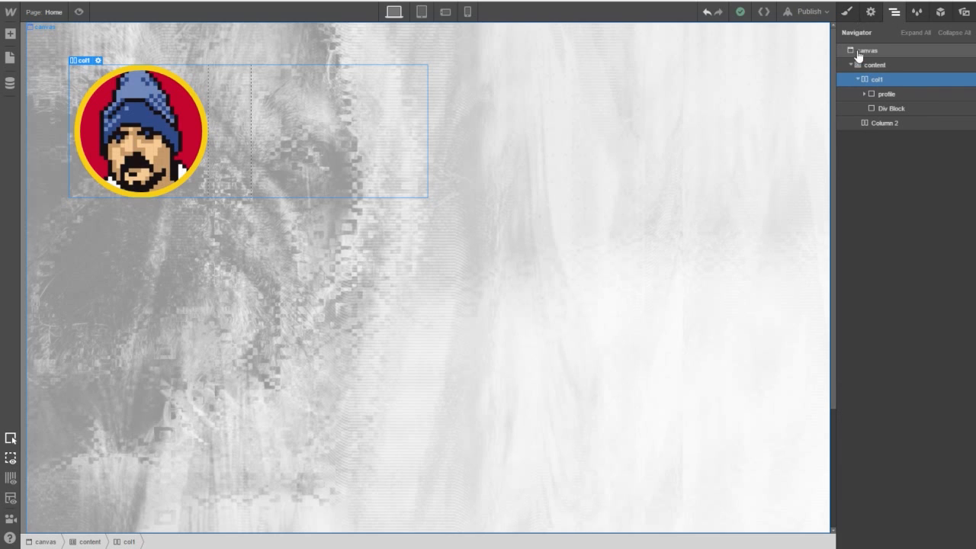
Add a Heading inside the empty Div Block beside the profile picture and set its type to H2.
left_click(882, 112)
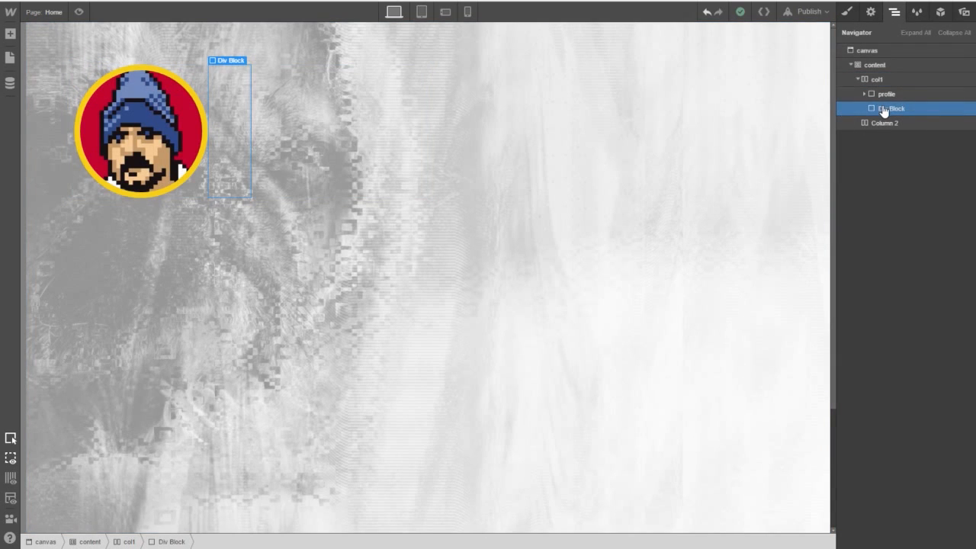
left_click(10, 33)
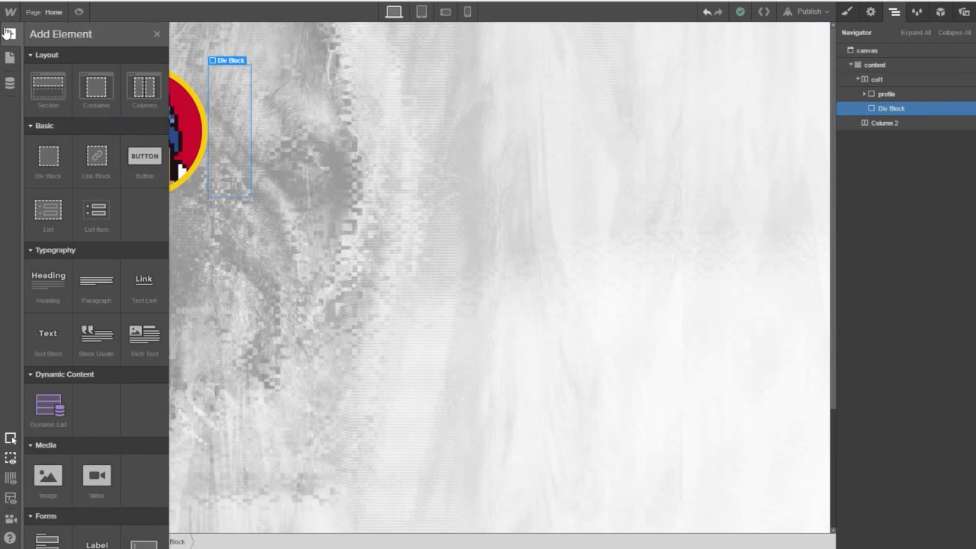
left_click_drag(234, 140, 238, 147)
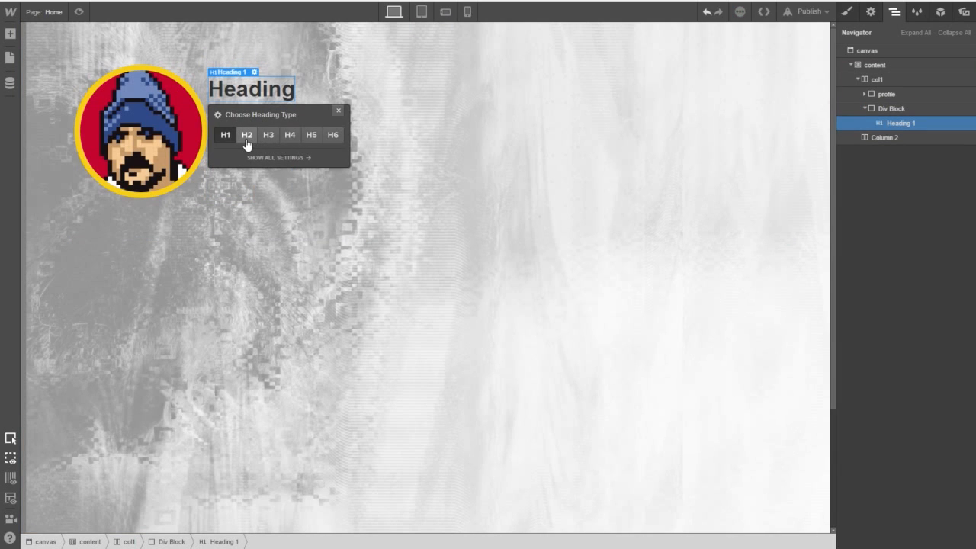
left_click(247, 136)
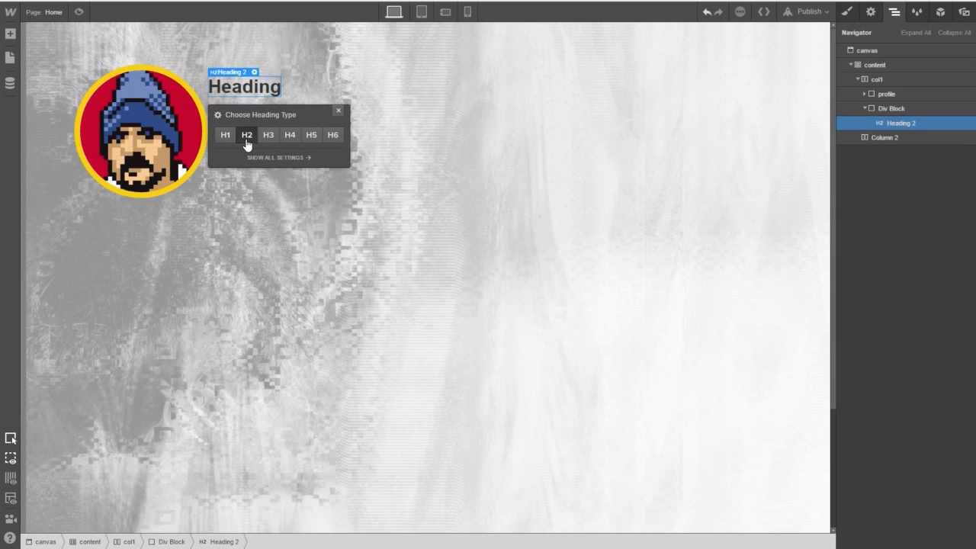
left_click(338, 113)
left_click(10, 34)
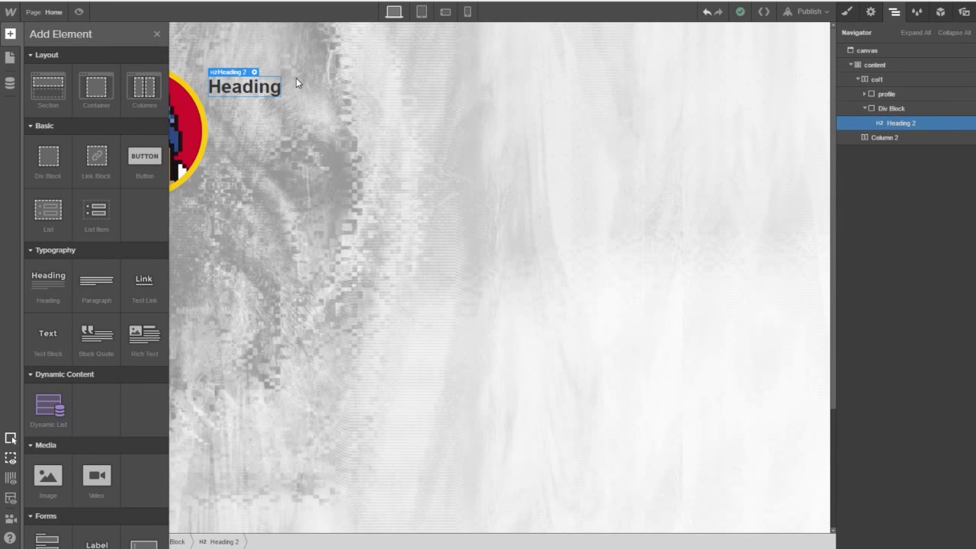
key("a")
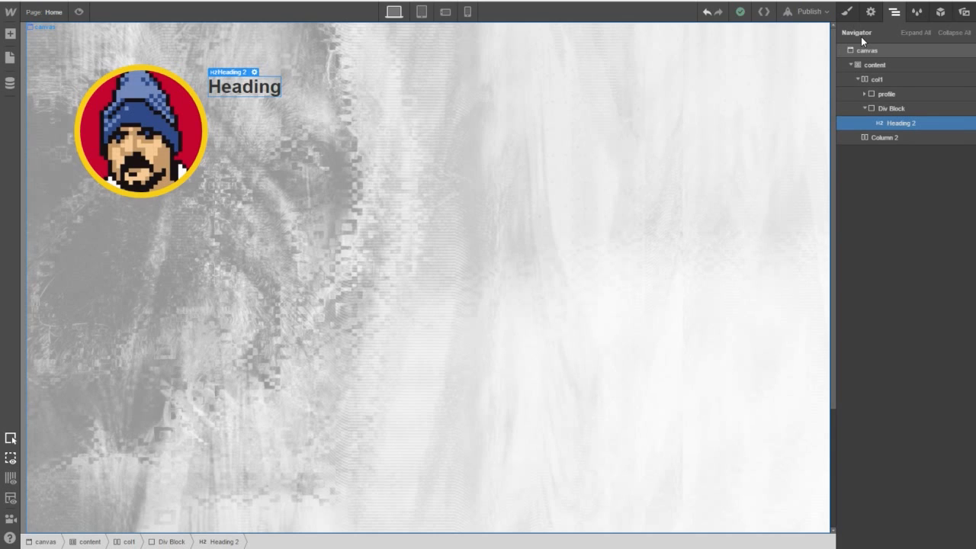
key("s")
left_click(884, 66)
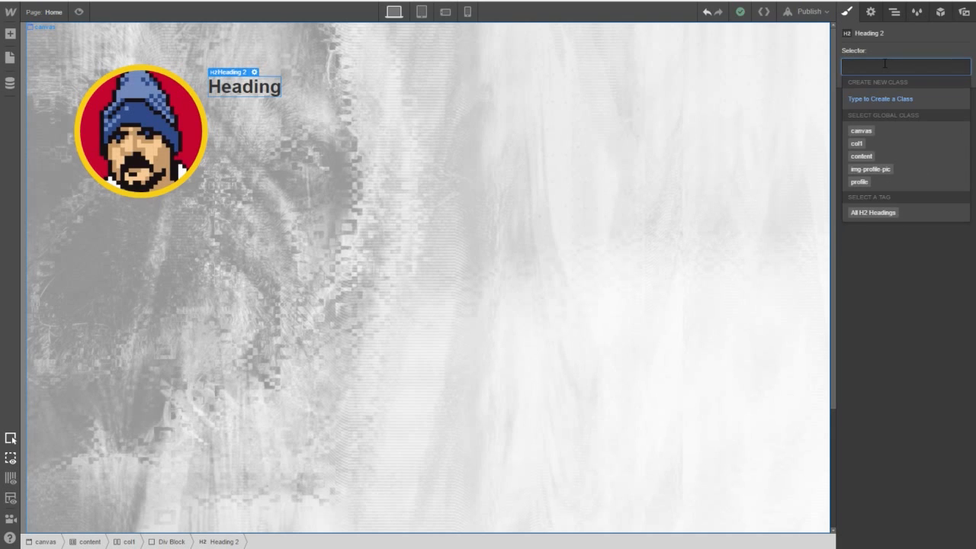
type("h2-")
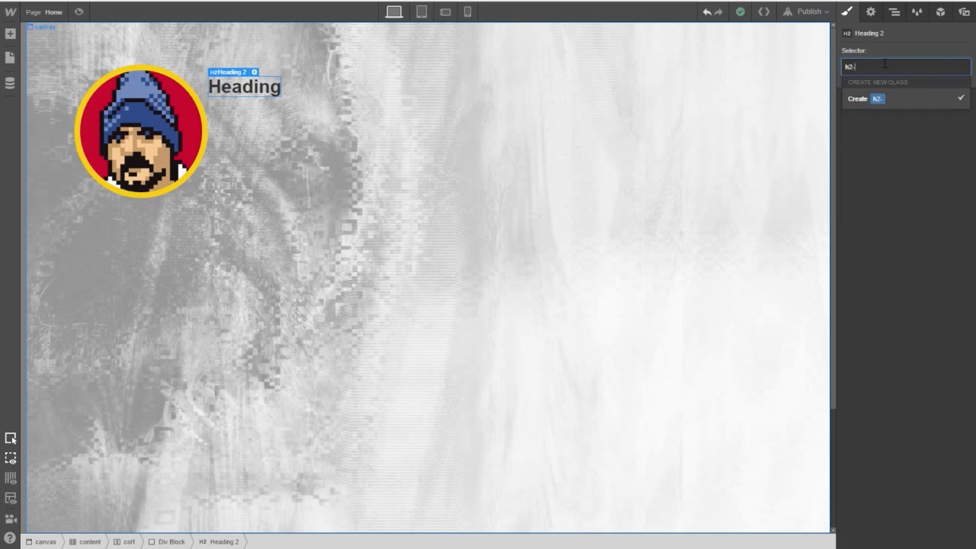
key("BackSpace")
key("BackSpace")
key("BackSpace")
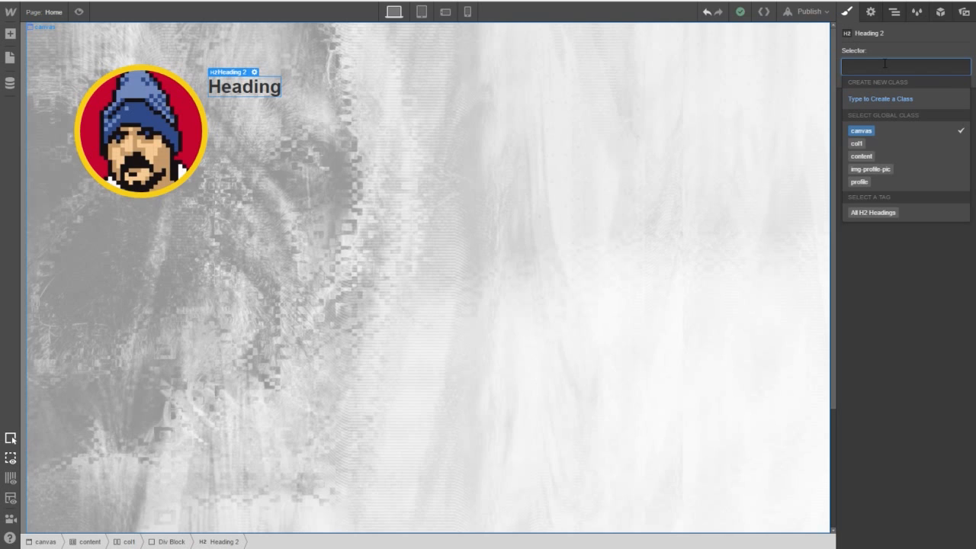
left_click(881, 43)
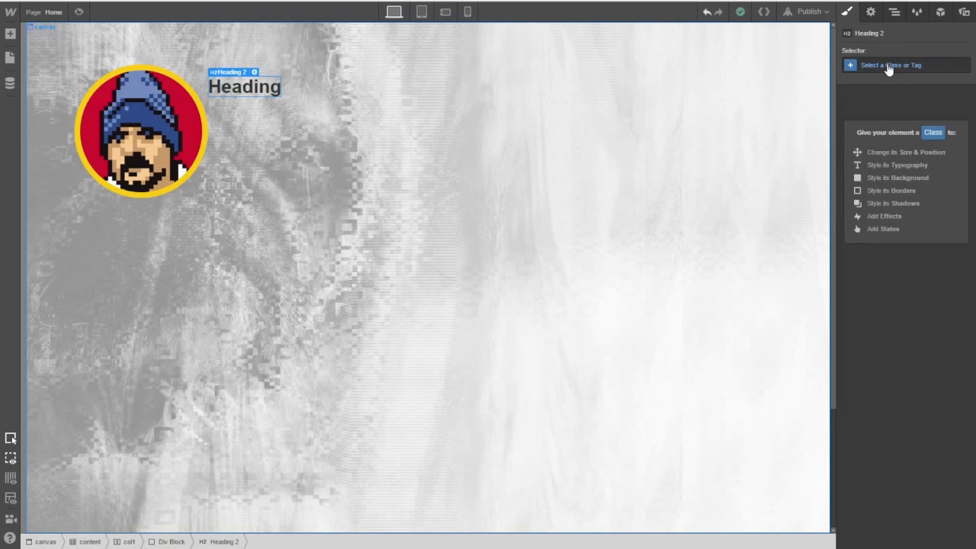
Assign the All H2 Headings tag as the new heading's style selector.
left_click(887, 66)
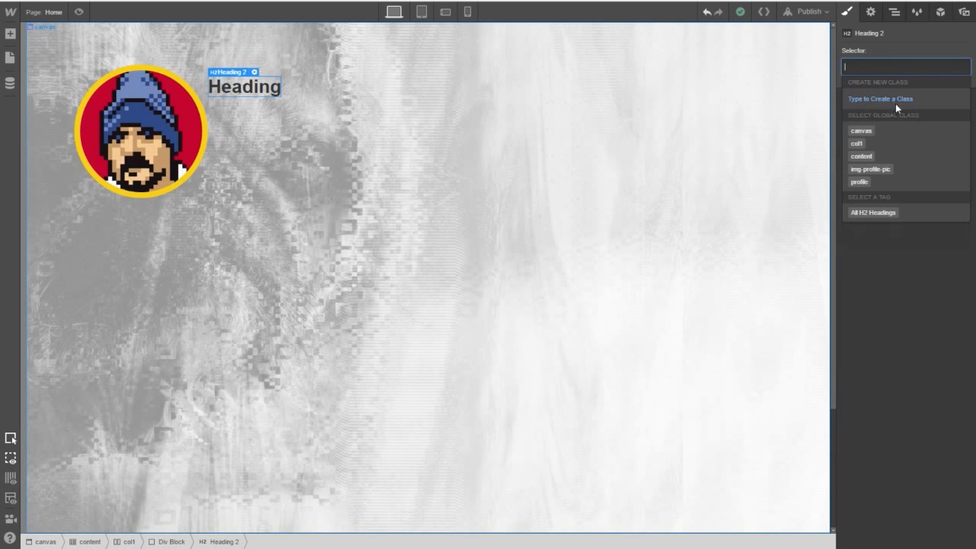
left_click(874, 213)
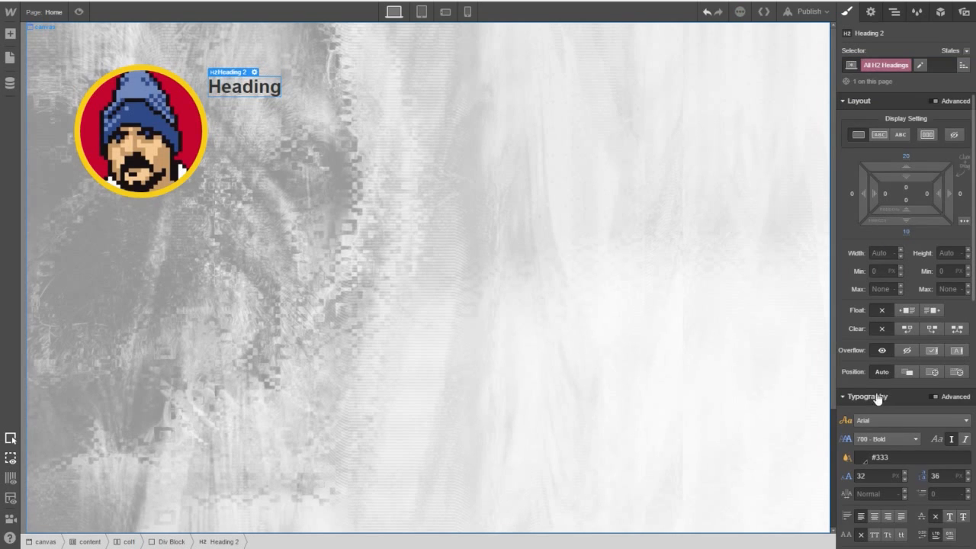
left_click(643, 34)
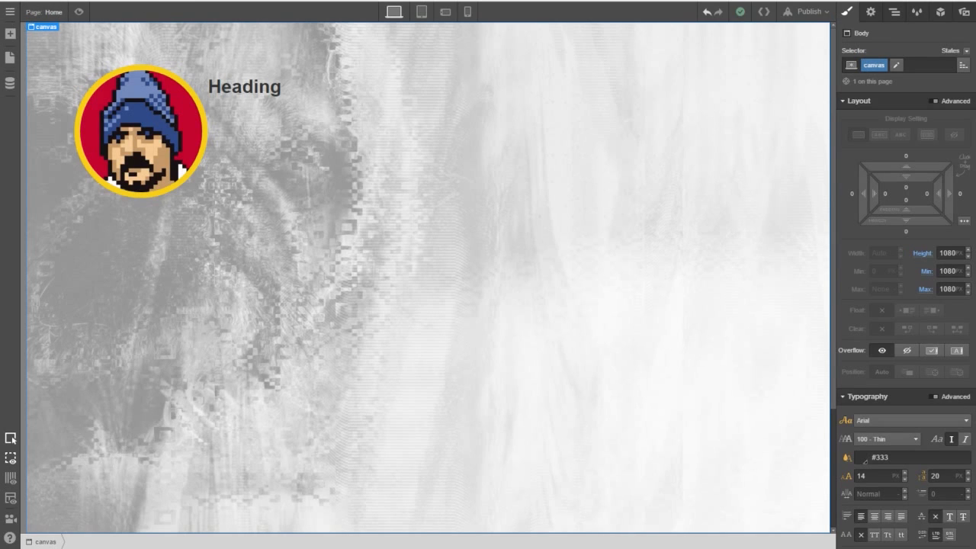
Leave the page design for the dashboard and open the font settings of the Supercool Site.
left_click(10, 19)
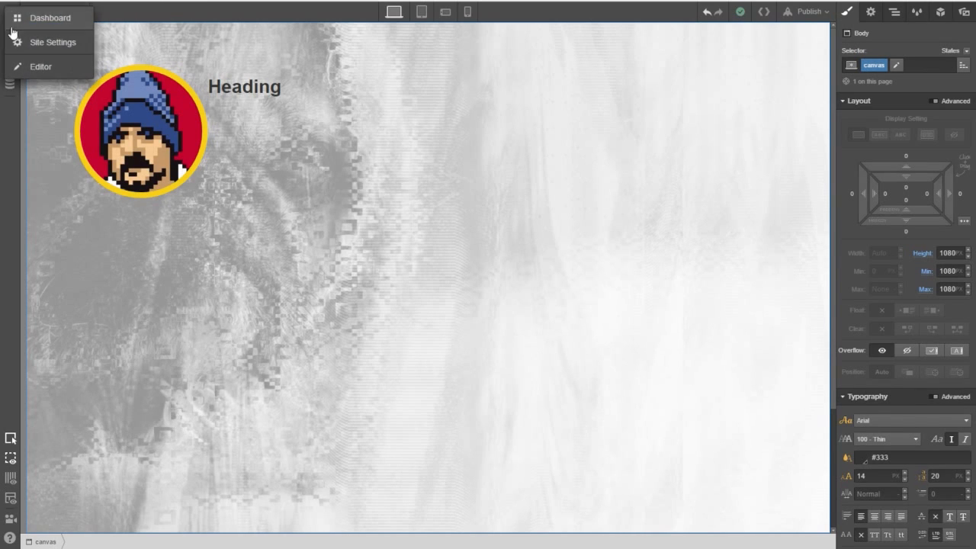
left_click(23, 18)
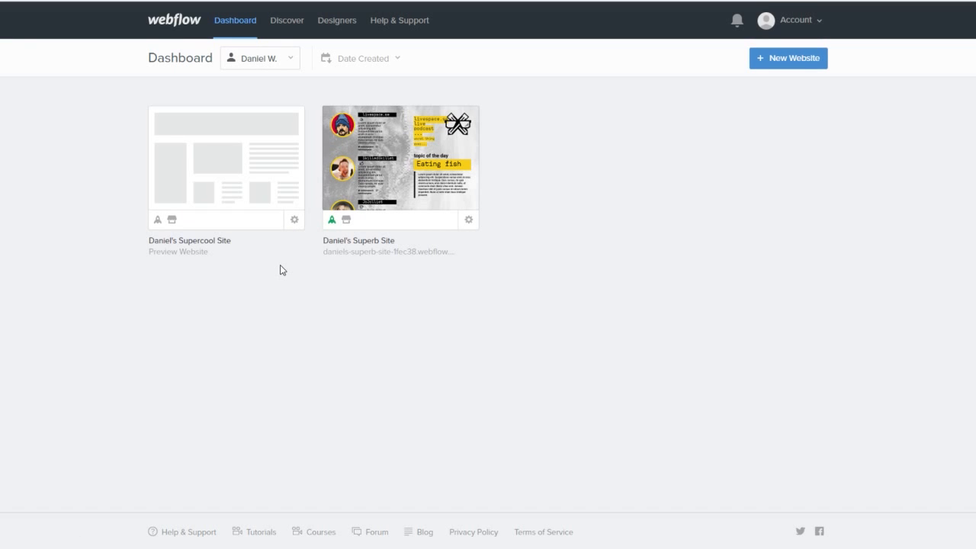
left_click(294, 223)
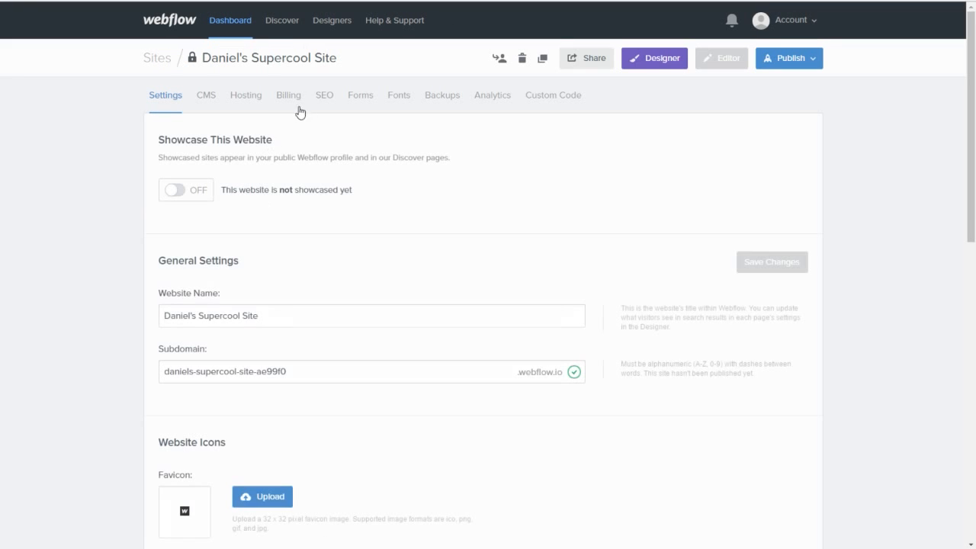
left_click(206, 104)
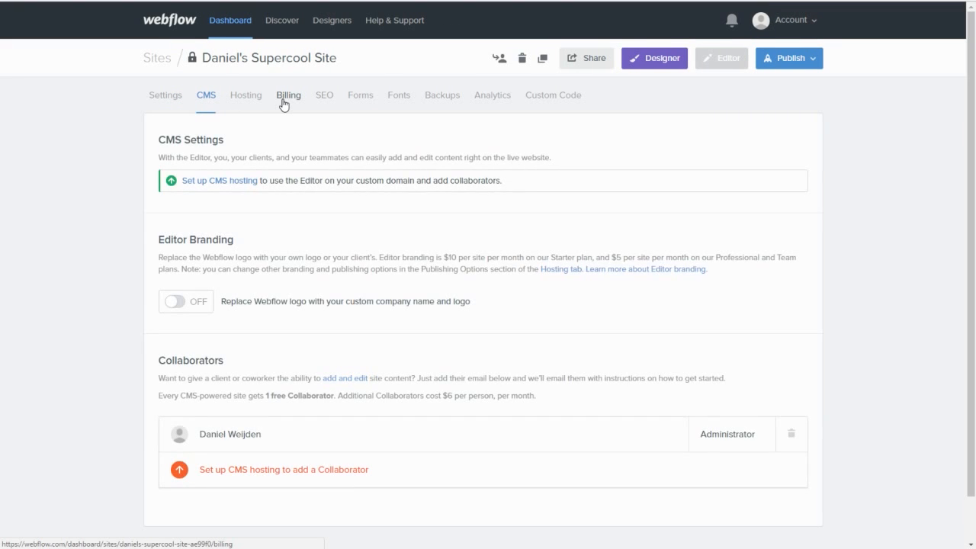
left_click(397, 102)
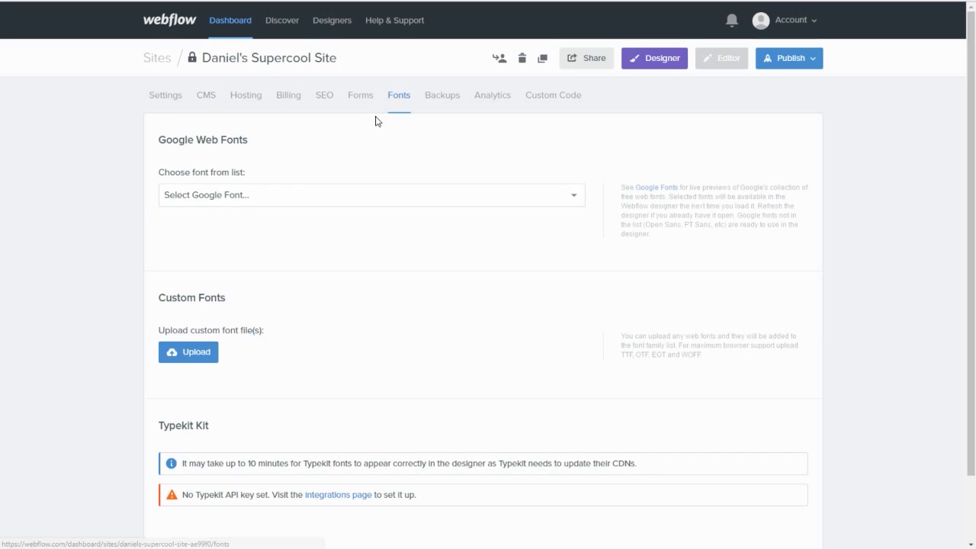
Choose Roboto as the Google web font for the site.
left_click(245, 198)
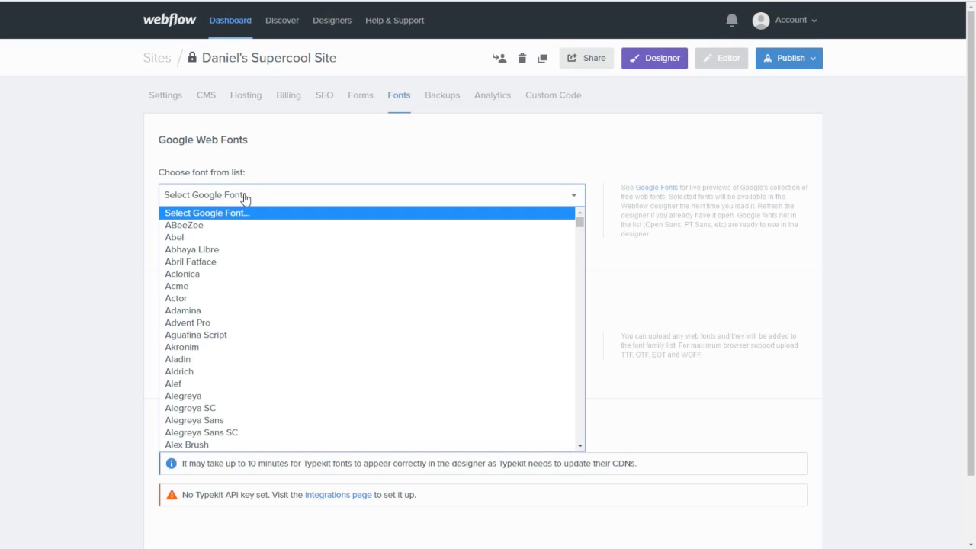
left_click(245, 197)
left_click(244, 198)
type("ro")
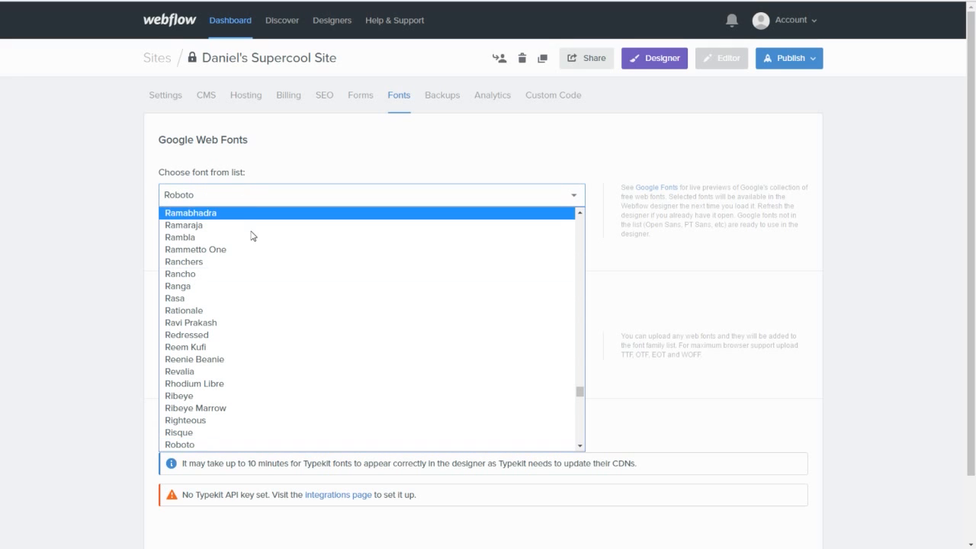
left_click(187, 445)
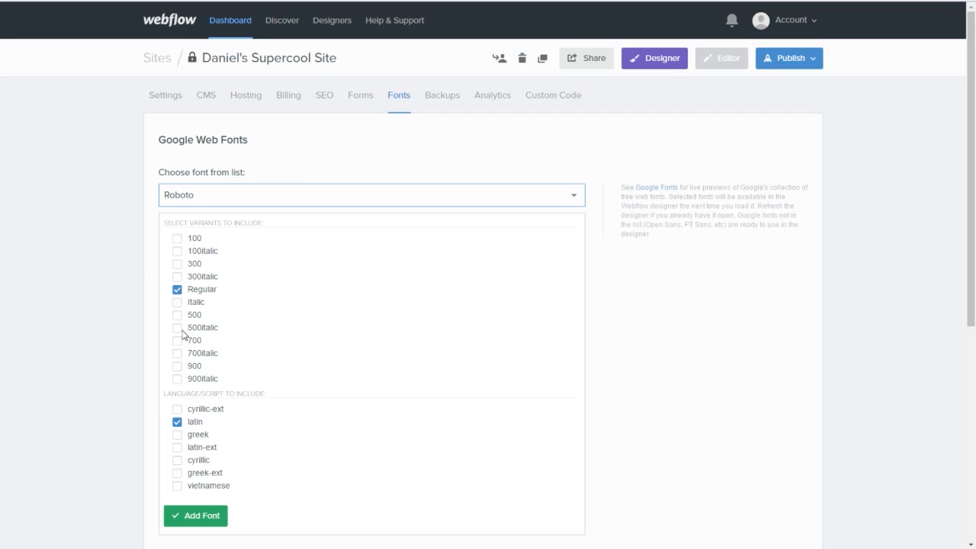
Include the italic, 500, 700 and 900 variants besides Regular and add the Roboto font with the latin script.
left_click(178, 367)
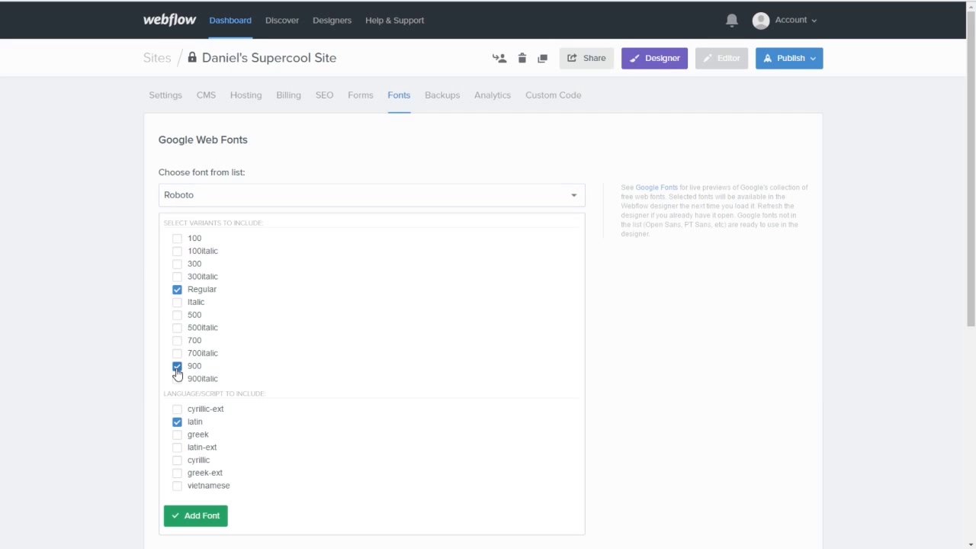
left_click(178, 341)
left_click(177, 303)
left_click(177, 315)
left_click(177, 302)
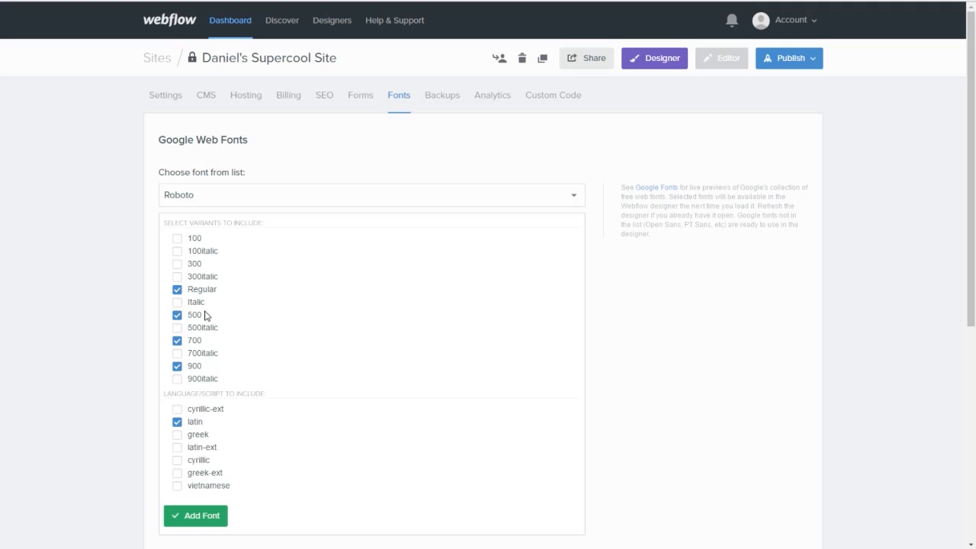
left_click(211, 518)
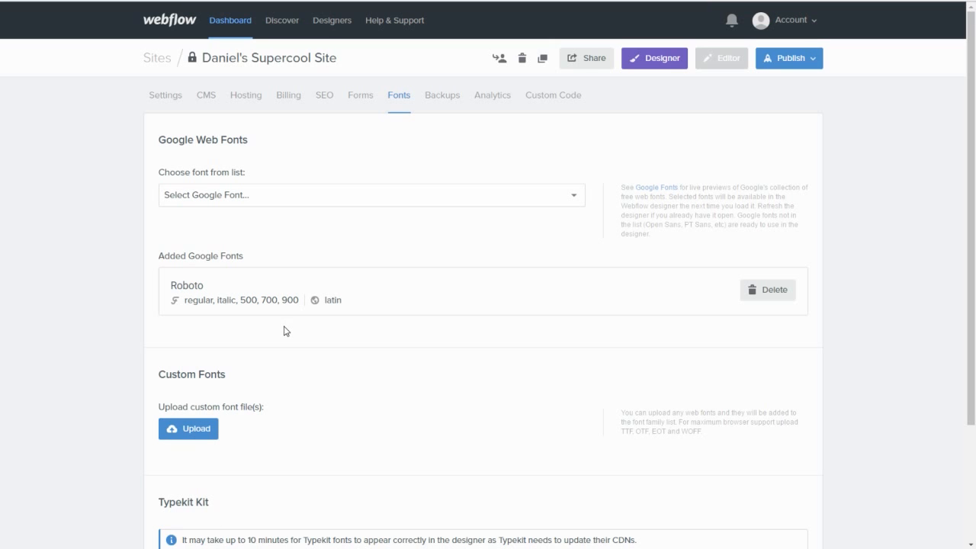
Choose AHAMONO-Monospaced.otf and fontawesome-webfont.ttf as custom font files for the site.
scroll(281, 320, "down", 3)
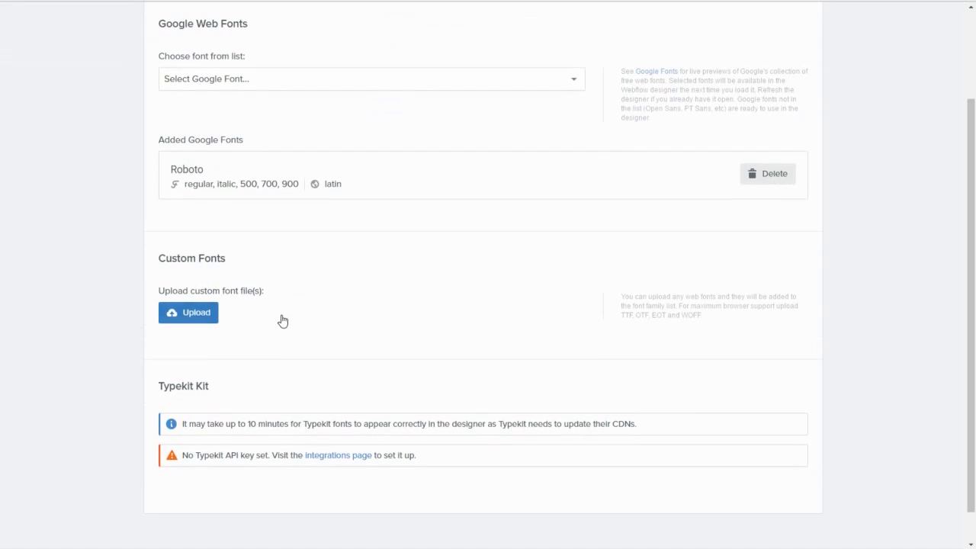
left_click(196, 313)
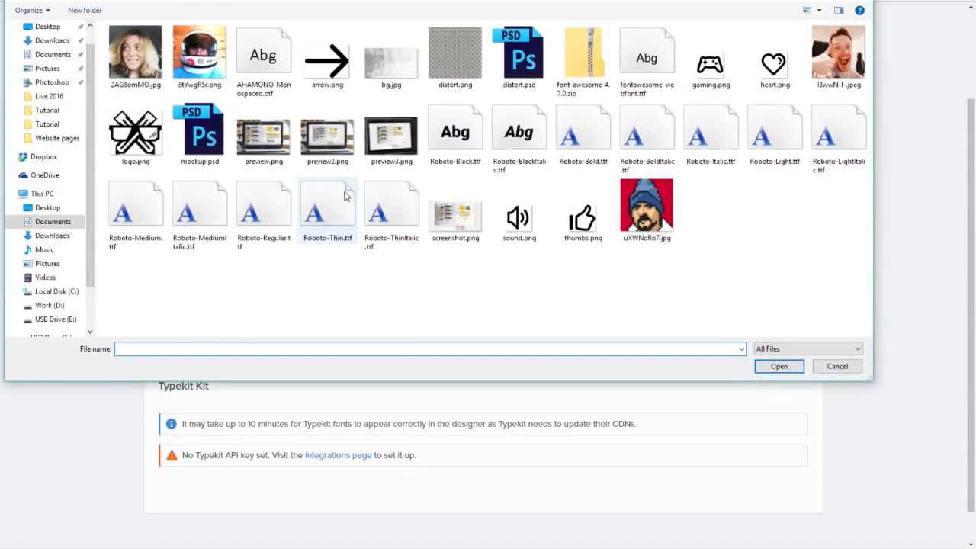
left_click(258, 67)
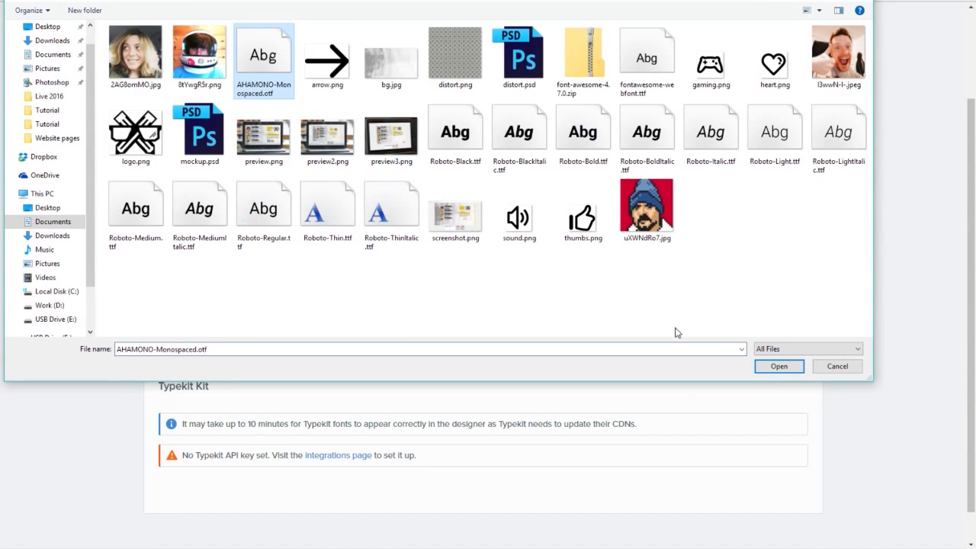
left_click(779, 366)
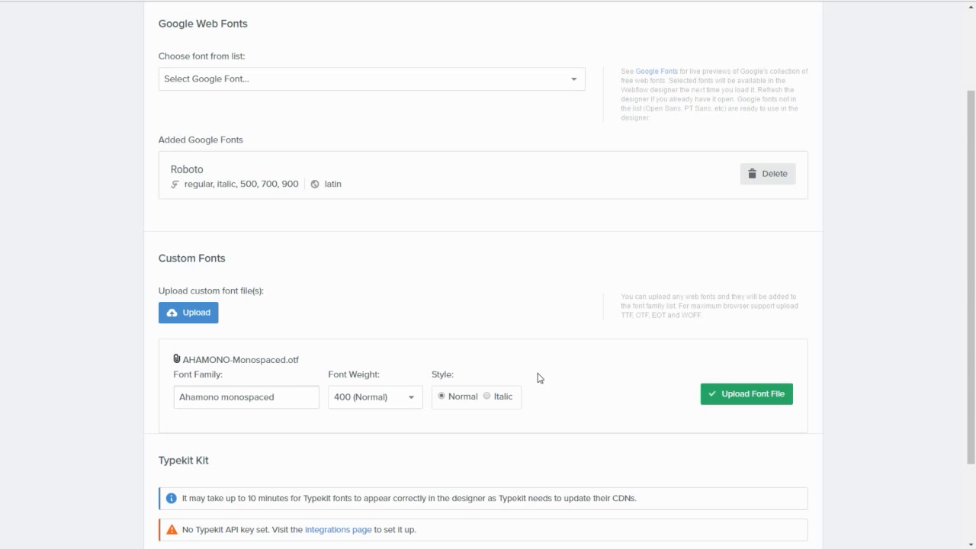
left_click(206, 313)
left_click(647, 61)
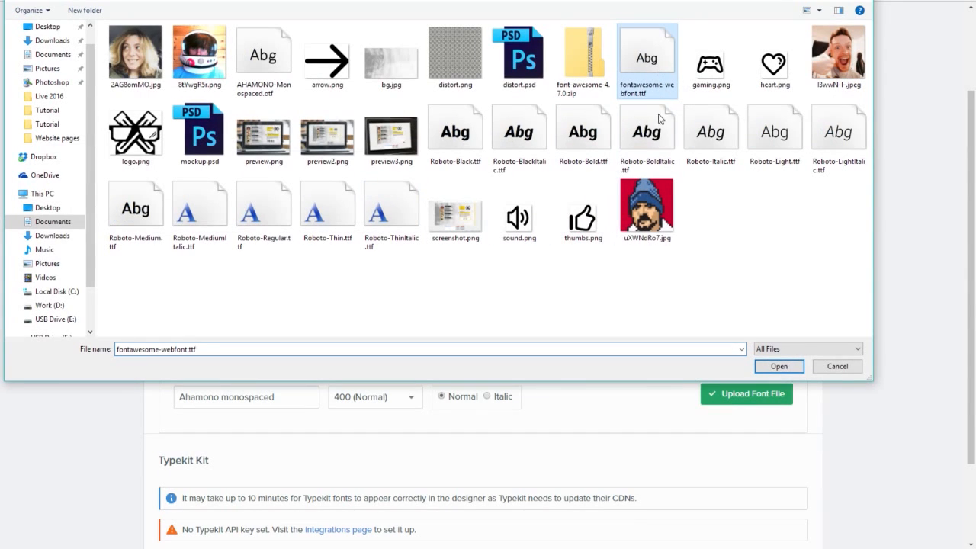
left_click(776, 366)
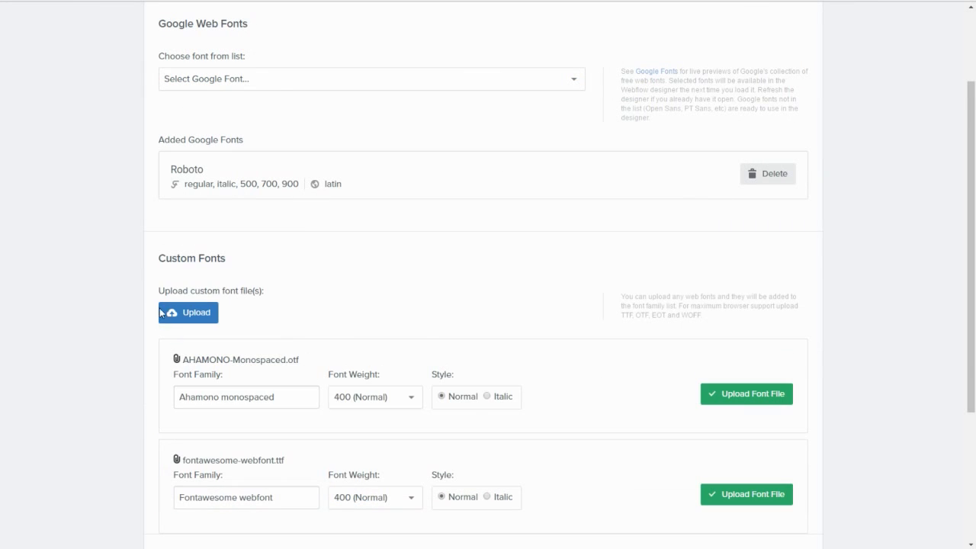
Install the Ahamono monospaced and Fontawesome webfont files, each with weight 400 (Normal) and Normal style.
scroll(387, 325, "down", 2)
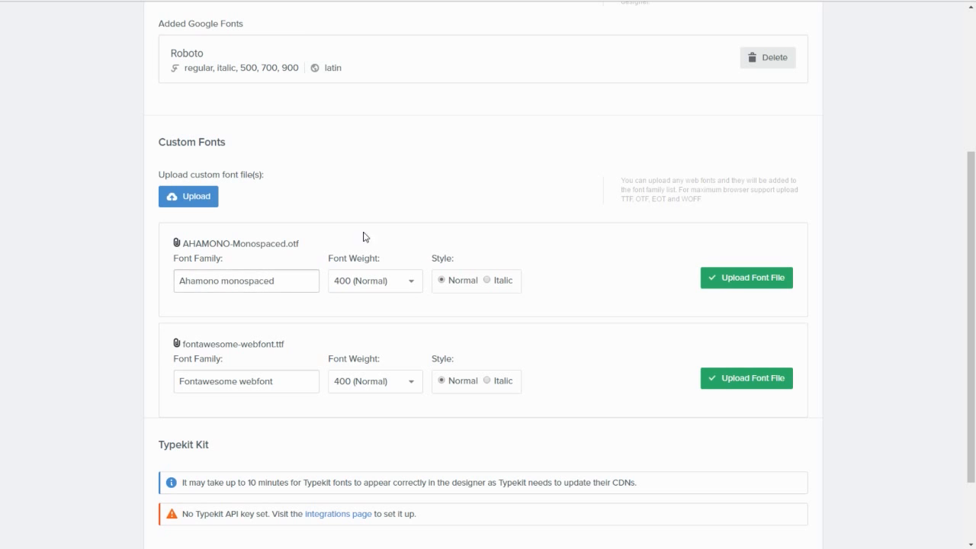
left_click(777, 279)
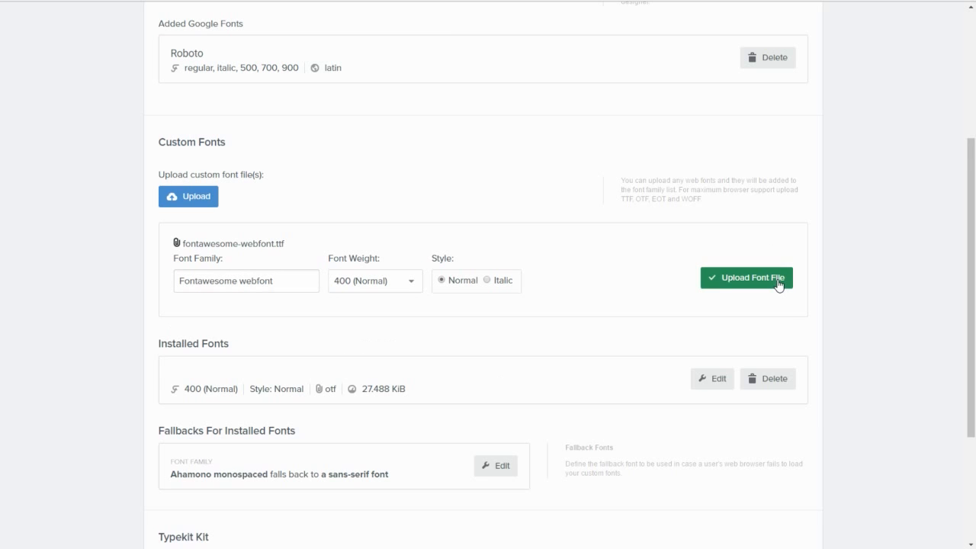
left_click(778, 279)
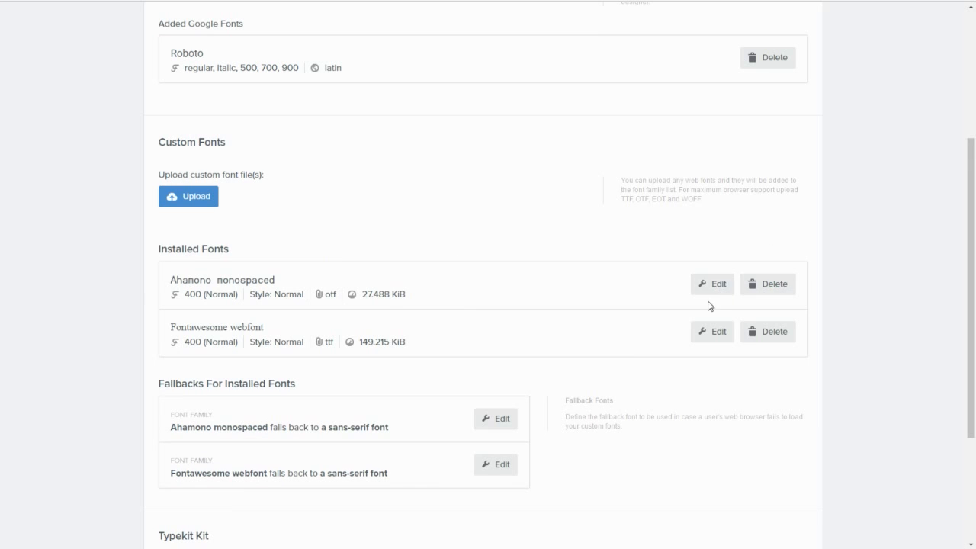
Return to the sites overview and reopen the Supercool Site in the Designer.
scroll(525, 305, "up", 3)
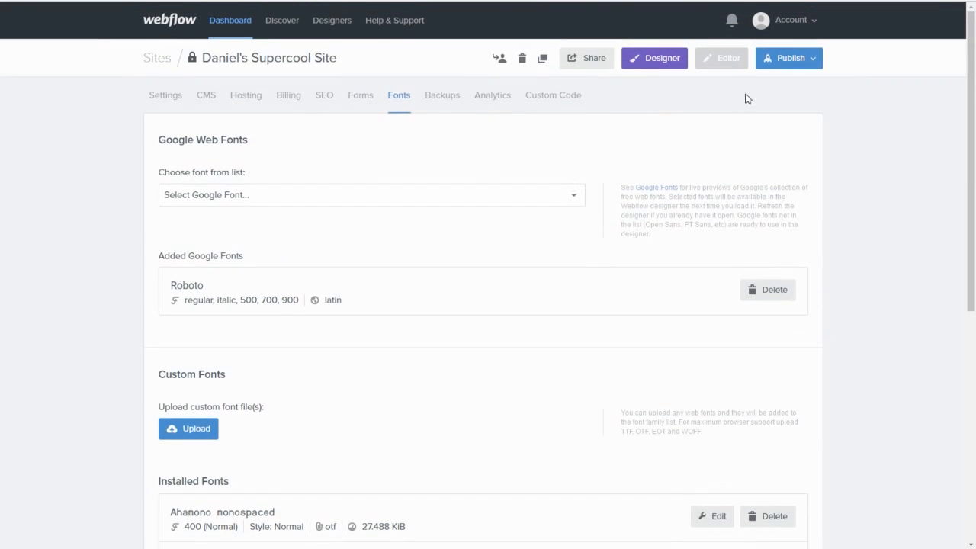
left_click(168, 61)
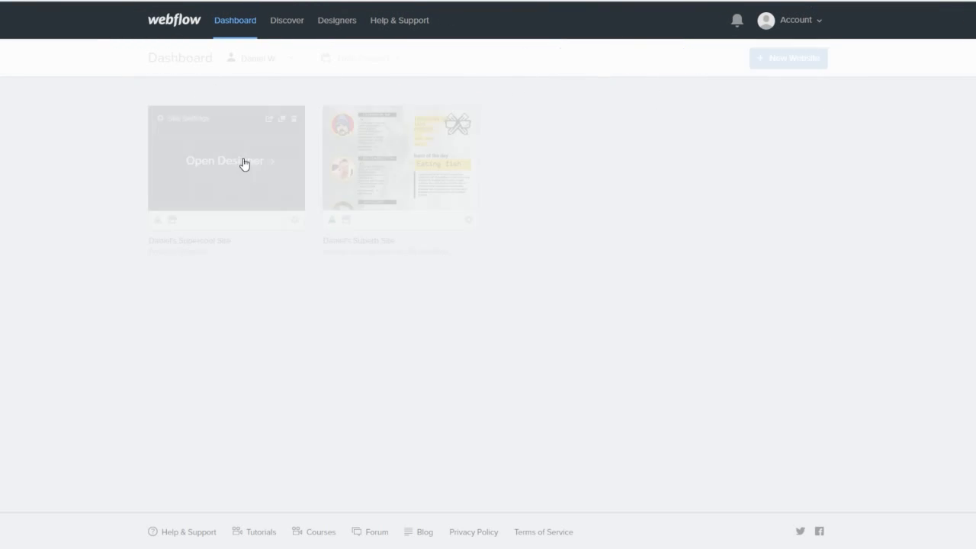
left_click(234, 168)
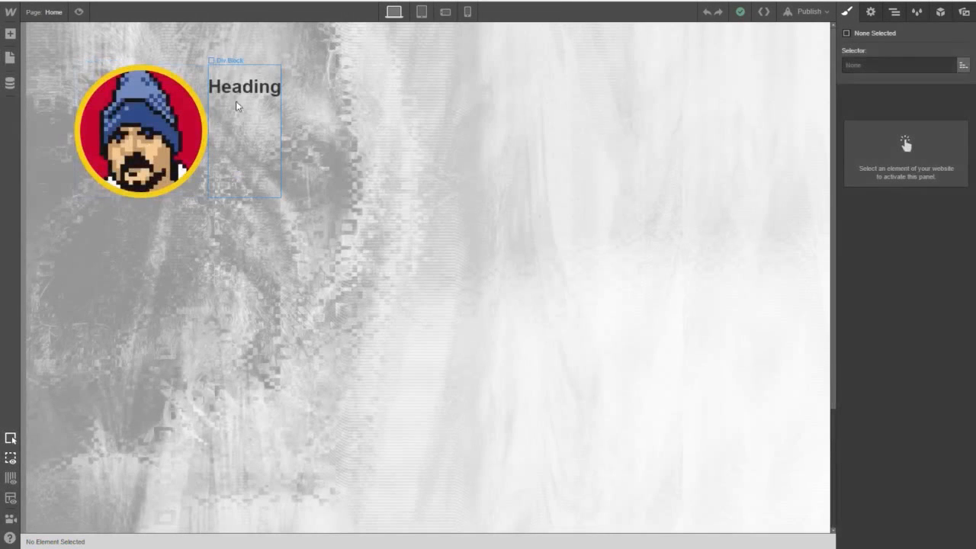
Select the heading beside the profile picture and use the All H2 Headings tag as its selector.
double_click(248, 93)
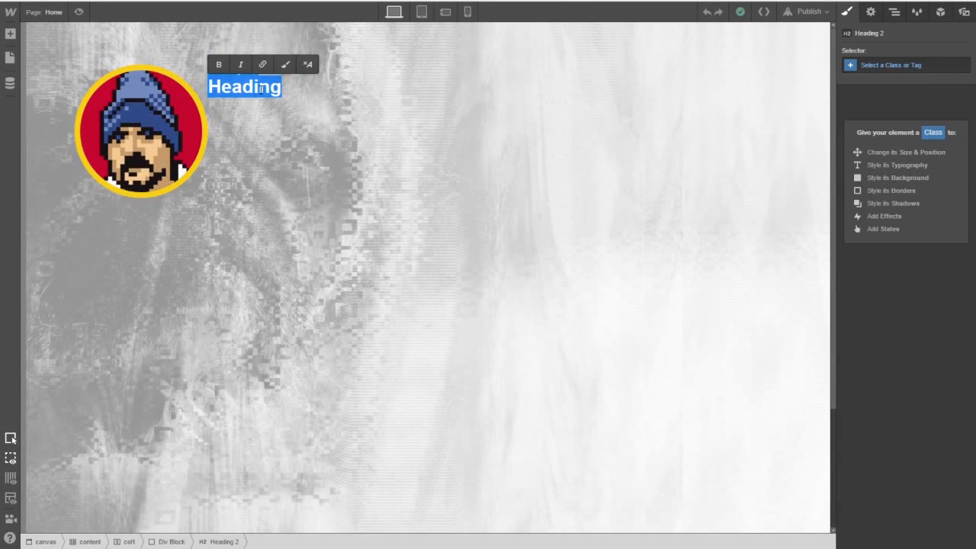
left_click(876, 67)
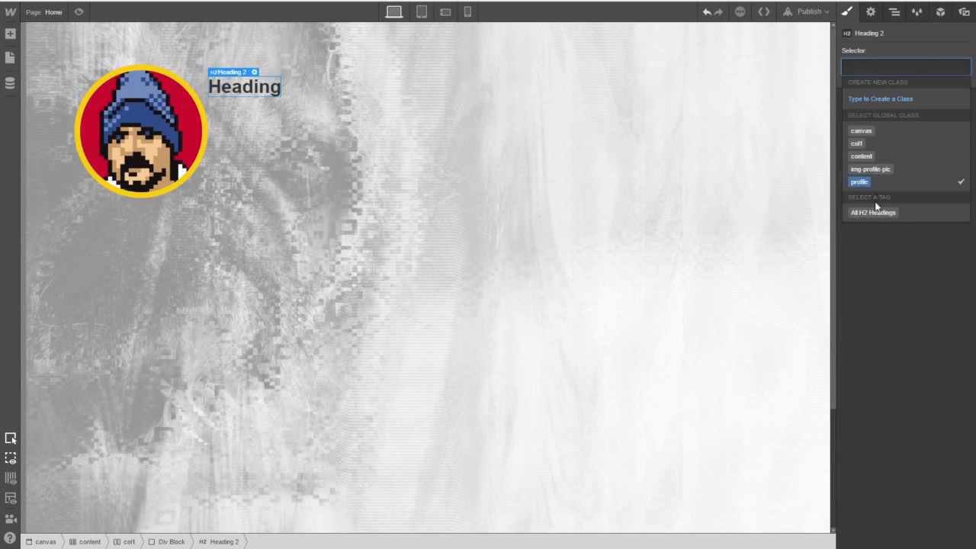
left_click(877, 212)
Set the H2 headings' typeface to Ahamono monospaced with the 400 - Normal weight.
scroll(883, 305, "down", 2)
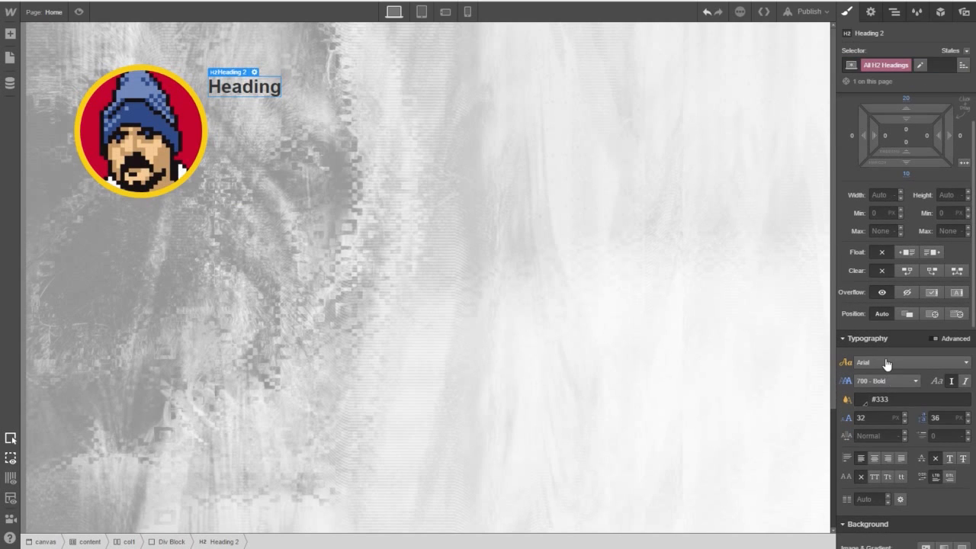
left_click(887, 363)
left_click(889, 377)
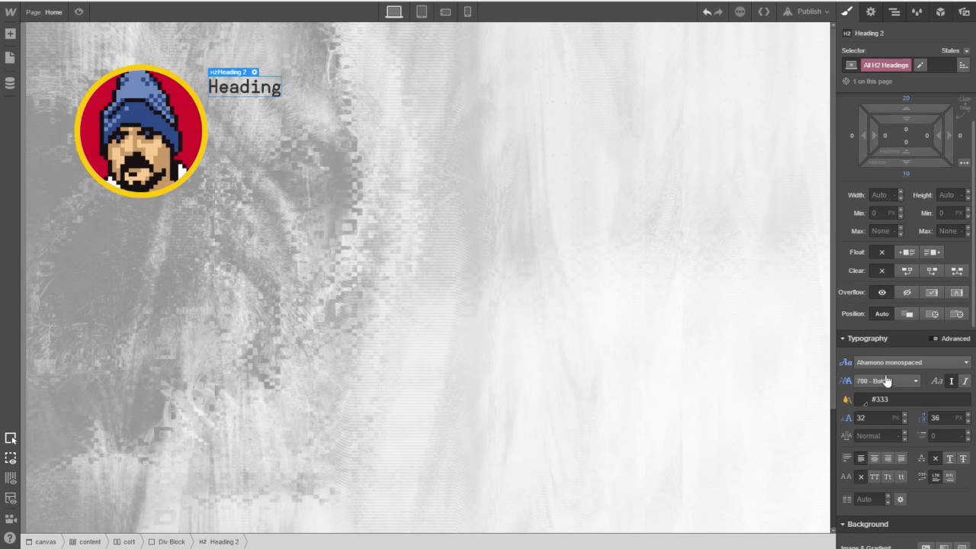
scroll(891, 393, "down", 2)
scroll(890, 395, "down", 1)
left_click(892, 267)
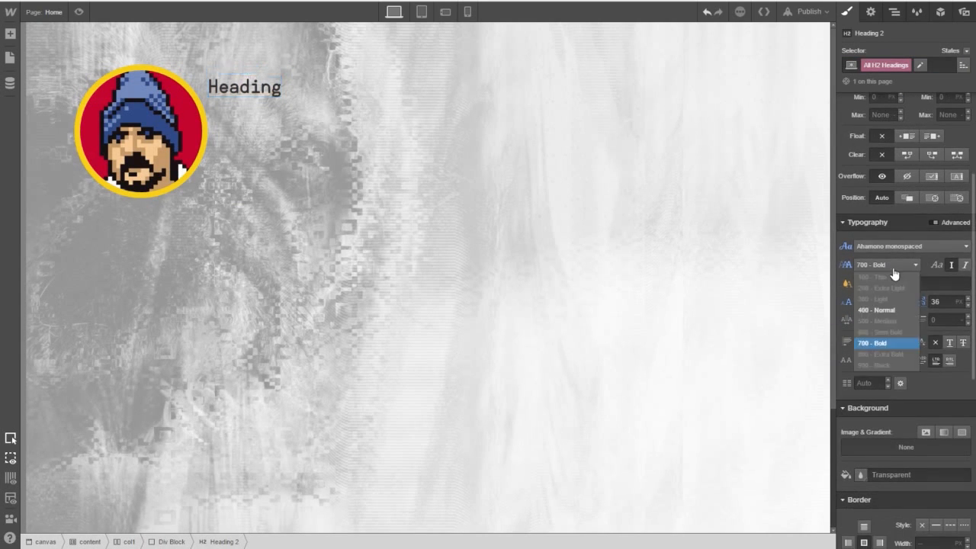
left_click(891, 308)
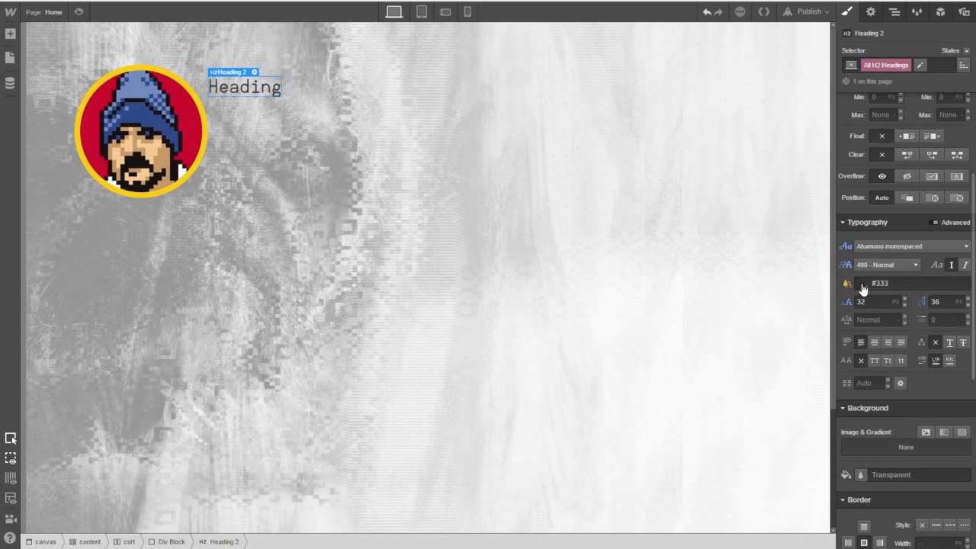
Set the H2 headings' text colour to black.
left_click(864, 285)
left_click(863, 451)
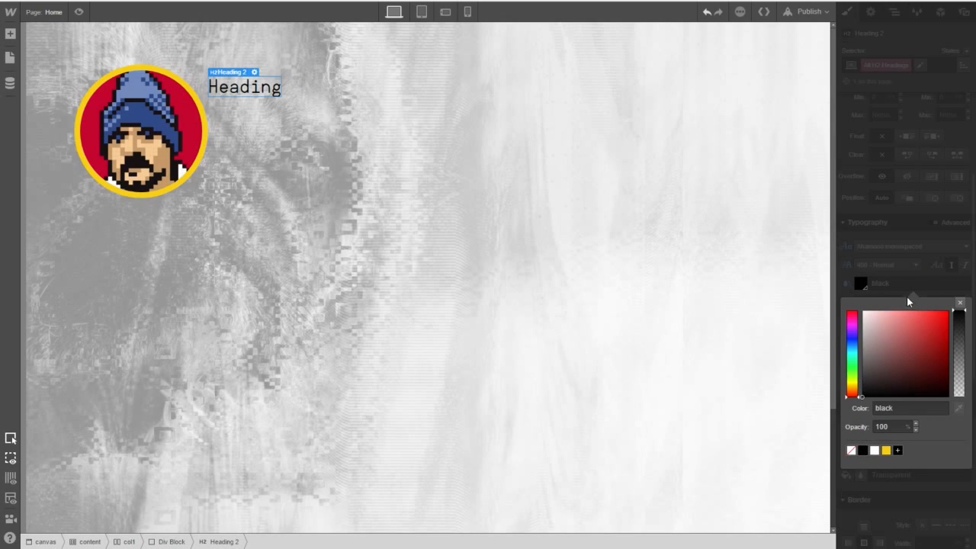
left_click(907, 296)
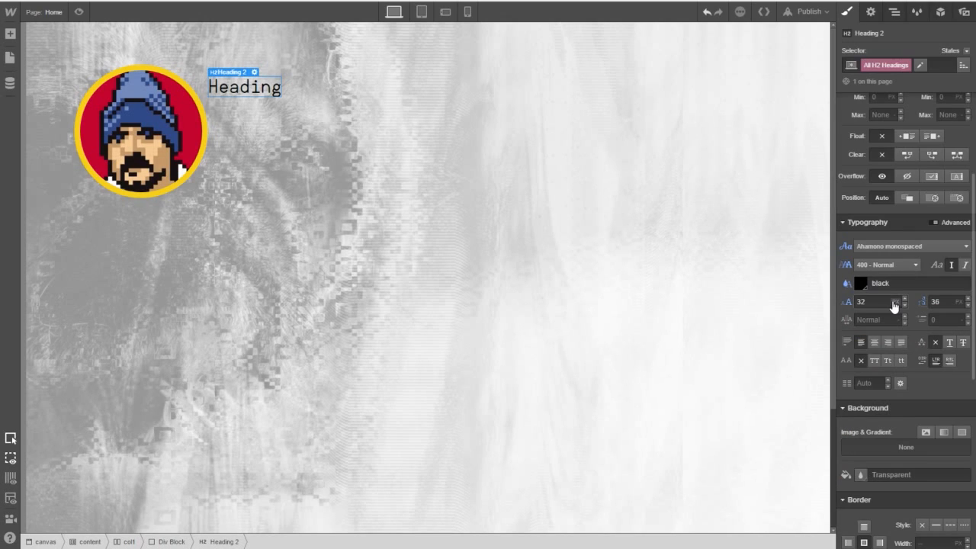
Increase the H2 headings' font size to 44 px.
left_click(906, 299)
left_click(906, 299)
left_click(906, 299)
left_click(905, 299)
left_click(905, 299)
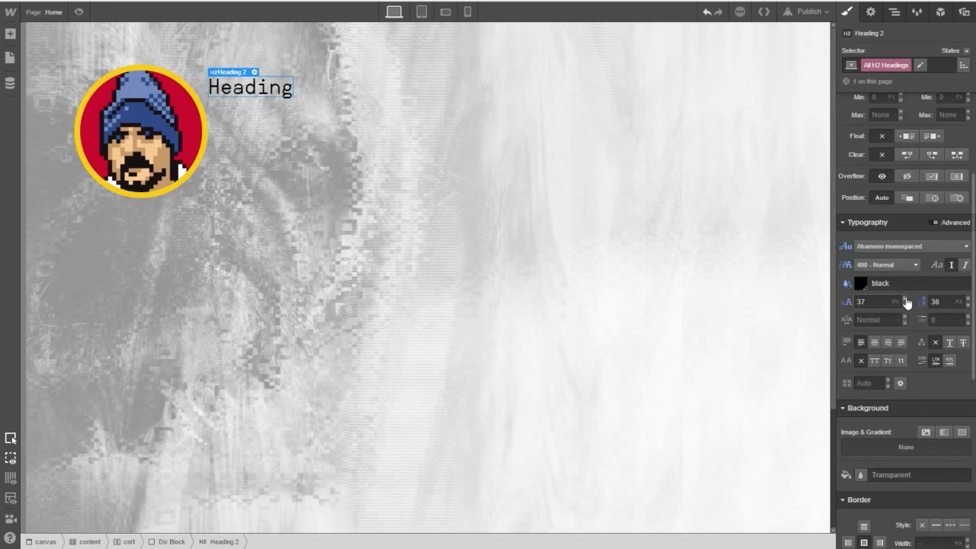
left_click(906, 299)
left_click(905, 299)
left_click(905, 299)
left_click(905, 299)
left_click(906, 299)
left_click(906, 299)
left_click(905, 299)
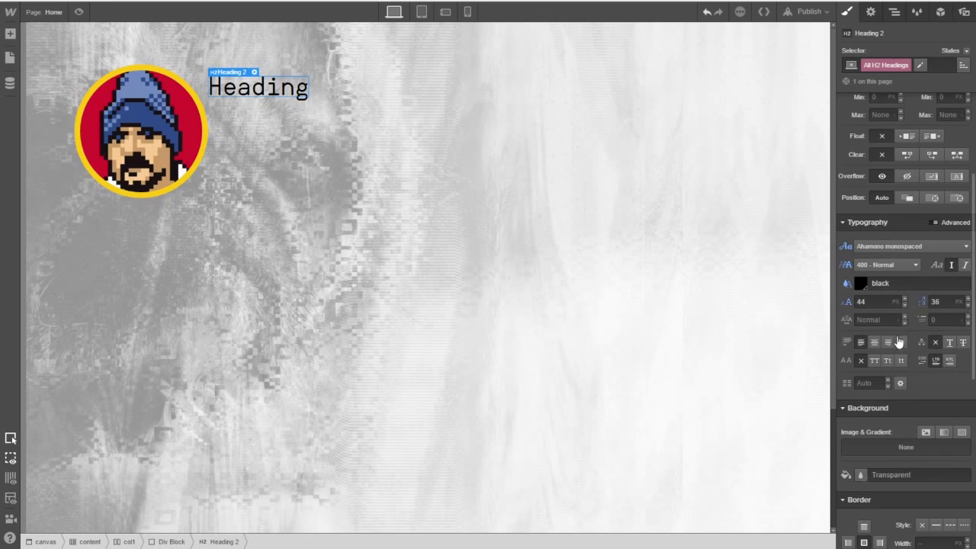
Try the gold swatch as the H2 headings' background colour, but settle on black.
left_click(861, 479)
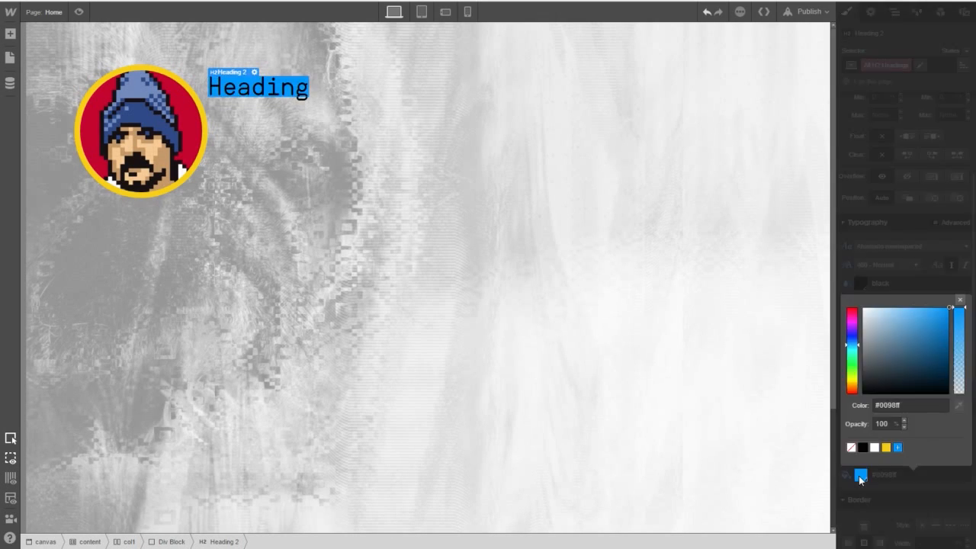
left_click(886, 448)
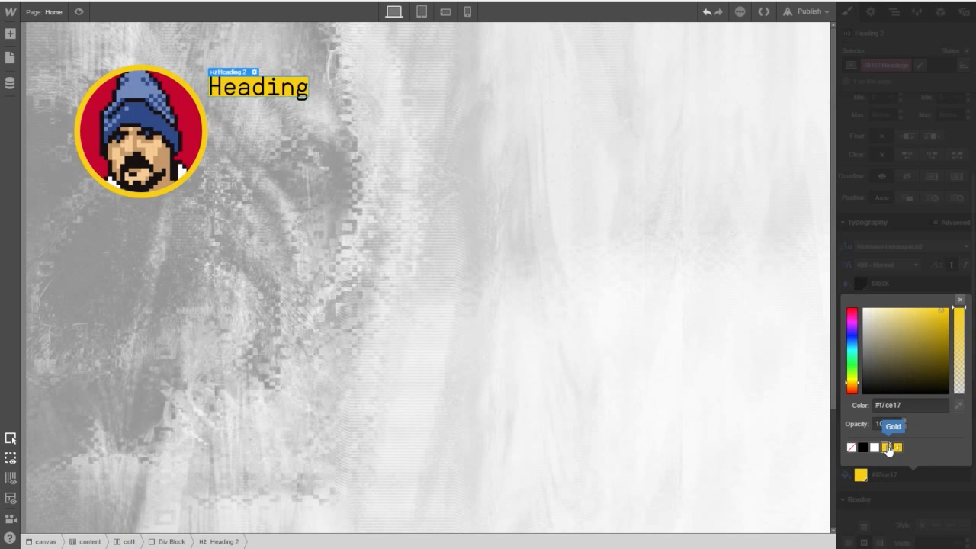
left_click(865, 448)
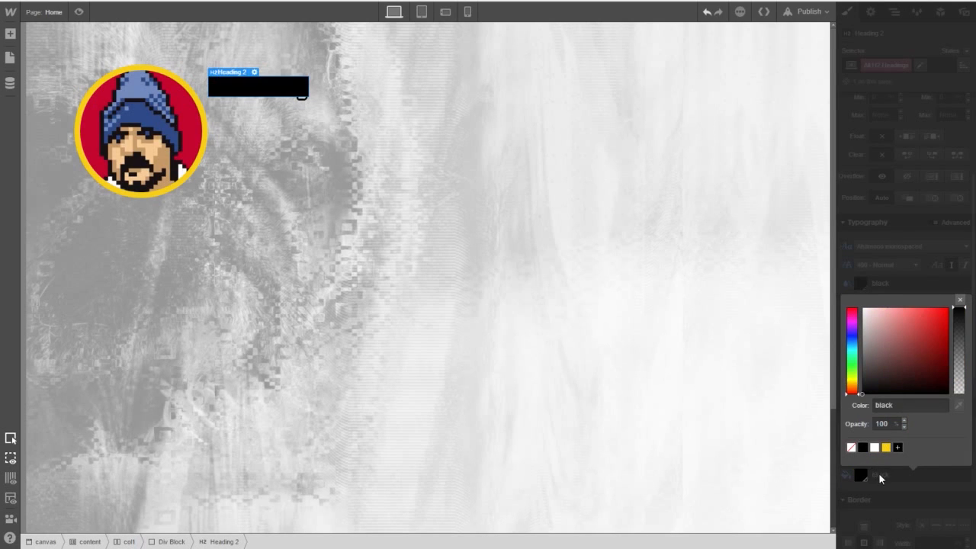
left_click(881, 476)
Change the H2 headings' text colour to white.
left_click(861, 284)
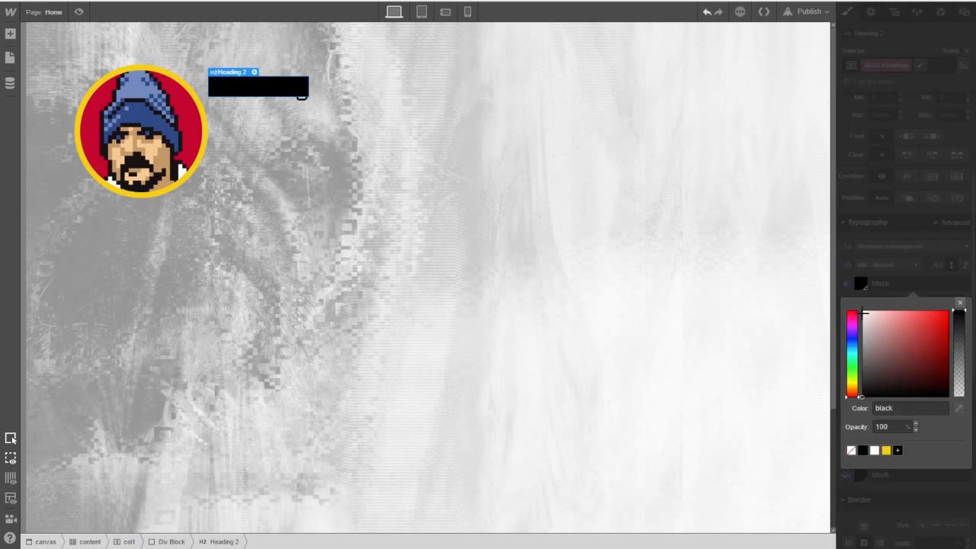
left_click(875, 450)
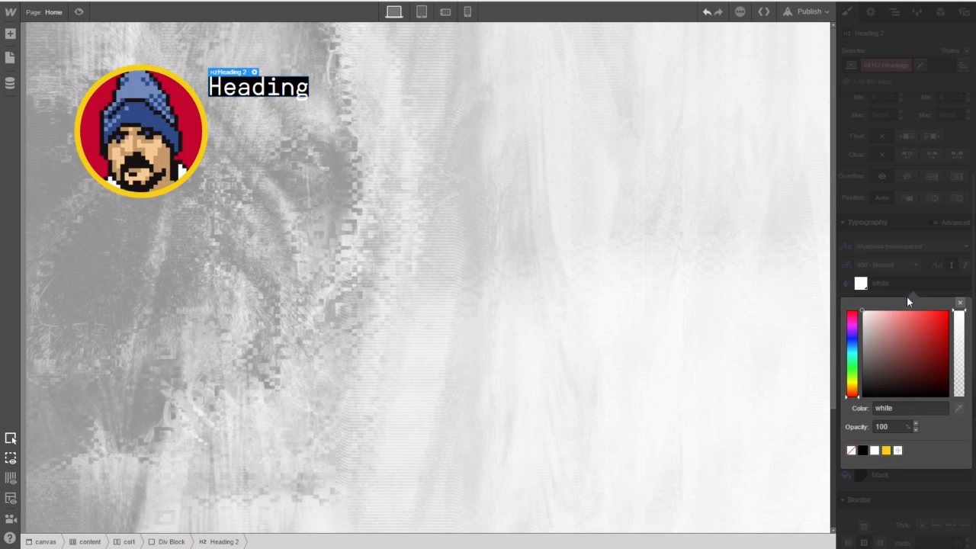
left_click(907, 283)
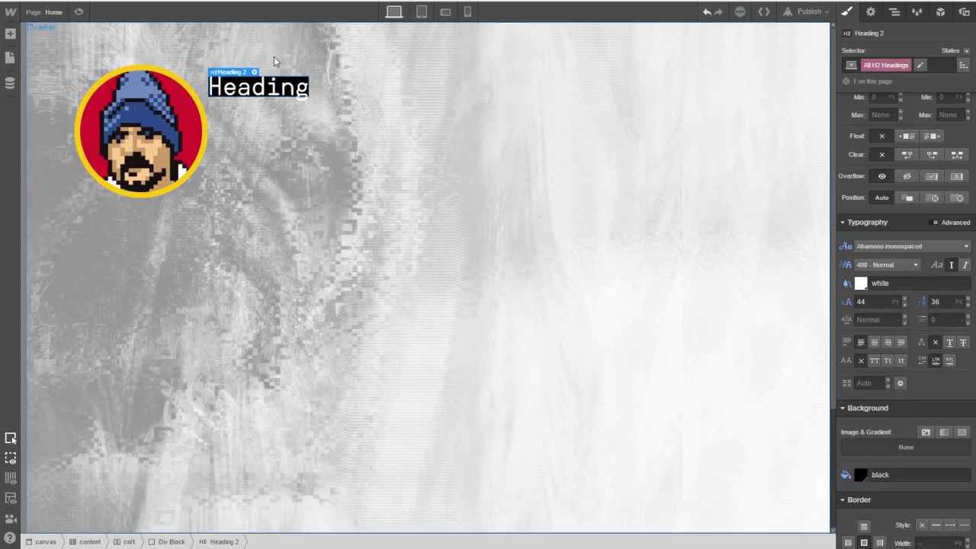
Reduce the H2 headings' top margin to 0.
scroll(915, 228, "up", 3)
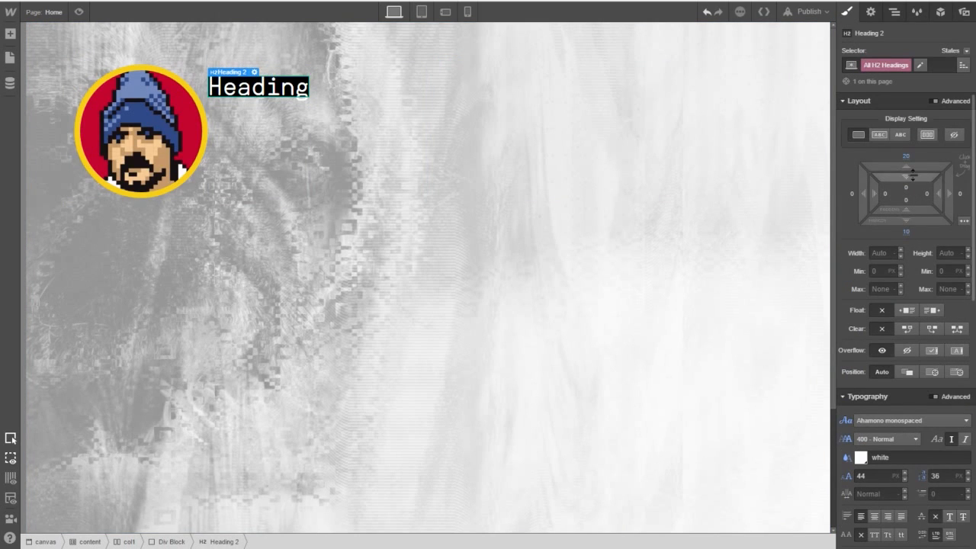
mouse_move(914, 171)
left_mouse_down()
mouse_move(914, 160)
mouse_move(913, 172)
left_mouse_up()
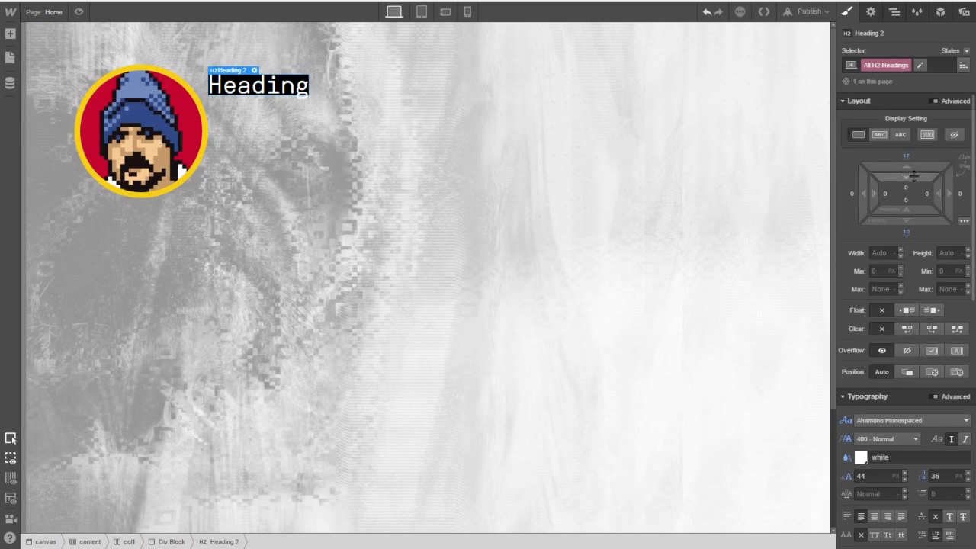
key("ctrl+z")
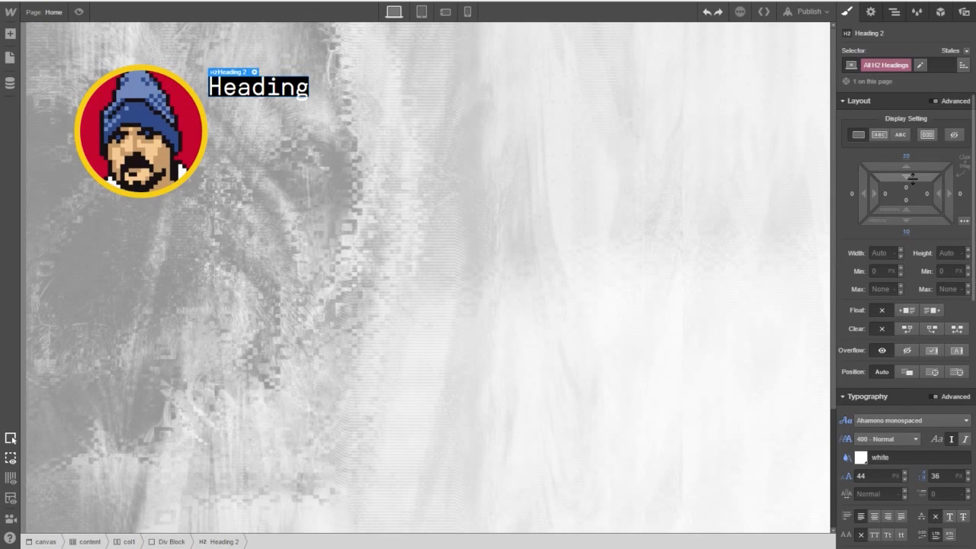
left_click_drag(913, 179, 926, 200)
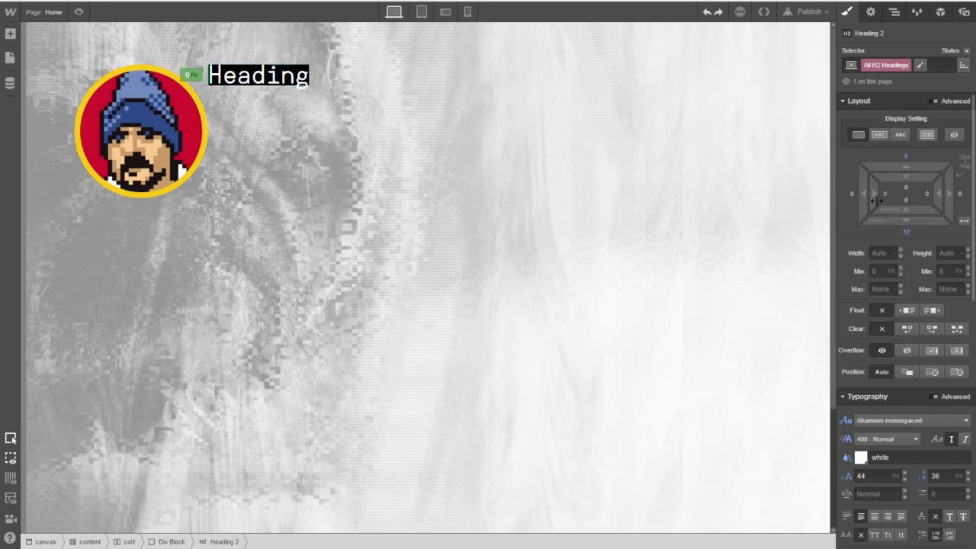
Pad the H2 headings with 16 px on the left, 11 px above and below, and 165 px on the right.
left_click_drag(877, 200, 905, 199)
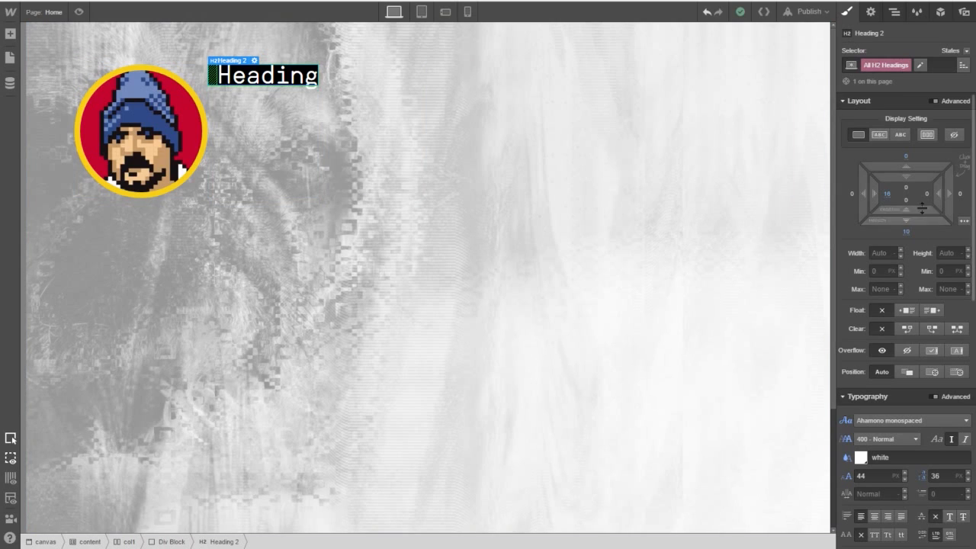
left_click_drag(906, 186, 905, 174)
left_click_drag(910, 209, 917, 187)
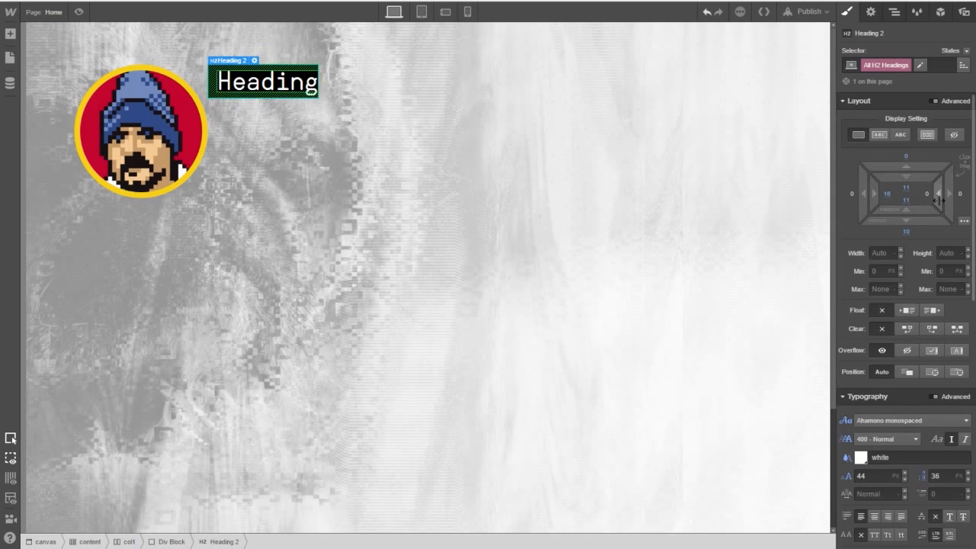
left_click_drag(939, 199, 653, 211)
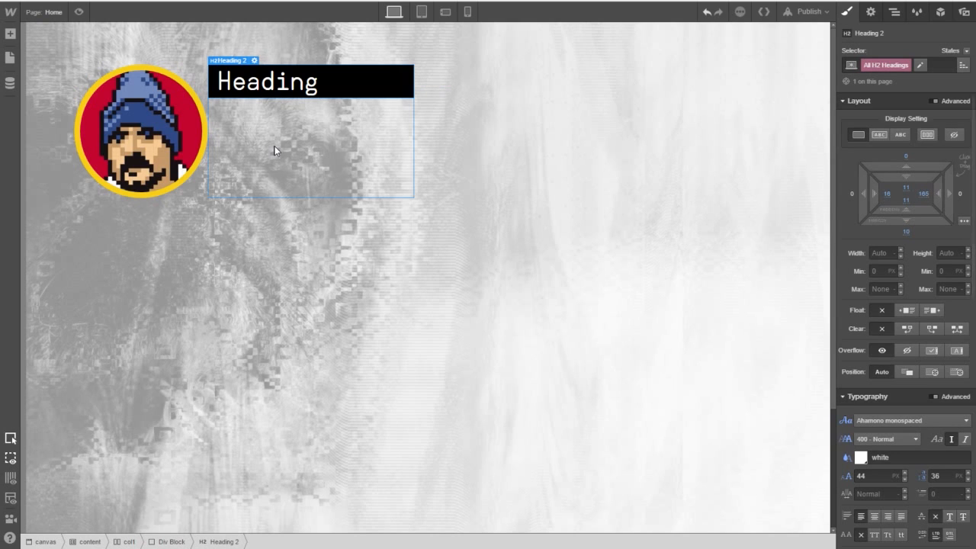
Replace the placeholder text of the heading beside the profile picture with "livespace.se".
double_click(293, 89)
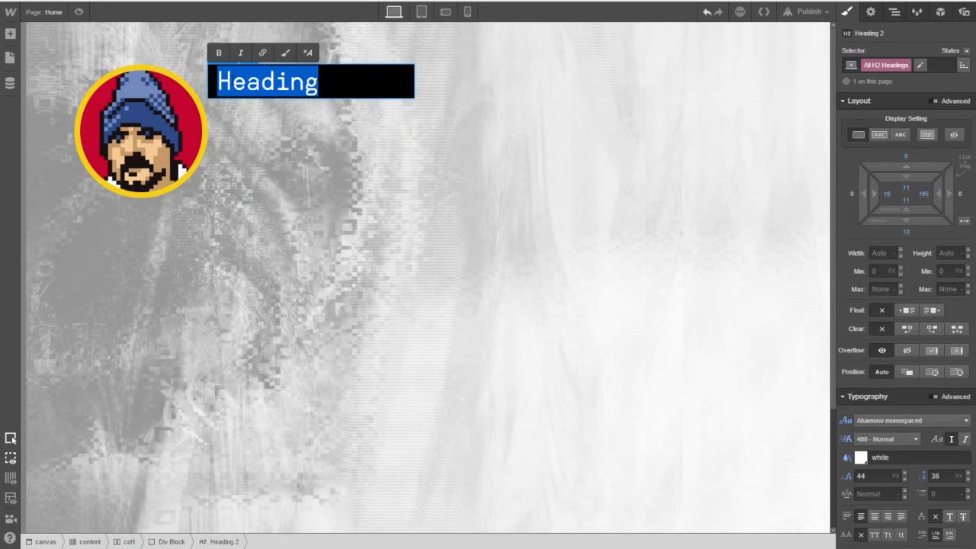
type("live.")
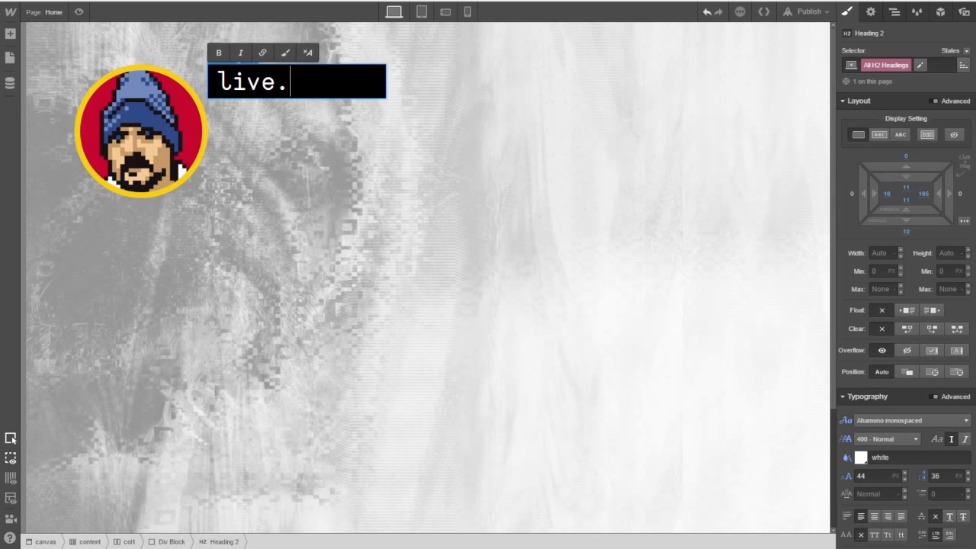
key("BackSpace")
type("space.se")
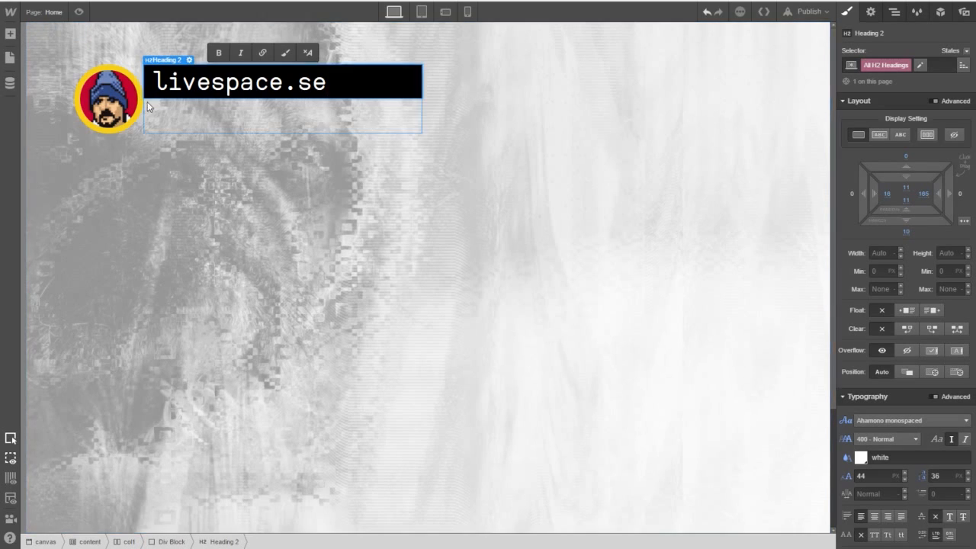
left_click(488, 127)
Set the right padding of all H2 headings to 0.
left_click(375, 82)
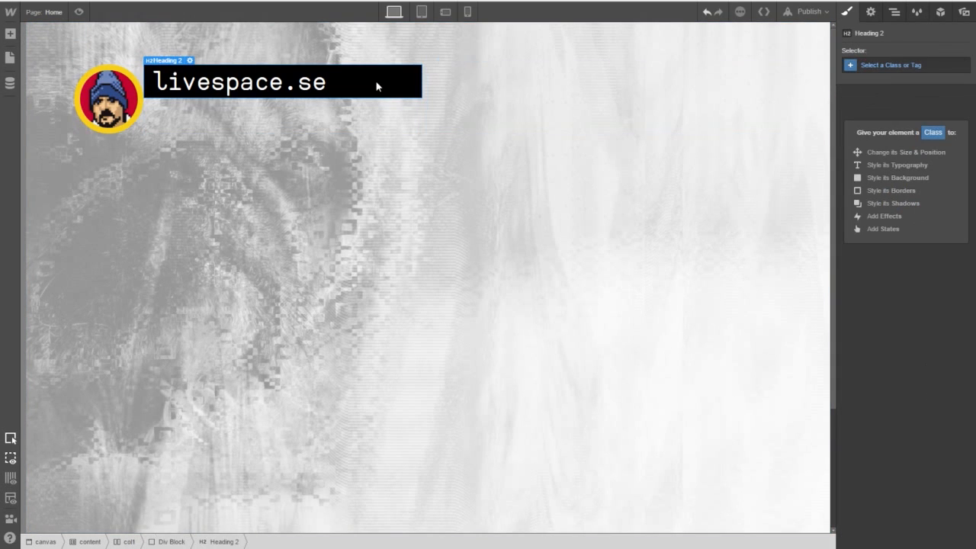
left_click(113, 98)
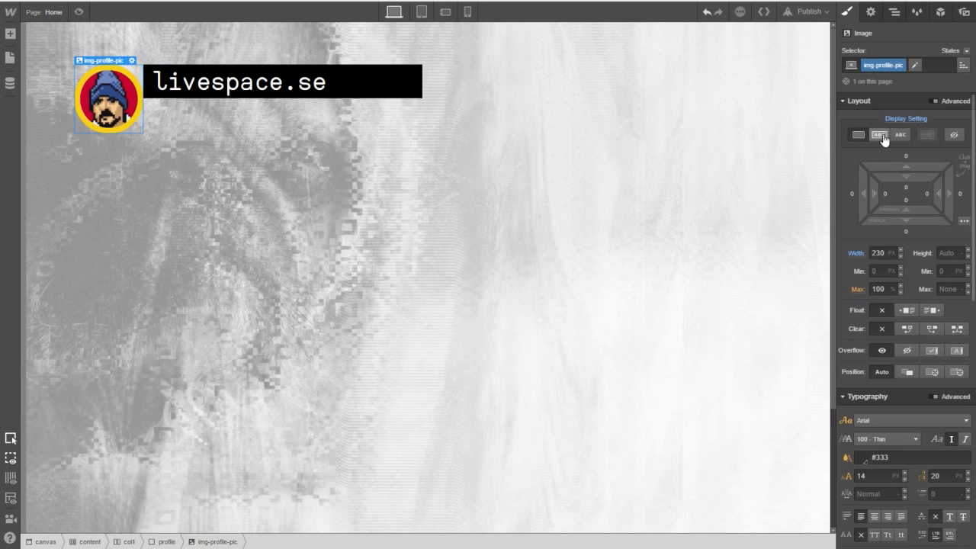
left_click(320, 103)
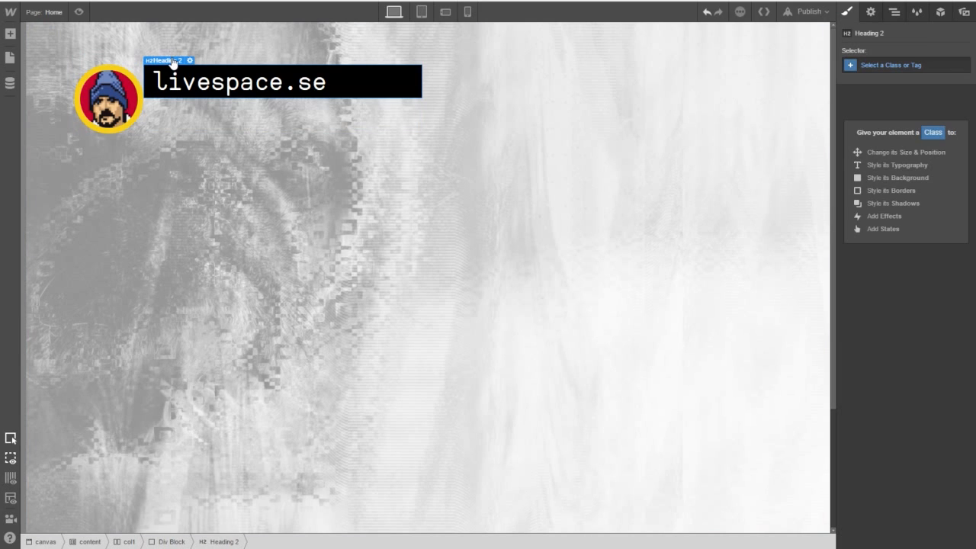
left_click(883, 68)
left_click(882, 214)
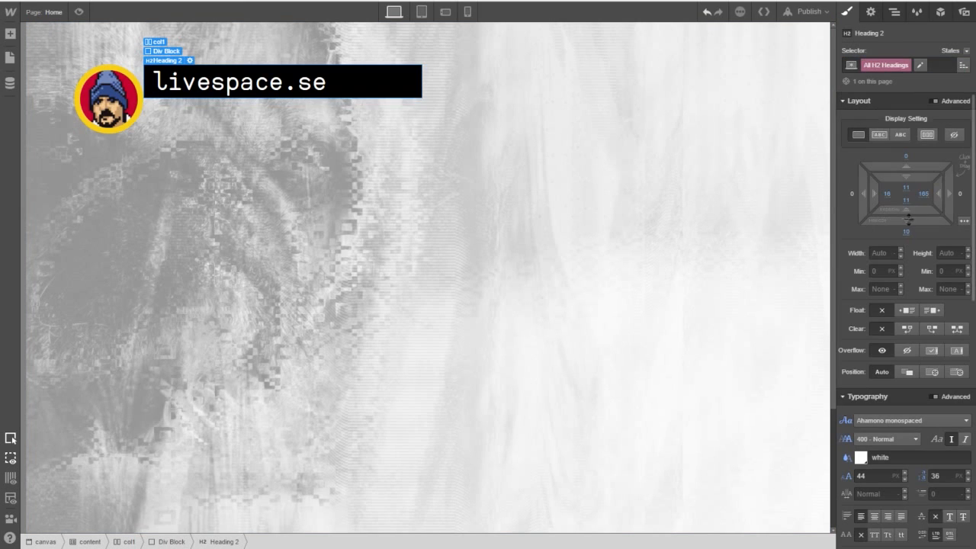
left_click(927, 196)
type("0")
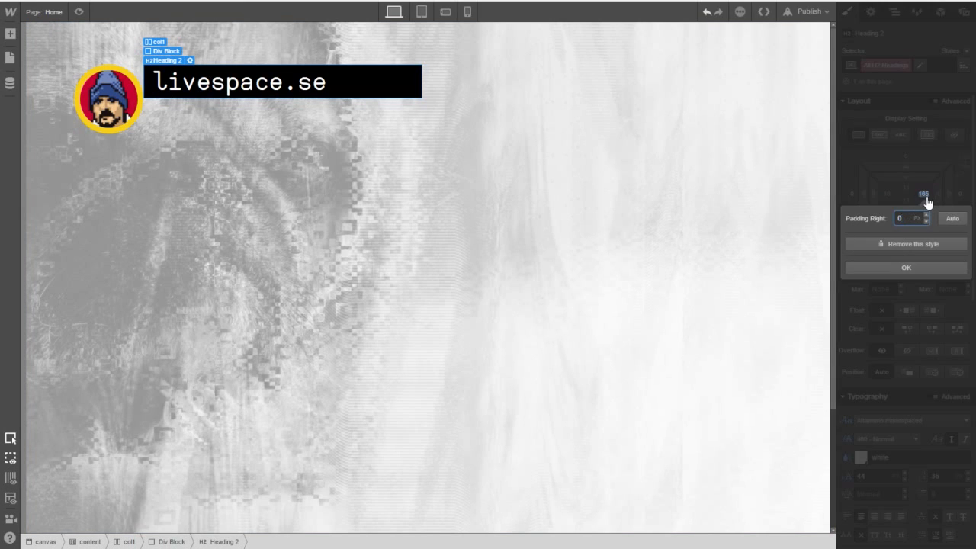
key("Return")
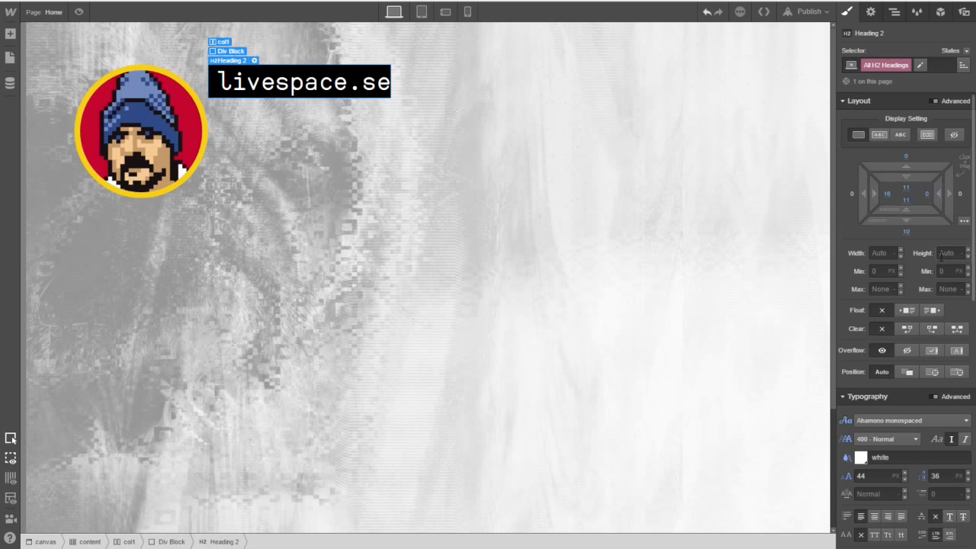
Try widening all H2 headings in increments up to a fixed width of 415 px.
left_click(874, 254)
type("325")
key("shift+Up")
key("shift+Up")
key("shift+Up")
key("shift+Up")
key("shift+Up")
key("shift+Up")
key("shift+Up")
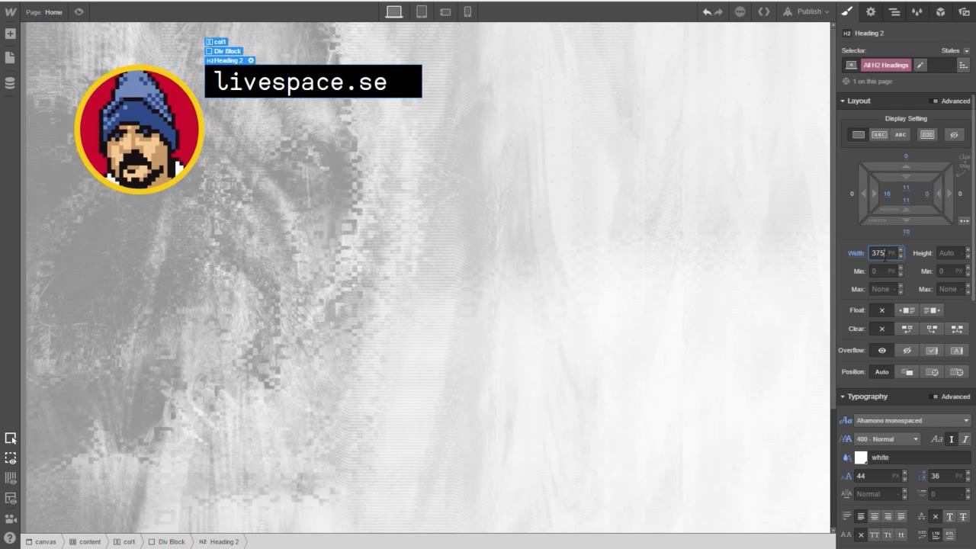
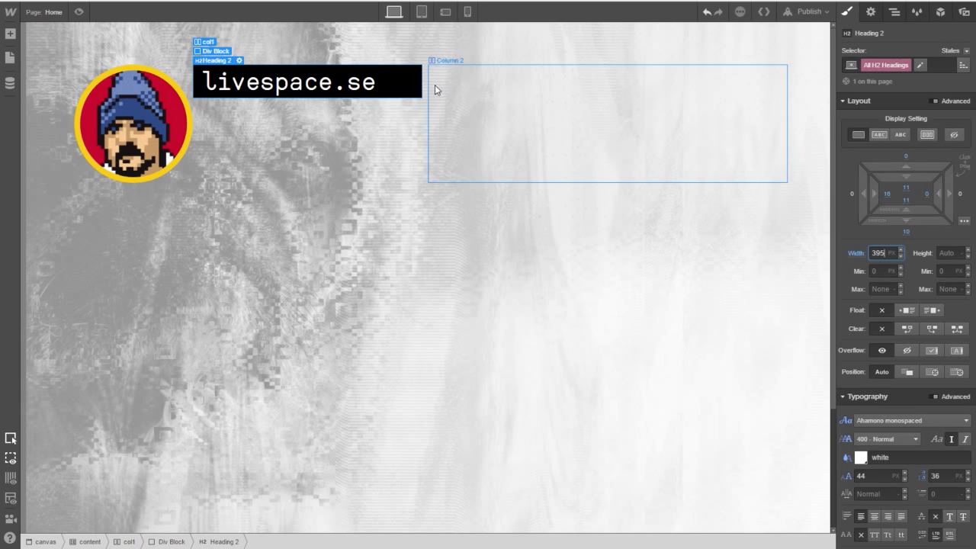
key("shift+Up")
key("shift+Up")
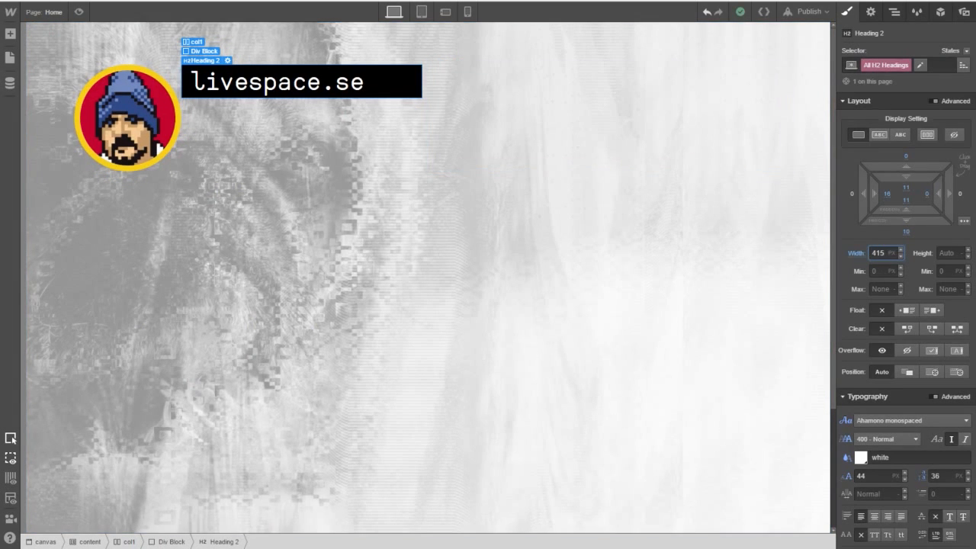
Switch to the Photoshop mockup and measure the width of the black livespace.se title bar with a marquee selection.
left_click(243, 548)
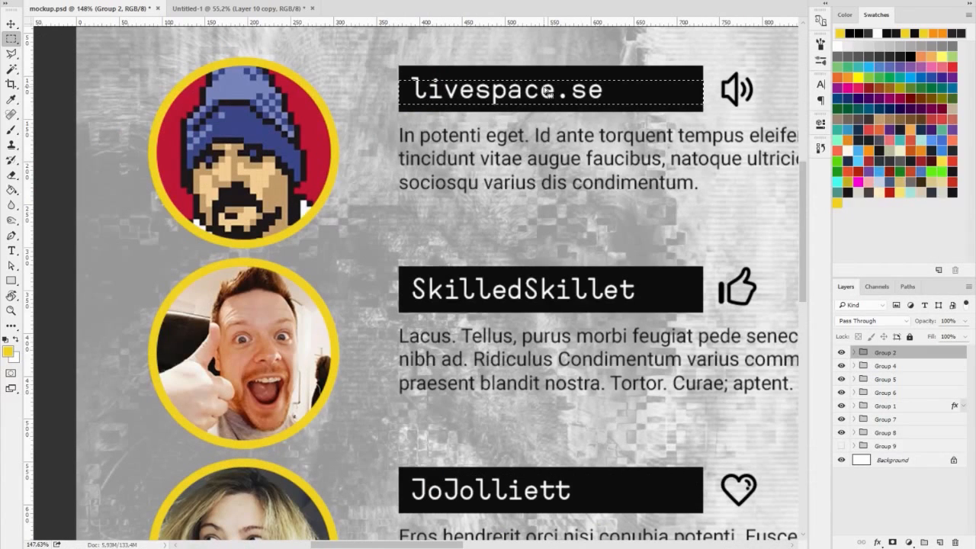
key("ctrl+d")
left_click_drag(398, 80, 703, 101)
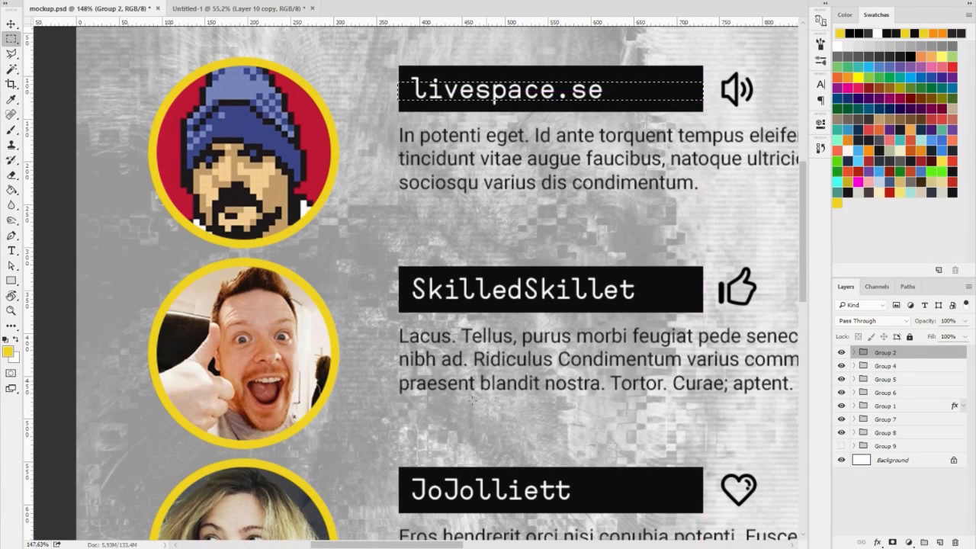
left_click(355, 507)
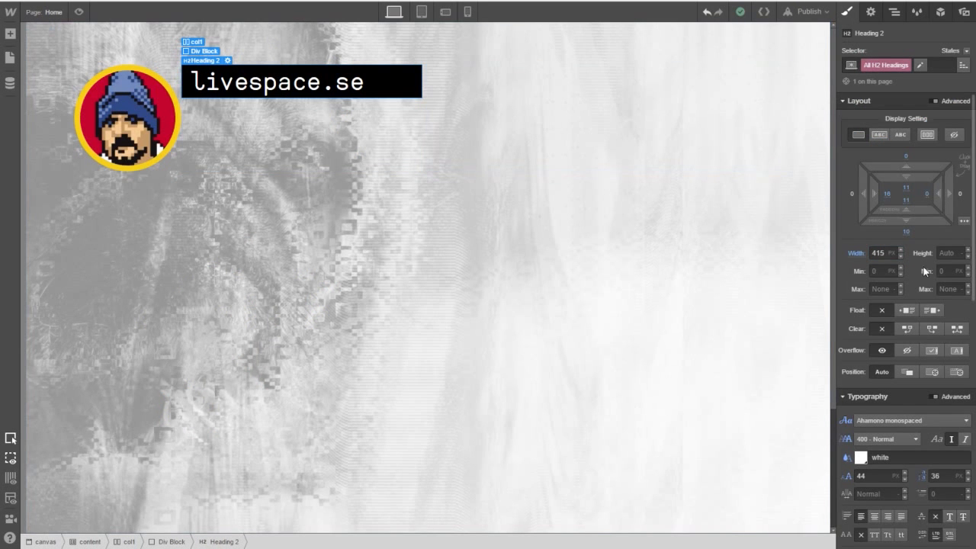
Back in Webflow, set the width of all H2 headings to 356 px.
double_click(877, 253)
left_click_drag(872, 254, 858, 257)
key("Return")
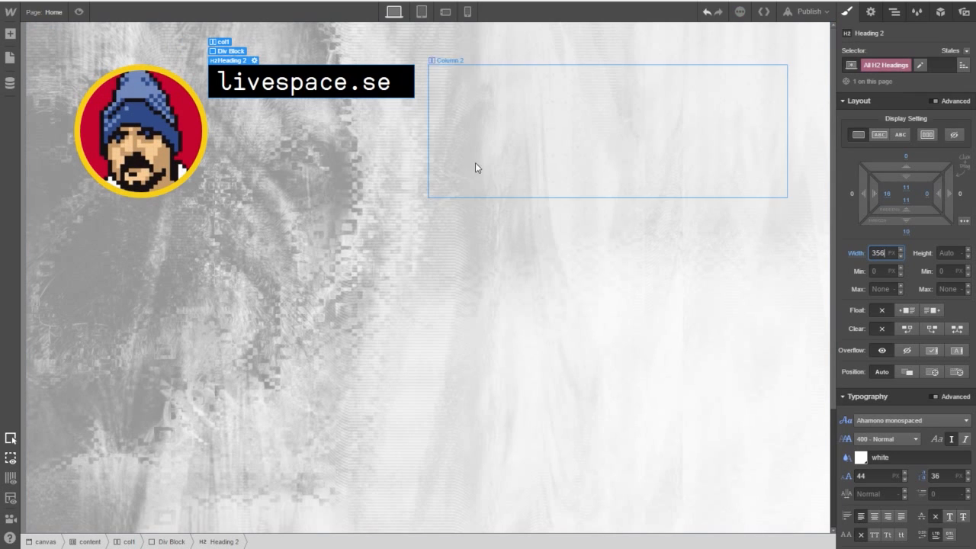
Reduce the font size of all H2 headings to 34 px.
double_click(381, 81)
left_click_drag(391, 81, 217, 82)
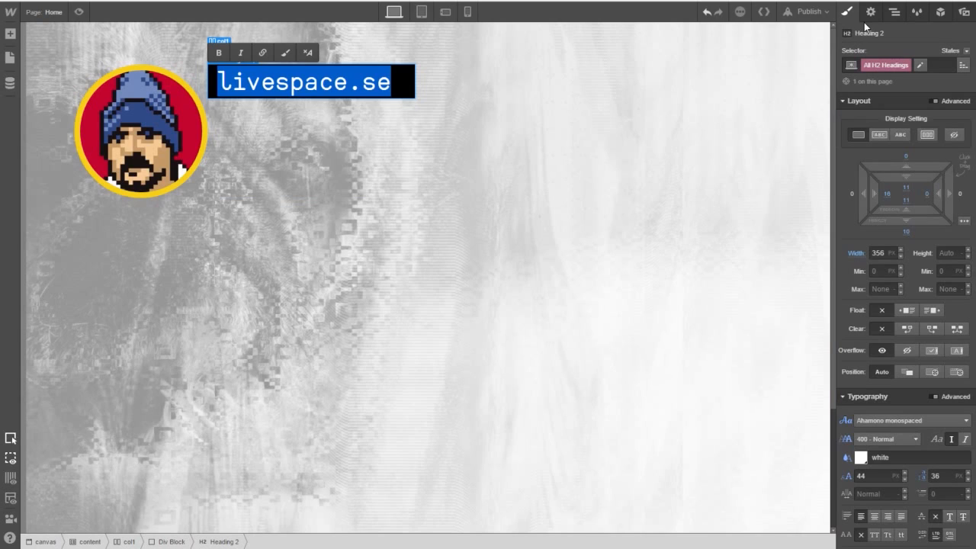
scroll(888, 431, "down", 1)
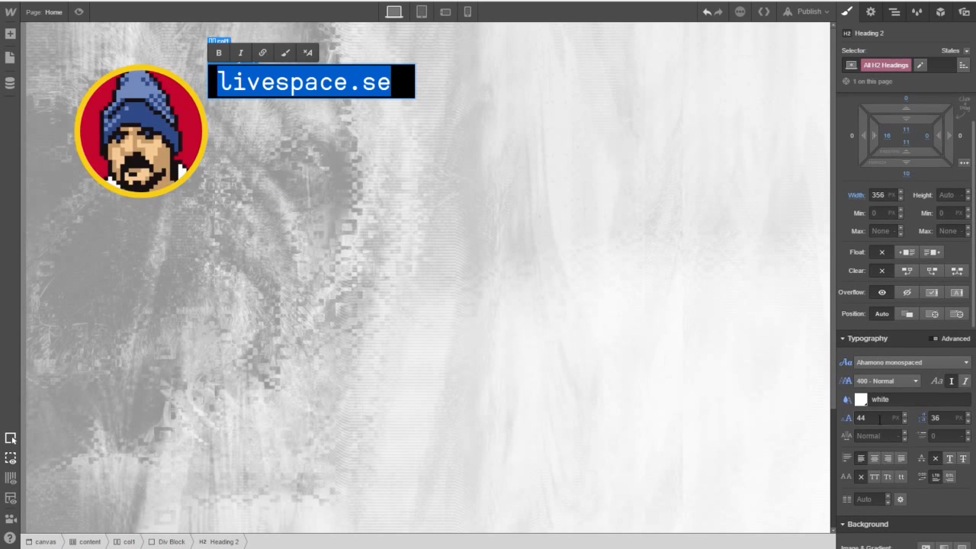
left_click(880, 419)
type("34")
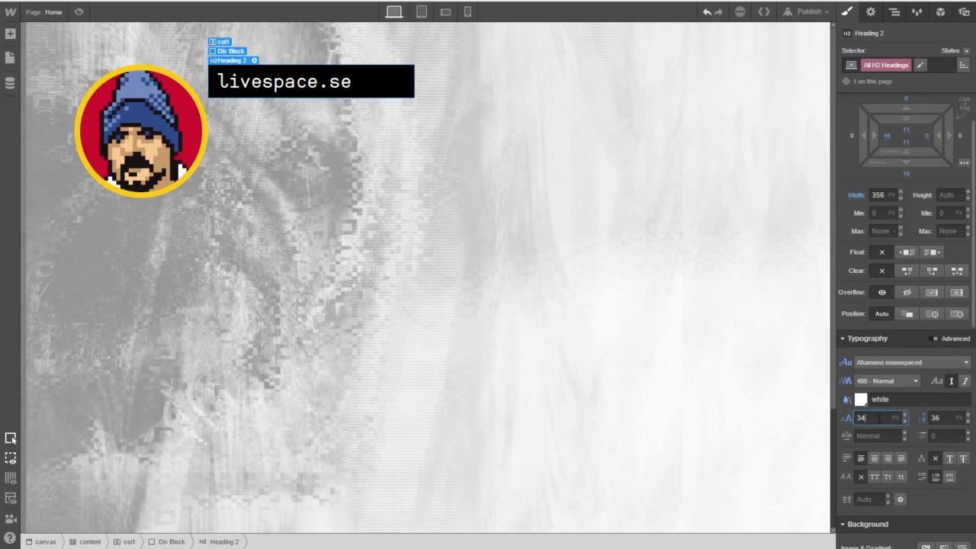
key("Up")
key("Down")
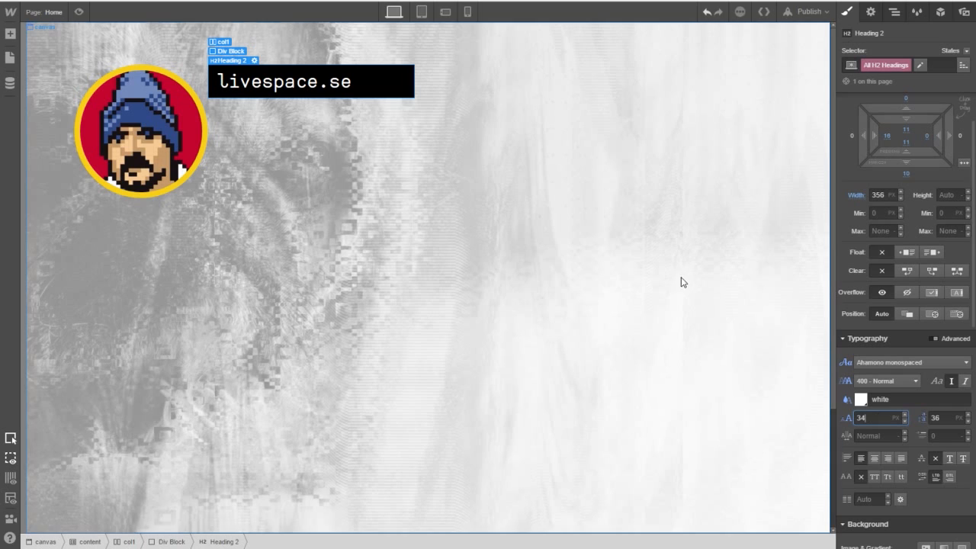
left_click(455, 164)
left_click(374, 148)
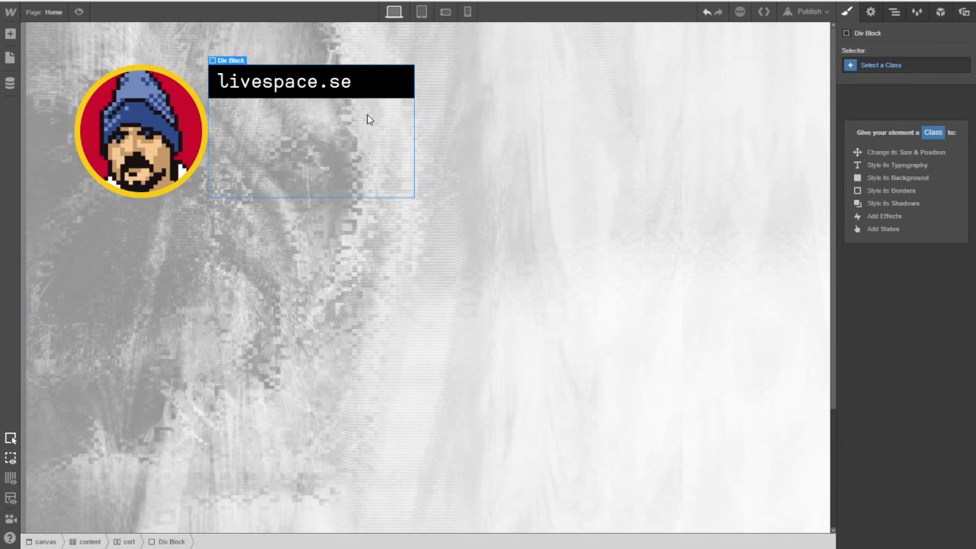
left_click(386, 79)
left_click(359, 138)
left_click(145, 130)
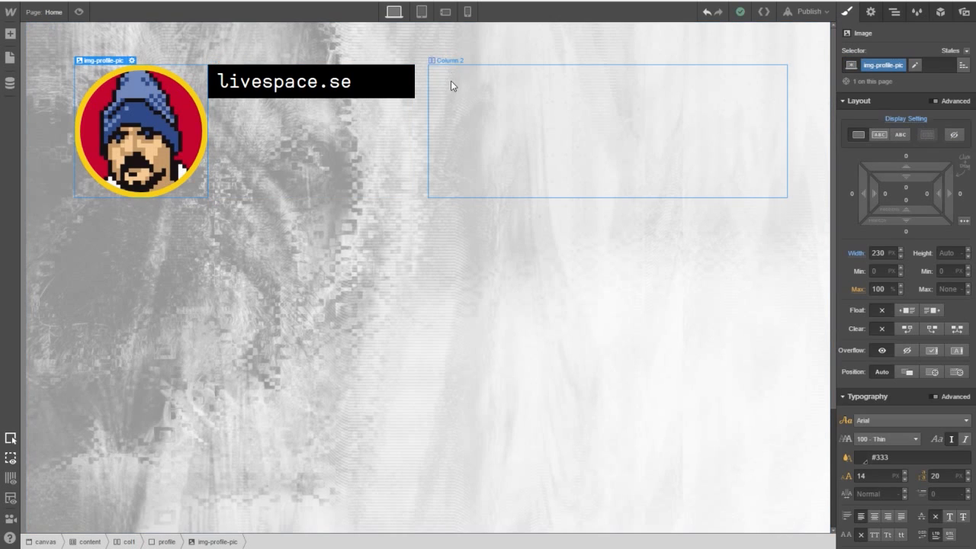
left_click(451, 81)
Select the div block that wraps the livespace.se heading and expand it in the element tree.
left_click(363, 169)
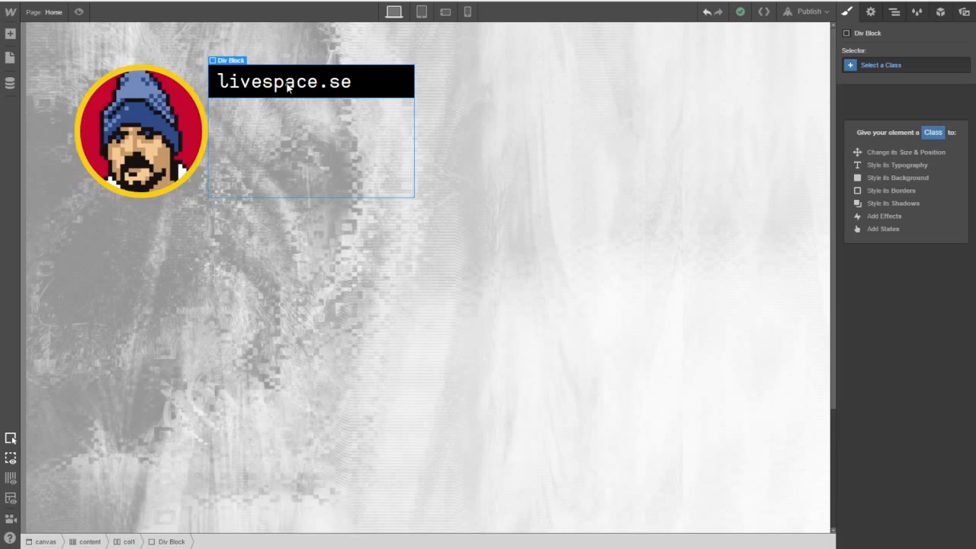
left_click(10, 33)
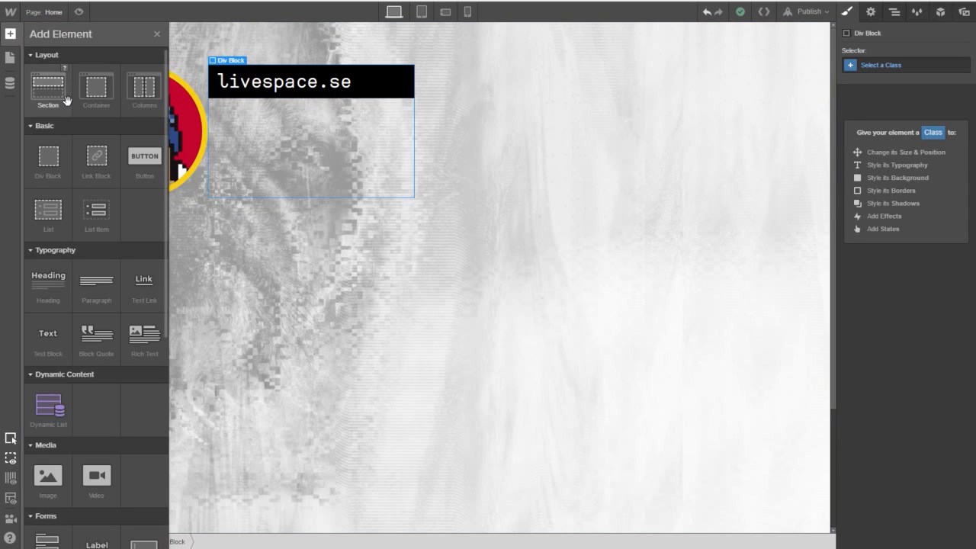
left_click(889, 20)
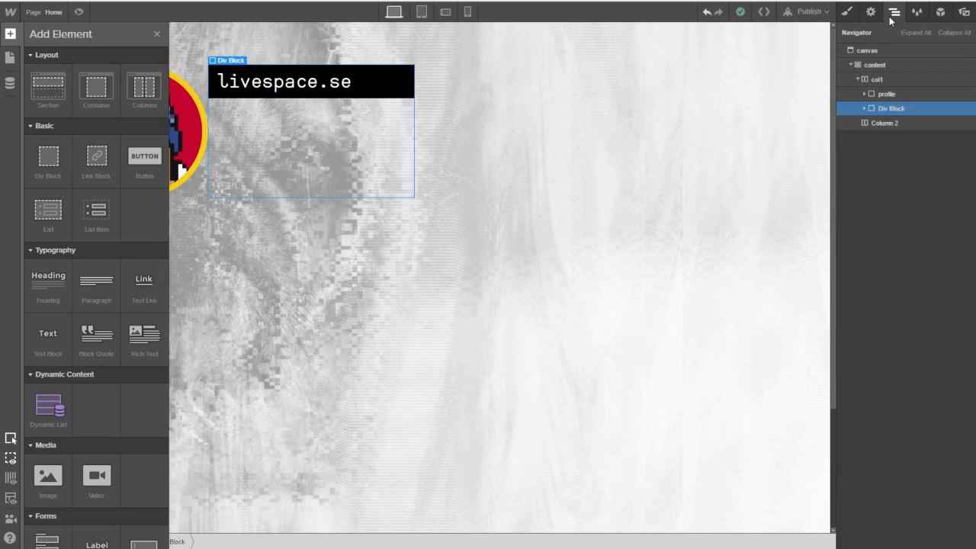
left_click(875, 109)
left_click(865, 109)
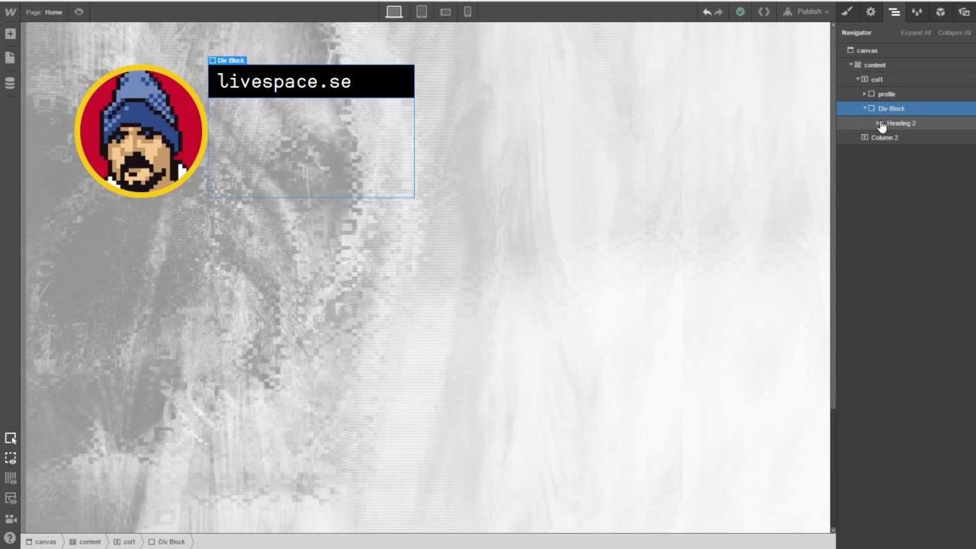
left_click(882, 124)
left_click(882, 110)
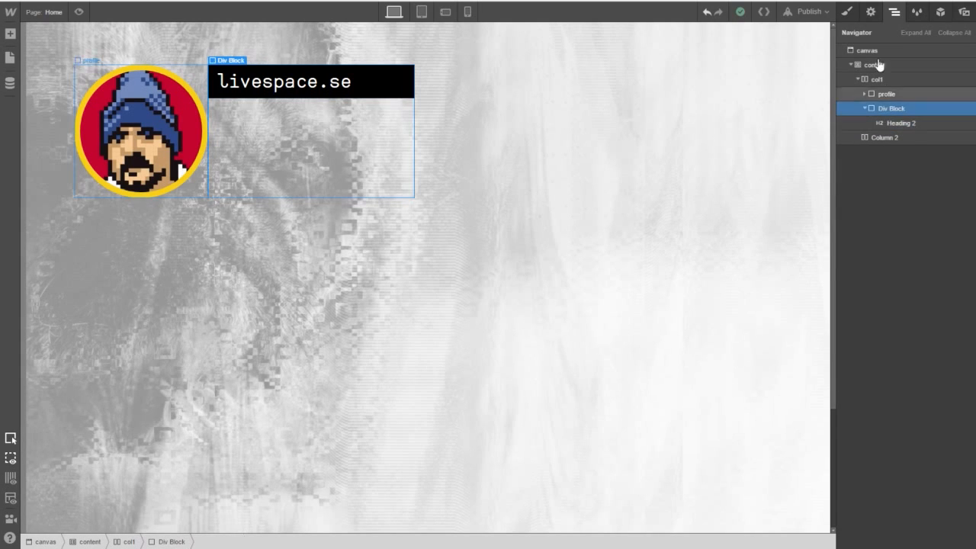
Give the div block around the heading a new class named h2-title-bar.
left_click(873, 19)
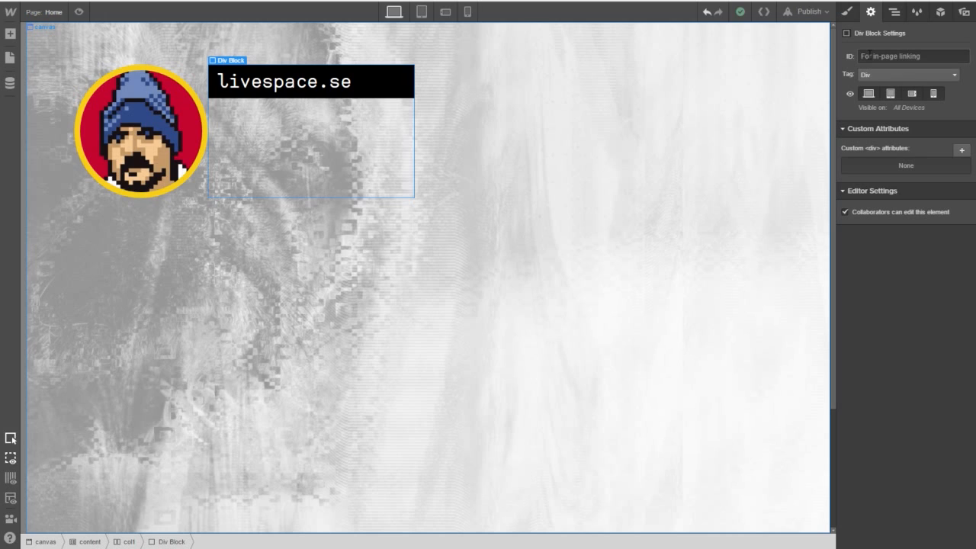
left_click(847, 12)
left_click(882, 65)
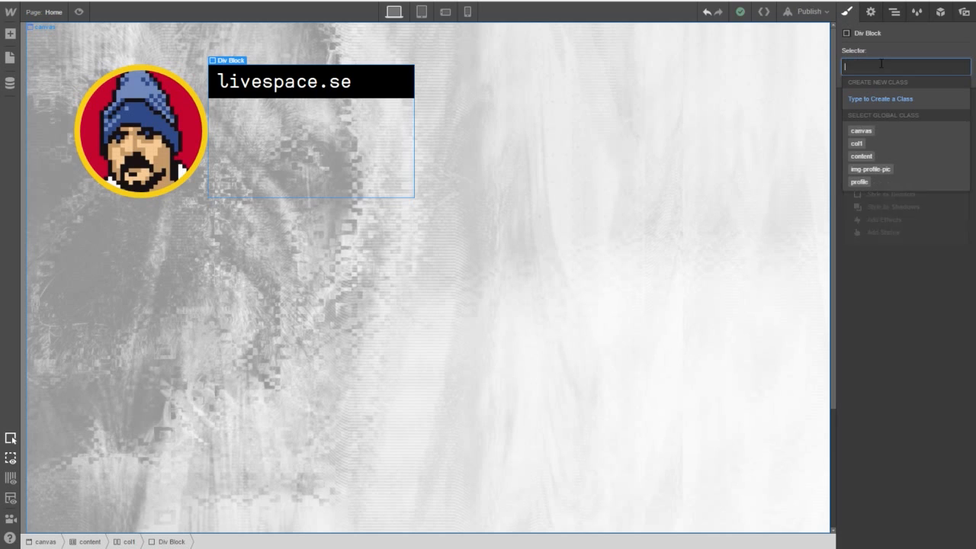
type("header")
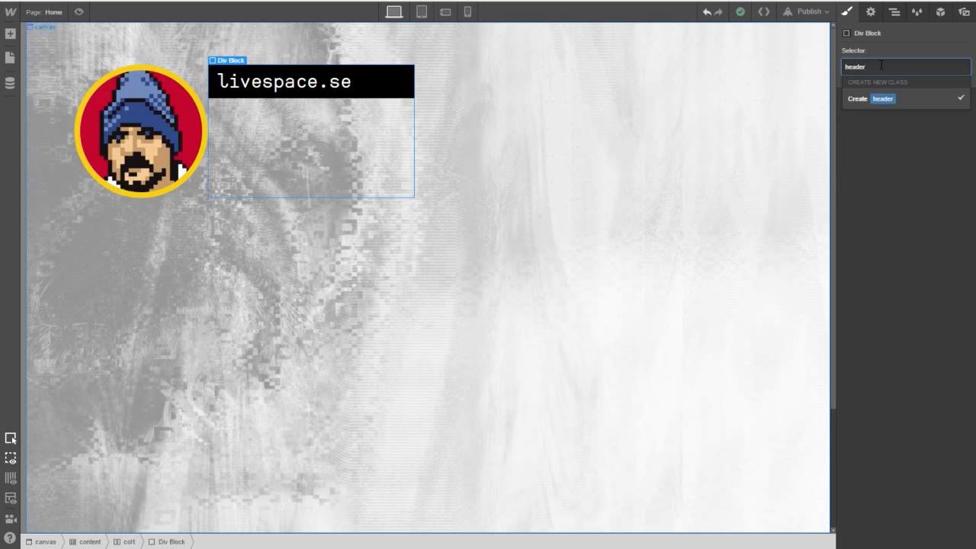
type("h")
key("ctrl+a")
type("h2-title-arar")
key("Return")
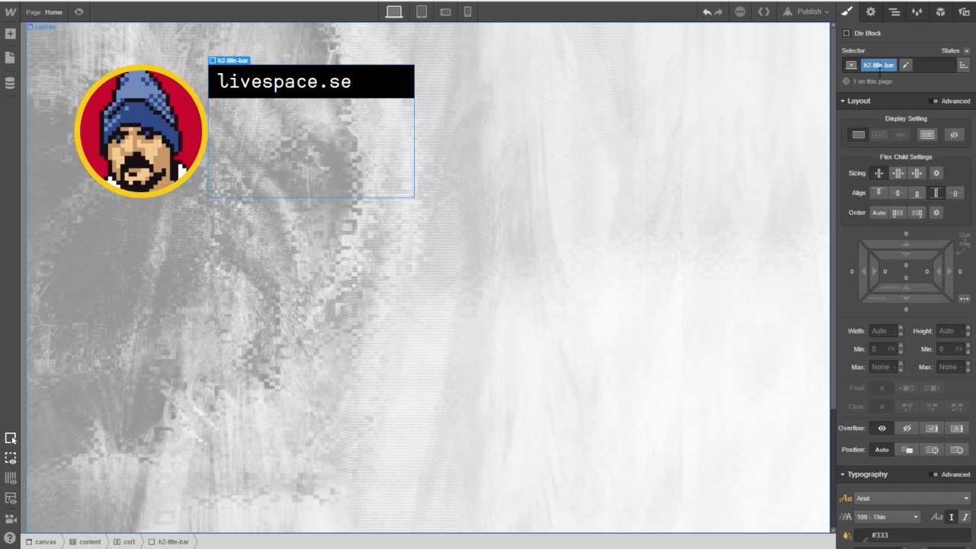
Try a flex layout with 172 px of bottom padding on the h2-title-bar block, and undo both changes.
left_click(930, 137)
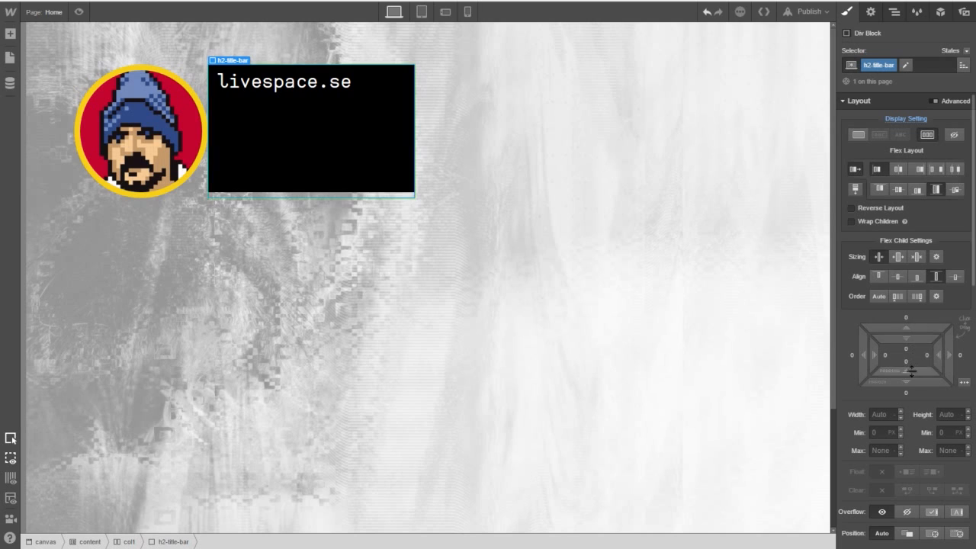
left_click_drag(907, 370, 908, 73)
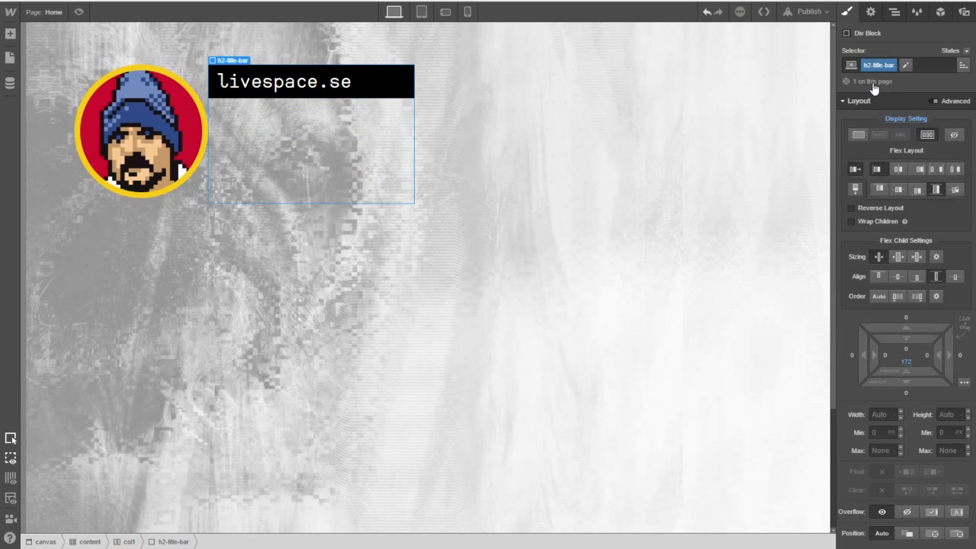
key("ctrl+z")
key("ctrl+z")
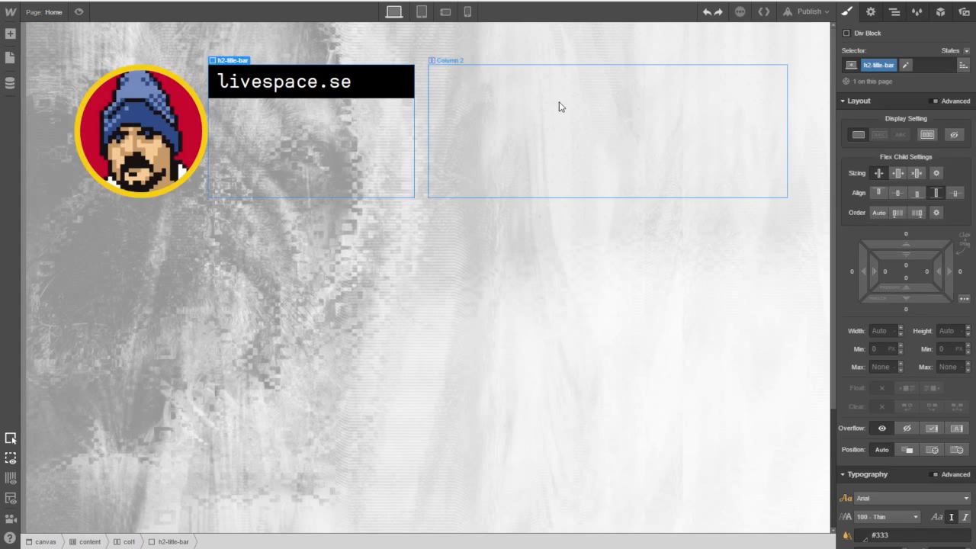
Add a new div block inside h2-title-bar, directly below the livespace.se heading.
left_click(10, 34)
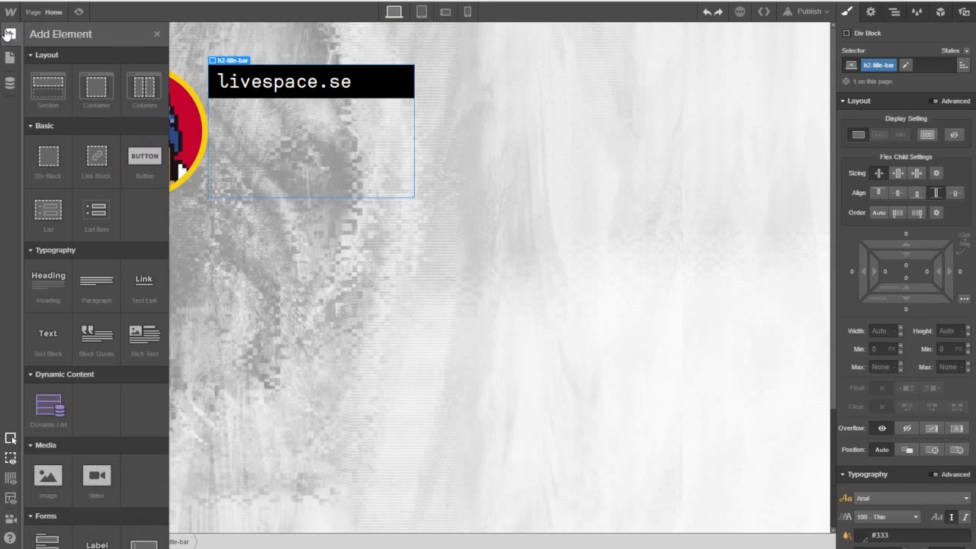
left_click_drag(48, 162, 395, 95)
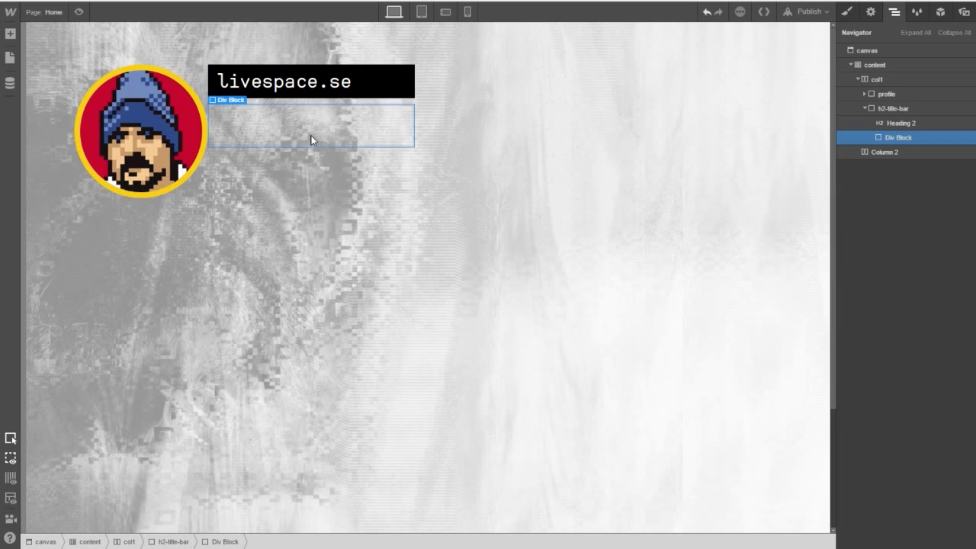
left_click(402, 90)
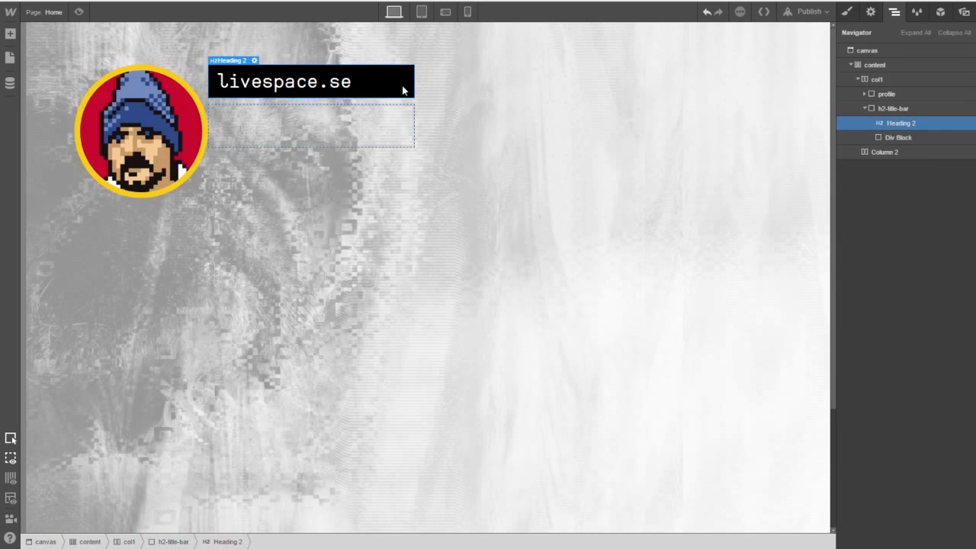
Open the element settings of the profile picture.
left_click(93, 125)
left_click(870, 13)
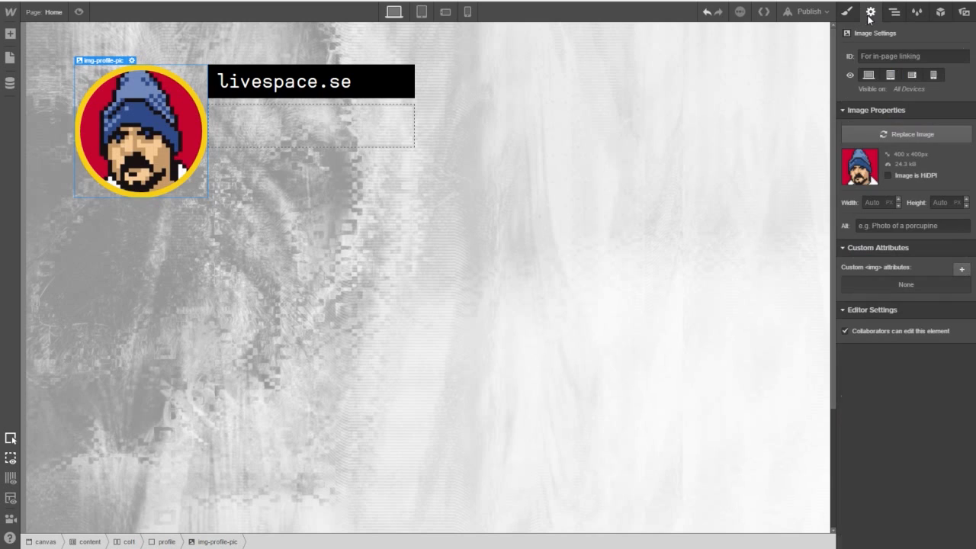
Set the width of the img-profile-pic image to 200 px.
left_click(847, 11)
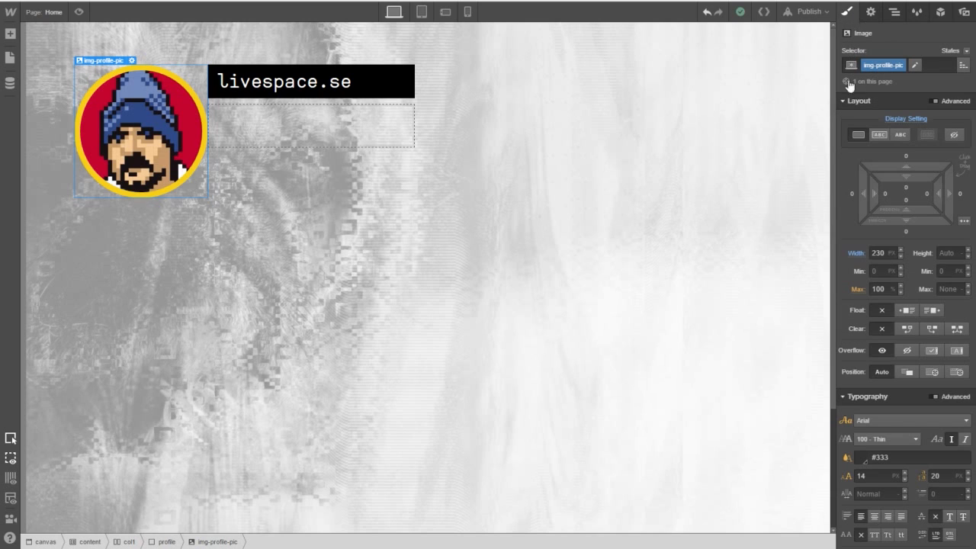
left_click(883, 253)
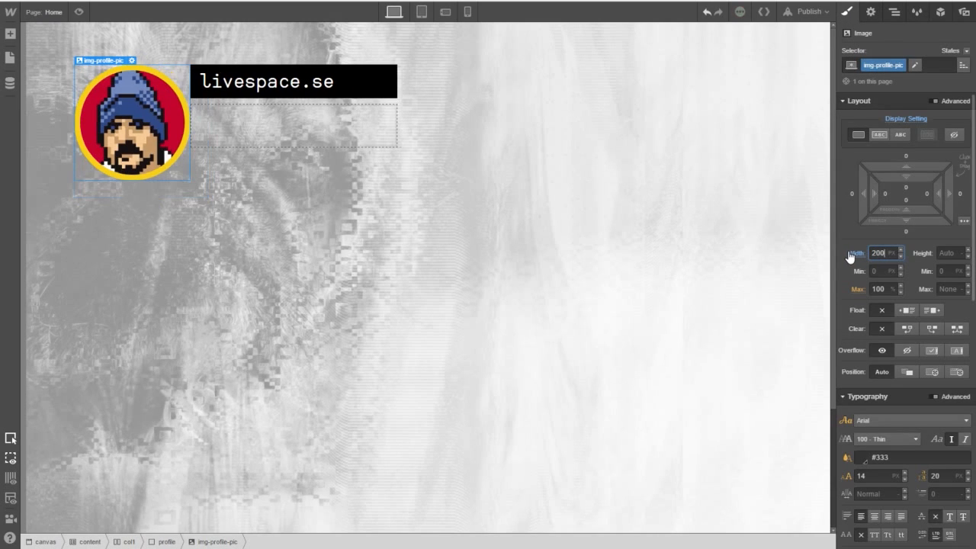
key("Return")
Give the empty div block under the livespace.se heading the new class icon-h2 and place an image element inside it.
left_click(383, 121)
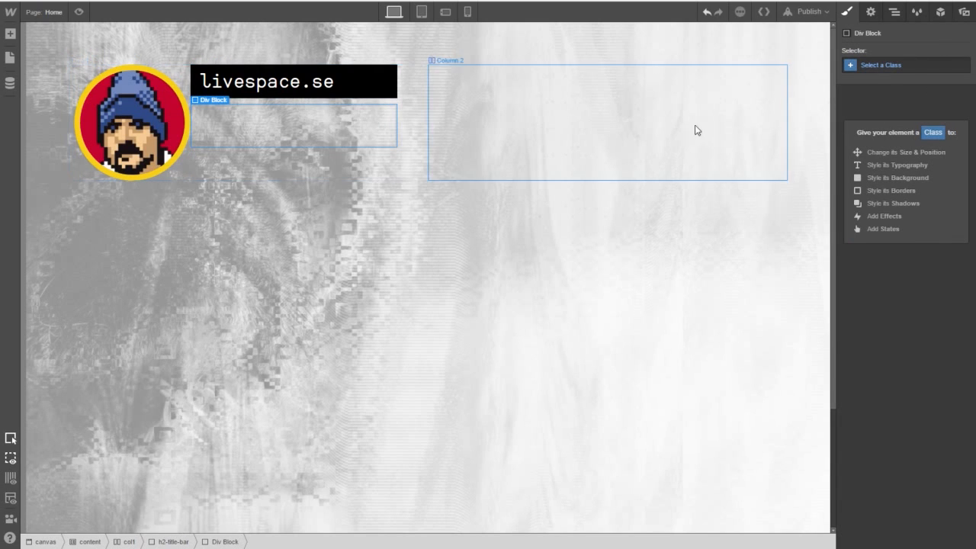
left_click(869, 69)
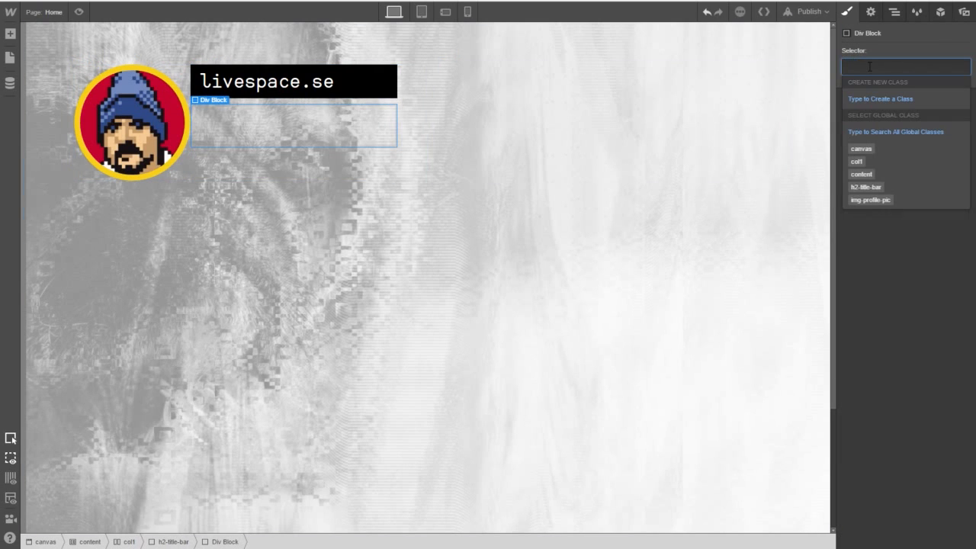
type("icon-h2")
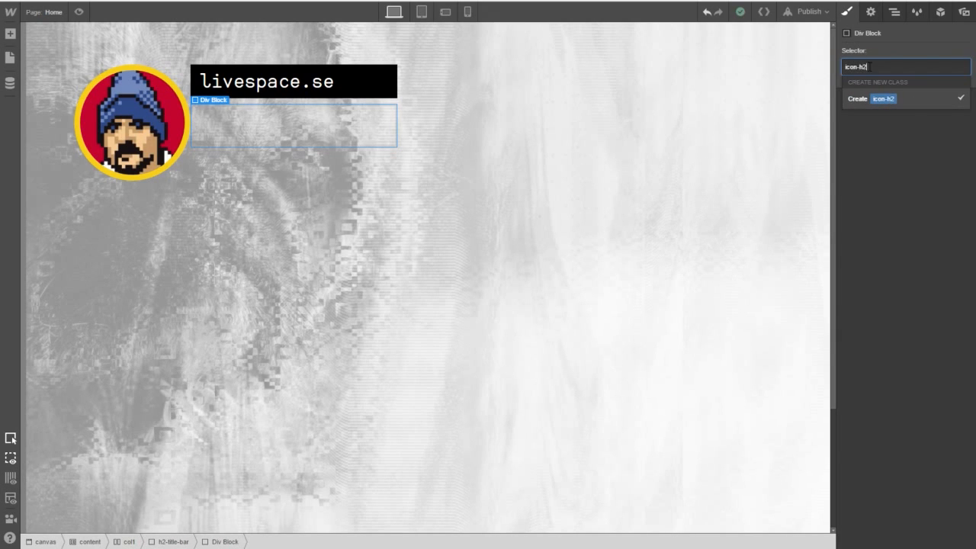
key("Return")
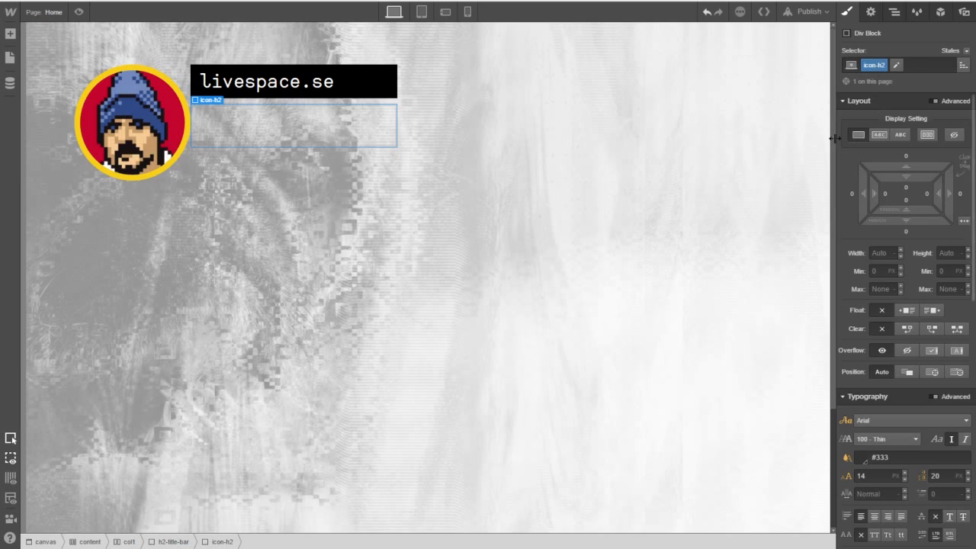
left_click(11, 35)
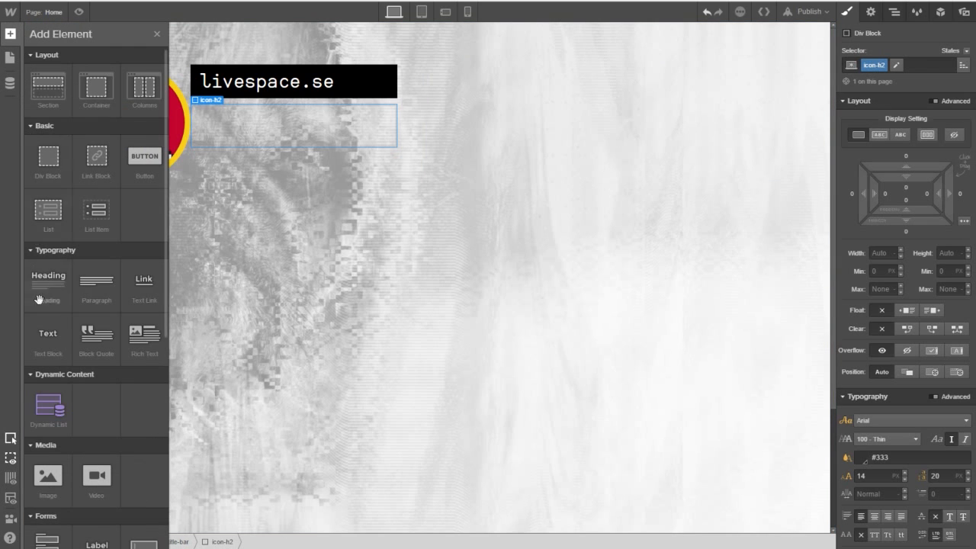
left_click_drag(48, 475, 264, 148)
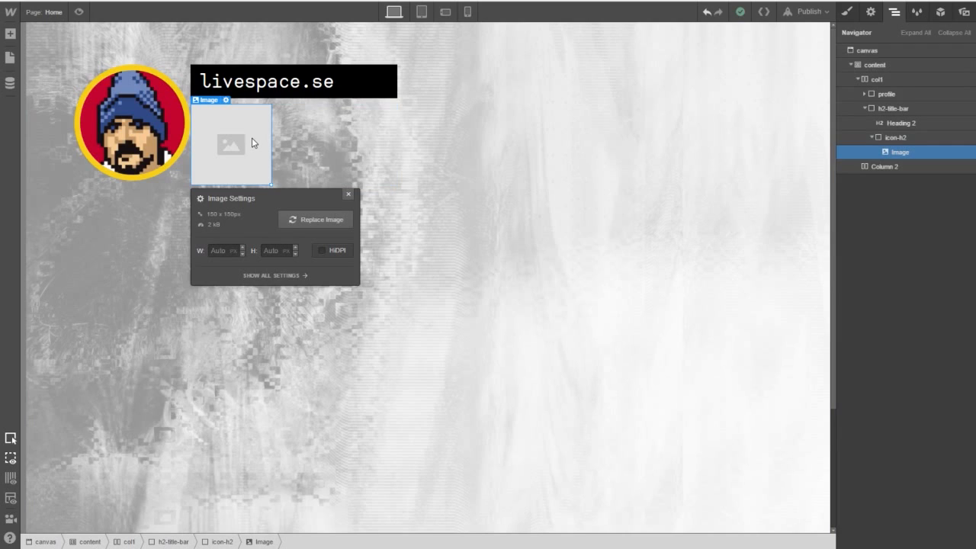
Upload 2AG8omMO.jpg, 8tYwgR5r.png, I3wwN-I-.jpeg, arrow.png, gaming.png, heart.png, logo.png, sound.png and thumbs.png to the site's assets.
left_click(964, 12)
left_click(953, 34)
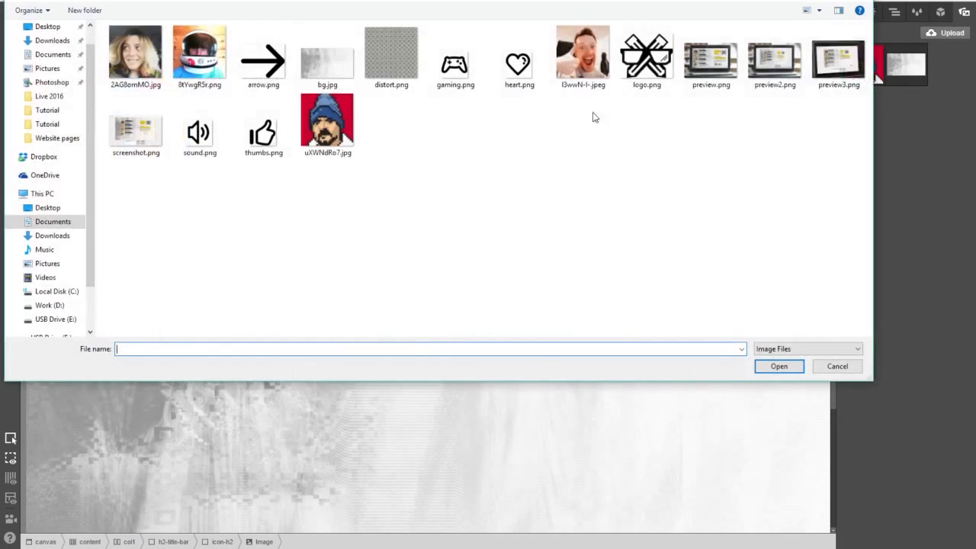
left_click(136, 55)
left_click(196, 69, "ctrl")
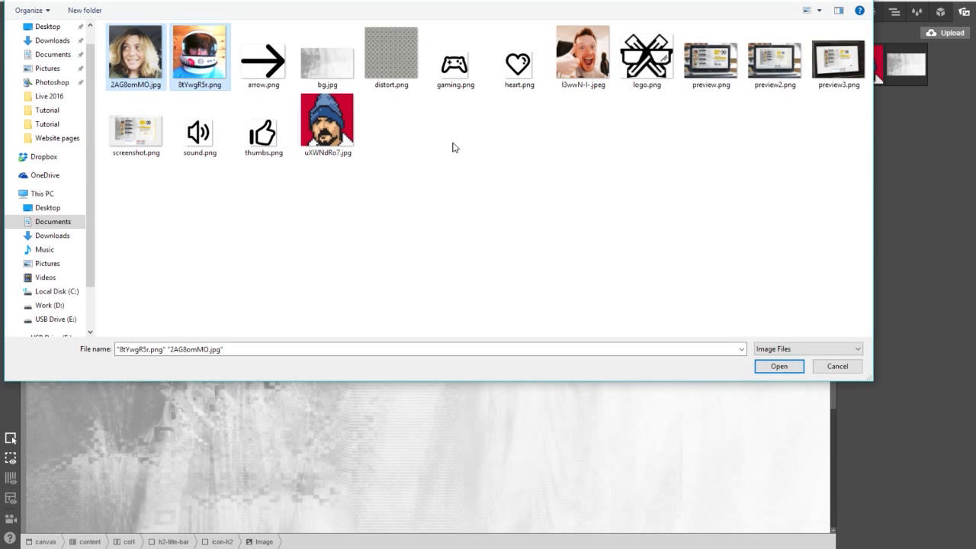
left_click(568, 76, "ctrl")
left_click(519, 76, "ctrl")
left_click(449, 79, "ctrl")
left_click(263, 131, "ctrl")
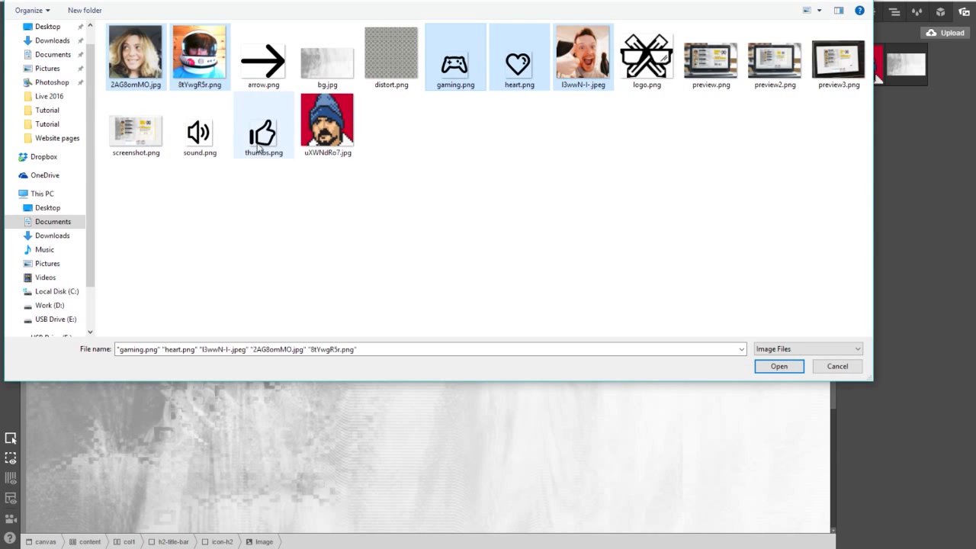
left_click(199, 131, "ctrl")
left_click(263, 59, "ctrl")
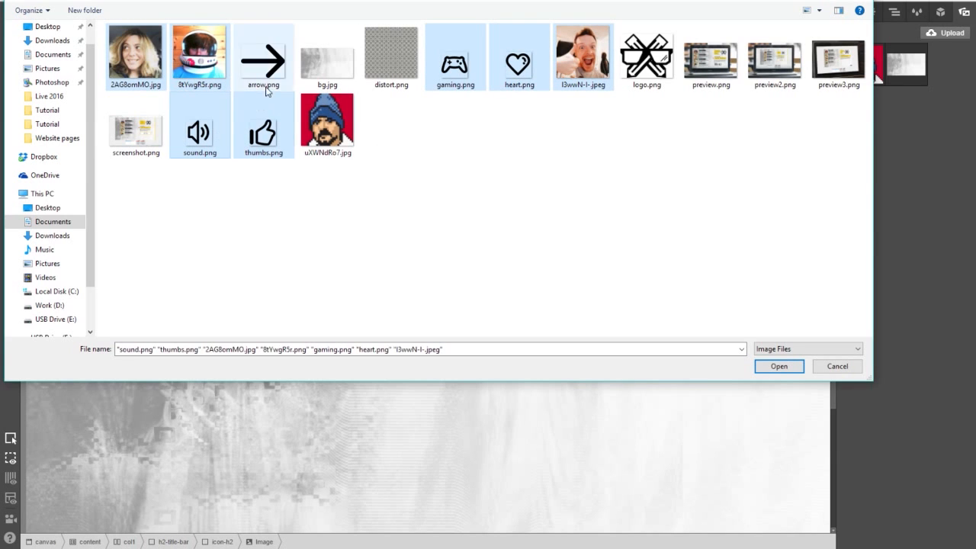
left_click(646, 60, "ctrl")
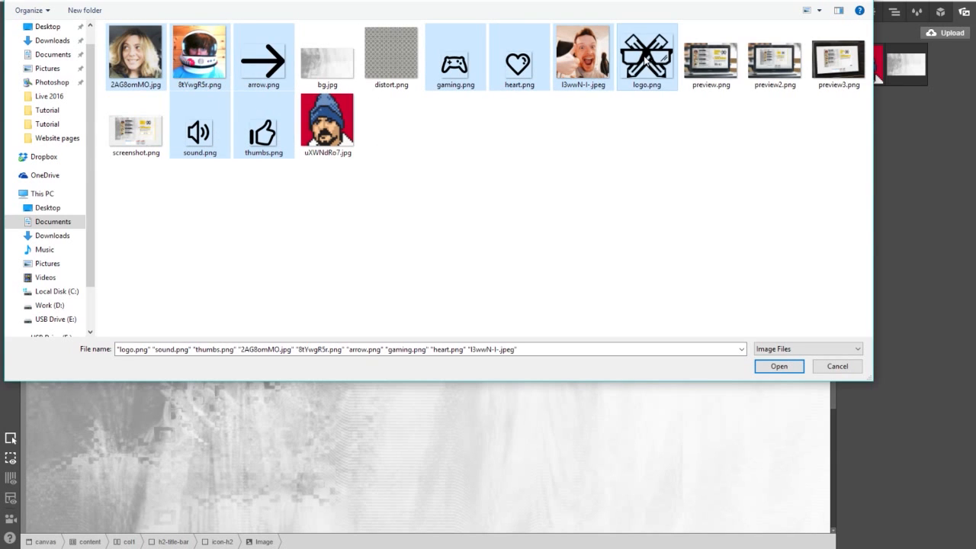
left_click(778, 366)
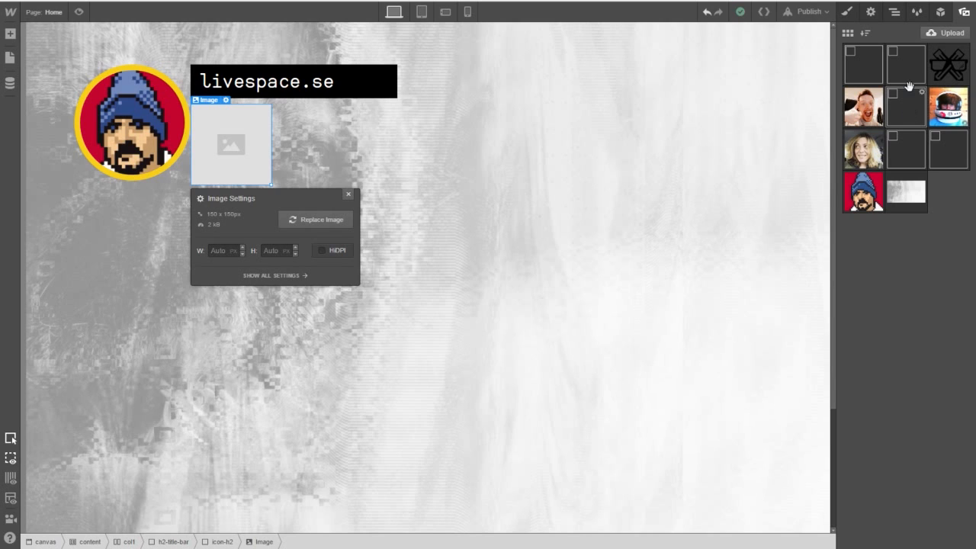
Replace the placeholder image in the icon-h2 block with the sound icon.
left_click(865, 74)
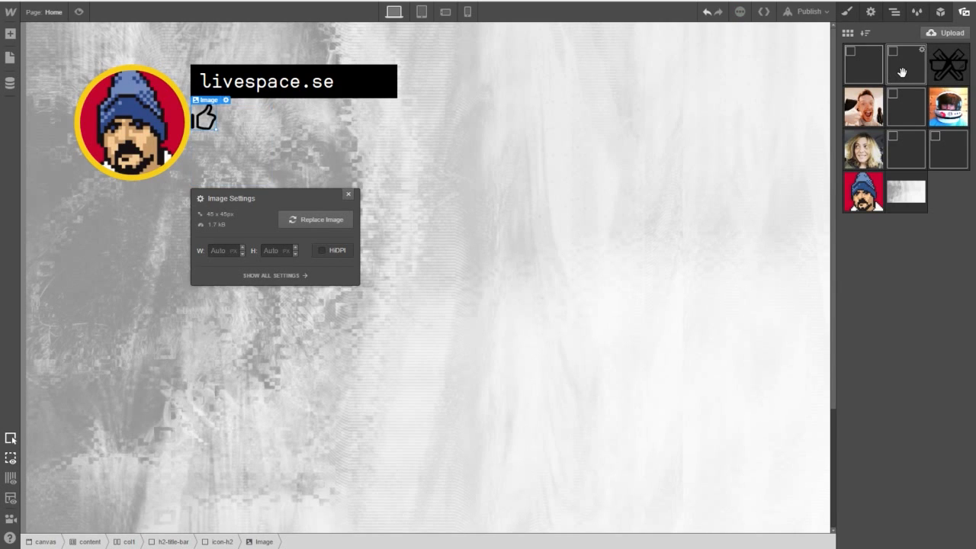
left_click(903, 73)
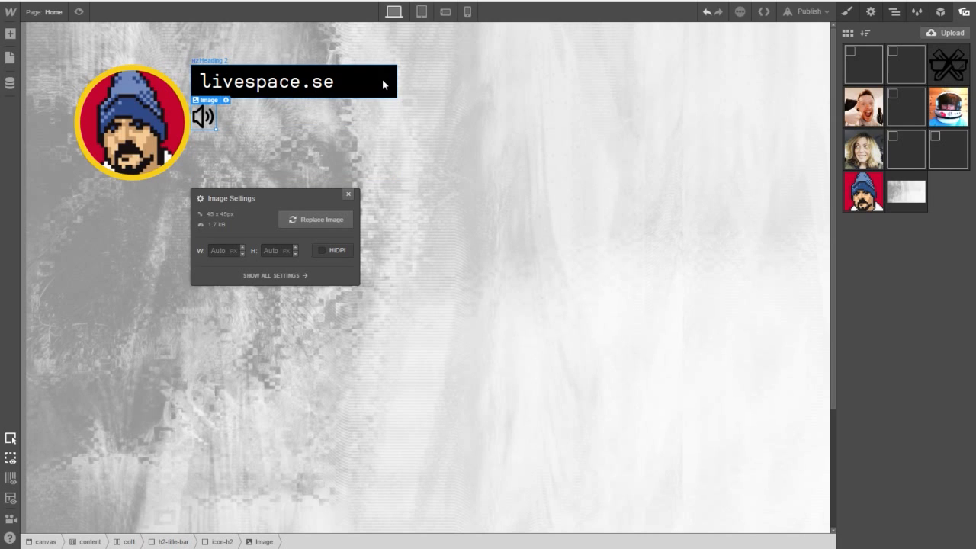
left_click(343, 81)
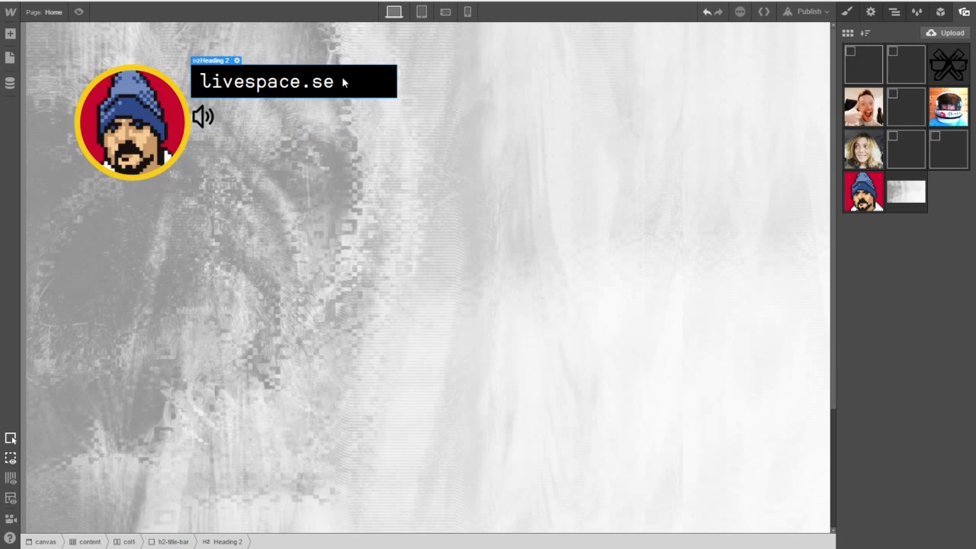
Move the empty div block out of h2-title-bar so it sits directly in col1, after the title bar.
left_click(895, 11)
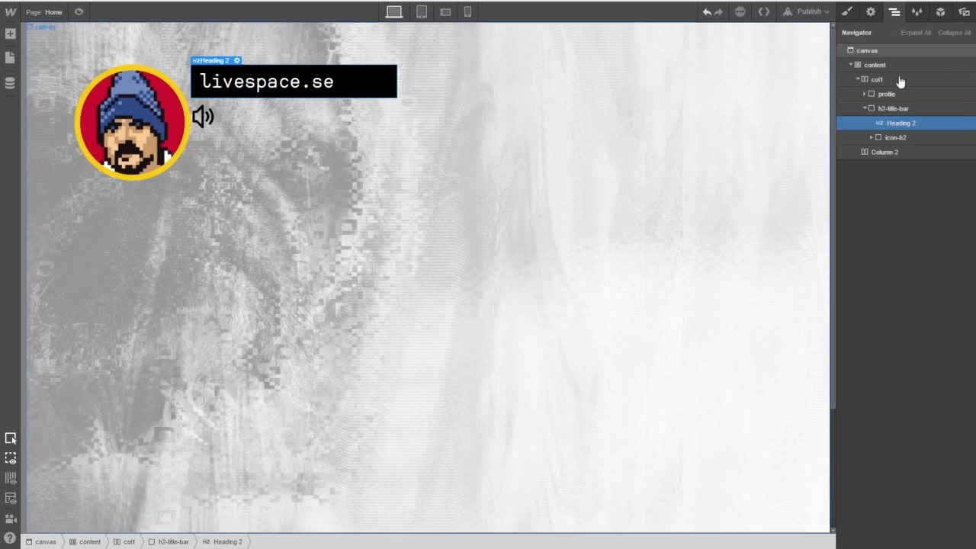
left_click(872, 138)
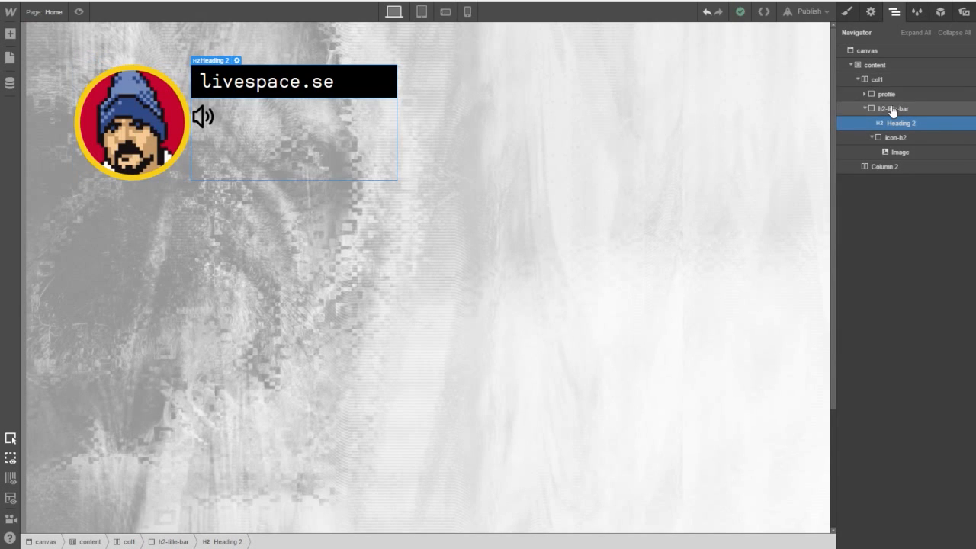
left_click(893, 109)
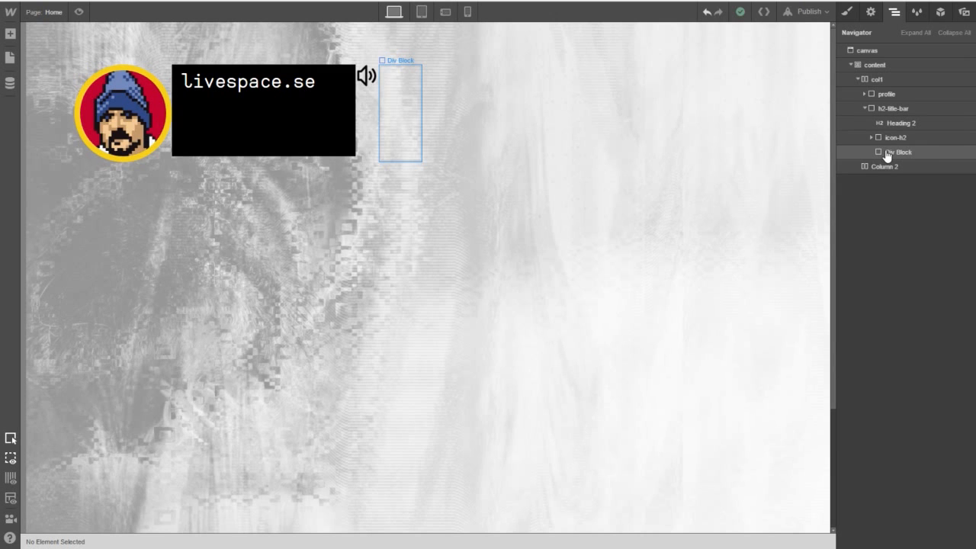
mouse_move(881, 155)
left_mouse_down()
mouse_move(882, 124)
mouse_move(889, 158)
mouse_move(877, 158)
mouse_move(894, 165)
left_mouse_up()
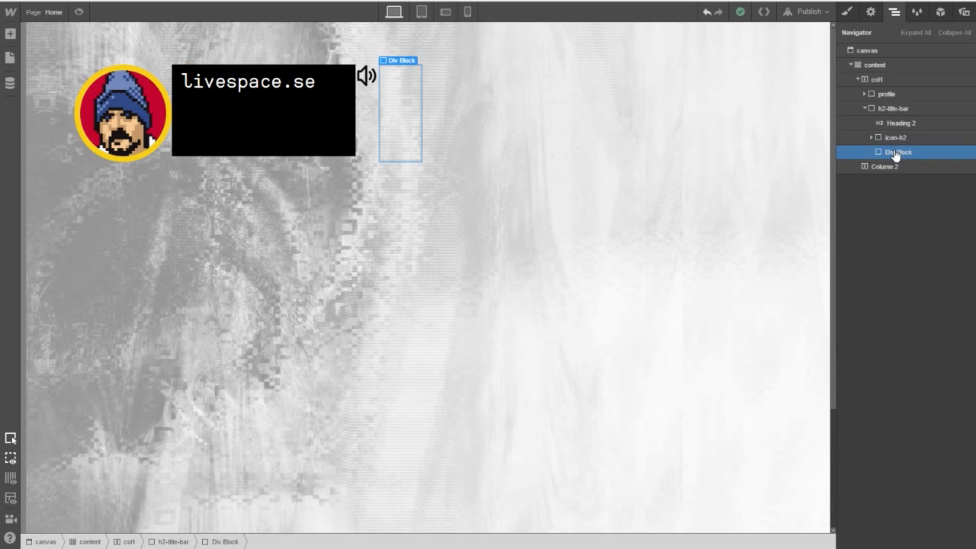
left_click_drag(895, 155, 904, 101)
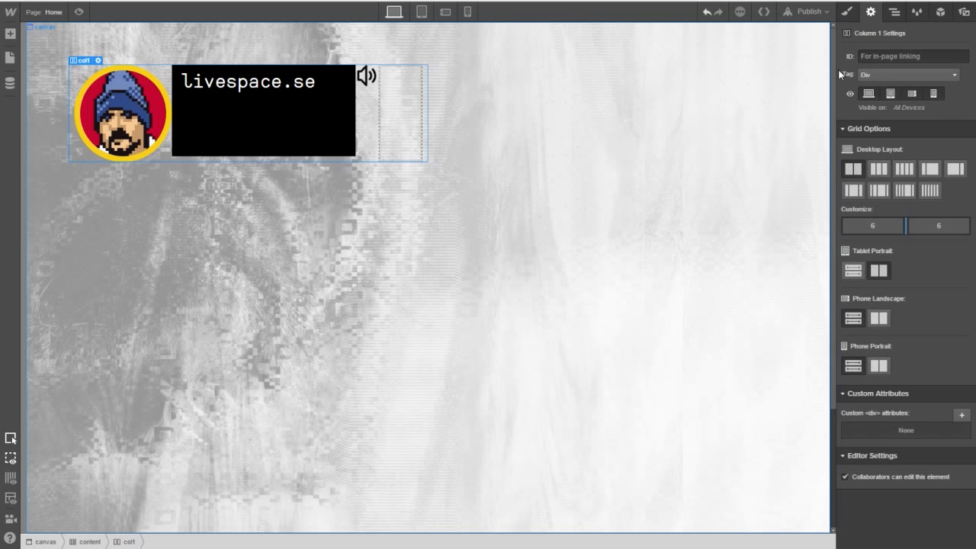
Give the empty div block in col1 the new class profile-information.
left_click(848, 13)
left_click(871, 11)
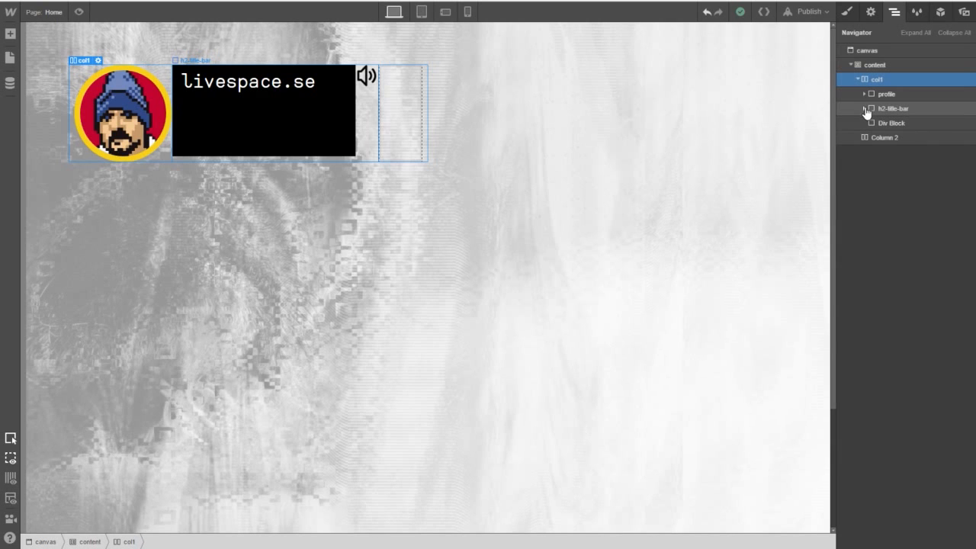
left_click(868, 123)
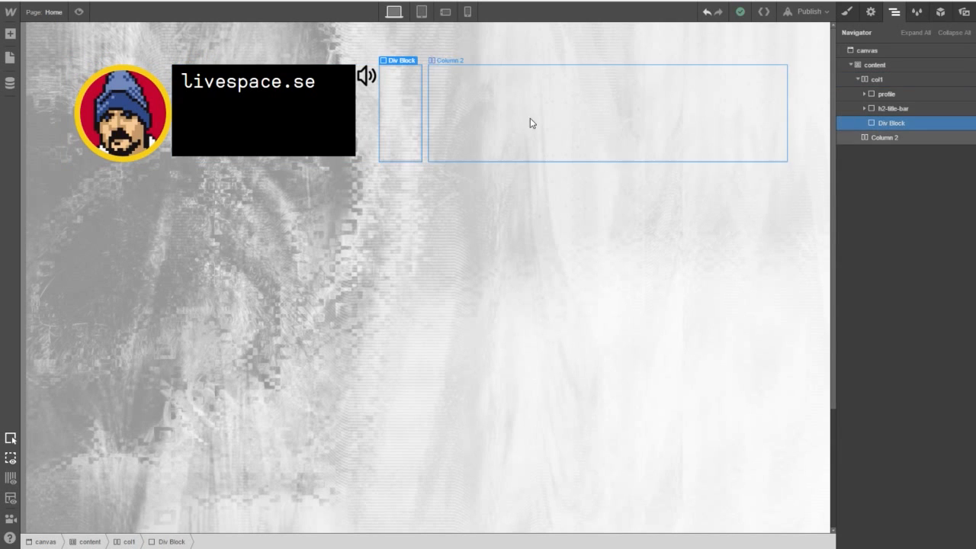
left_click(870, 12)
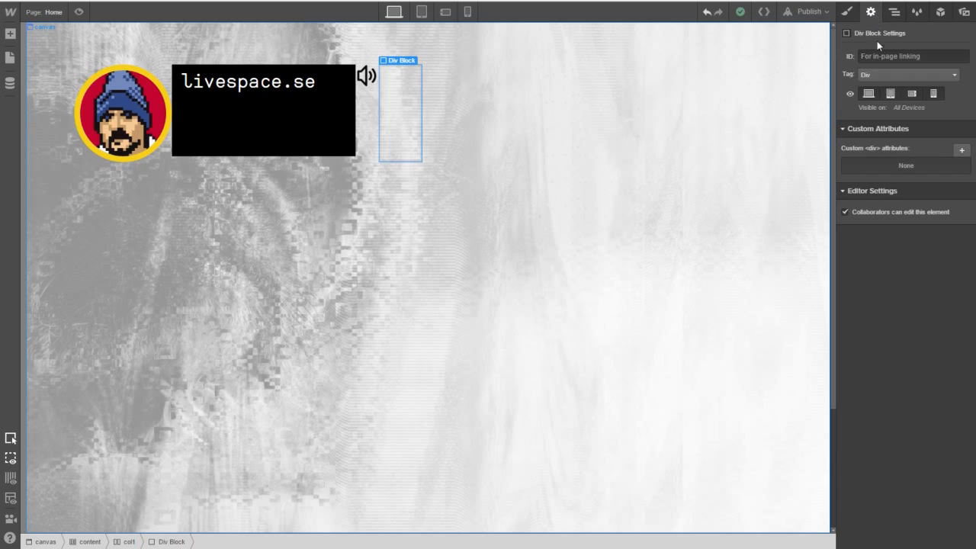
left_click(853, 17)
left_click(888, 62)
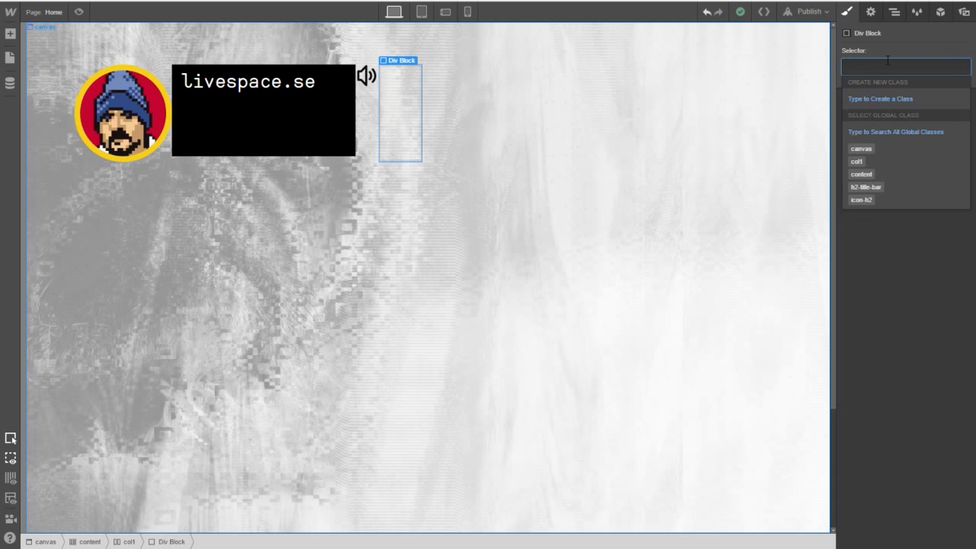
type("profile")
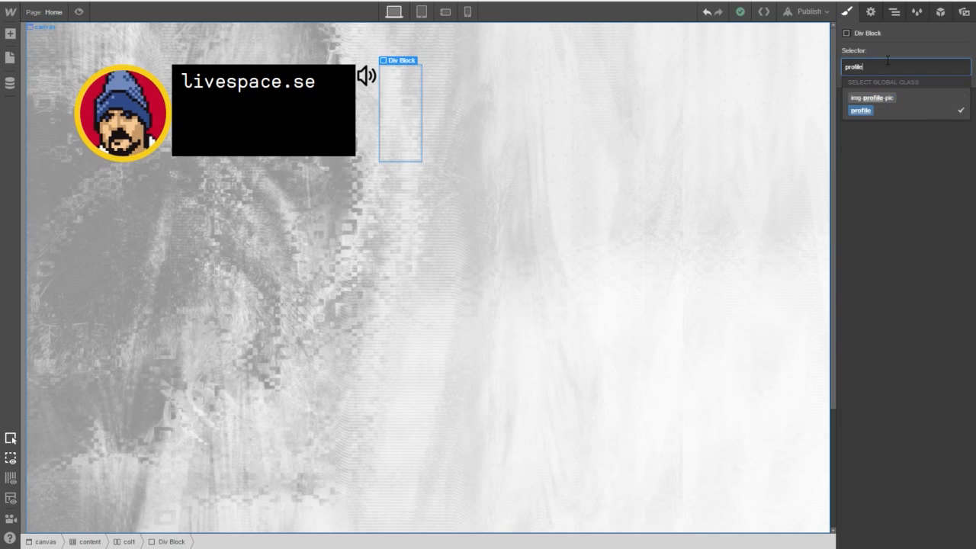
type("-informat")
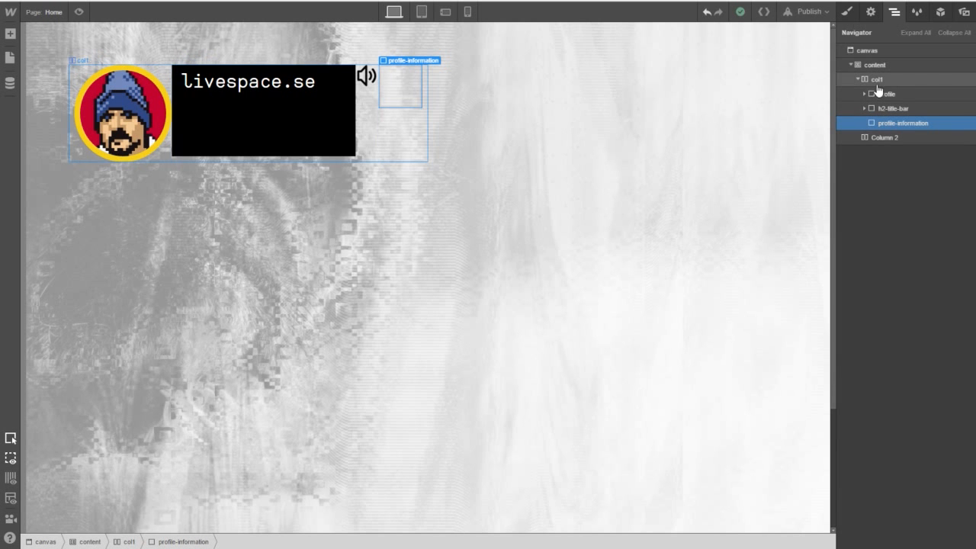
Change the display setting of col1 from flex to block.
left_click(878, 80)
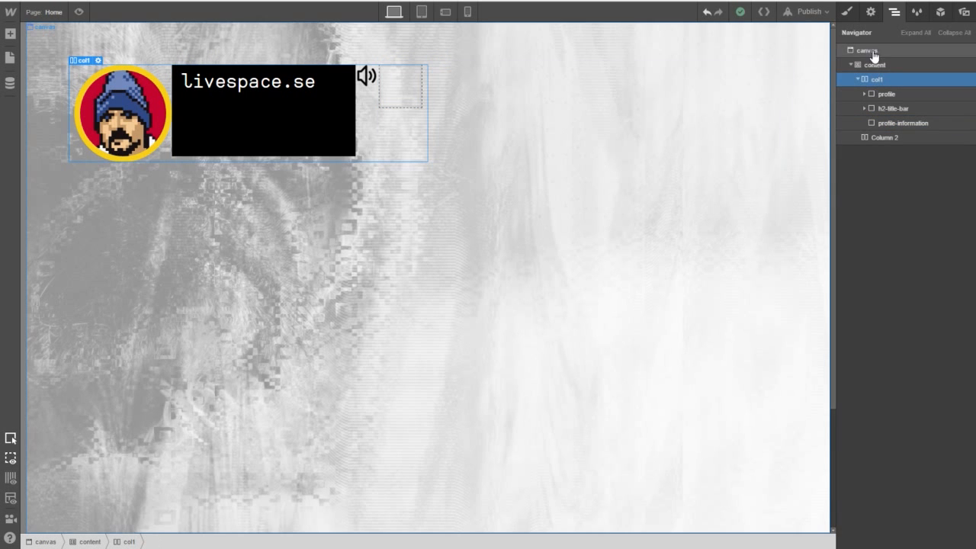
left_click(847, 12)
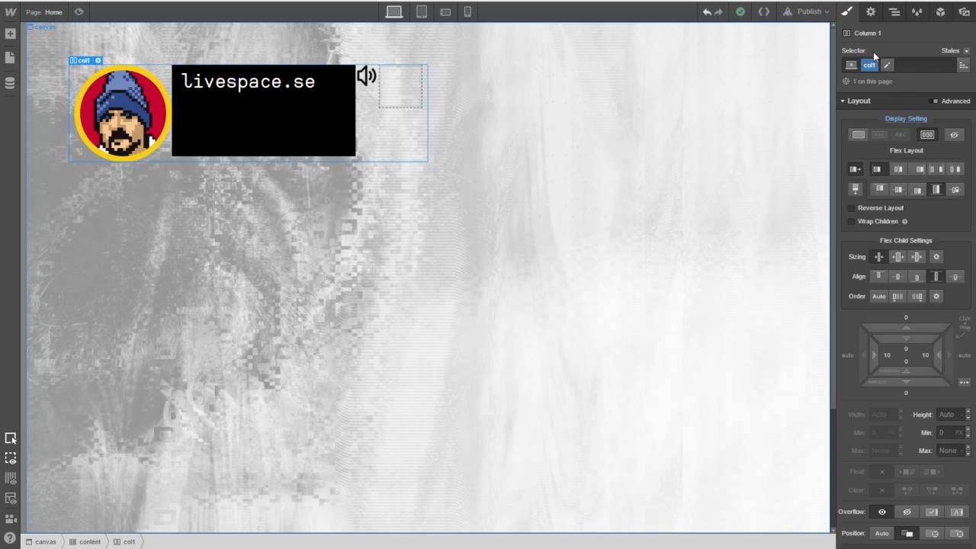
left_click(860, 135)
left_click(871, 12)
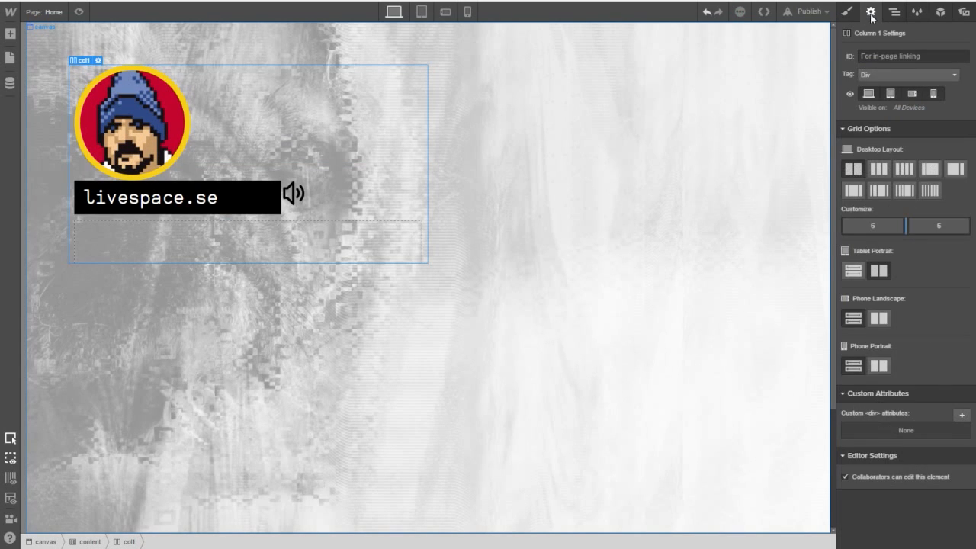
left_click(893, 12)
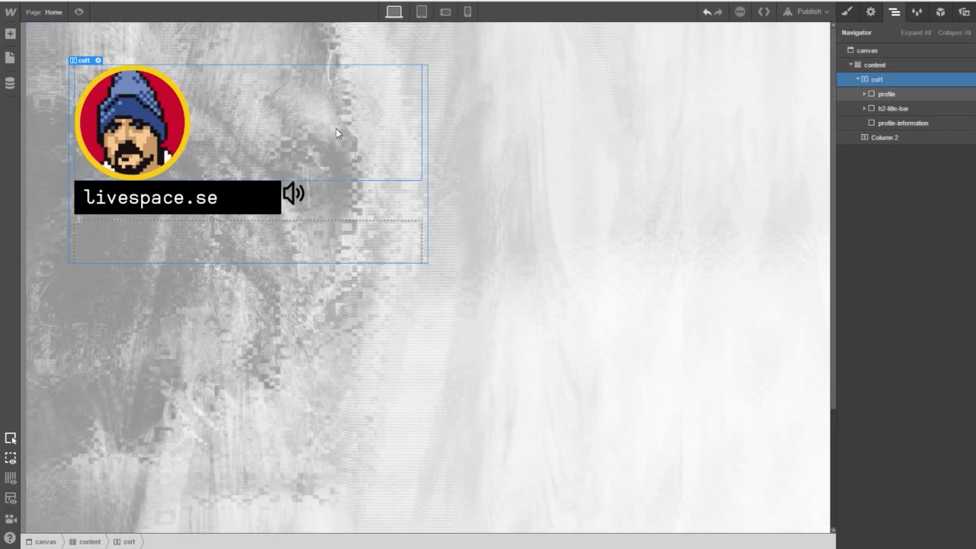
Remove the col1 class from the first column of the content row.
left_click(890, 111)
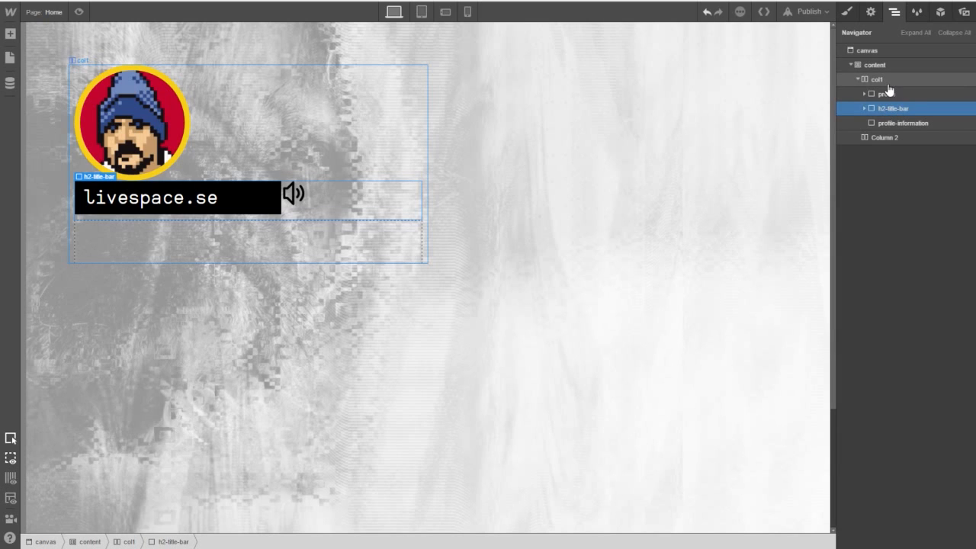
left_click(887, 83)
left_click(872, 19)
left_click(848, 13)
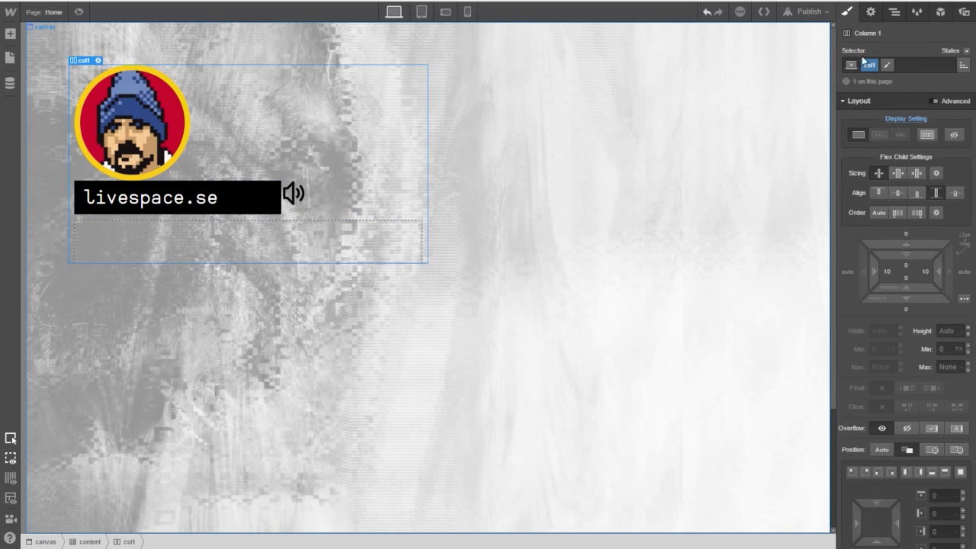
left_click(864, 68)
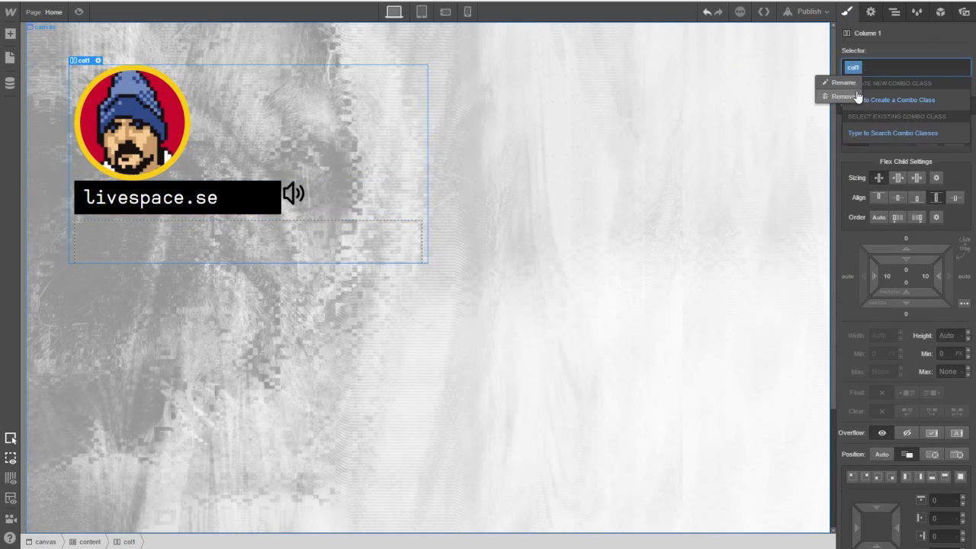
left_click(855, 96)
left_click(884, 39)
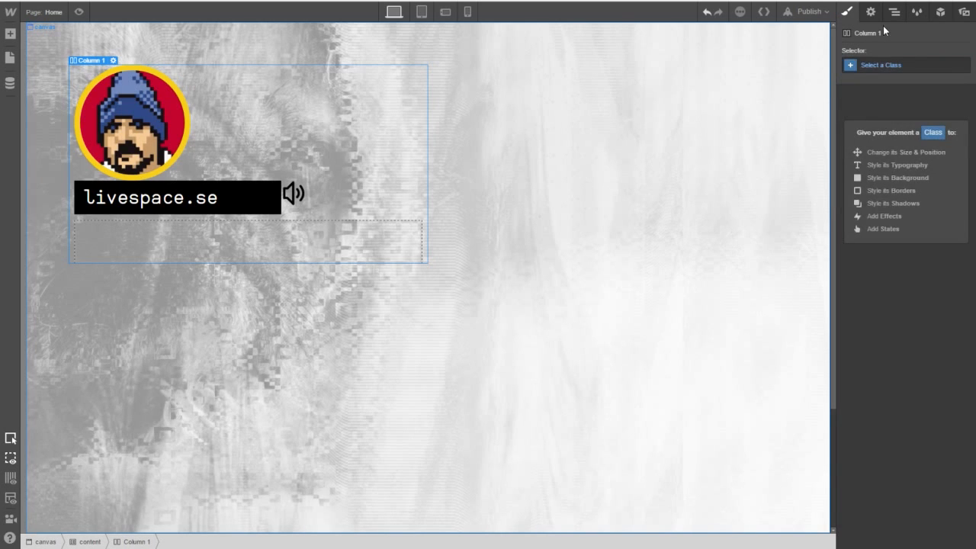
Change the display setting of the profile div block to flex.
left_click(872, 12)
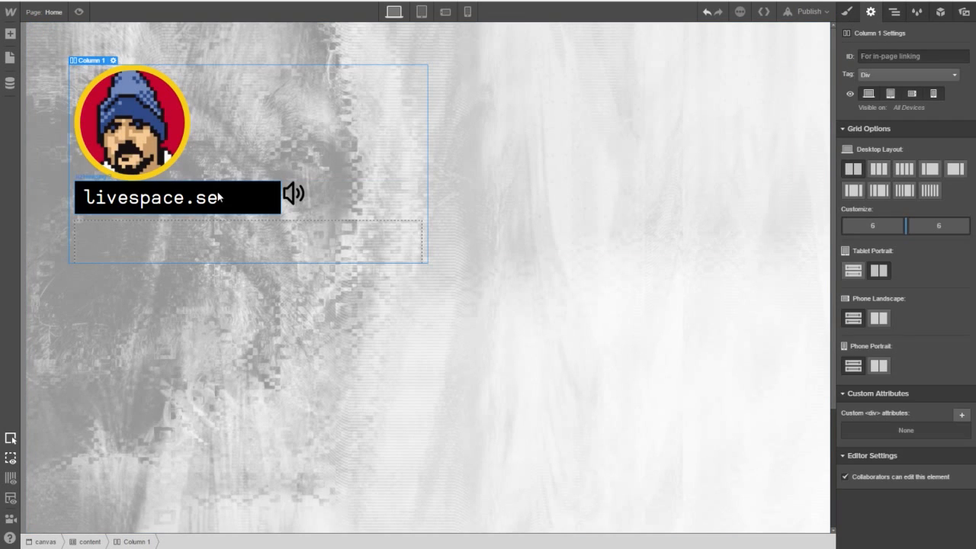
left_click(171, 122)
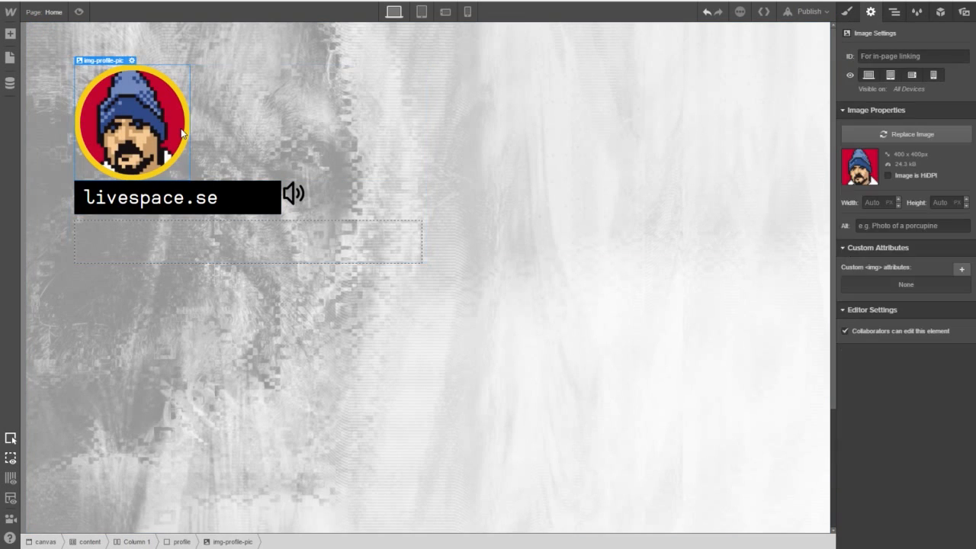
left_click(846, 11)
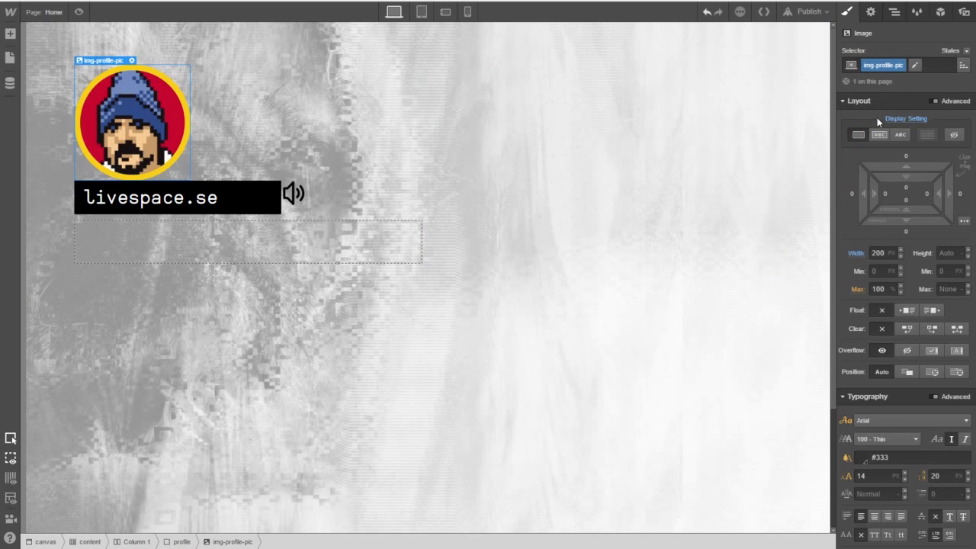
left_click(872, 12)
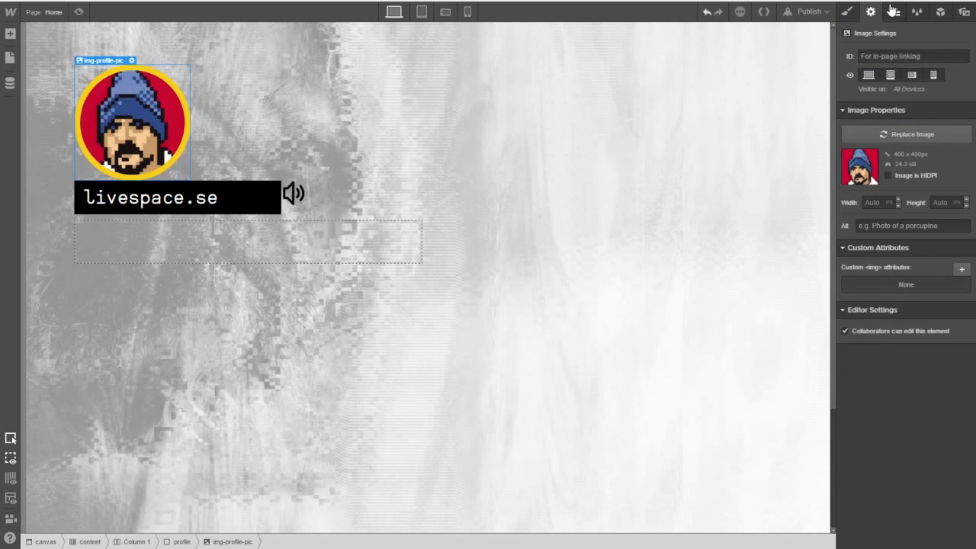
left_click(895, 12)
left_click(882, 95)
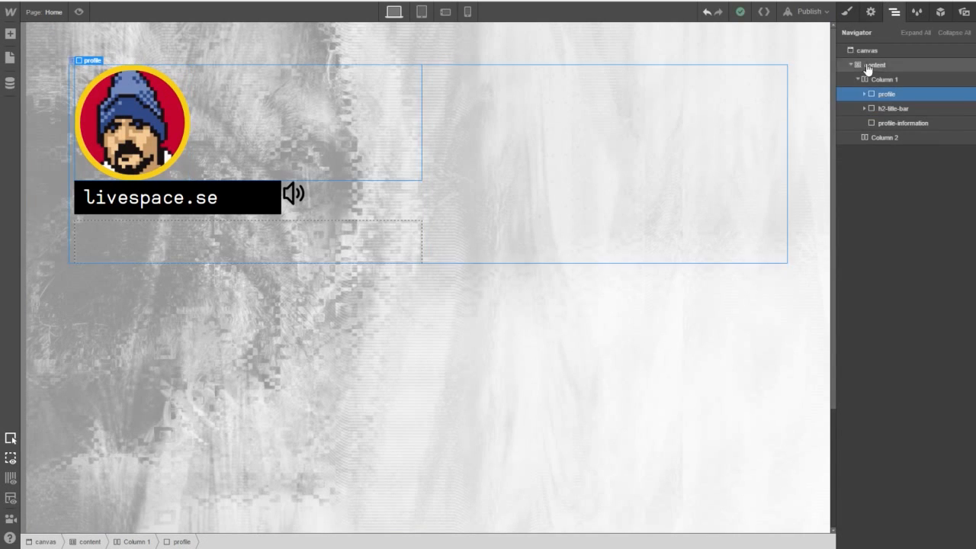
left_click(865, 95)
left_click(865, 94)
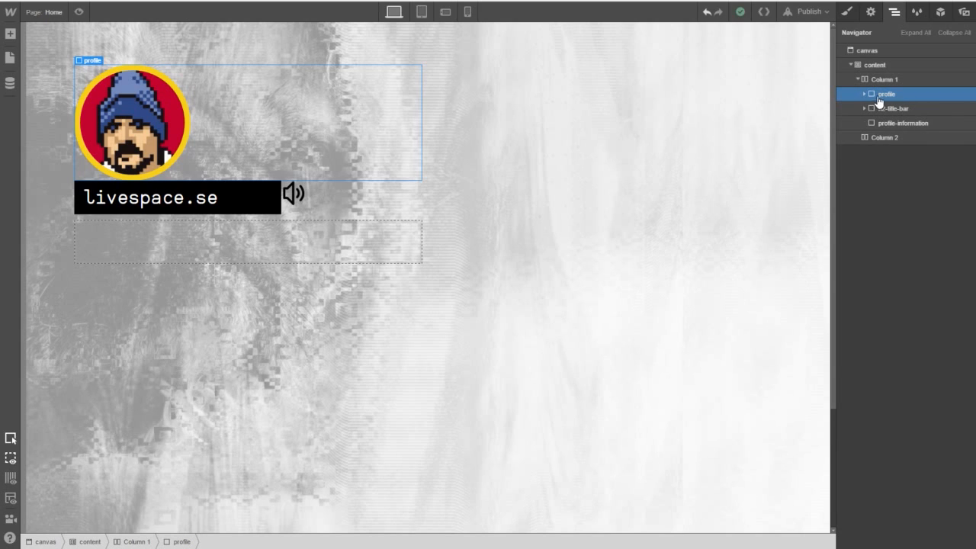
left_click(867, 50)
left_click(872, 12)
left_click(847, 11)
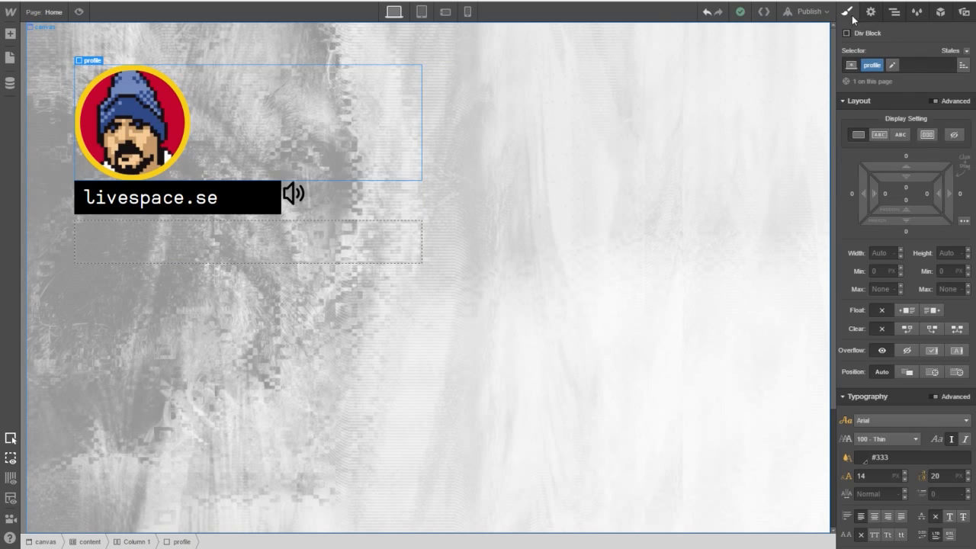
left_click(923, 135)
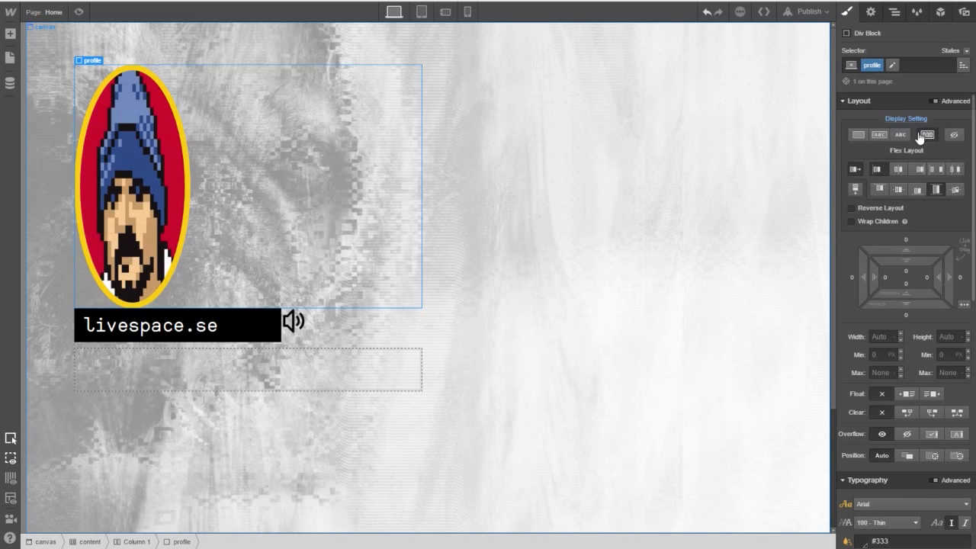
Move the profile-information block into the profile block, directly after img-profile-pic.
left_click(870, 12)
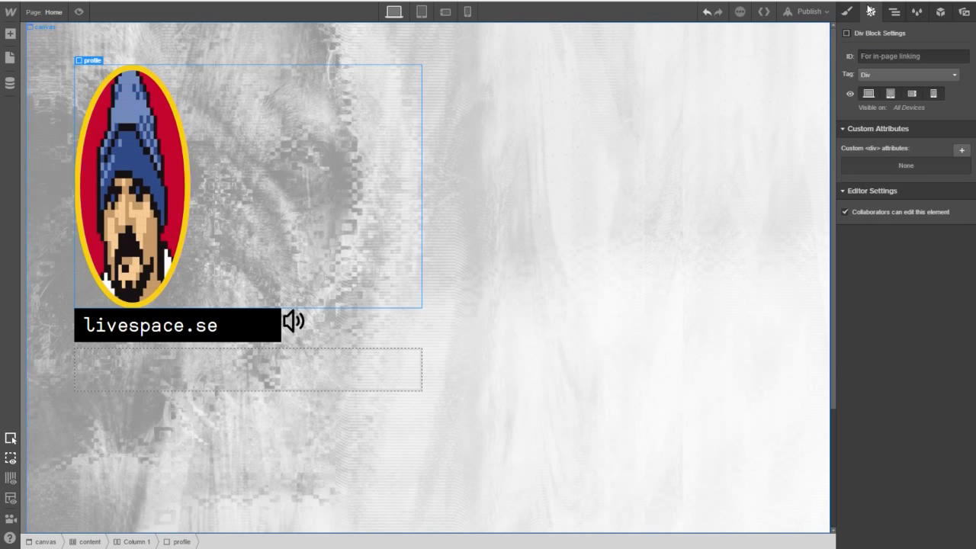
left_click(847, 11)
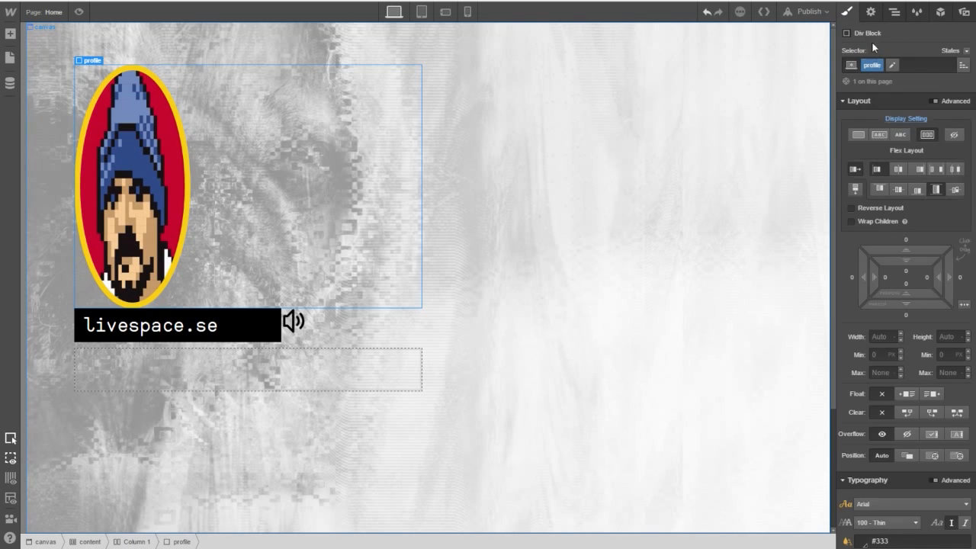
left_click(895, 13)
left_click(880, 15)
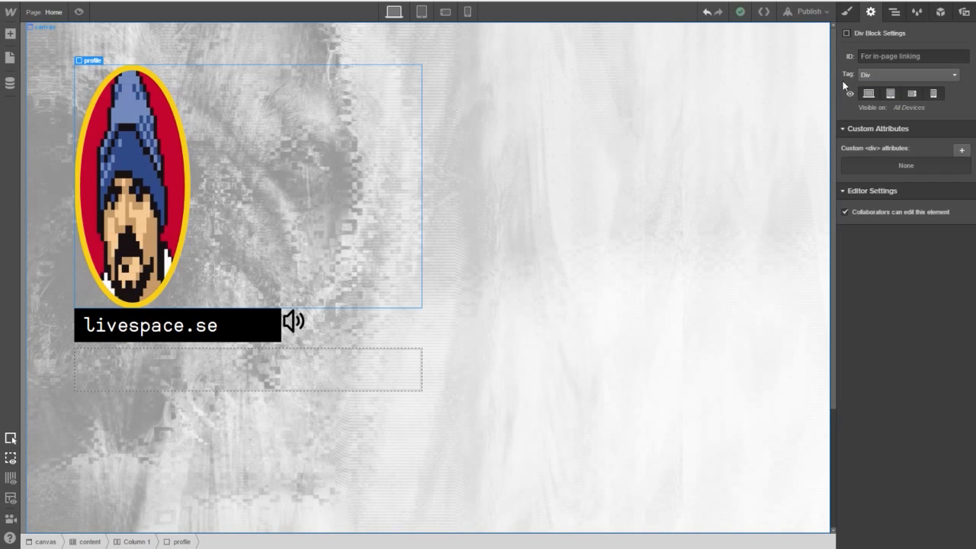
left_click(361, 351)
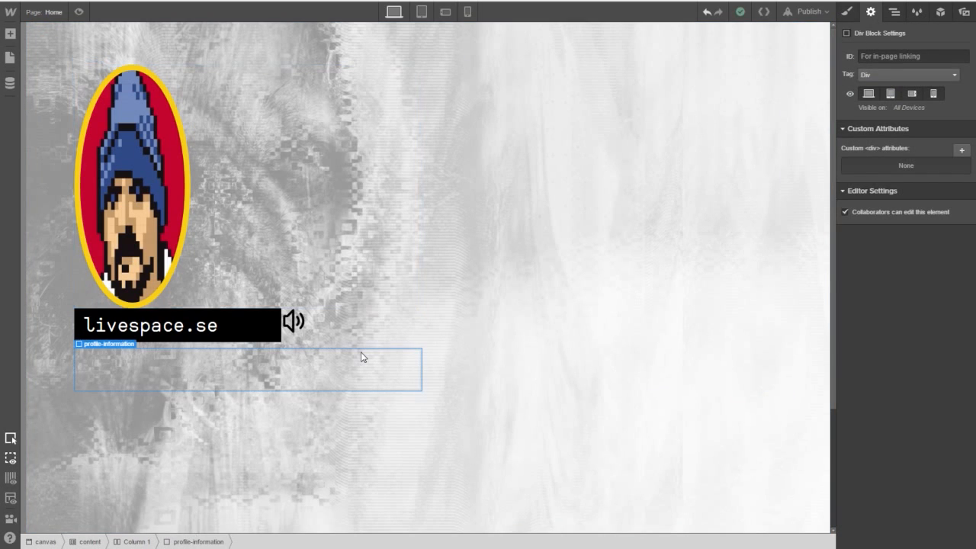
left_click(247, 339)
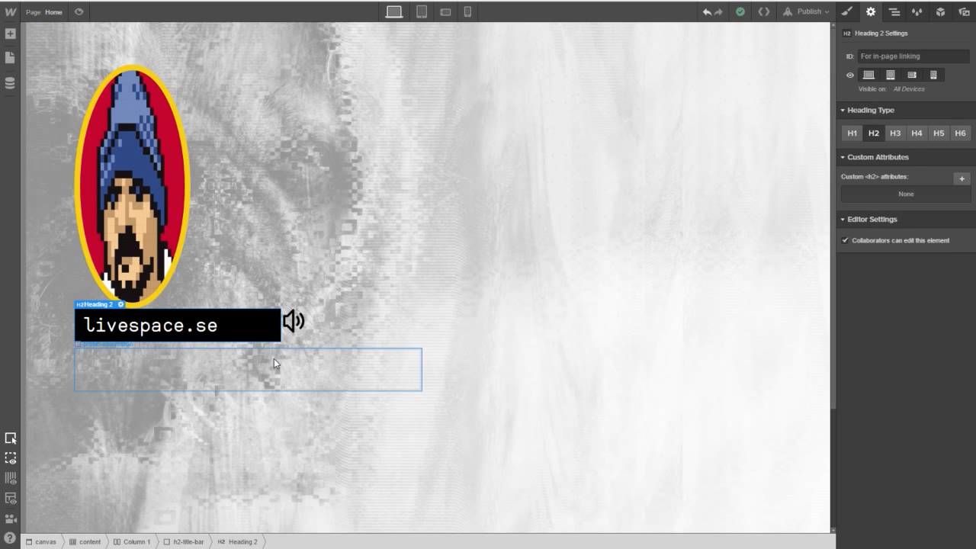
left_click(274, 359)
left_click(894, 11)
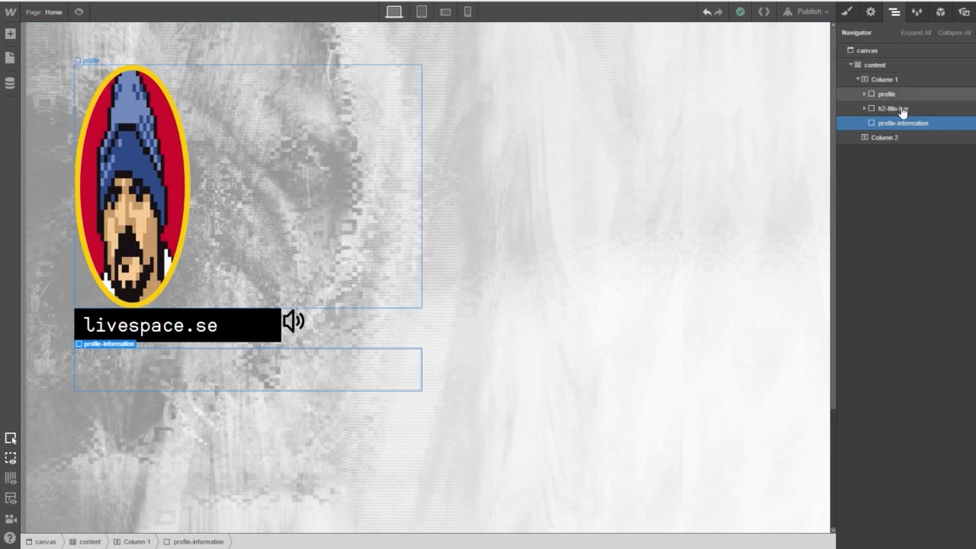
left_click(865, 95)
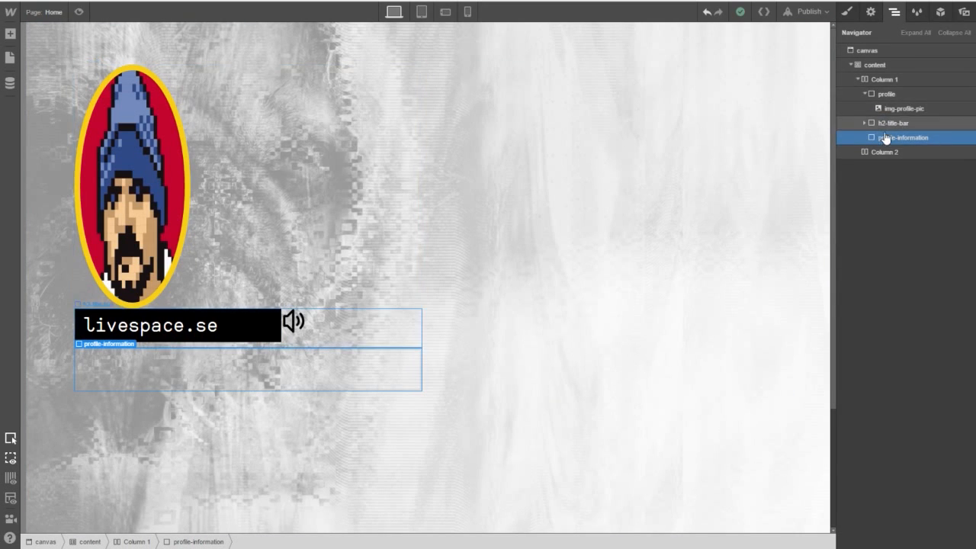
left_click_drag(873, 136, 896, 123)
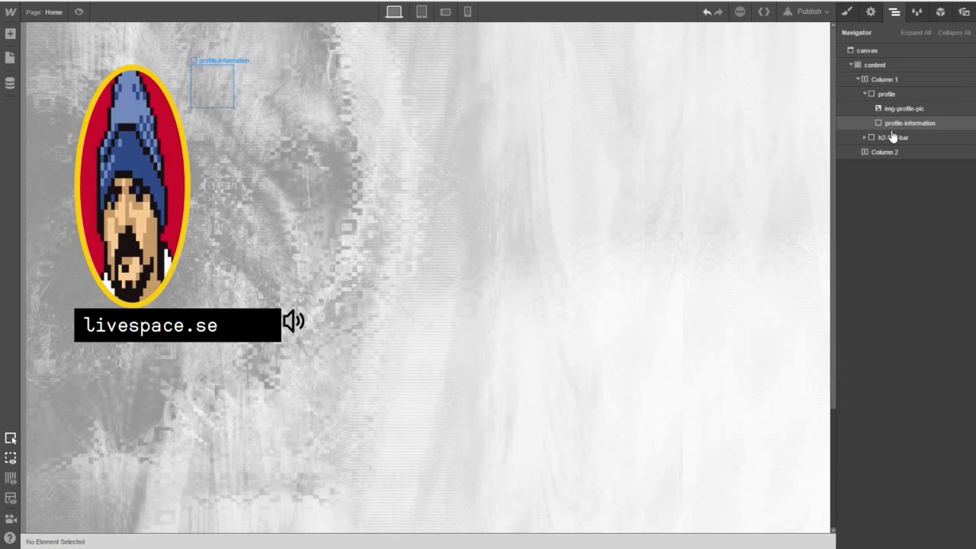
Move Heading 2 and the icon-h2 block out of h2-title-bar into profile-information, with the icon after the heading.
left_click(896, 140)
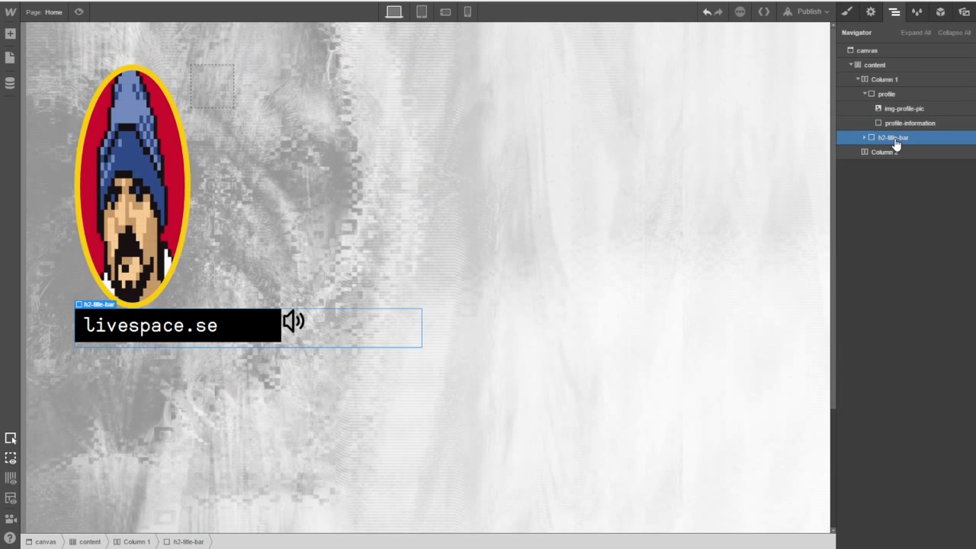
left_click(865, 138)
left_click(900, 154)
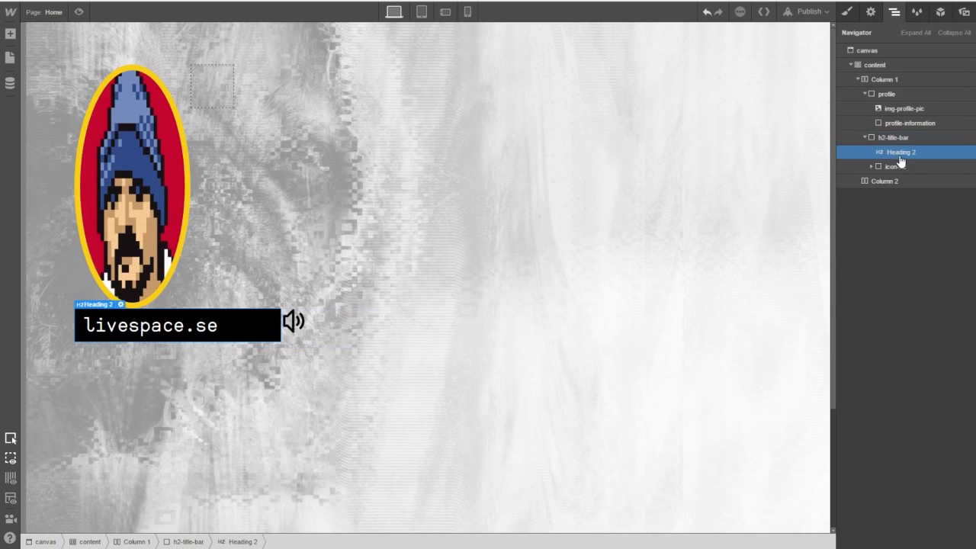
left_click_drag(901, 154, 920, 129)
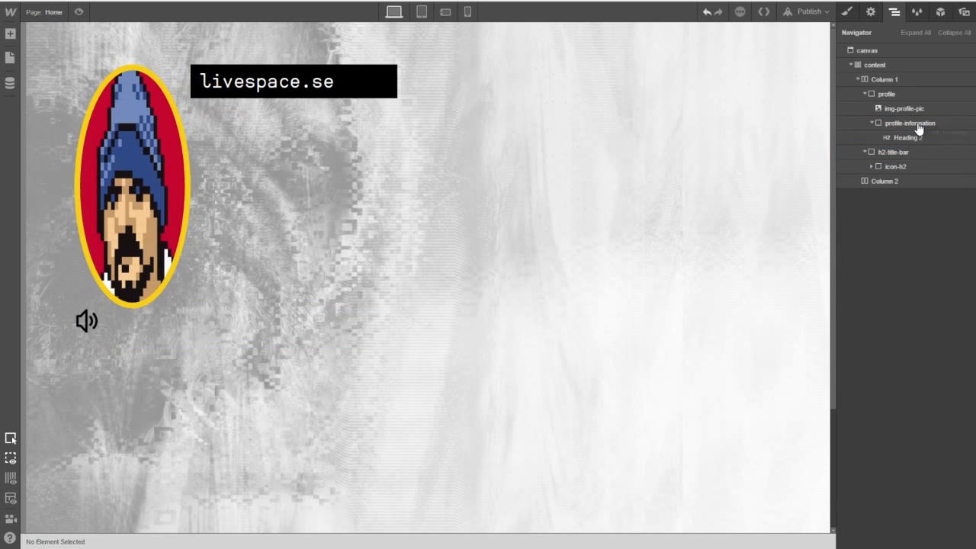
left_click(899, 166)
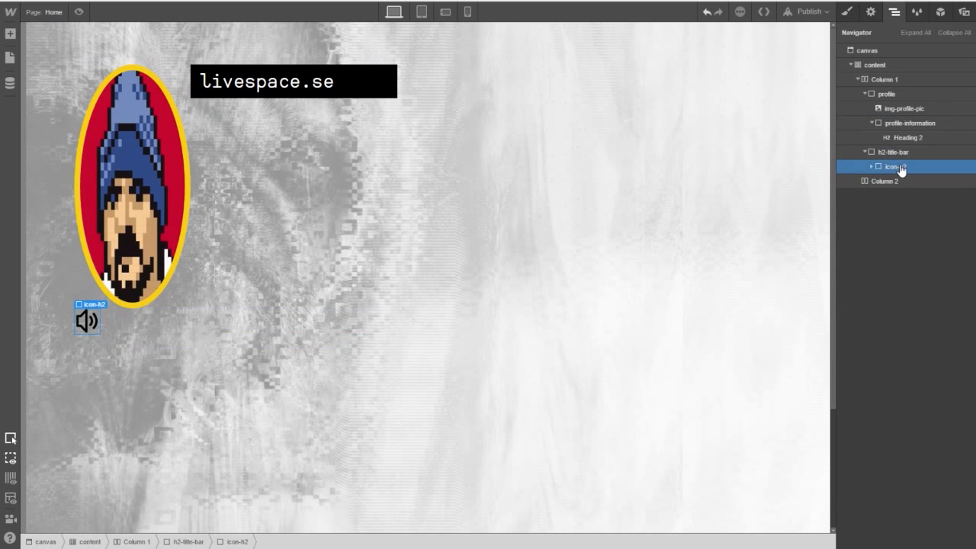
left_click_drag(898, 166, 913, 150)
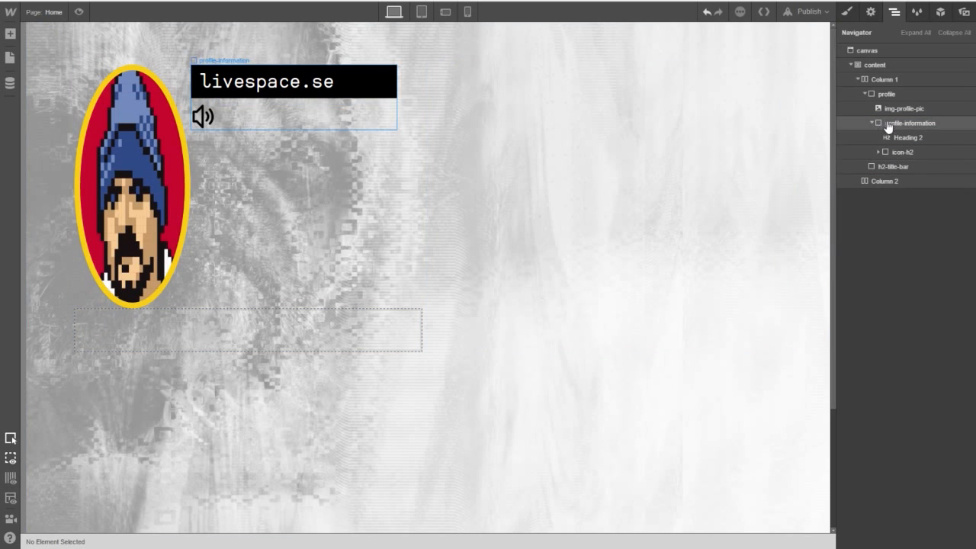
Set the vertical alignment of the profile block's flex children to start instead of stretch.
left_click(888, 96)
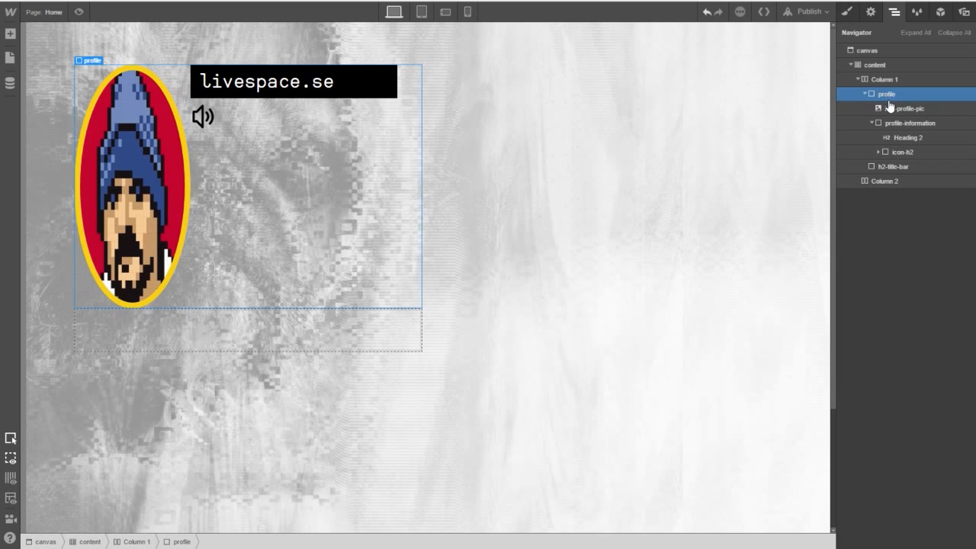
left_click(873, 16)
left_click(848, 14)
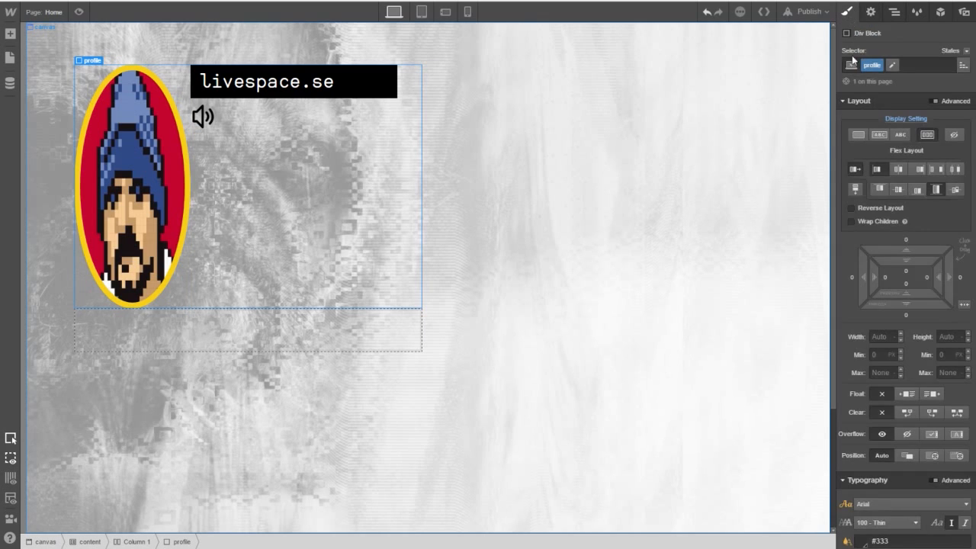
left_click(884, 191)
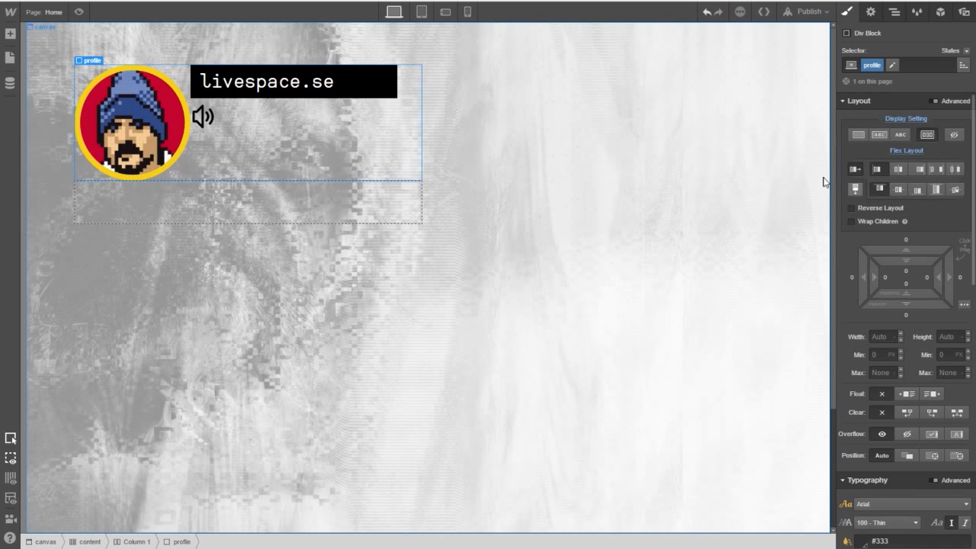
Change the display setting of the profile-information block to flex, with its children in a horizontal row.
left_click(894, 11)
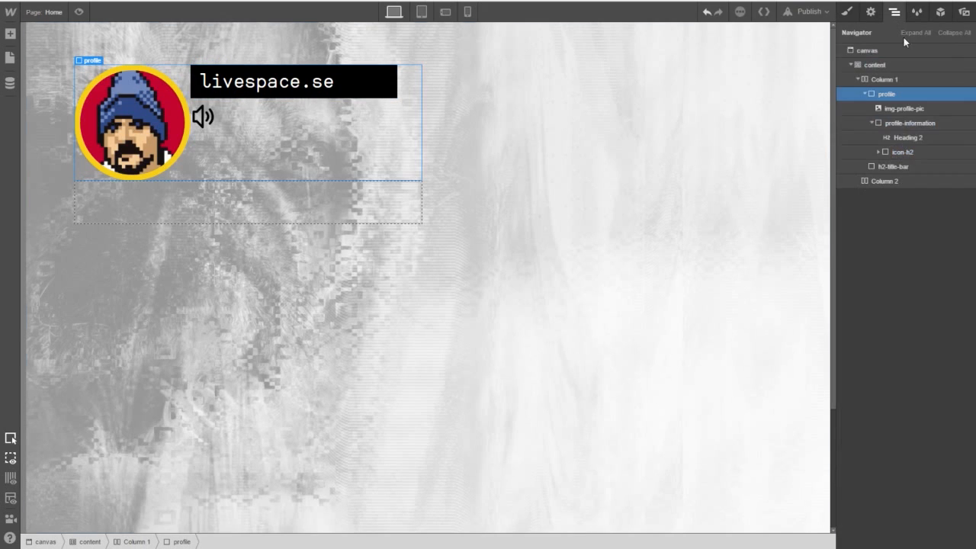
left_click(906, 155)
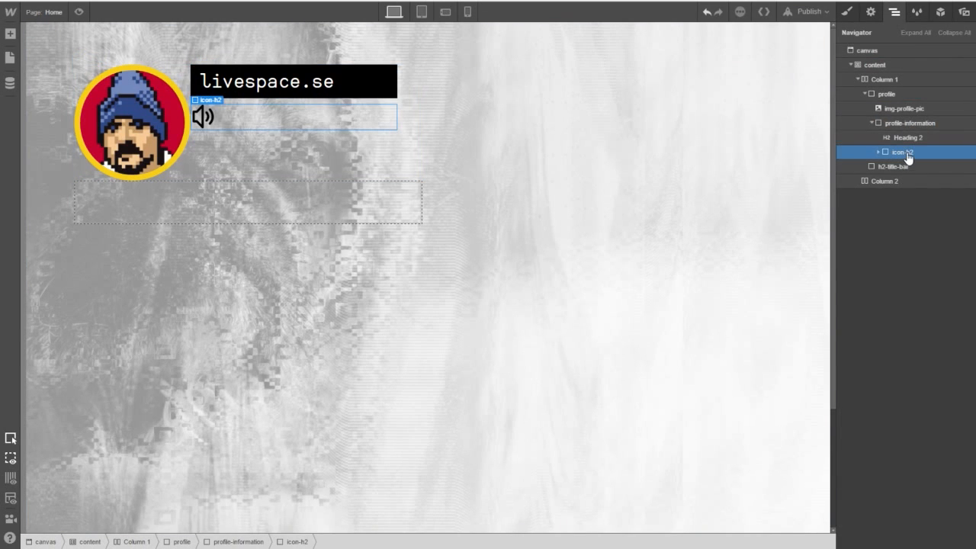
left_click(908, 140)
left_click(909, 127)
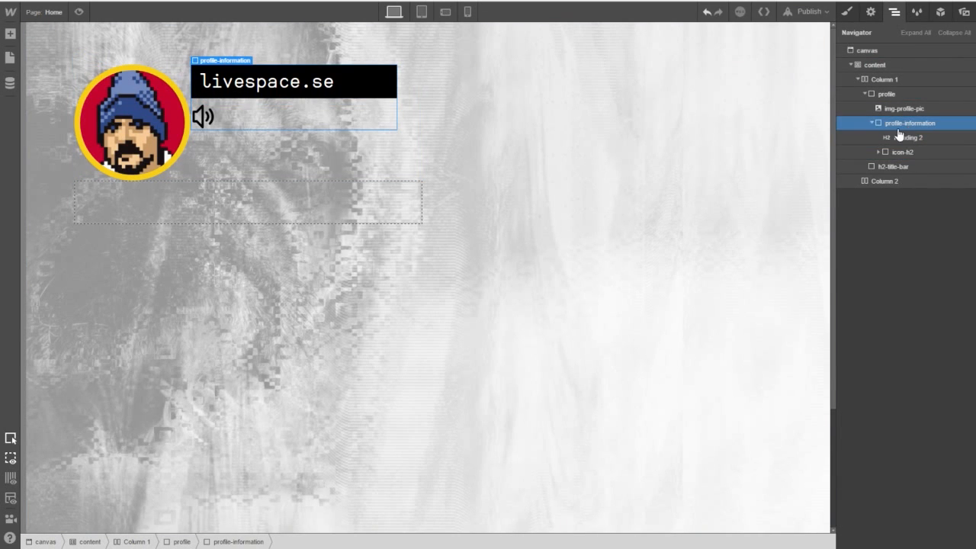
left_click(852, 14)
left_click(870, 12)
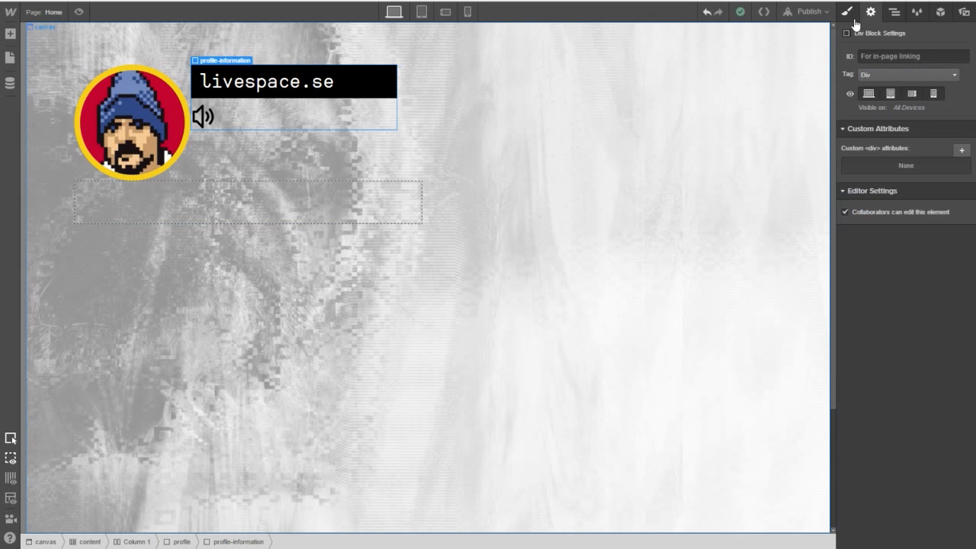
left_click(846, 12)
left_click(928, 135)
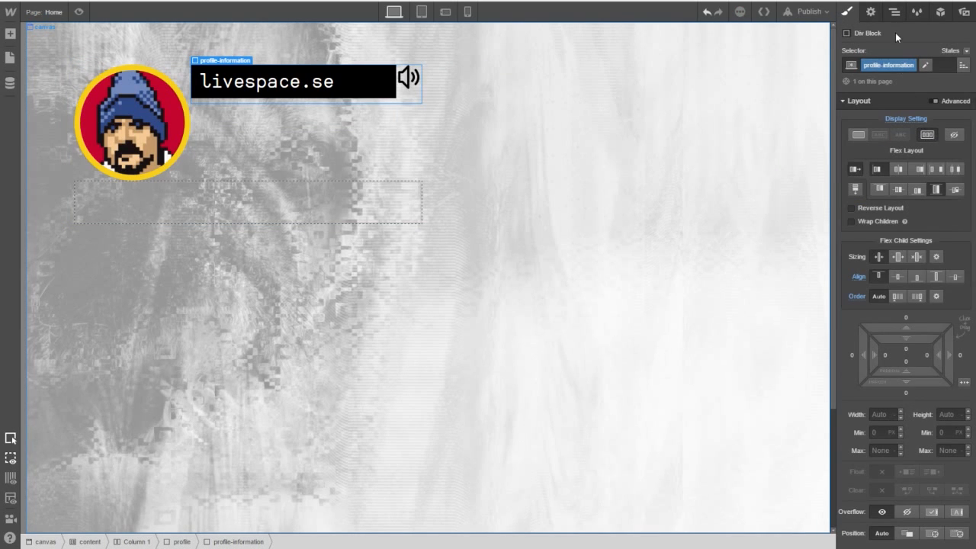
Give the icon-h2 block 7 px of top padding and 9 px of left padding to space the sound icon from the heading.
left_click(872, 13)
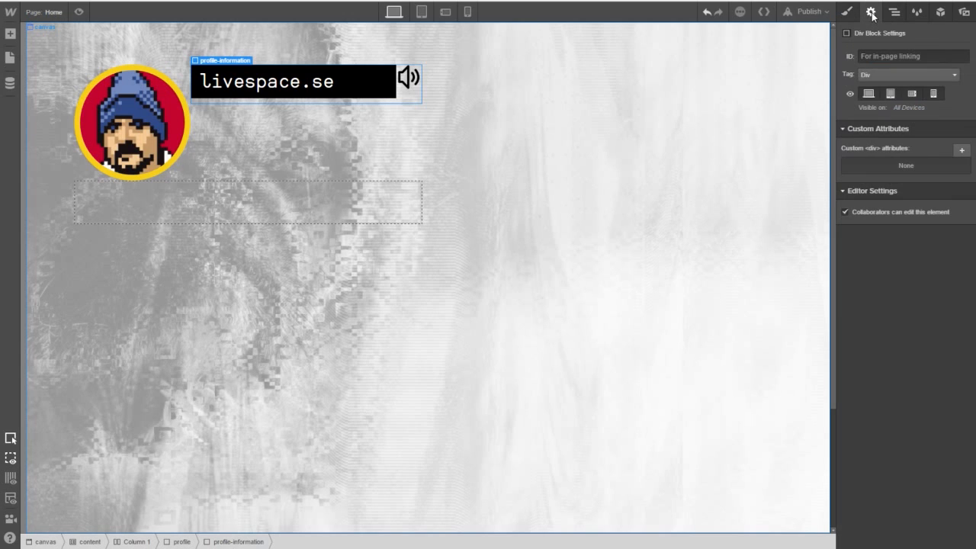
left_click(894, 12)
left_click(904, 152)
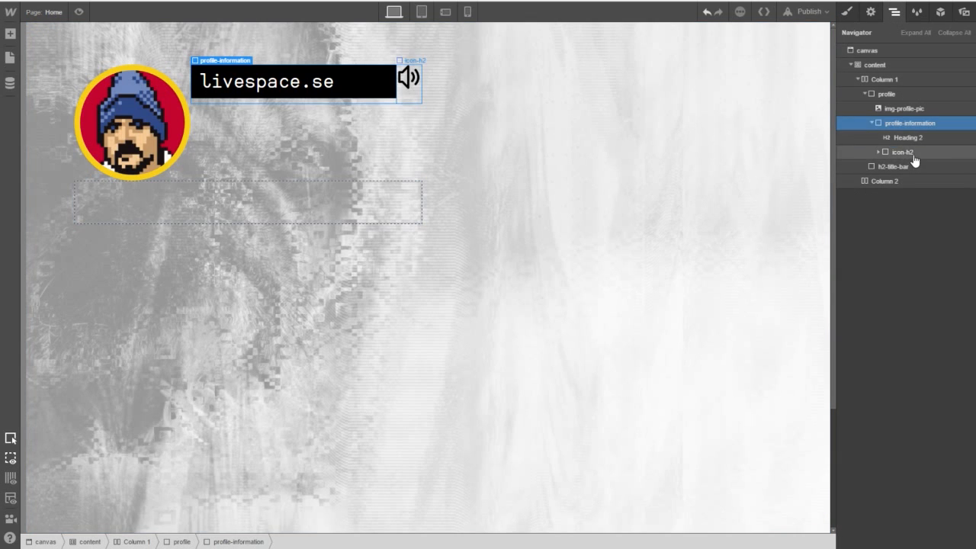
left_click(846, 13)
left_click_drag(917, 256, 865, 278)
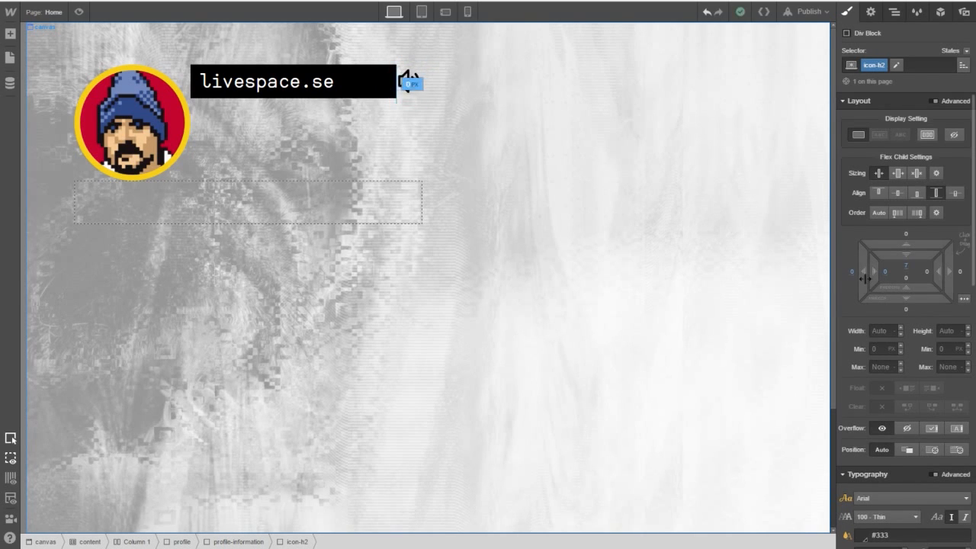
mouse_move(937, 273)
left_mouse_down()
mouse_move(905, 277)
mouse_move(946, 278)
left_mouse_up()
mouse_move(874, 271)
left_mouse_down()
mouse_move(912, 271)
mouse_move(875, 272)
left_mouse_up()
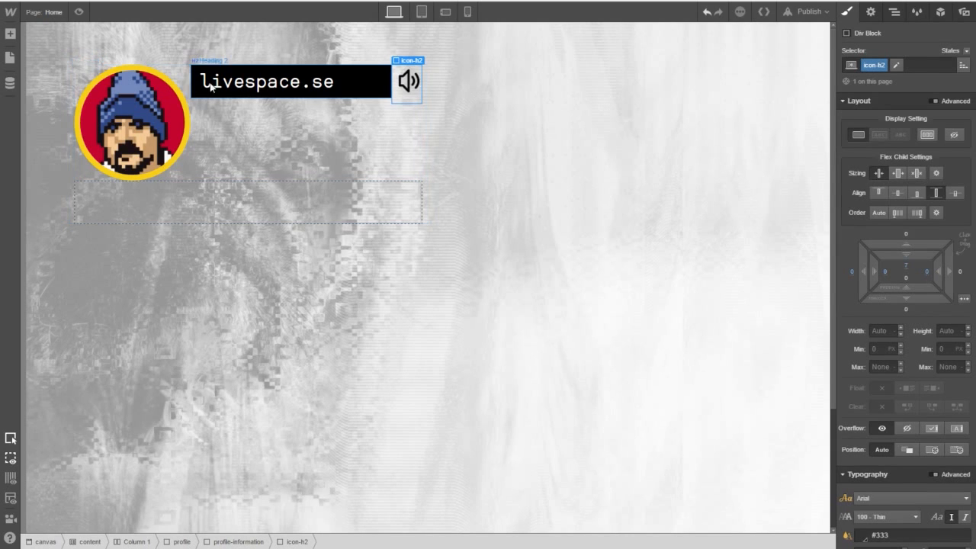
Switch to Photoshop and check how mockup.psd arranges the profile picture, title bar, icon and description text.
left_click(251, 139)
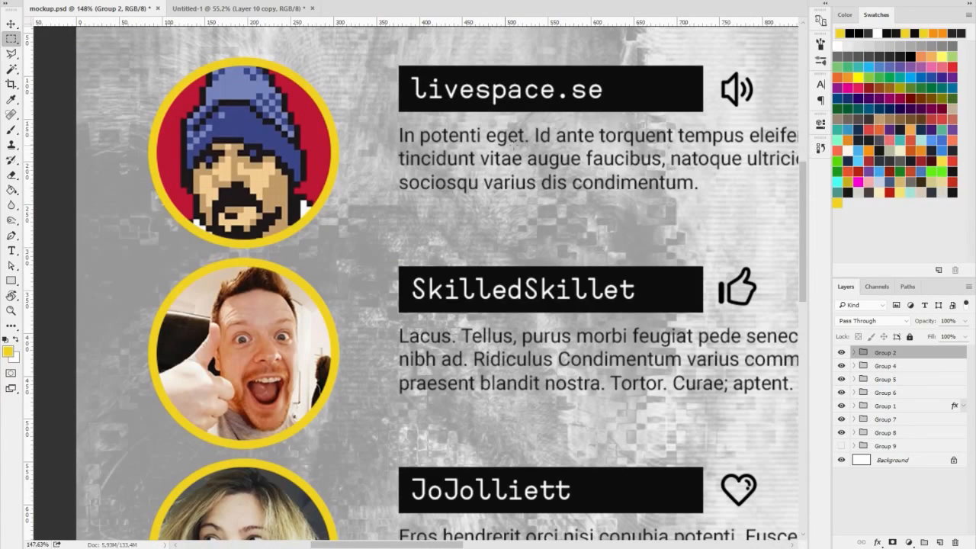
left_click_drag(612, 149, 471, 161)
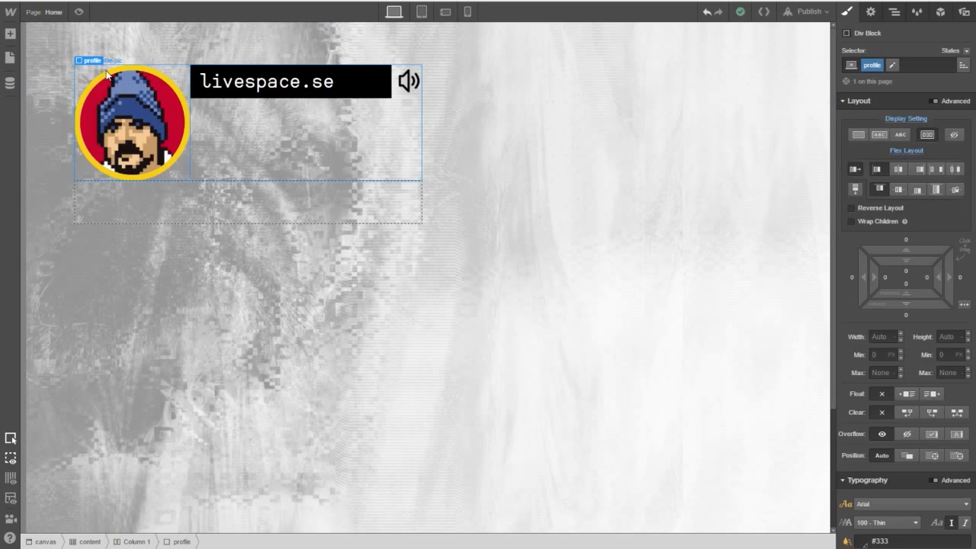
Switch back to Webflow and try to add a paragraph below the title heading in the profile block.
left_click(10, 34)
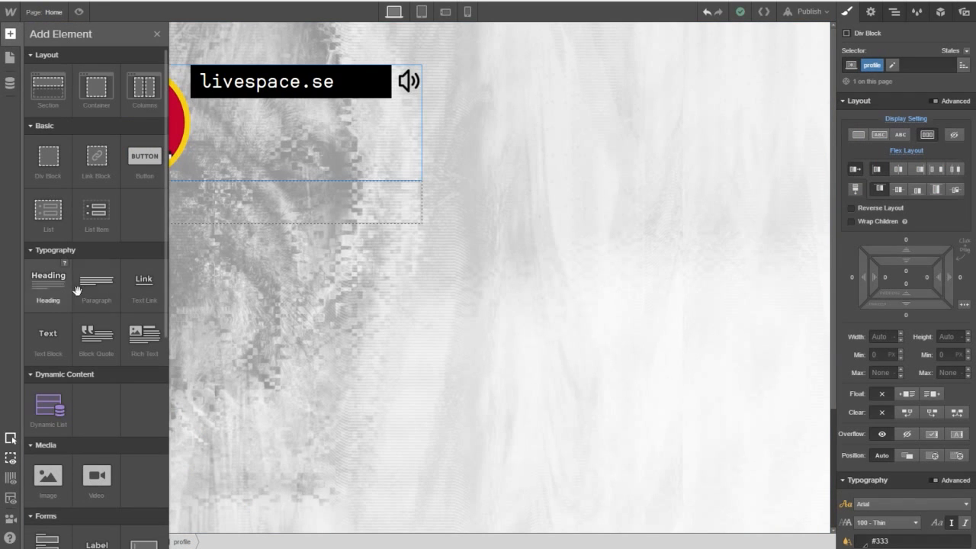
left_click_drag(97, 286, 356, 136)
key("ctrl+z")
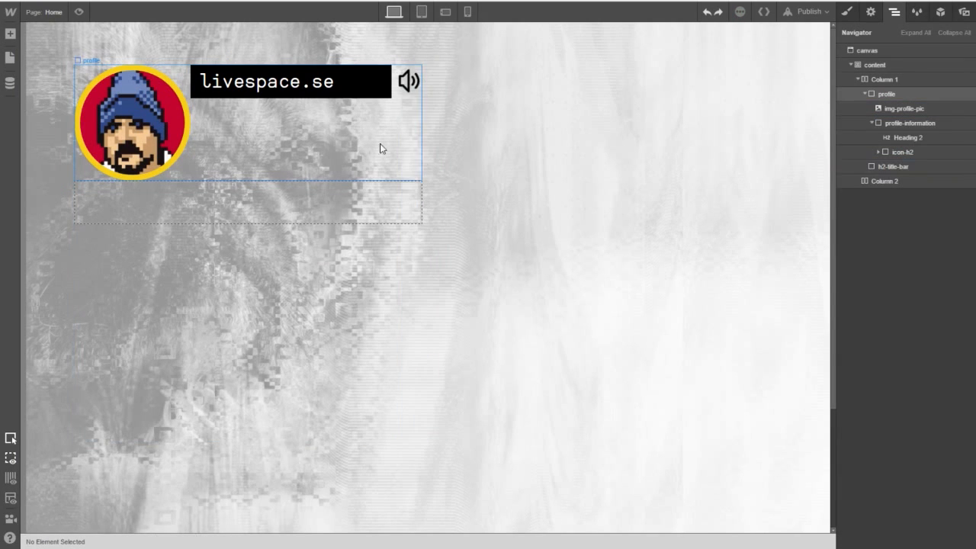
Try placing a new div block between the profile block and the h2-title-bar block.
left_click(873, 123)
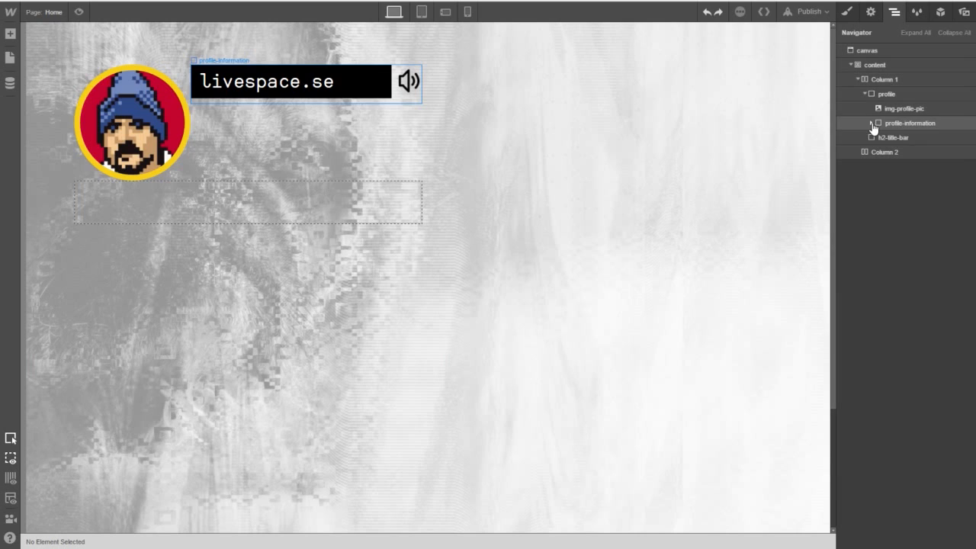
left_click(887, 127)
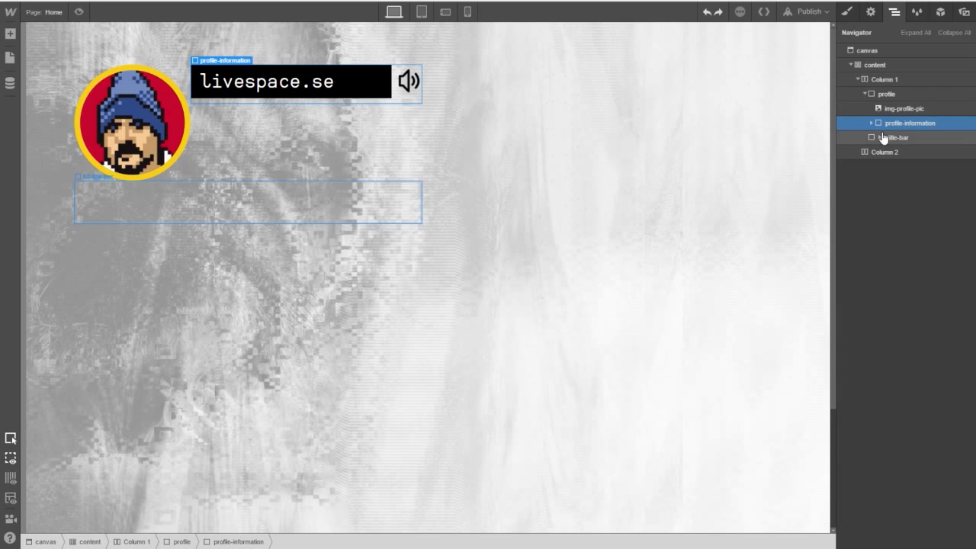
left_click(884, 138)
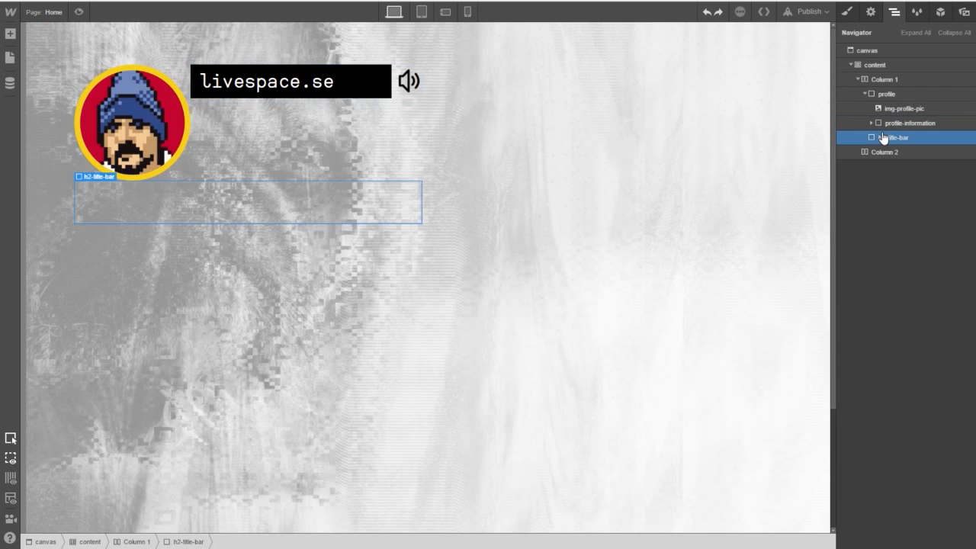
left_click(10, 34)
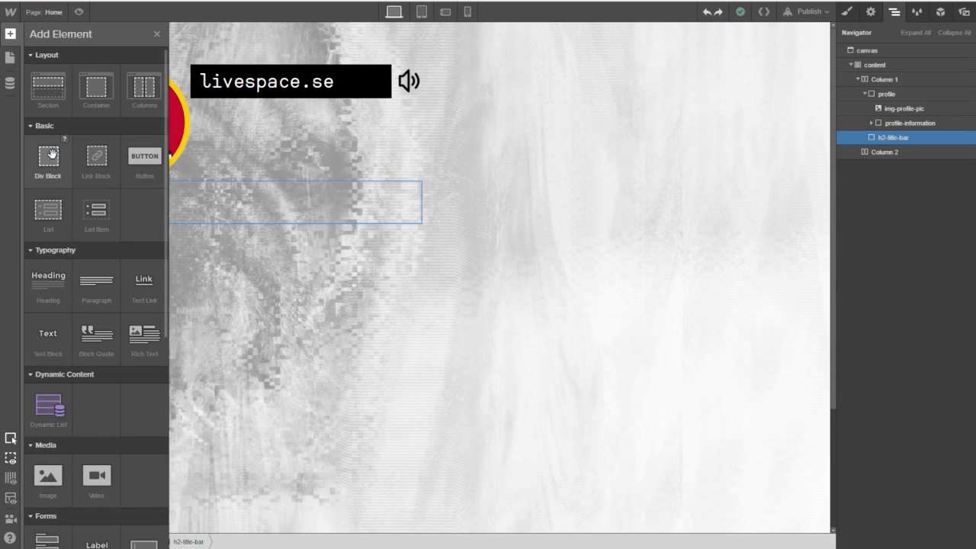
left_click_drag(48, 156, 316, 178)
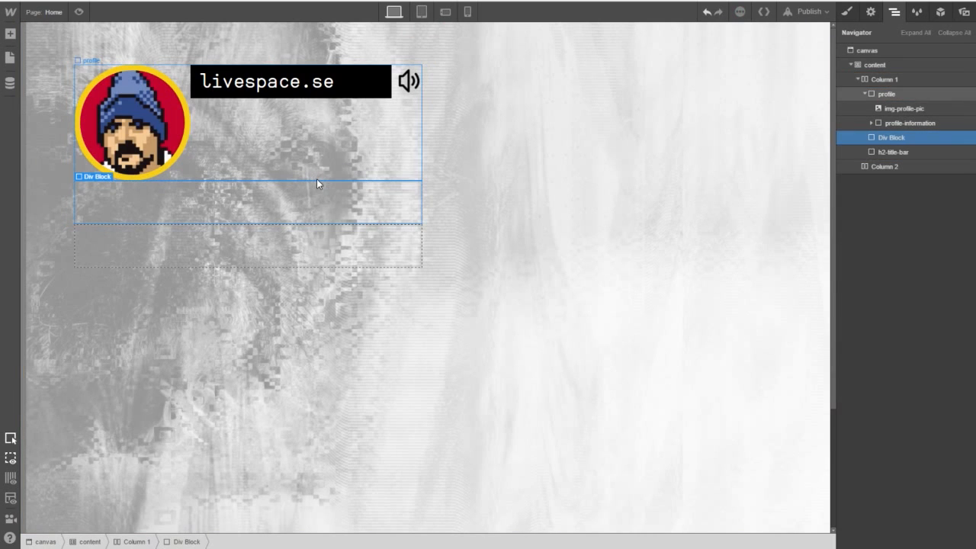
Delete the empty h2-title-bar block and the unused div block beneath the profile block.
left_click(252, 245)
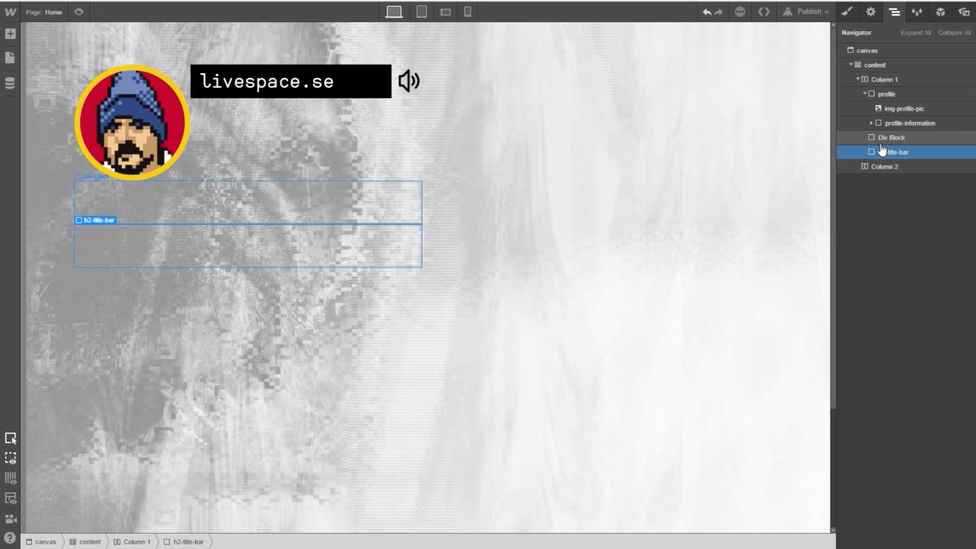
key("Delete")
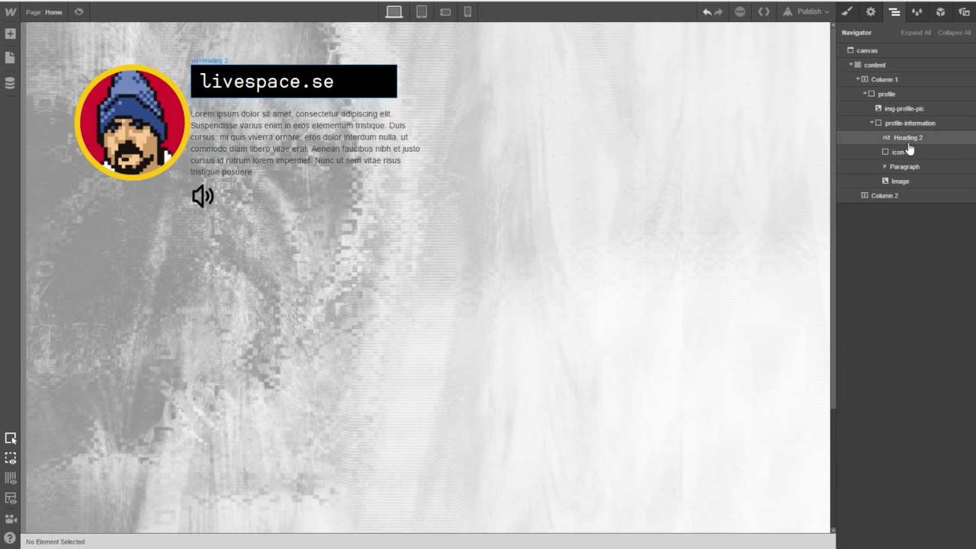
Nest Heading 2 and the sound icon image inside the icon-h2 block, with the image after the heading and the block above the paragraph.
left_click(907, 139)
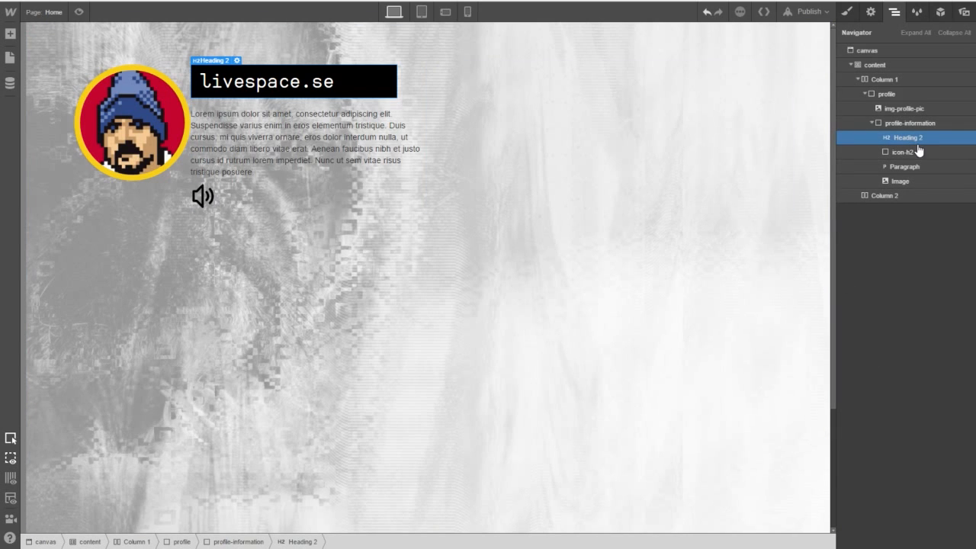
left_click(911, 154)
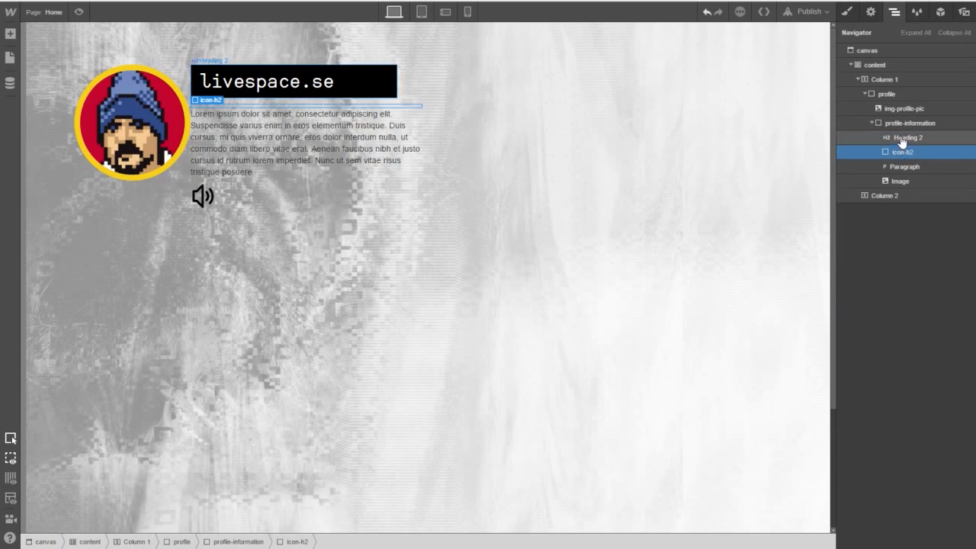
left_click(903, 140)
mouse_move(905, 167)
left_mouse_down()
mouse_move(894, 160)
mouse_move(903, 166)
left_mouse_up()
left_click(900, 154)
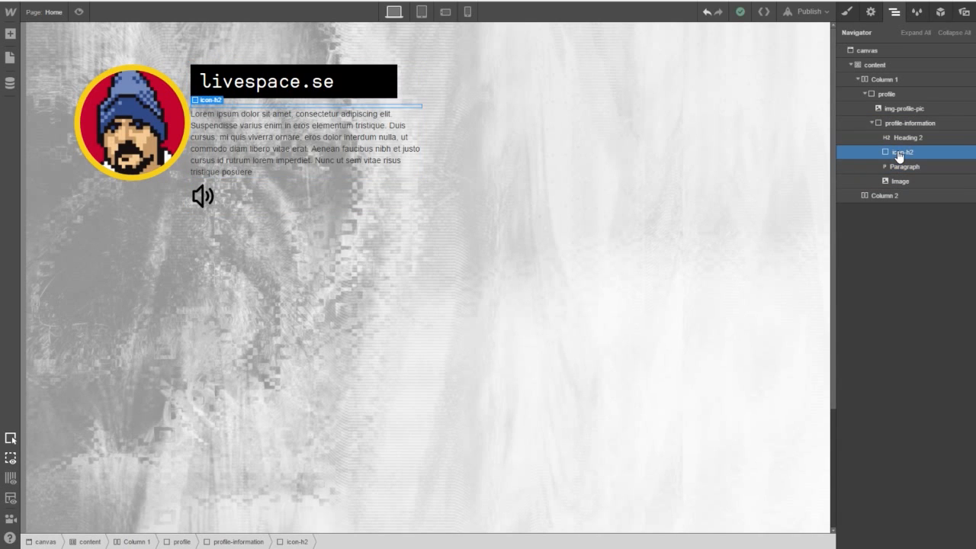
left_click_drag(912, 183, 908, 158)
left_click(909, 142)
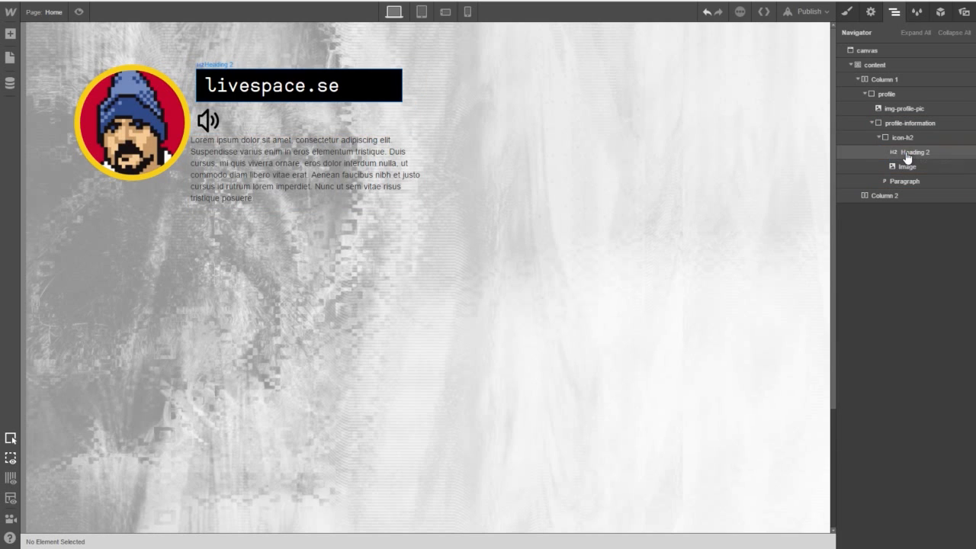
Change the display setting of the icon-h2 block to flex, with the heading and sound icon in a horizontal row.
left_click(907, 142)
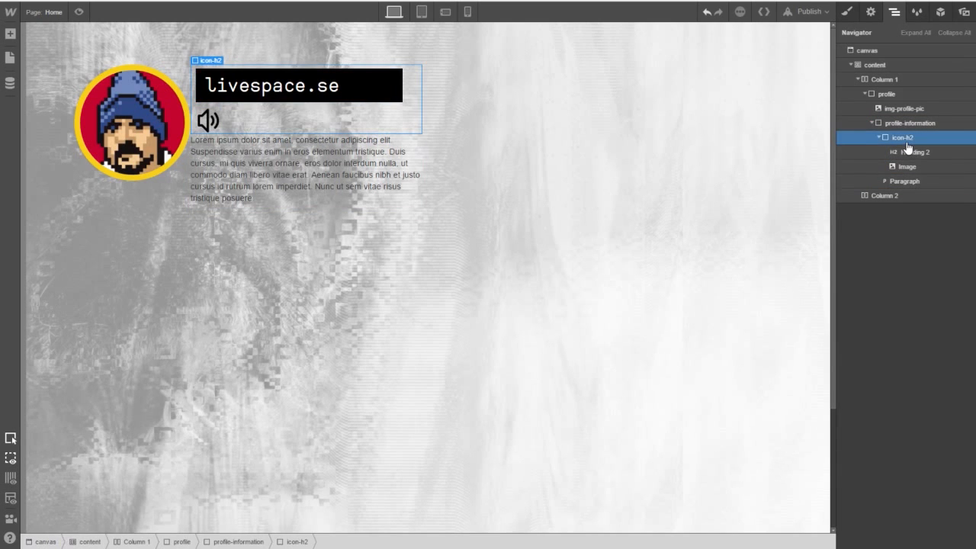
left_click(873, 12)
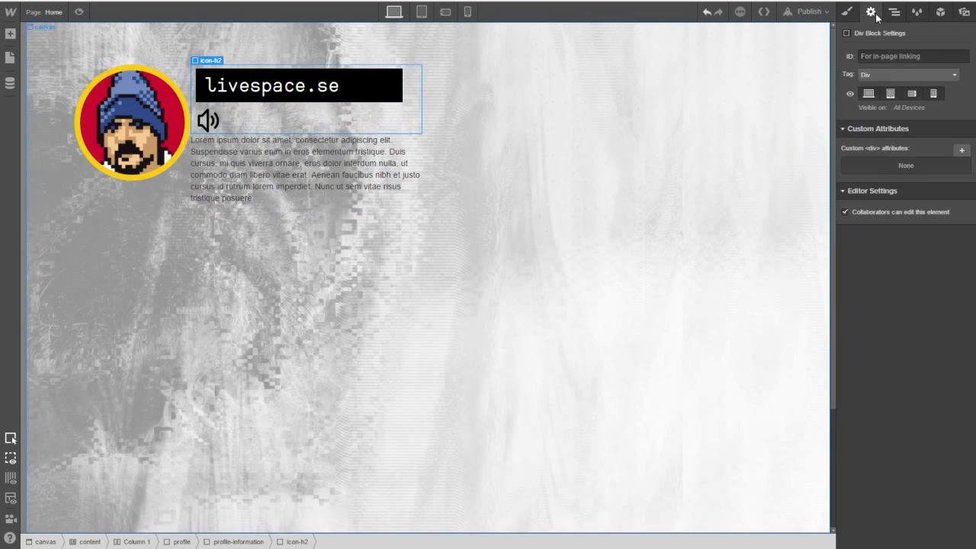
left_click(848, 11)
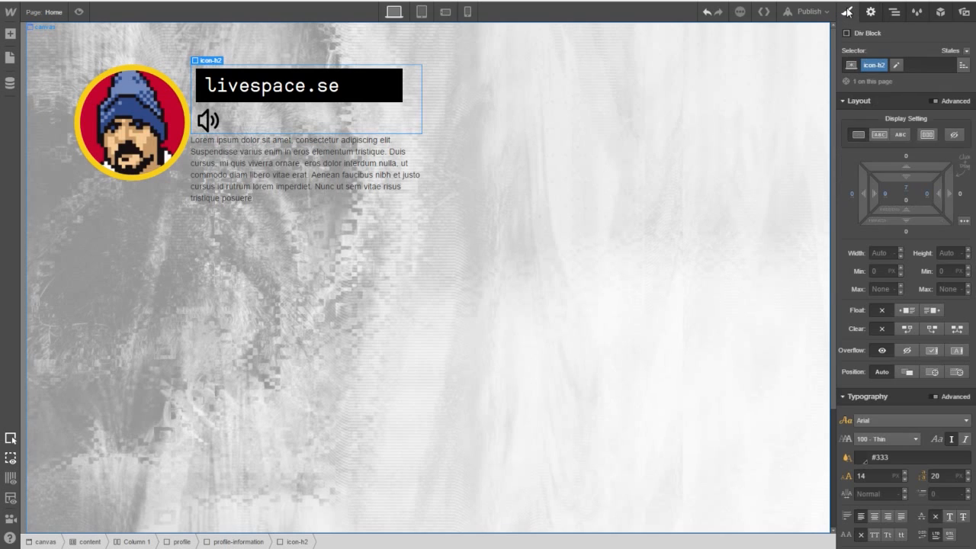
left_click(927, 135)
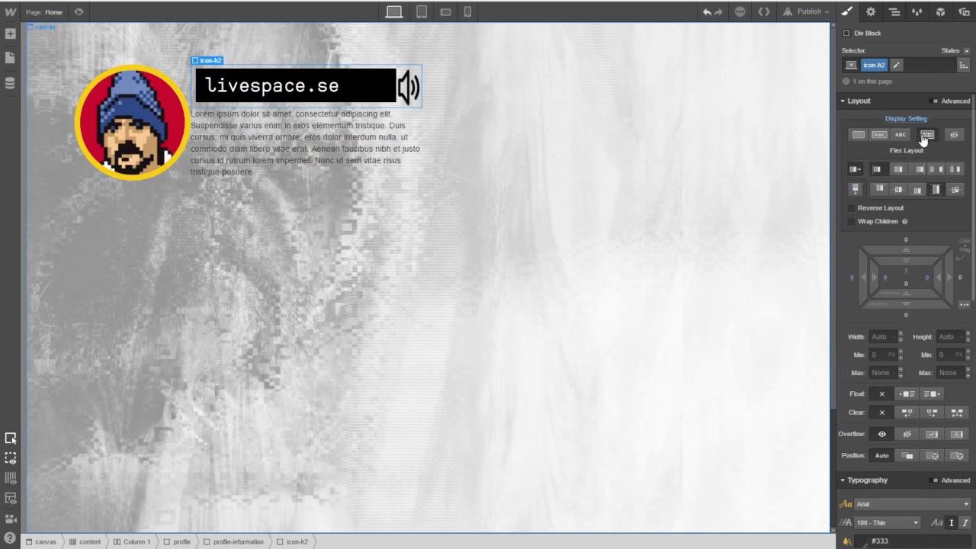
Review the element hierarchy of the profile block, from the picture and profile-information down to icon-h2's heading and image and the paragraph.
left_click(872, 13)
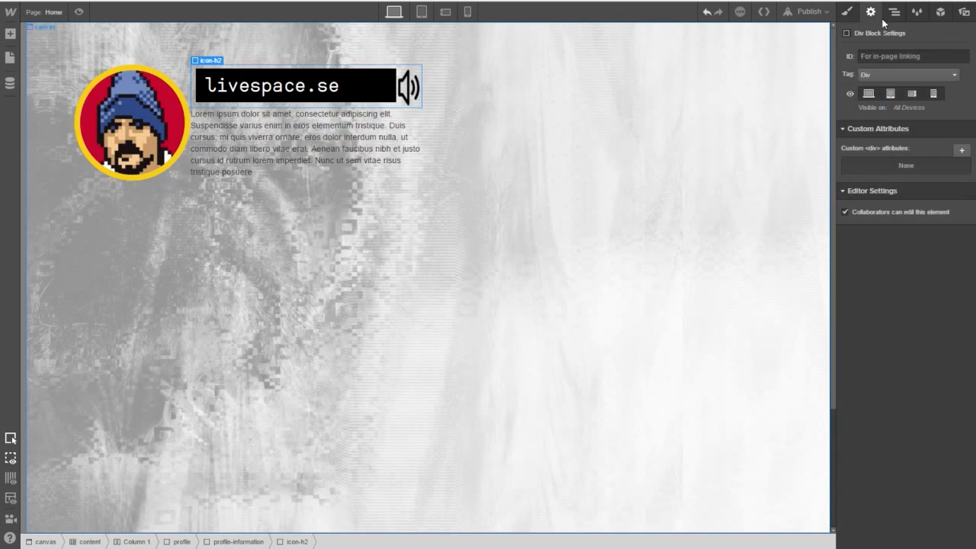
left_click(887, 17)
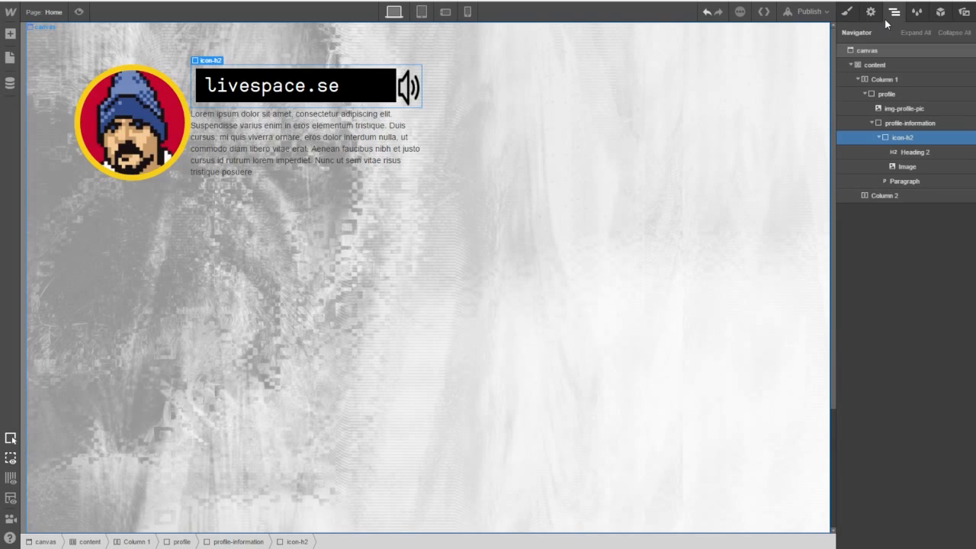
left_click(879, 137)
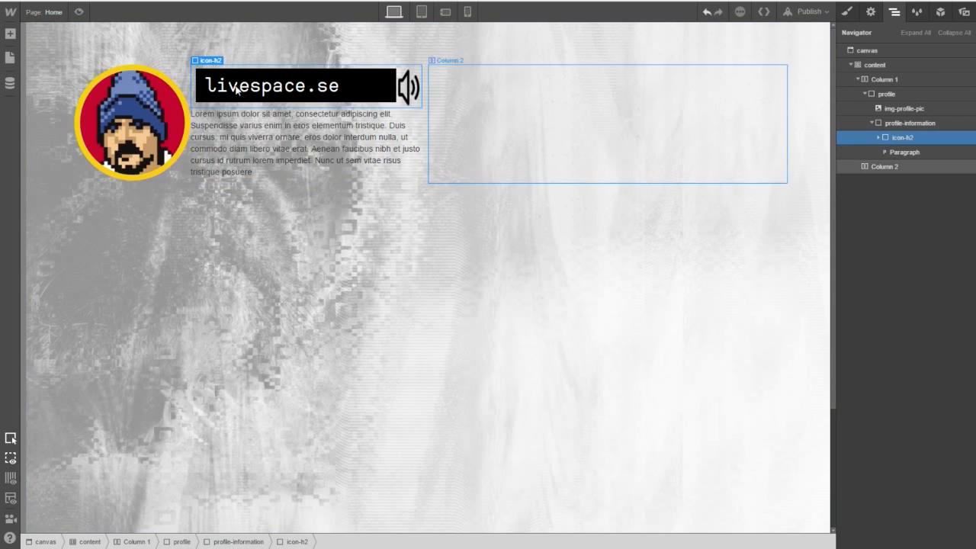
left_click(886, 151)
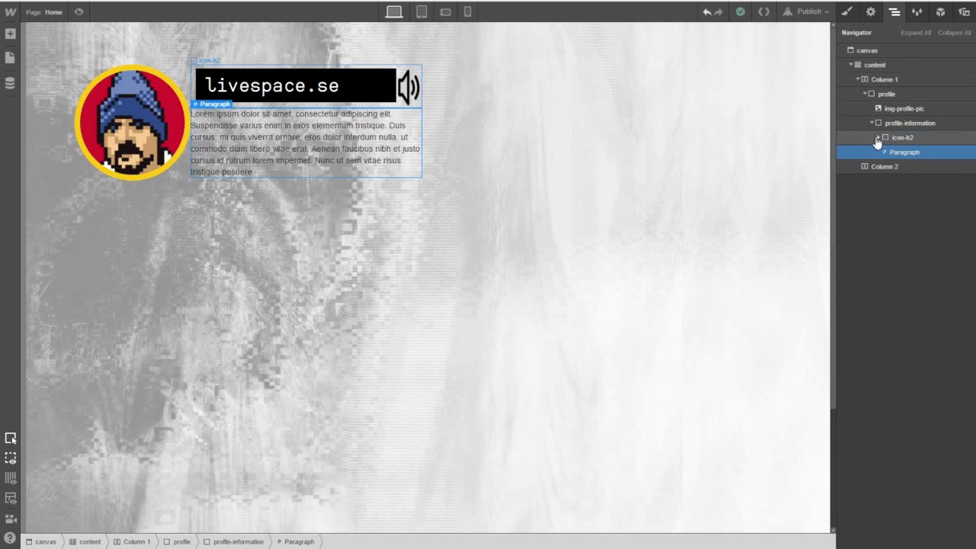
left_click(883, 124)
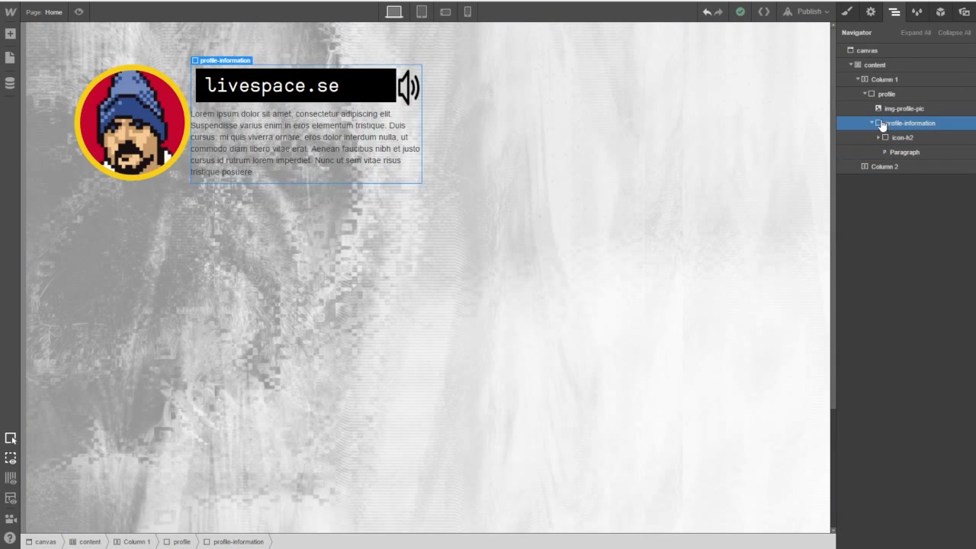
key("Up")
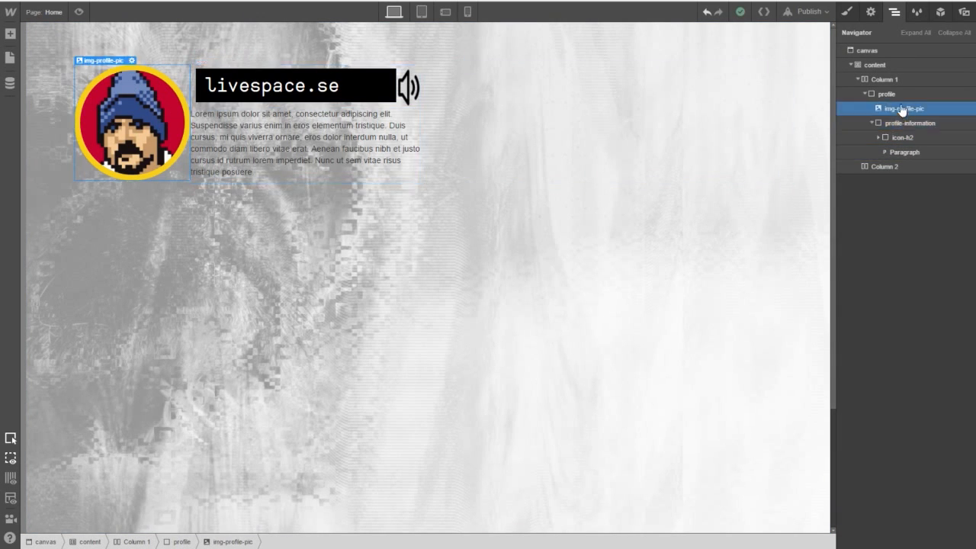
key("Up")
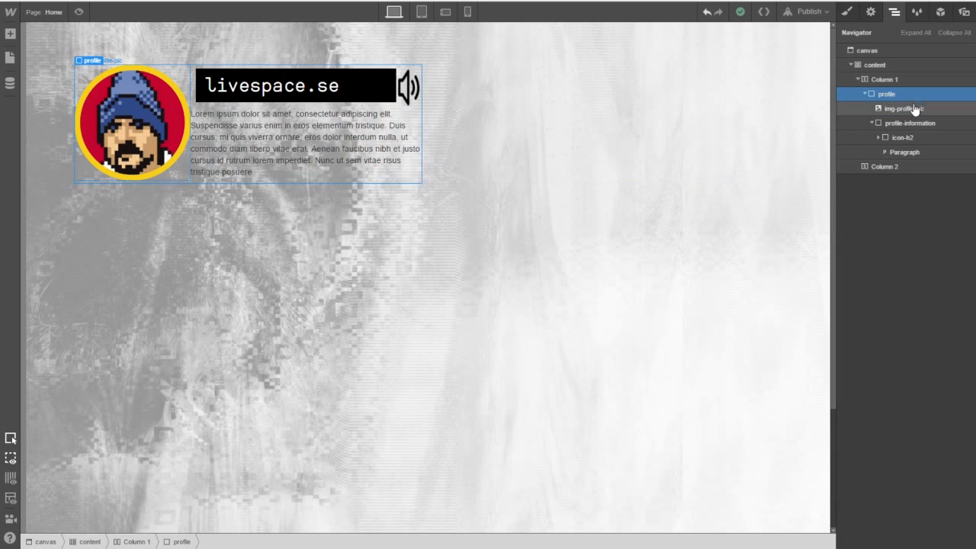
left_click(913, 110)
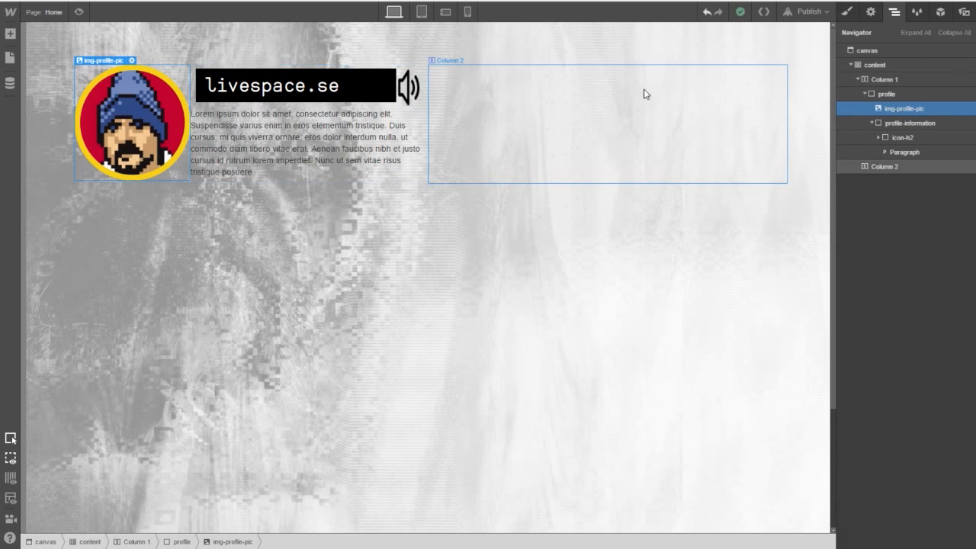
left_click(853, 123)
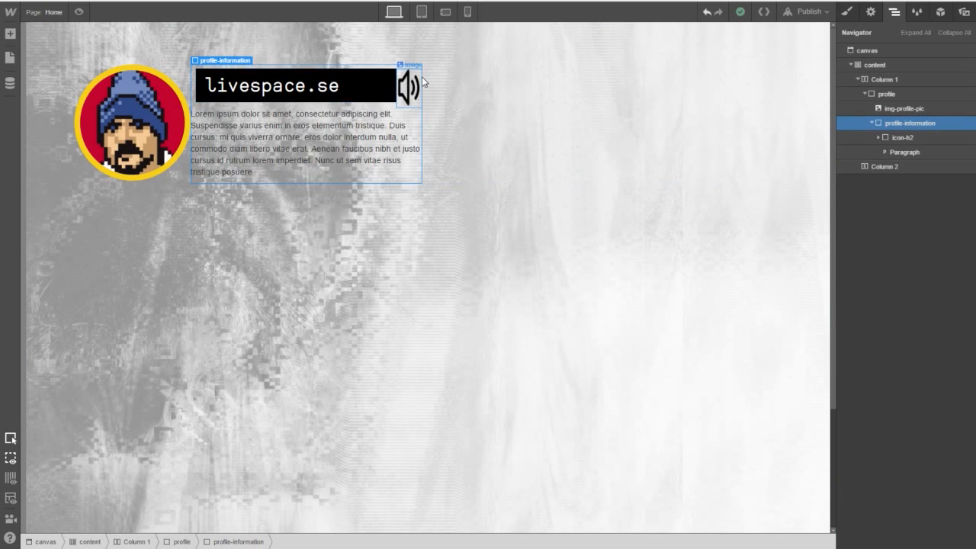
left_click(897, 137)
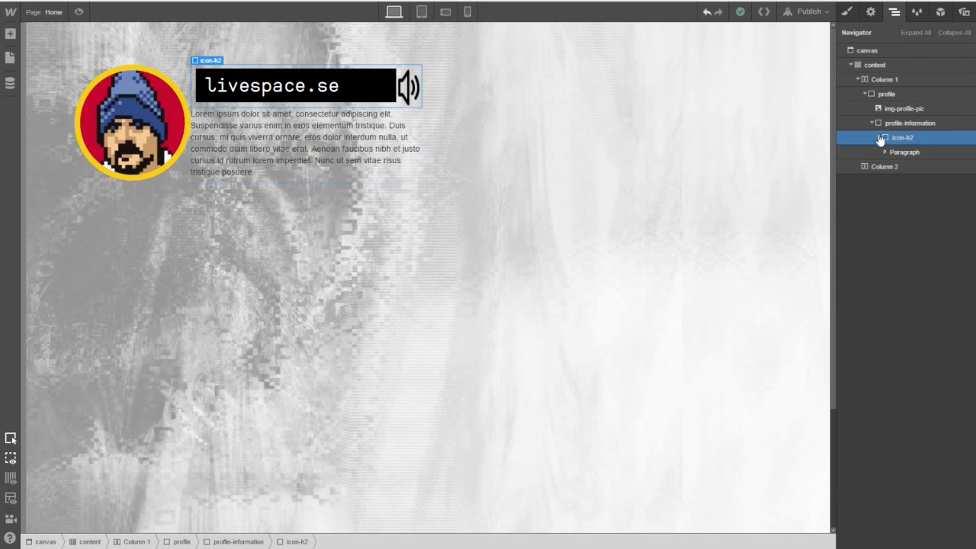
left_click(879, 138)
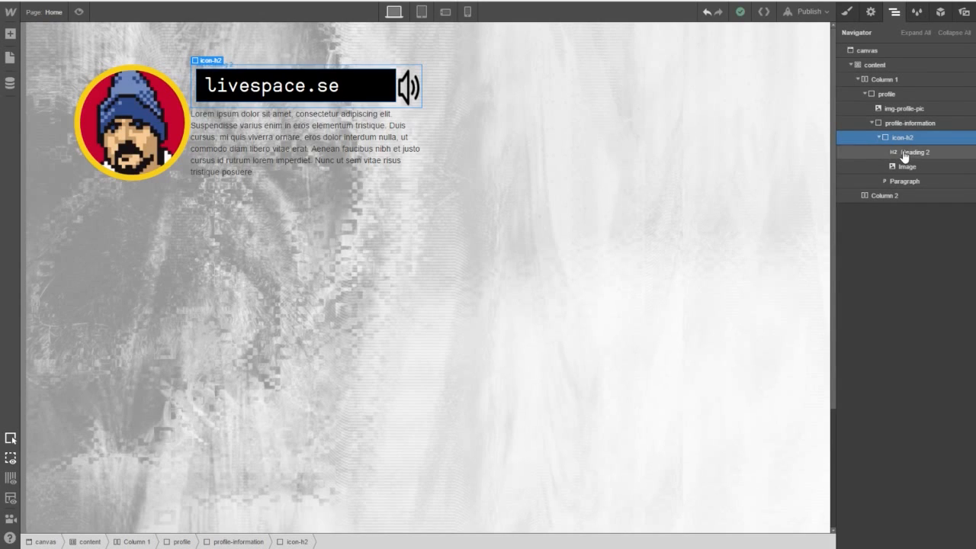
left_click(909, 152)
left_click(906, 166)
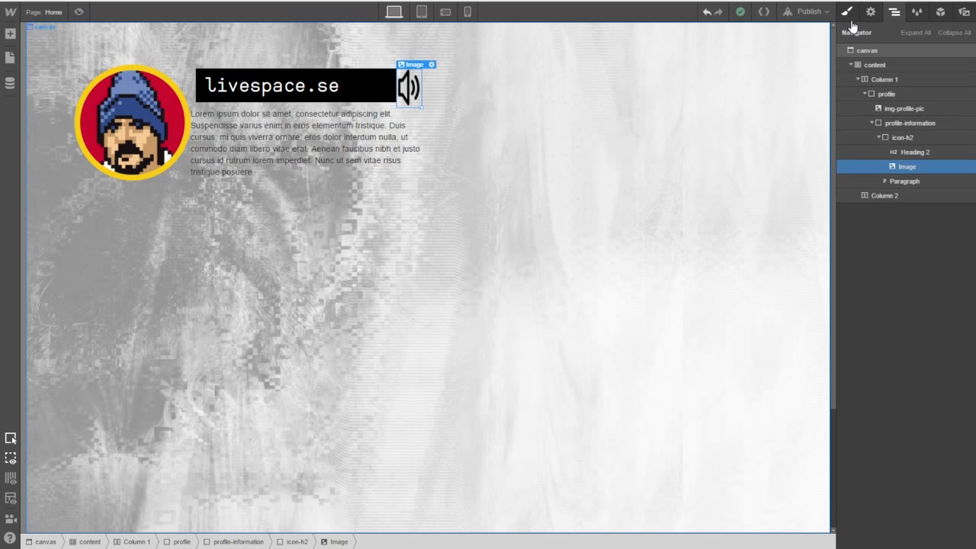
Give the sound image a new class named icon, with its flex alignment set to start and its padding adjusted.
left_click(870, 14)
left_click(848, 12)
left_click(881, 65)
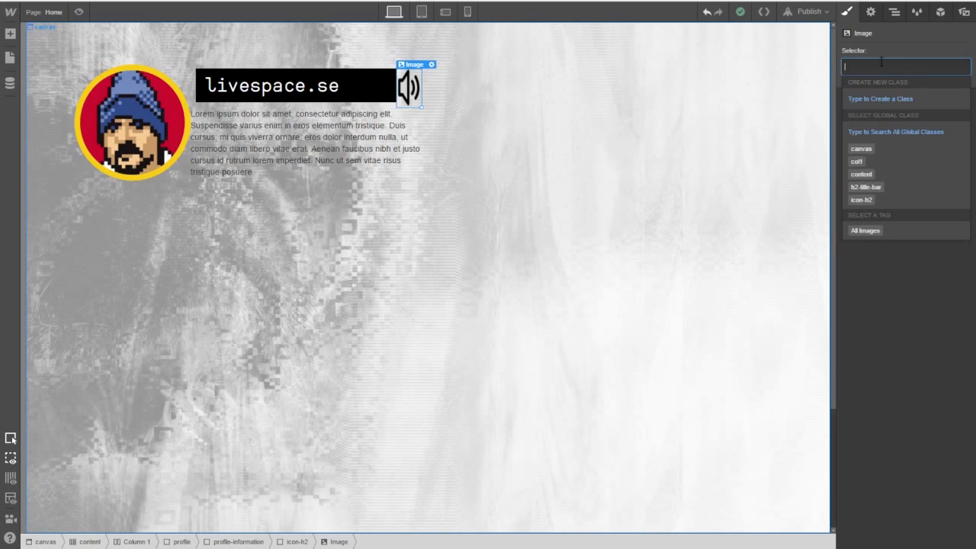
type("icon")
key("Return")
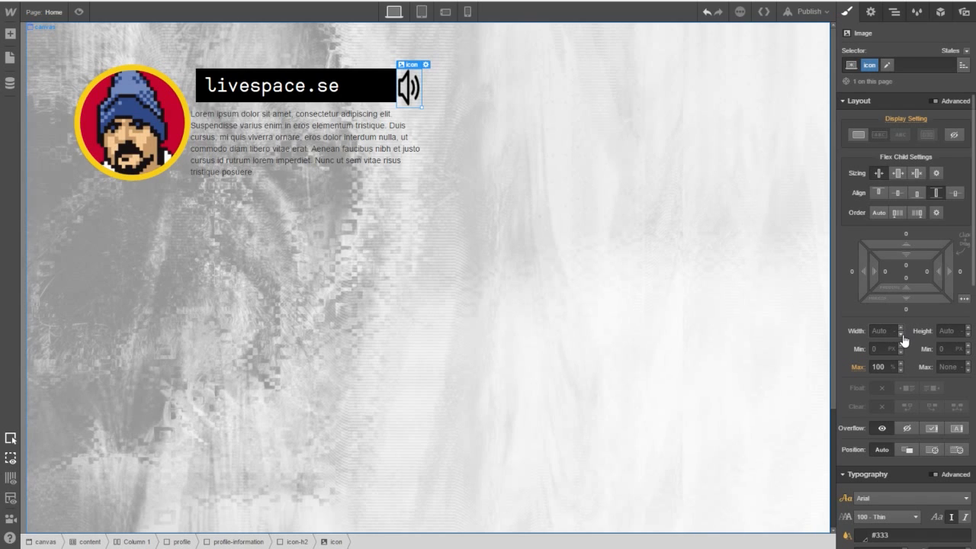
left_click(882, 193)
left_click_drag(877, 269, 906, 272)
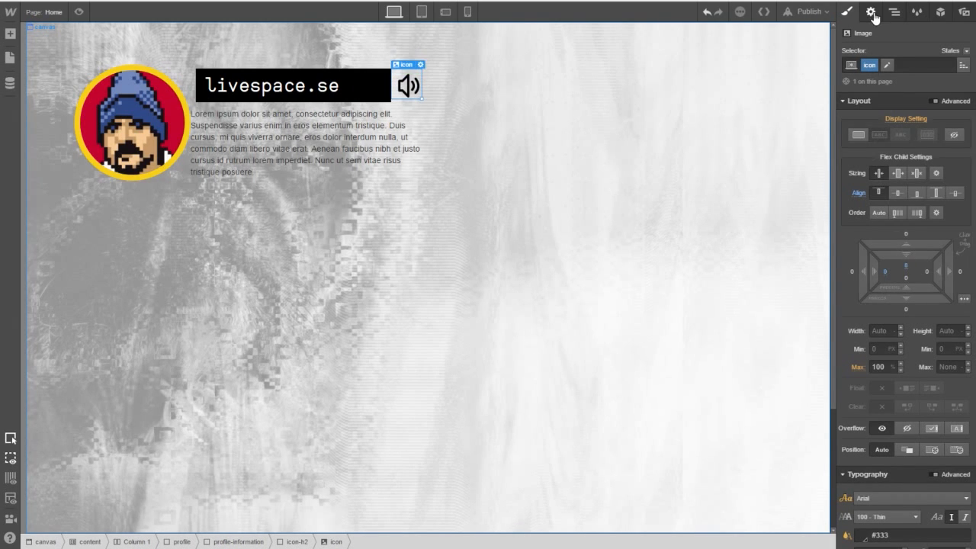
Set the left padding of the icon-h2 block to 0 px.
left_click(321, 164)
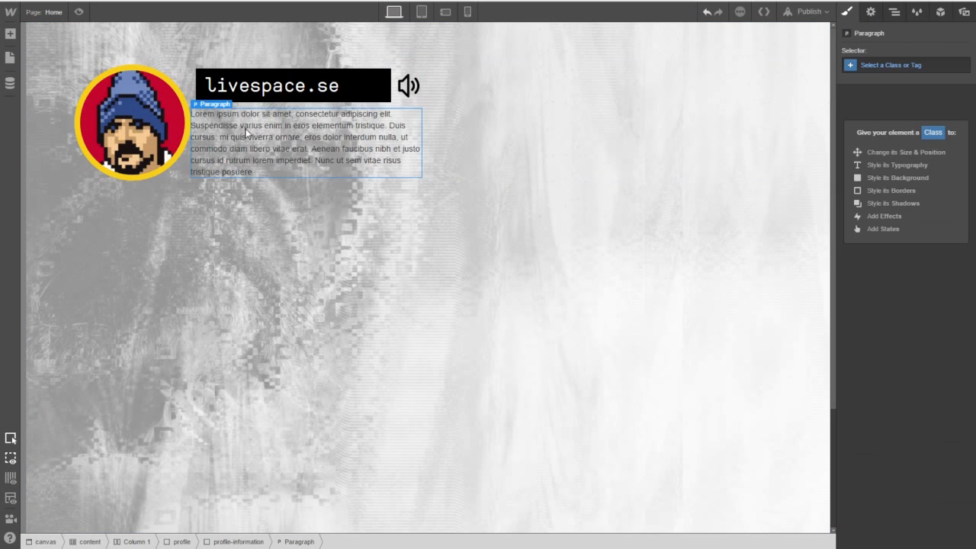
left_click(196, 90)
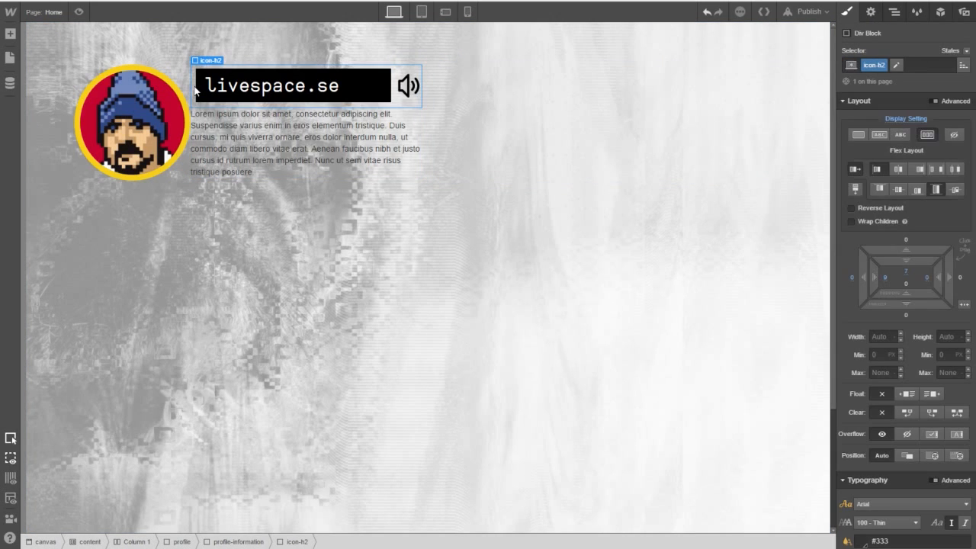
left_click(281, 134)
left_click(219, 70)
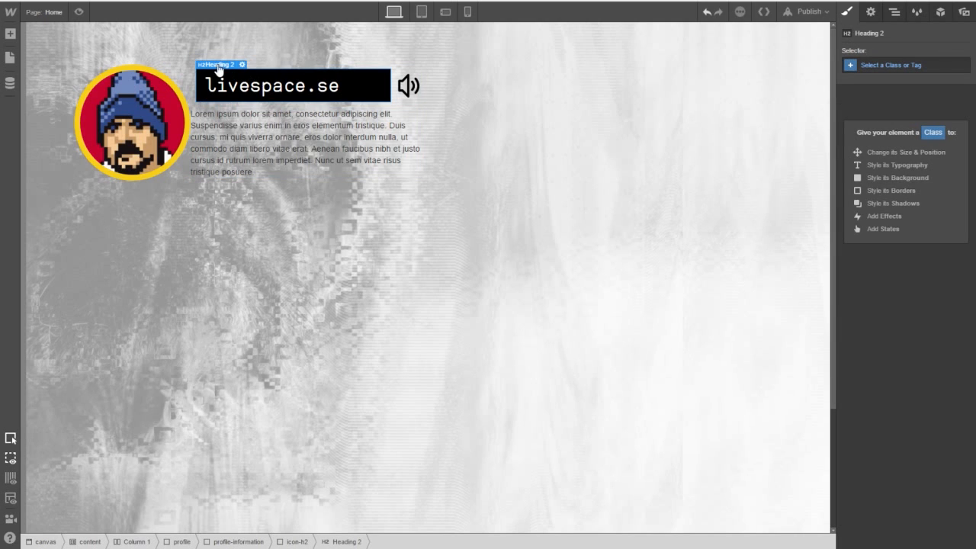
left_click(225, 120)
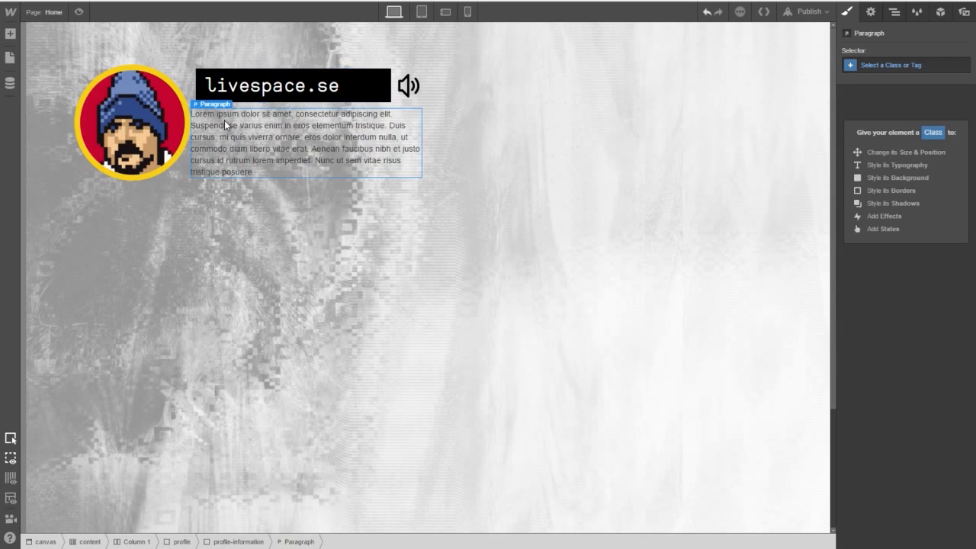
left_click(213, 68)
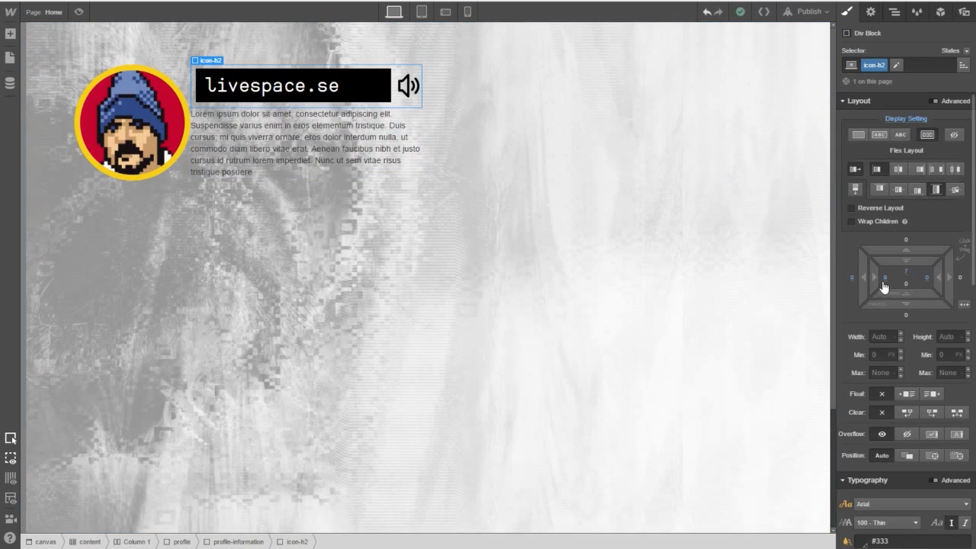
left_click_drag(884, 287, 887, 285)
left_click(888, 279)
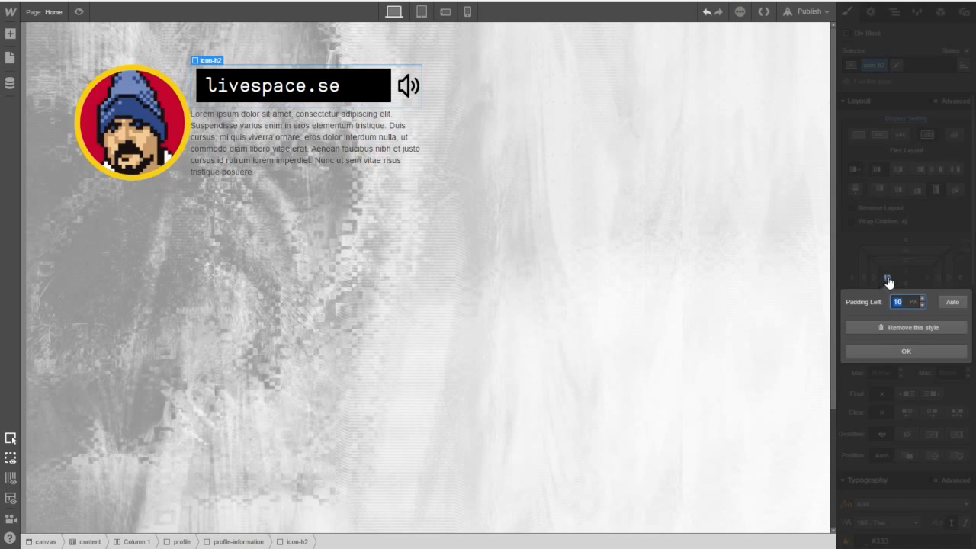
type("0")
key("Return")
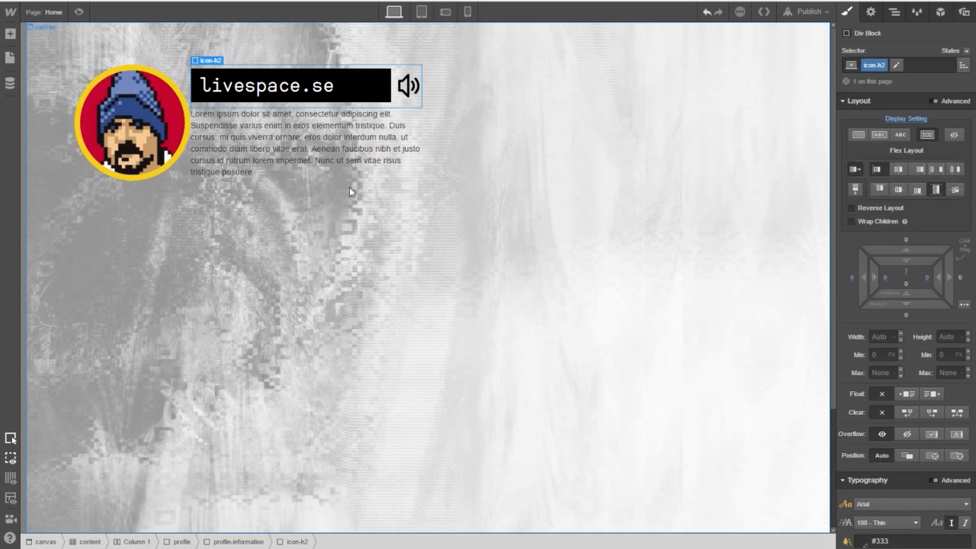
Shorten the paragraph below the heading so that its text ends with "mi quis viverra ornare.".
left_click(205, 114)
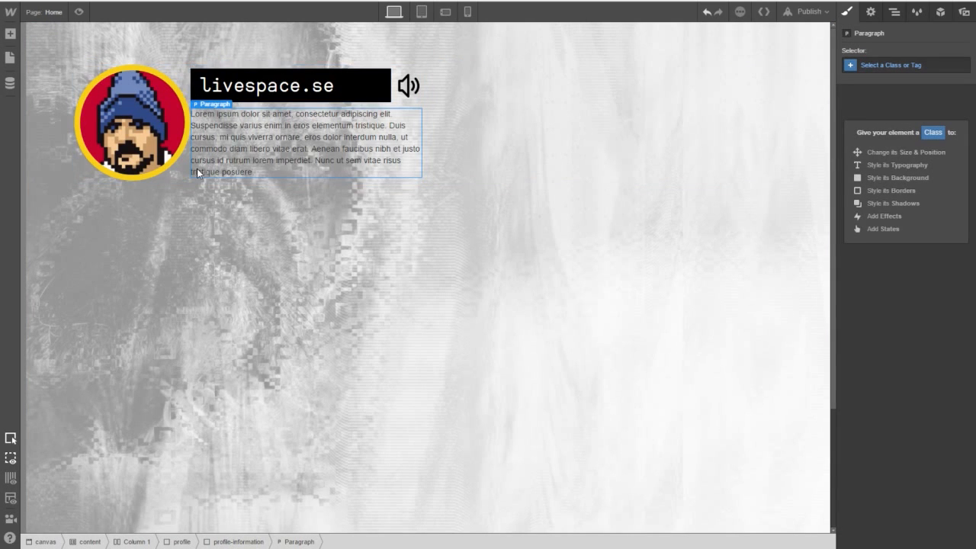
double_click(231, 151)
left_click_drag(261, 160, 264, 167)
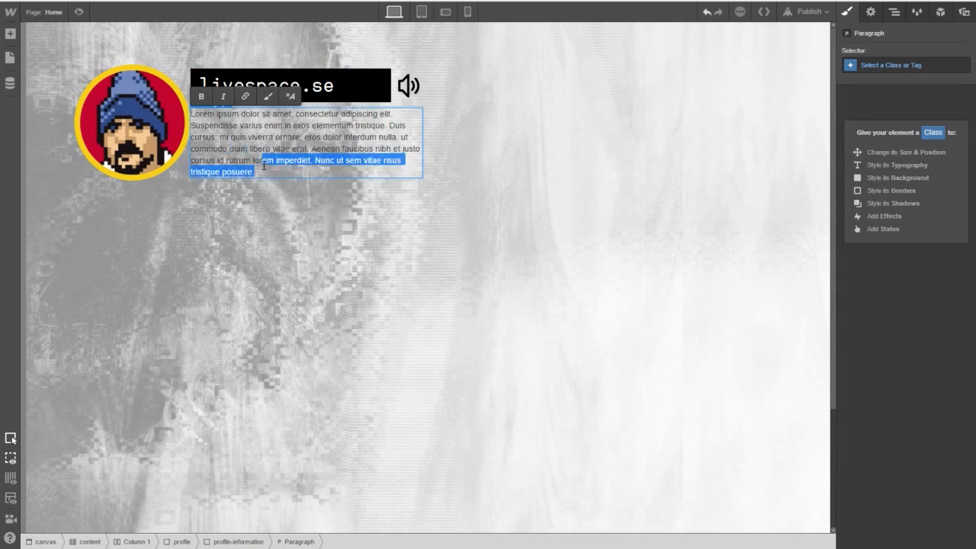
left_click(268, 169)
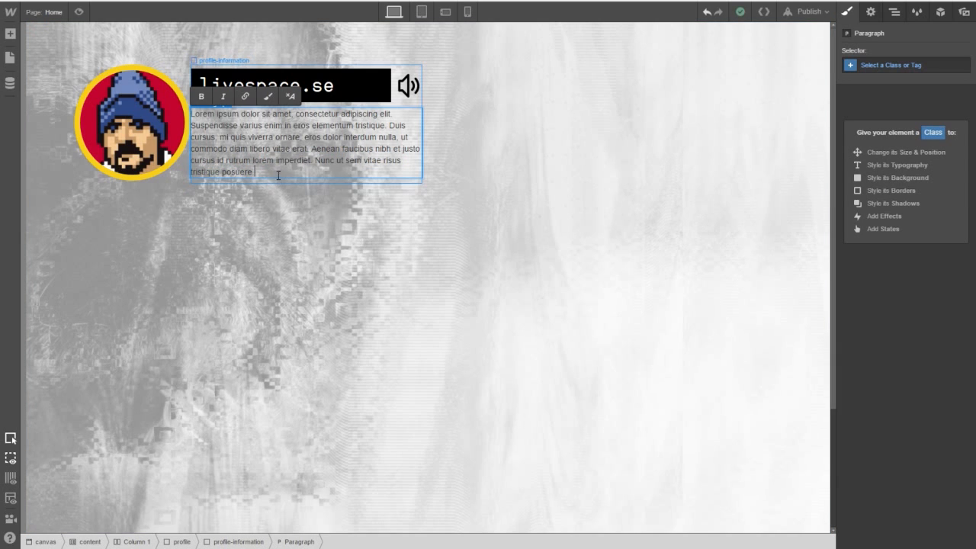
left_click_drag(281, 171, 189, 102)
type(".")
double_click(326, 133)
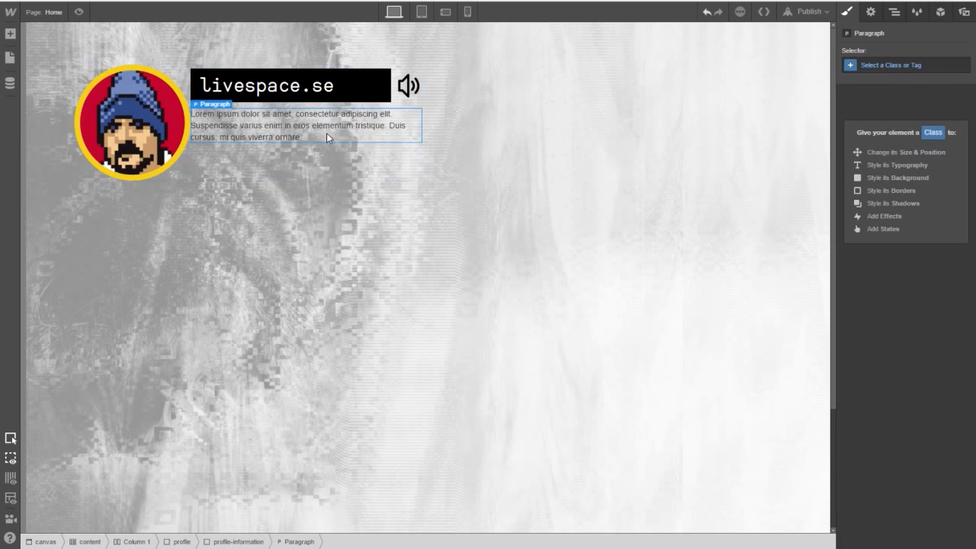
Assign a new class named profile-text to the shortened paragraph.
left_click_drag(326, 134, 203, 114)
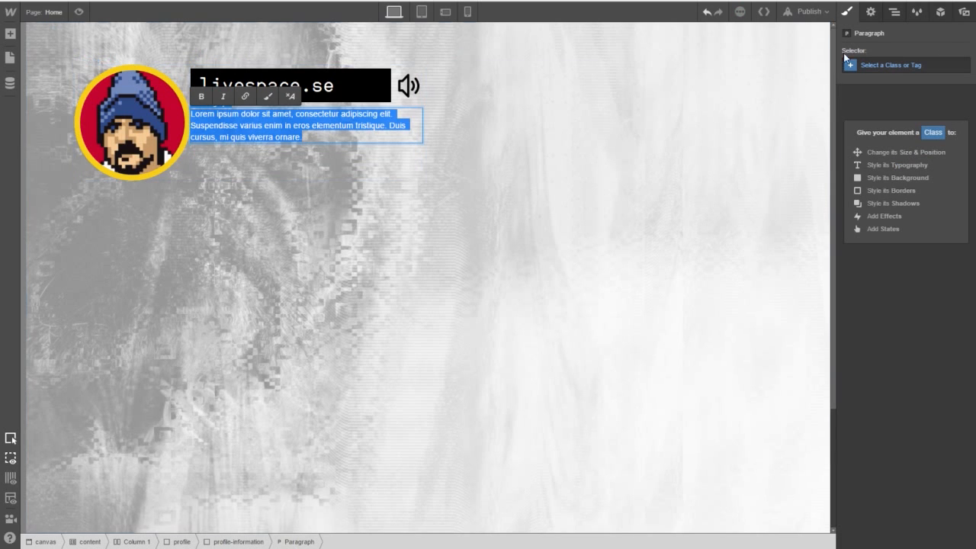
left_click(875, 13)
left_click(894, 12)
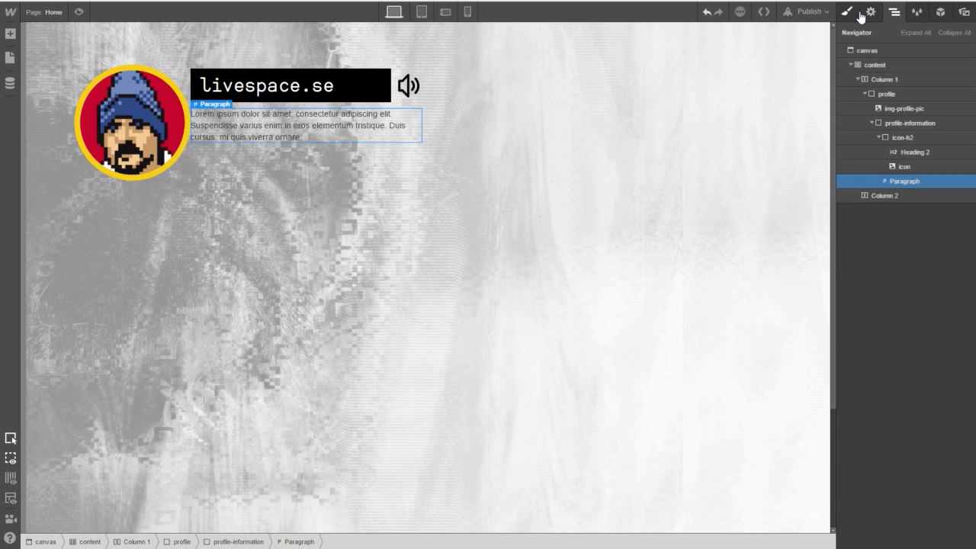
left_click(848, 12)
left_click(882, 67)
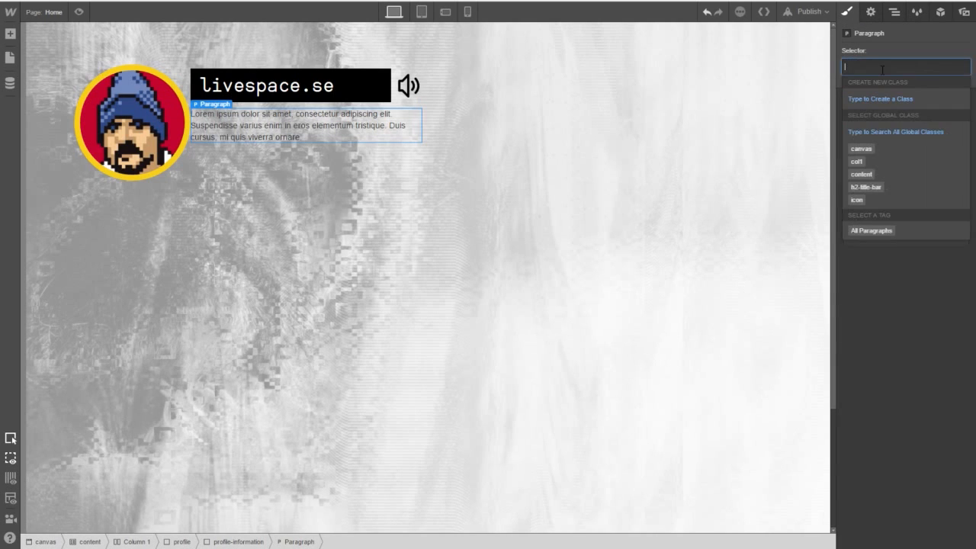
type("profile")
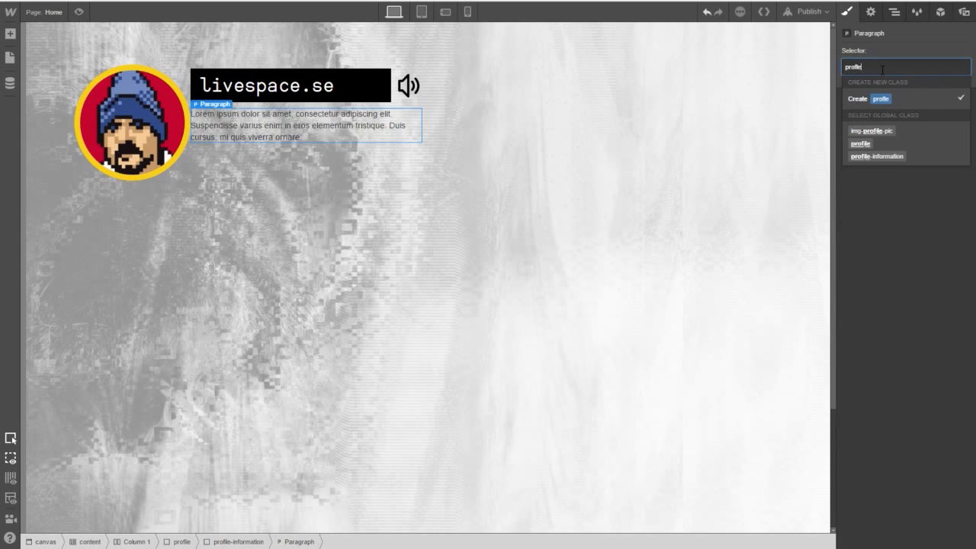
type("-te")
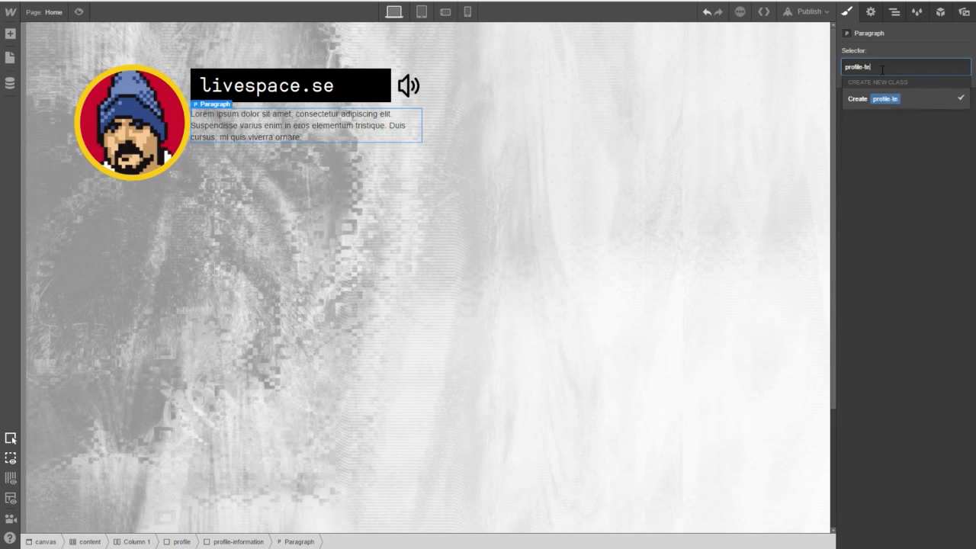
type("xt")
key("Return")
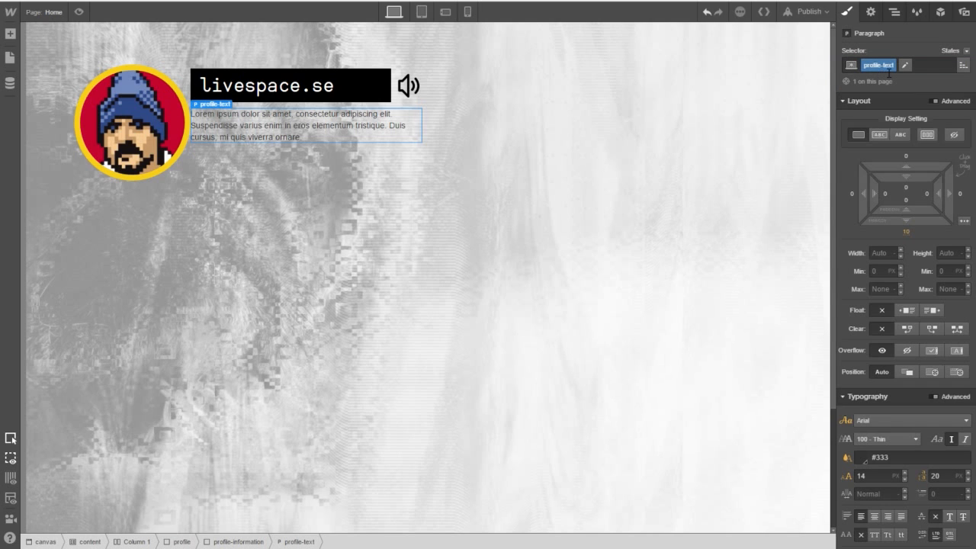
Set the profile-text paragraph's font color to black and its font to Roboto.
scroll(888, 373, "down", 4)
left_click(862, 343)
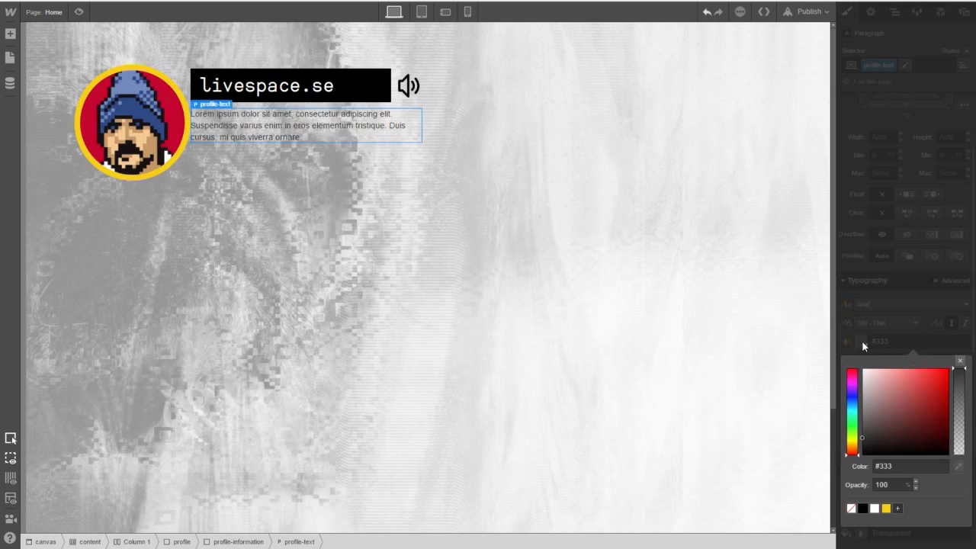
left_click(863, 508)
left_click(896, 349)
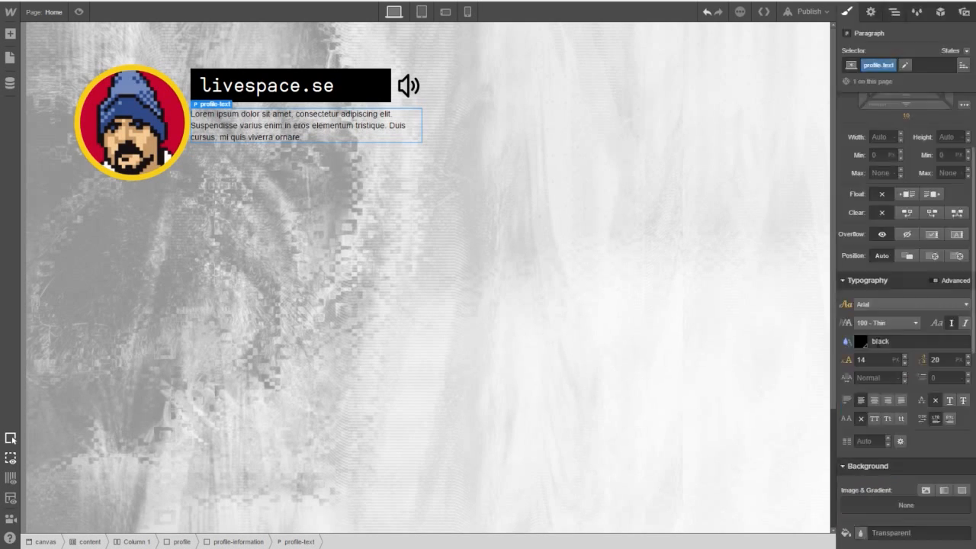
left_click(883, 311)
scroll(885, 359, "down", 5)
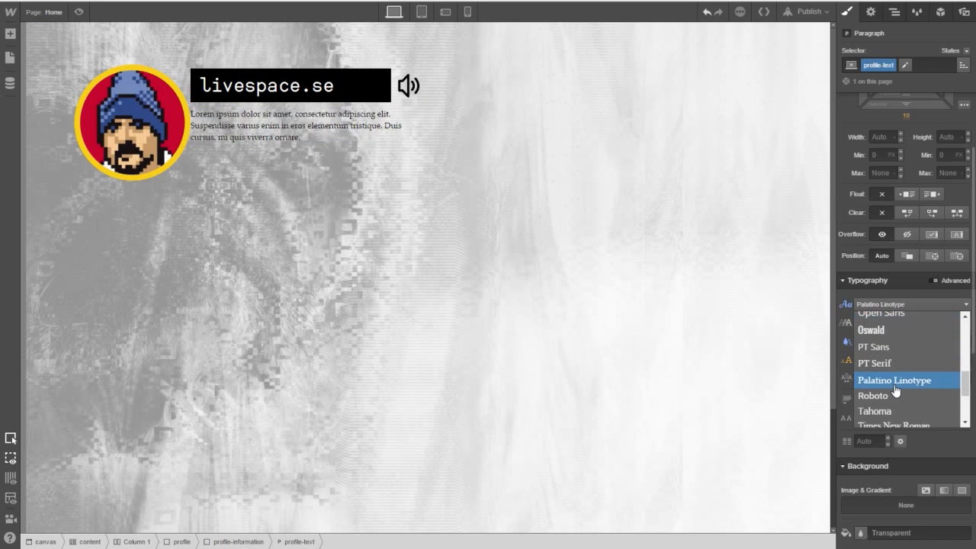
left_click(896, 401)
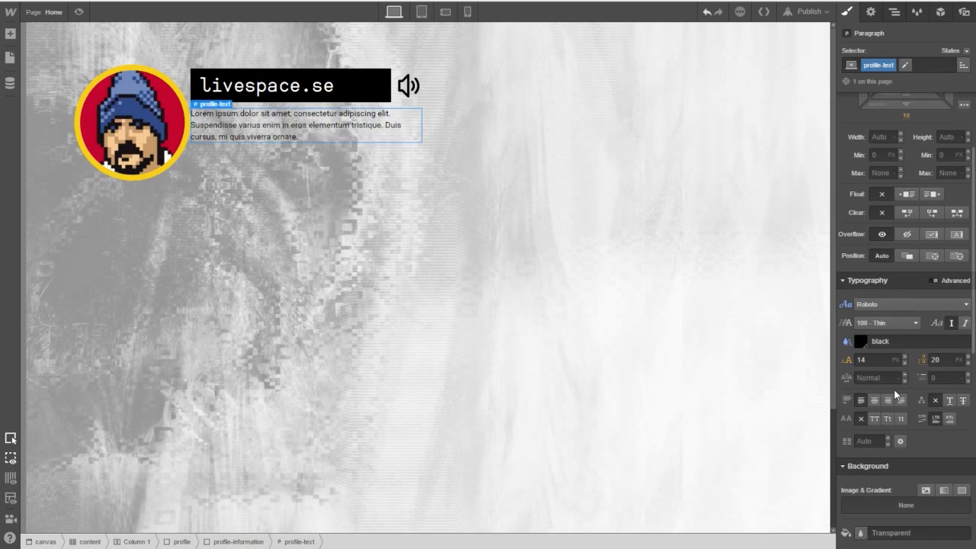
Set the profile-text paragraph's font size to 21 px and its line height to 21 px.
left_click(905, 358)
left_click(905, 358)
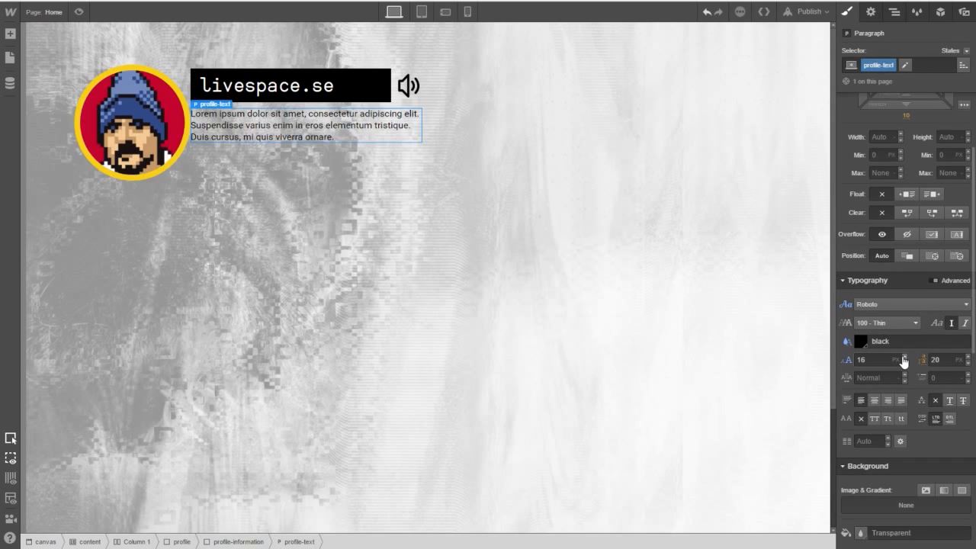
left_click(904, 358)
left_click(904, 358)
left_click(905, 357)
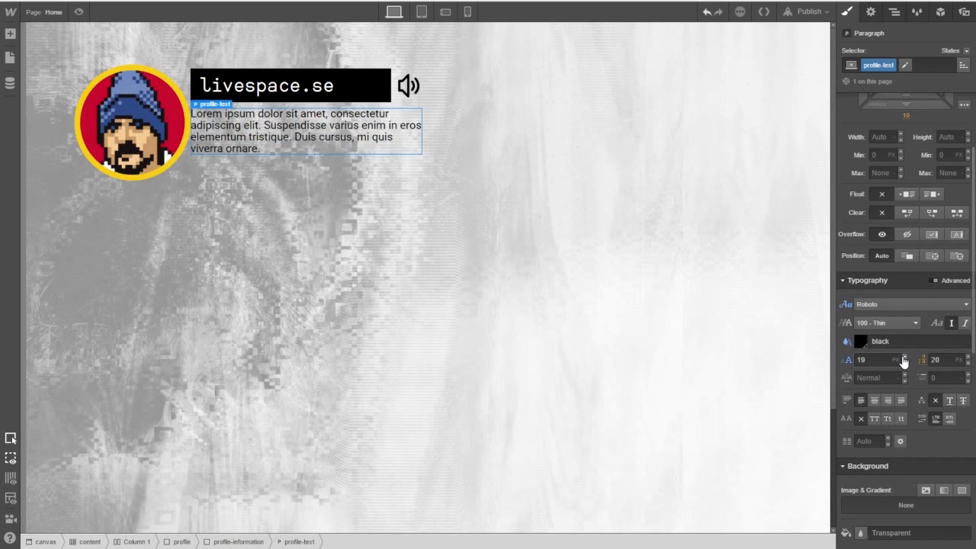
left_click(905, 358)
left_click(904, 358)
left_click(904, 358)
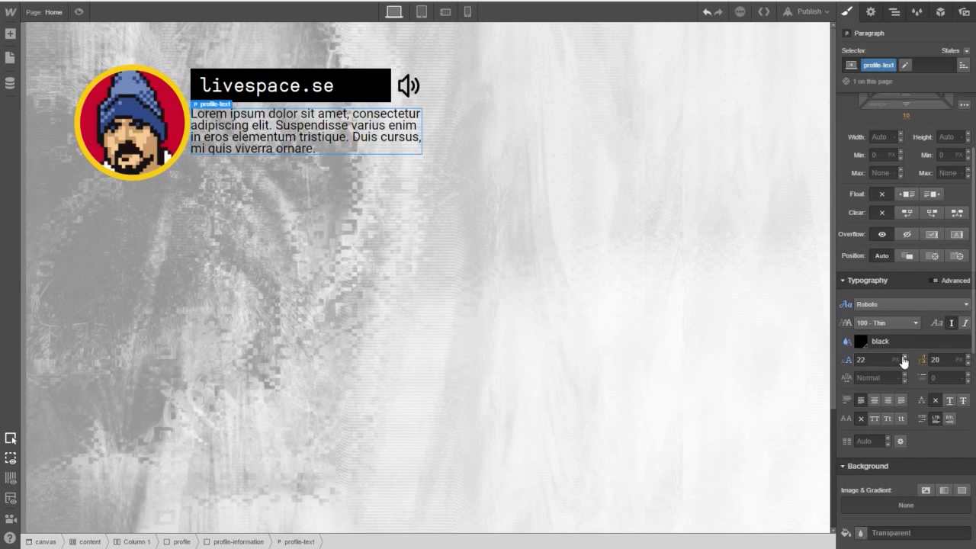
left_click(968, 358)
left_click(968, 358)
left_click(967, 358)
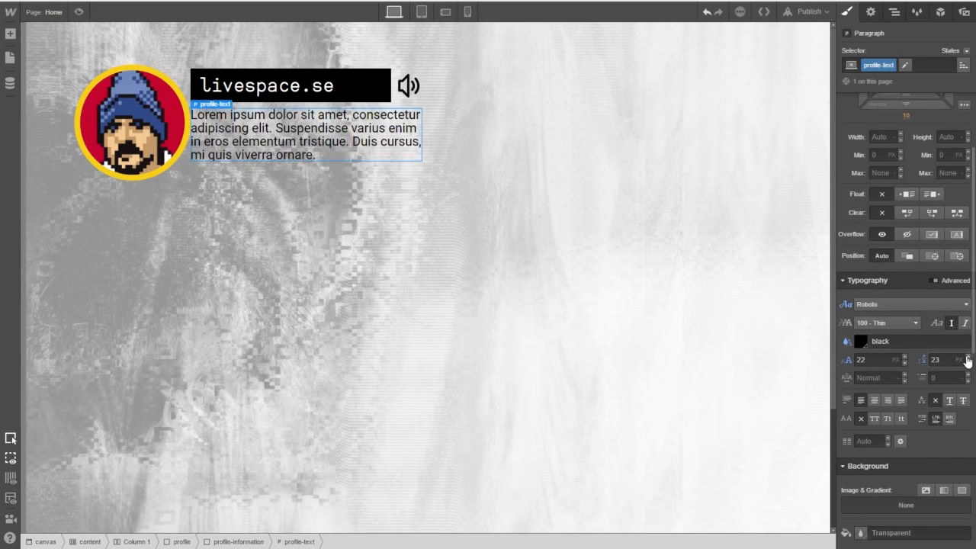
left_click(968, 358)
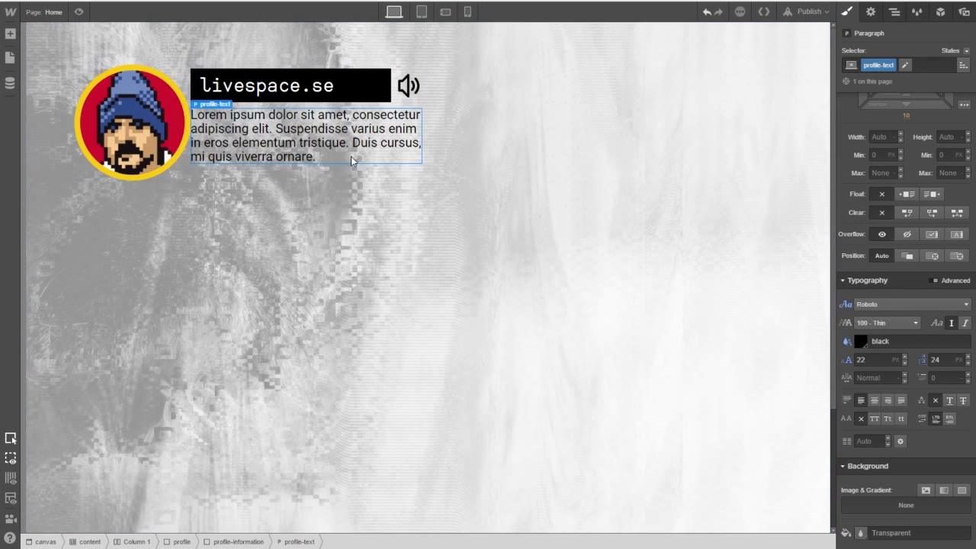
left_click(904, 364)
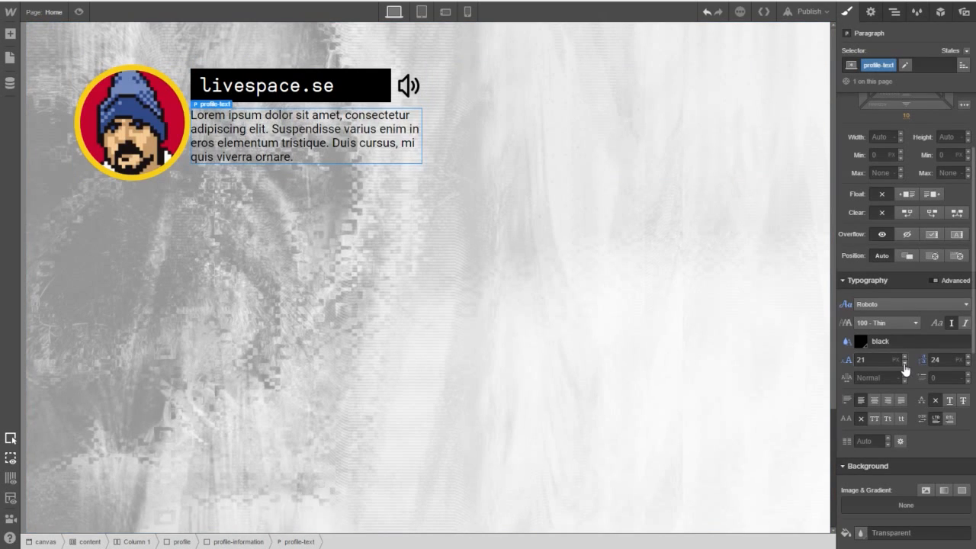
left_click(968, 364)
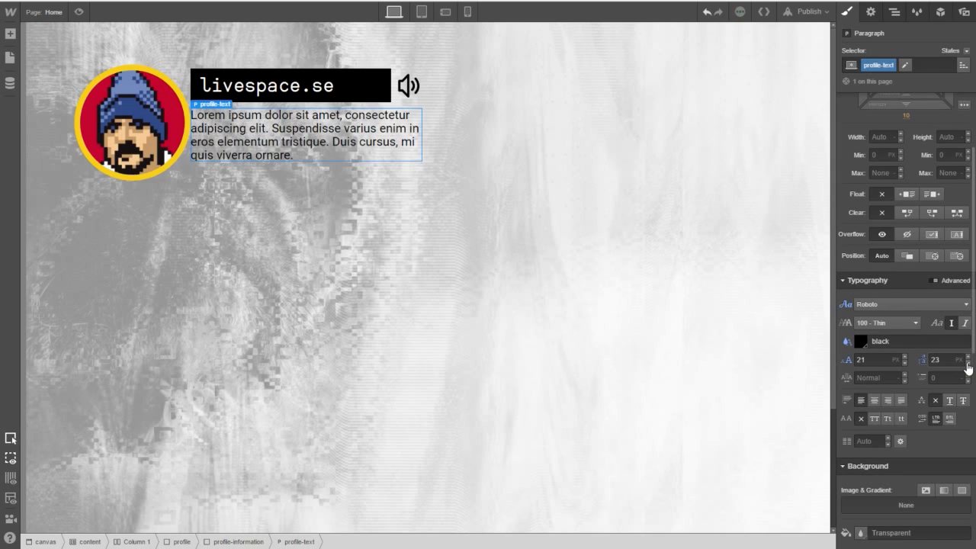
left_click(968, 363)
left_click(968, 364)
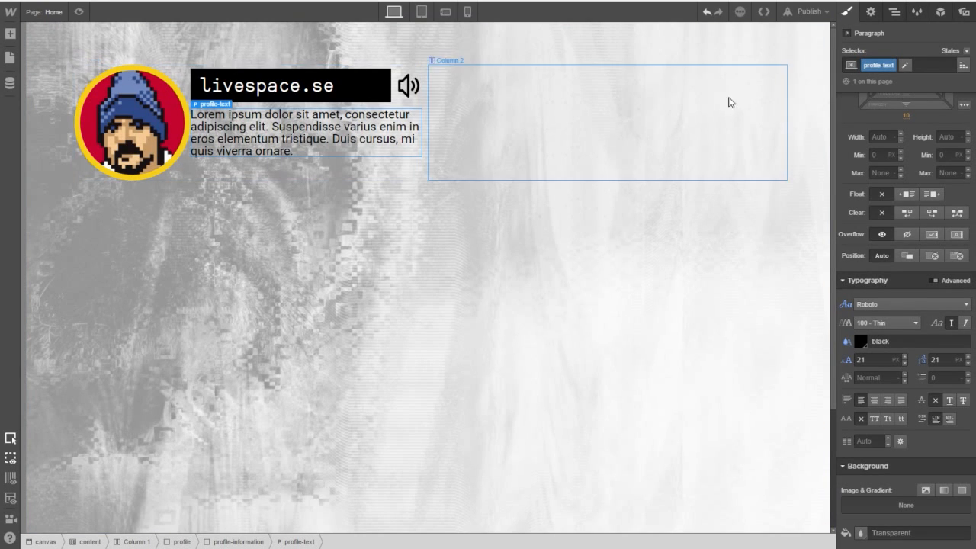
Add a second Paragraph element to the profile-information block, directly below the profile-text paragraph.
left_click(872, 13)
left_click(847, 11)
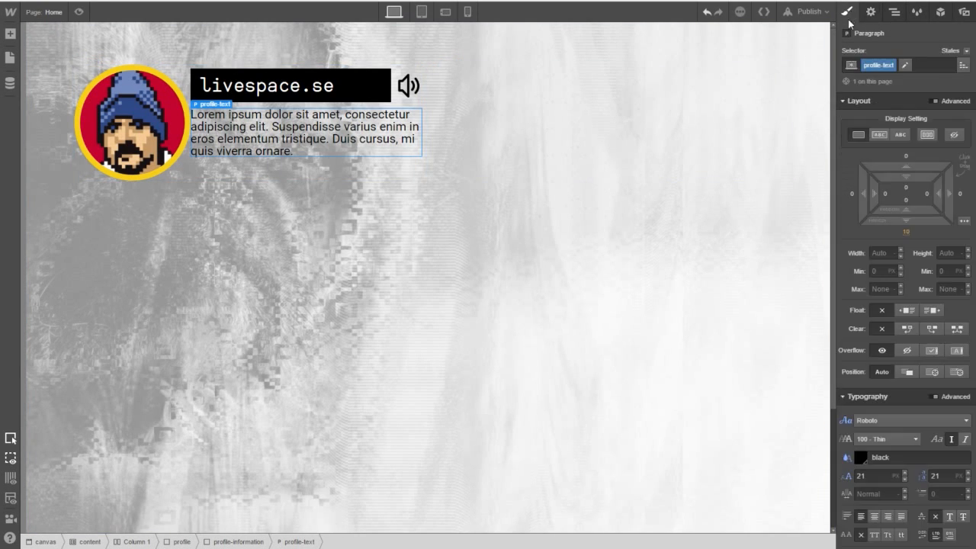
left_click(10, 33)
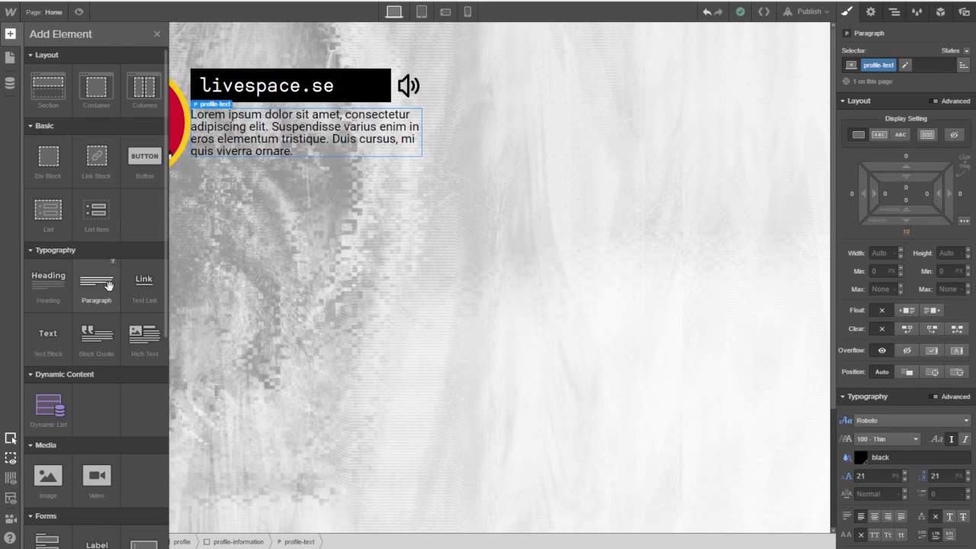
left_click_drag(94, 306, 363, 145)
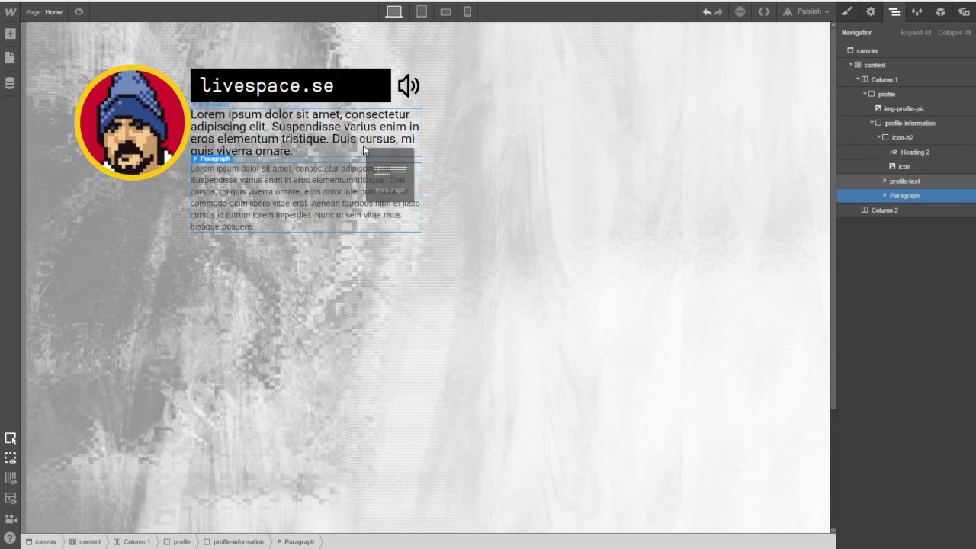
Replace the second paragraph's placeholder text with "visiblespeech" and "twitchsurgeon", separated by several non-breaking spaces.
double_click(293, 184)
left_click(279, 212)
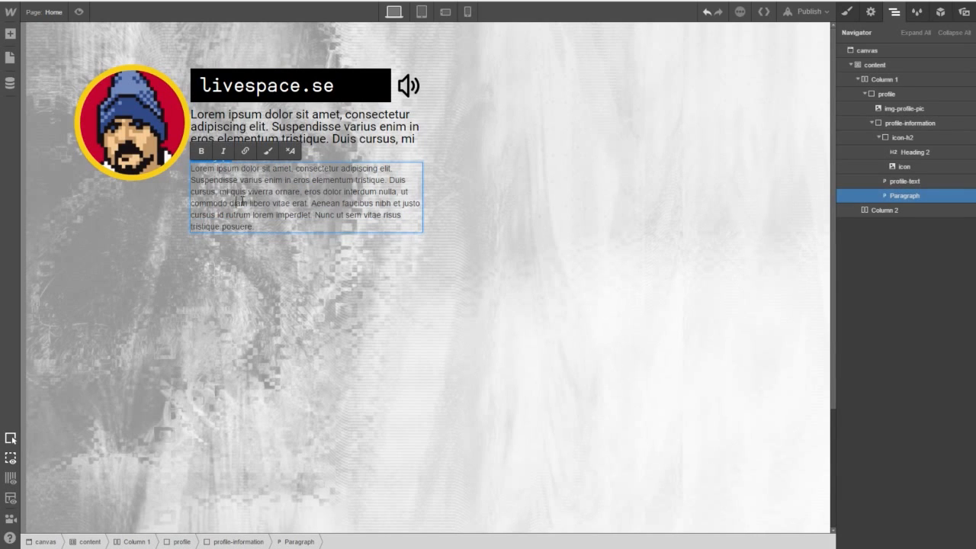
left_click_drag(268, 228, 193, 169)
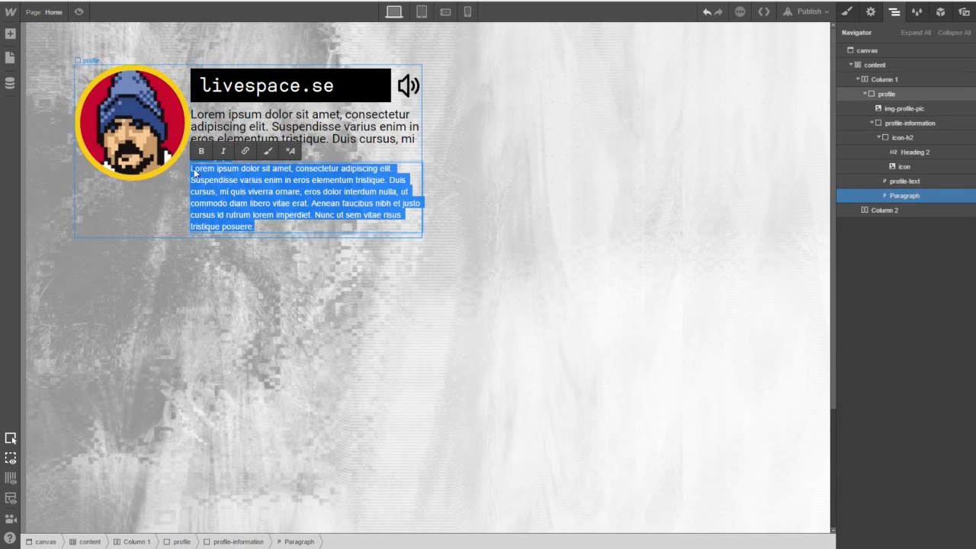
key("BackSpace")
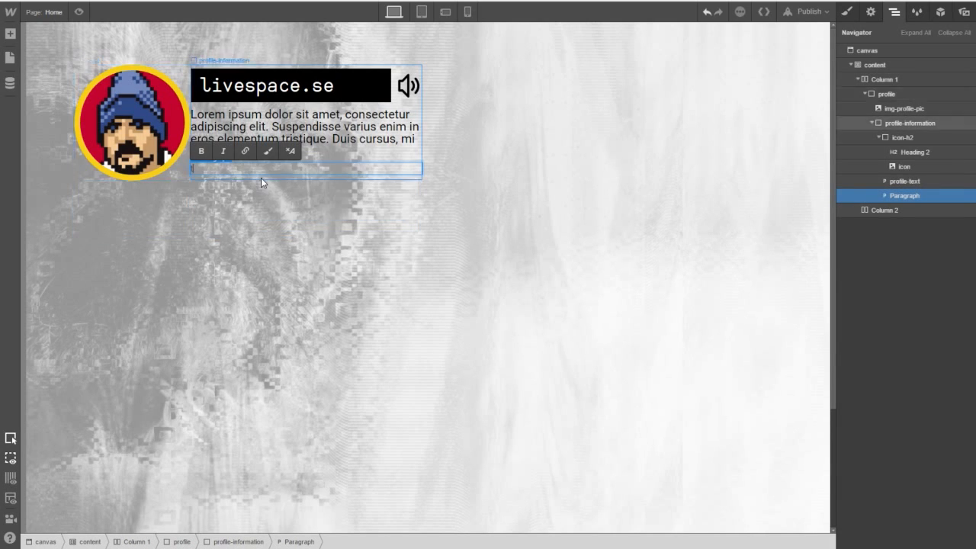
type("visit")
type("lespeech")
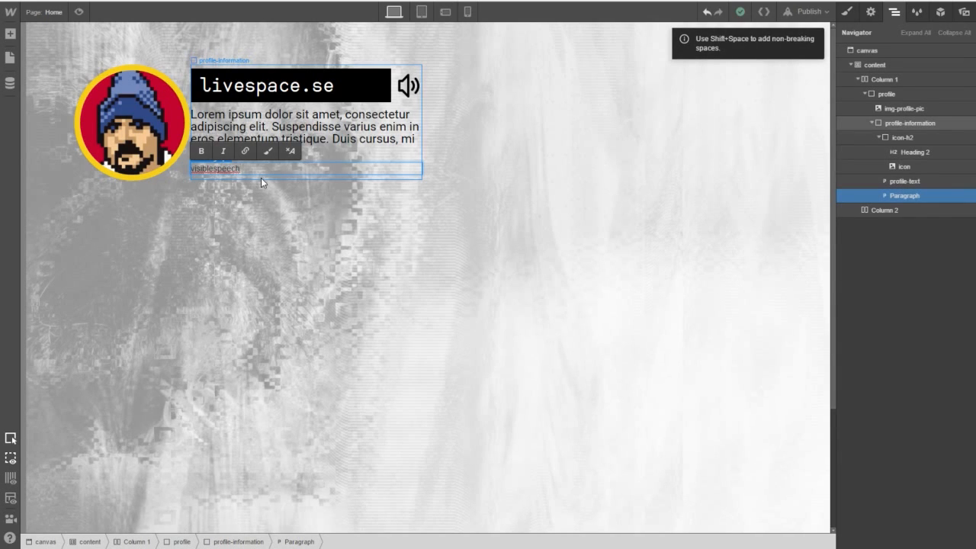
key("shift+space")
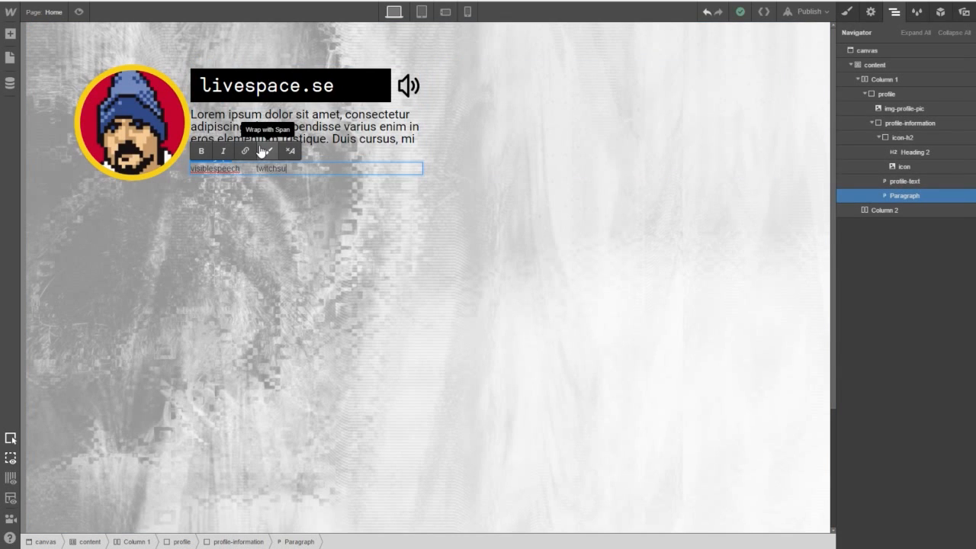
type("geon")
Assign a new class named social-bar to the paragraph holding the two social handles.
left_click_drag(309, 169, 183, 170)
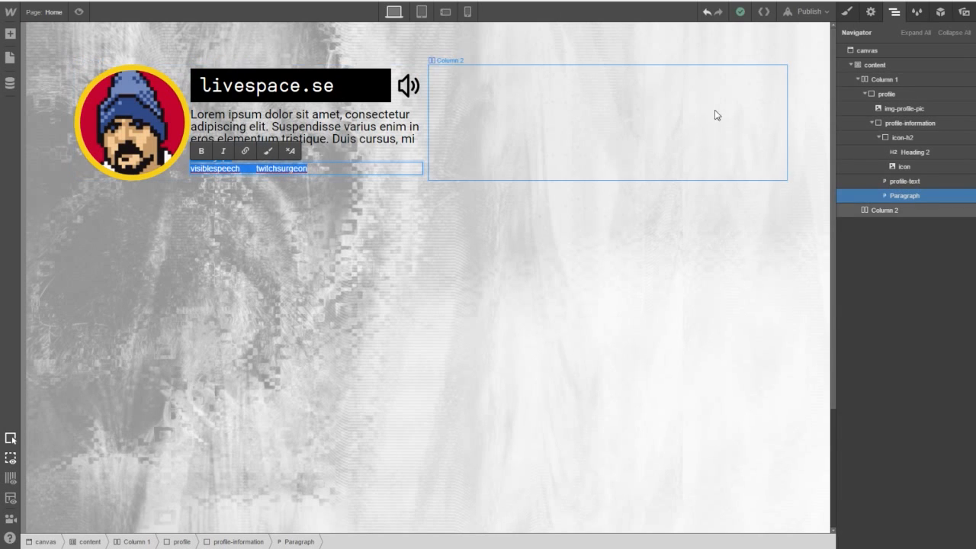
left_click(854, 19)
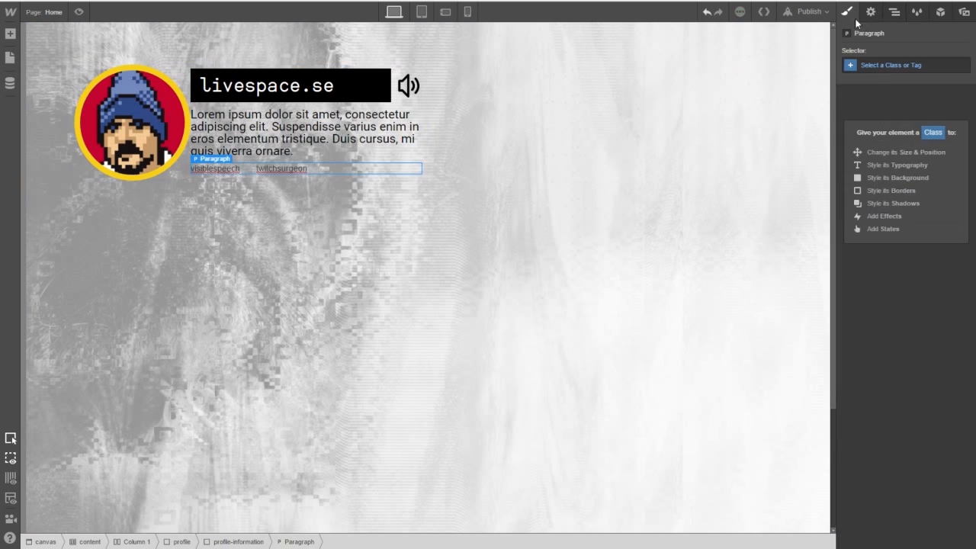
left_click(885, 65)
type("social-bar")
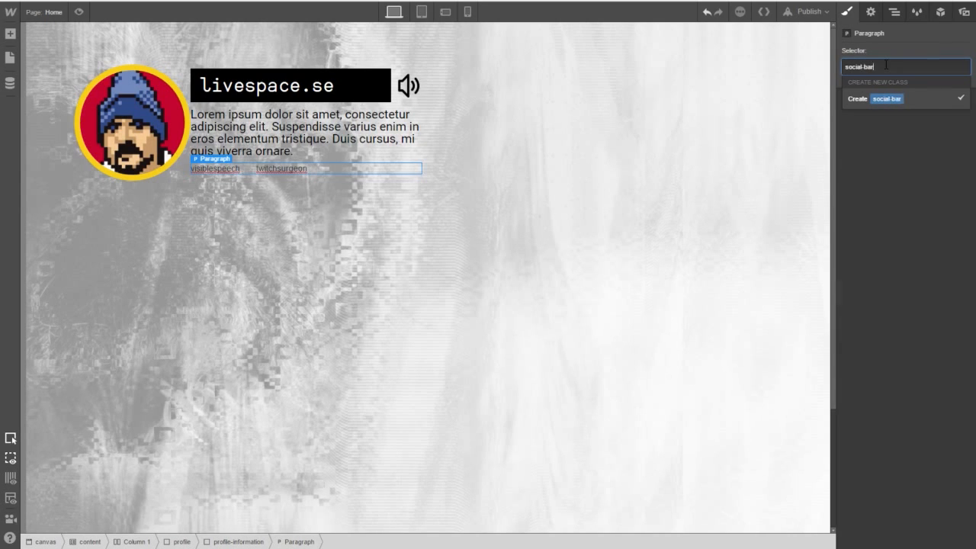
key("Return")
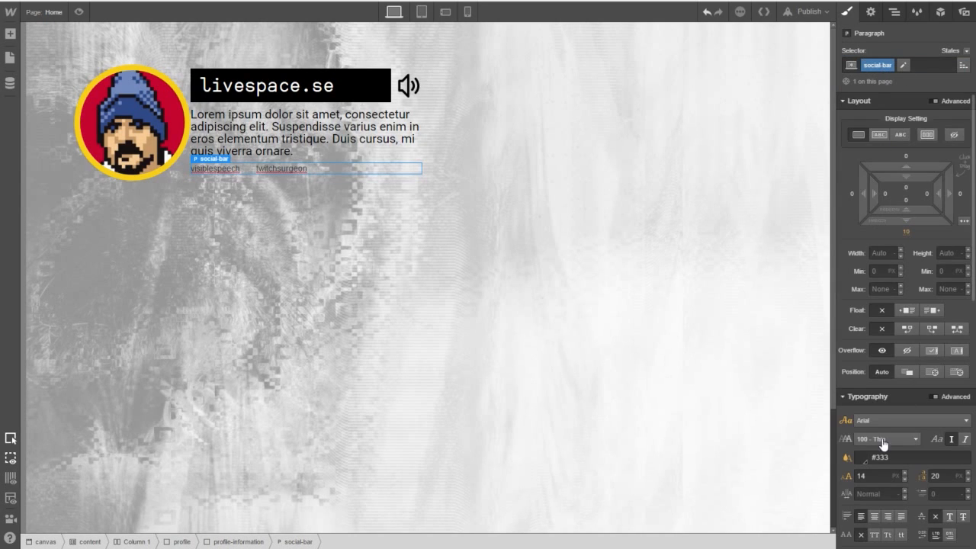
Set the social-bar paragraph's font color to black and its weight to 700 - Bold.
scroll(884, 449, "down", 3)
left_click(863, 343)
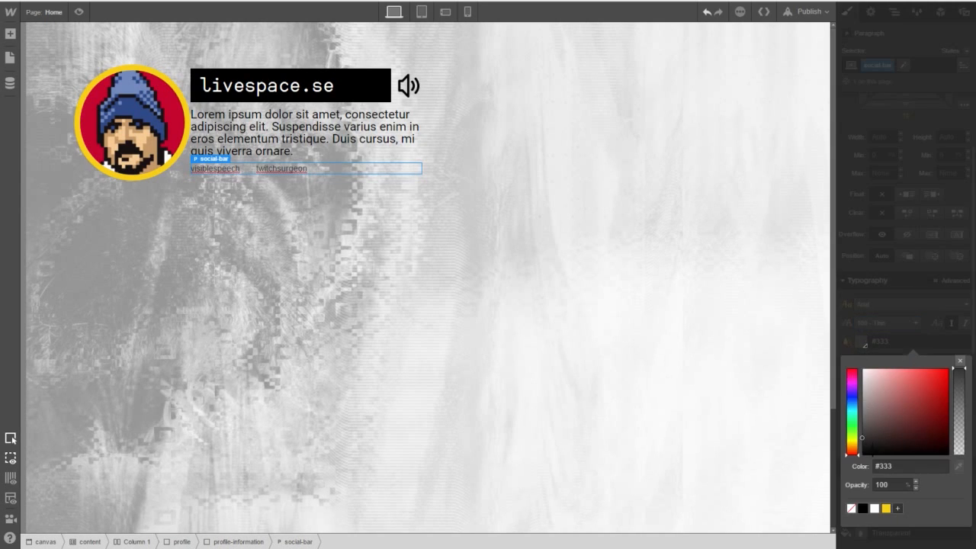
left_click(863, 508)
left_click(890, 342)
left_click(884, 322)
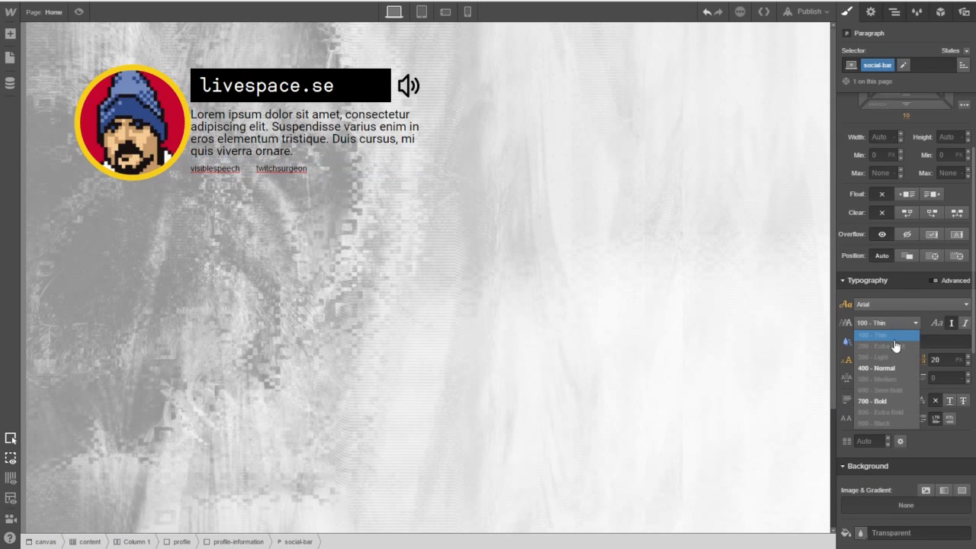
left_click(890, 402)
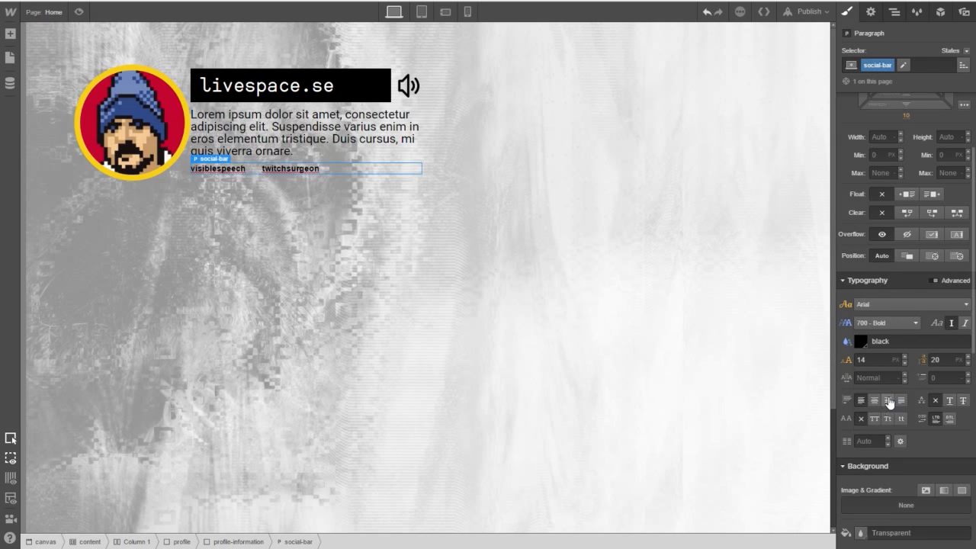
Increase the social-bar paragraph's font size to 20 px.
left_click(906, 357)
left_click(905, 357)
left_click(906, 357)
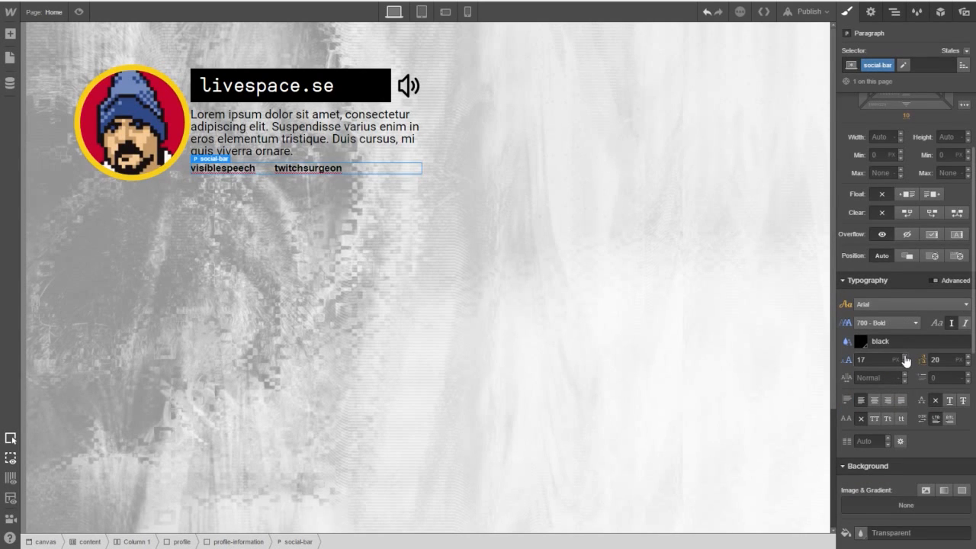
left_click(905, 357)
left_click(905, 357)
left_click(906, 357)
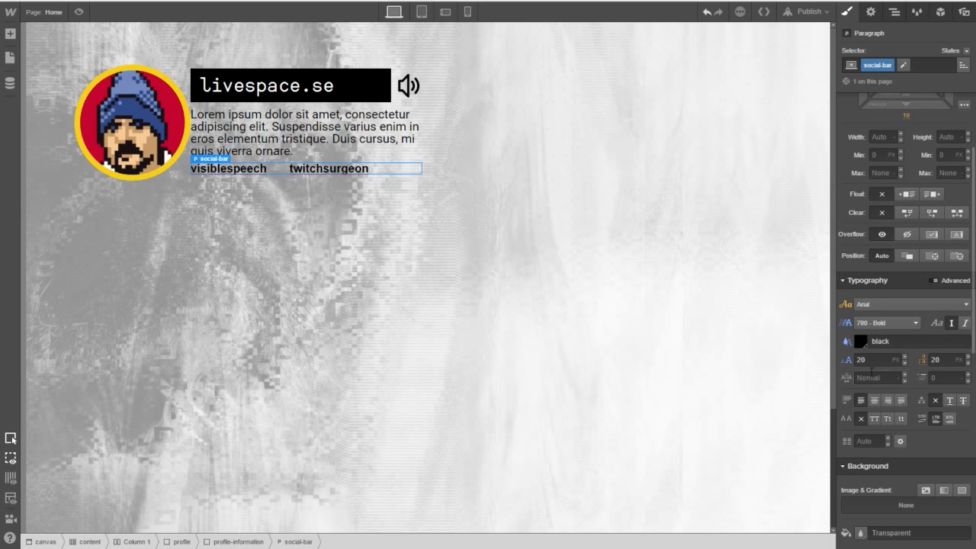
Open the Font Awesome Cheatsheet (fontawesome.io/cheatsheet) in a new browser tab and go to its icon list.
key("ctrl+t")
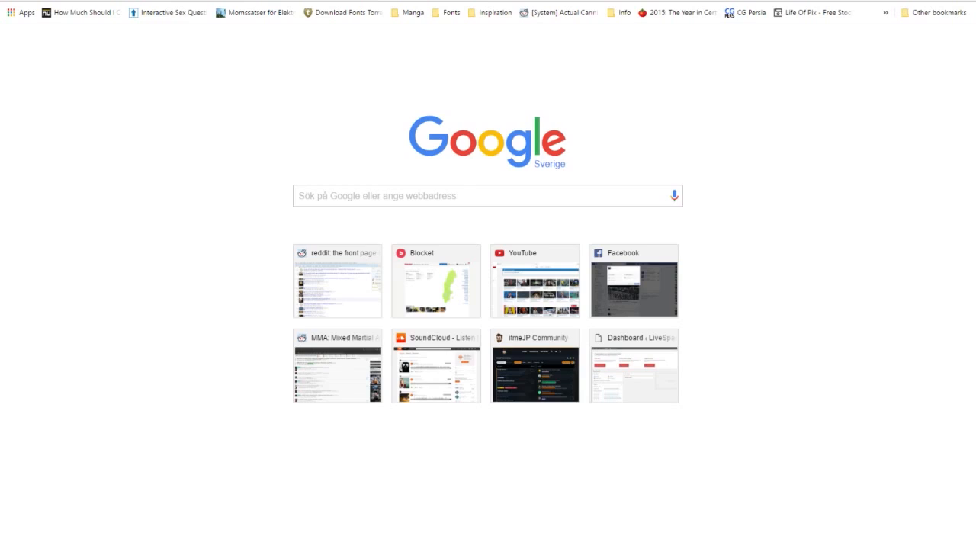
type("f")
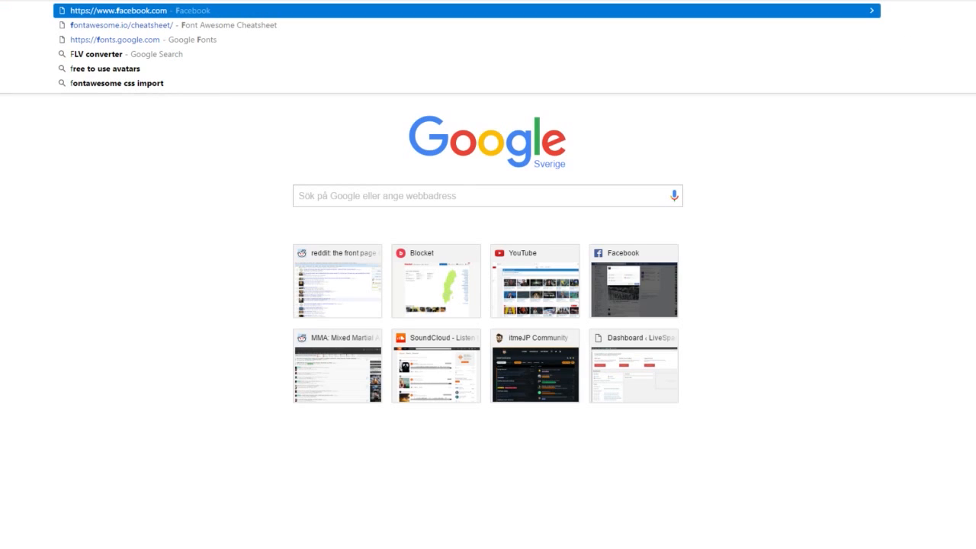
key("Down")
key("Return")
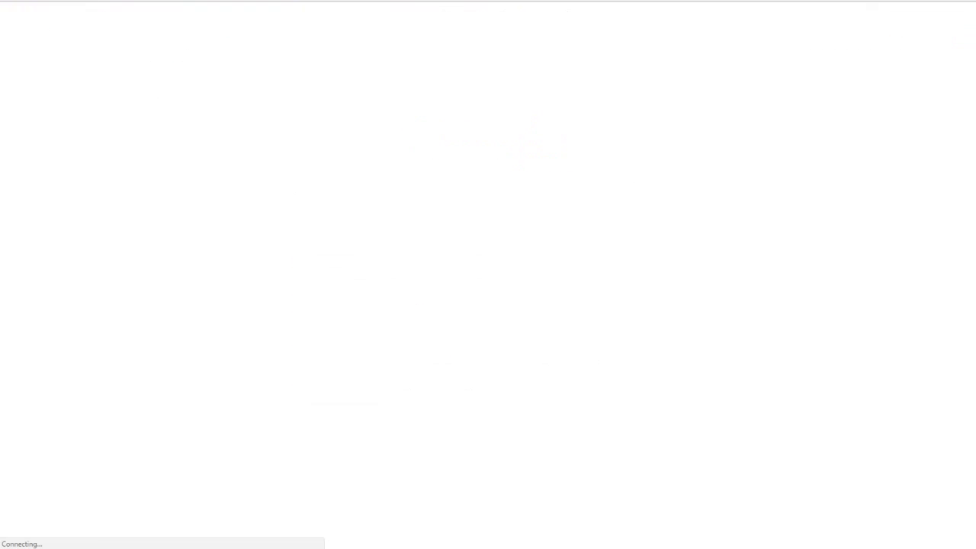
scroll(572, 205, "down", 6)
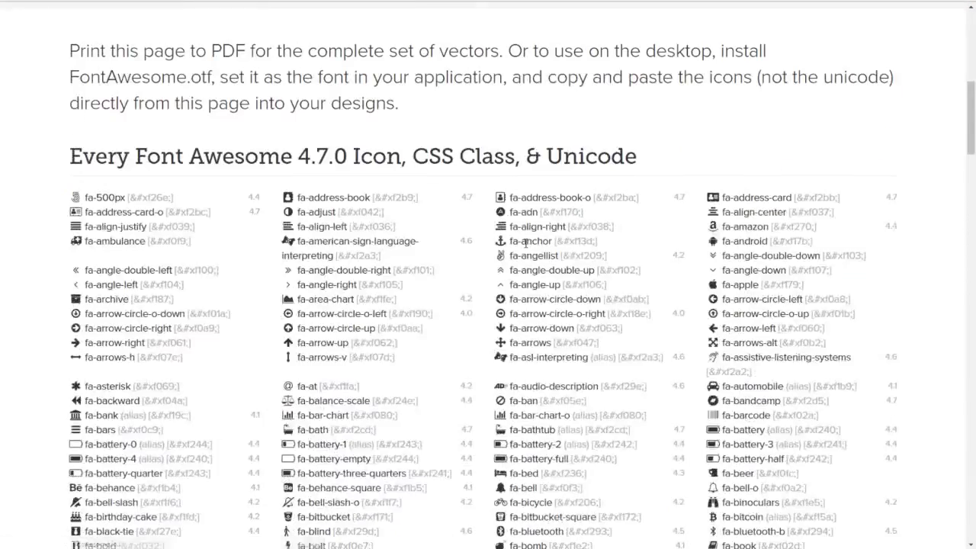
scroll(556, 234, "down", 6)
Find "twitter" on the cheatsheet page and copy the fa-twitter icon glyph.
key("ctrl+f")
type("'")
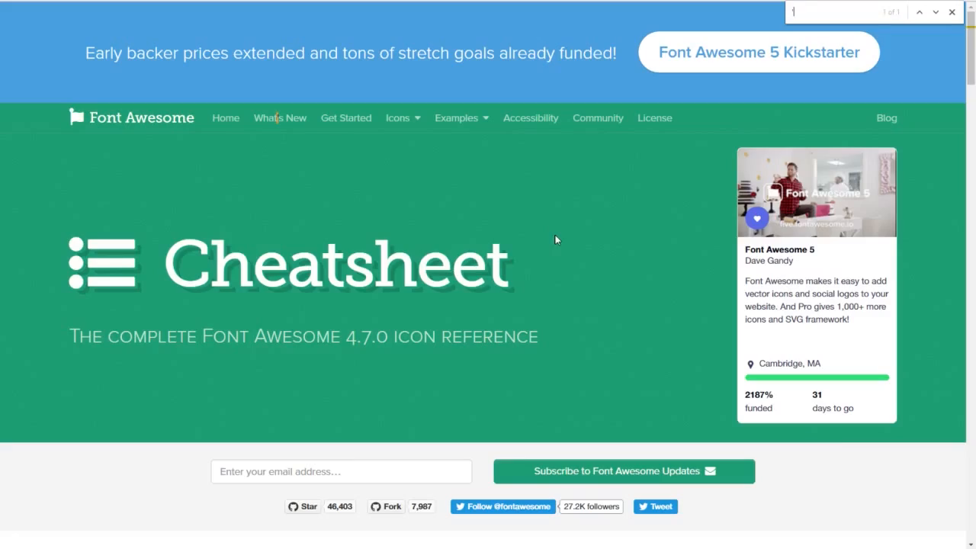
key("BackSpace")
type("tw")
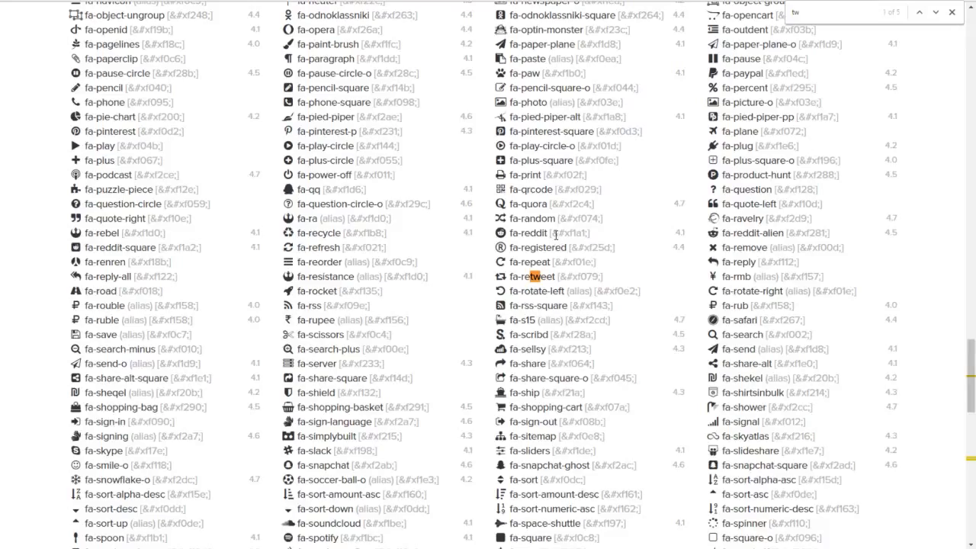
type("itter")
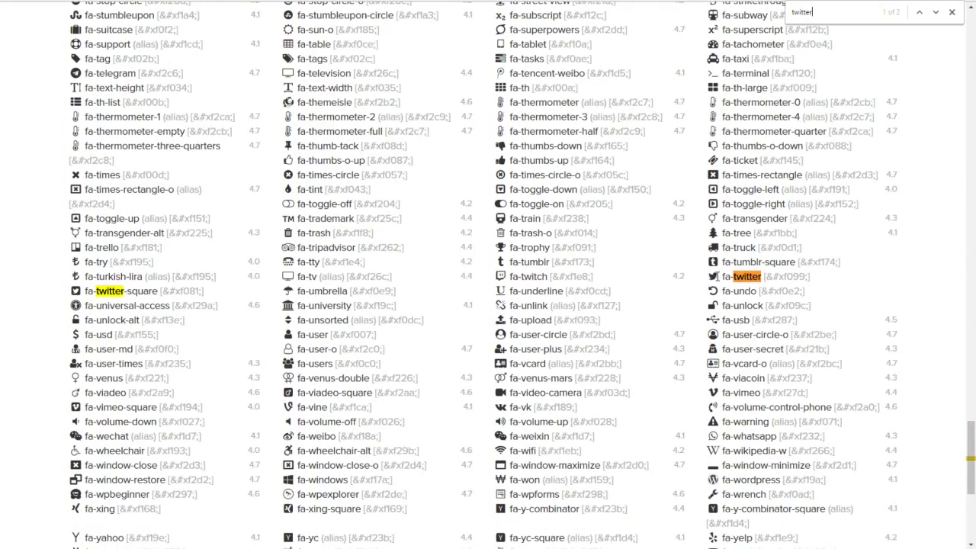
left_click_drag(715, 276, 696, 268)
Switch back to Webflow and paste the Twitter glyph in front of "visiblespeech" in the social-bar paragraph.
key("alt+Tab")
double_click(229, 169)
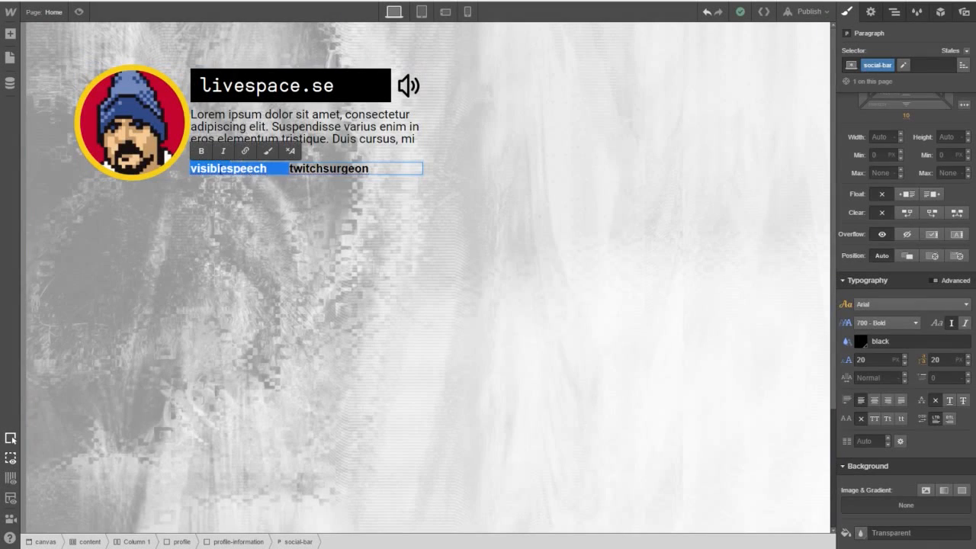
key("Left")
key("ctrl+v")
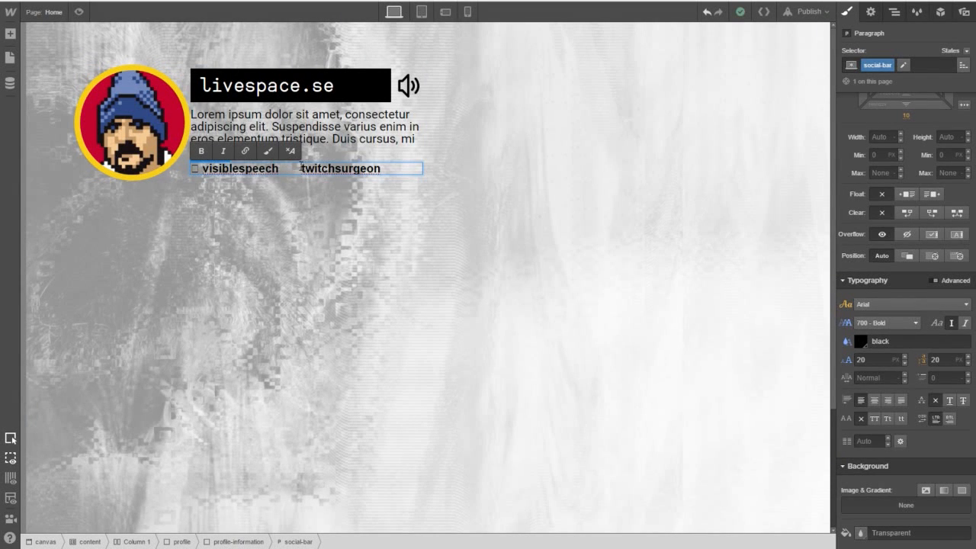
Return to the Font Awesome cheatsheet, find "twitch" and copy the fa-twitch icon glyph.
key("alt+Tab")
key("ctrl+f")
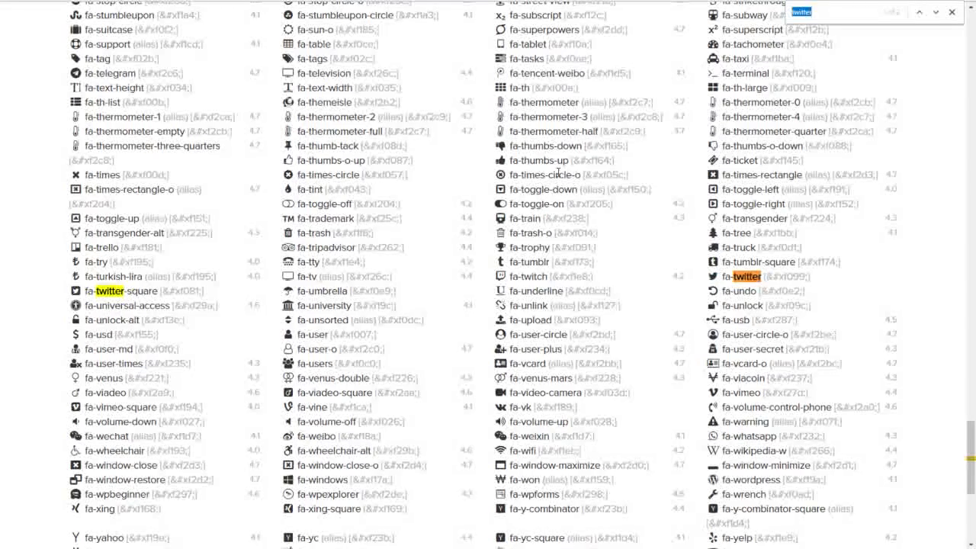
type("twitch")
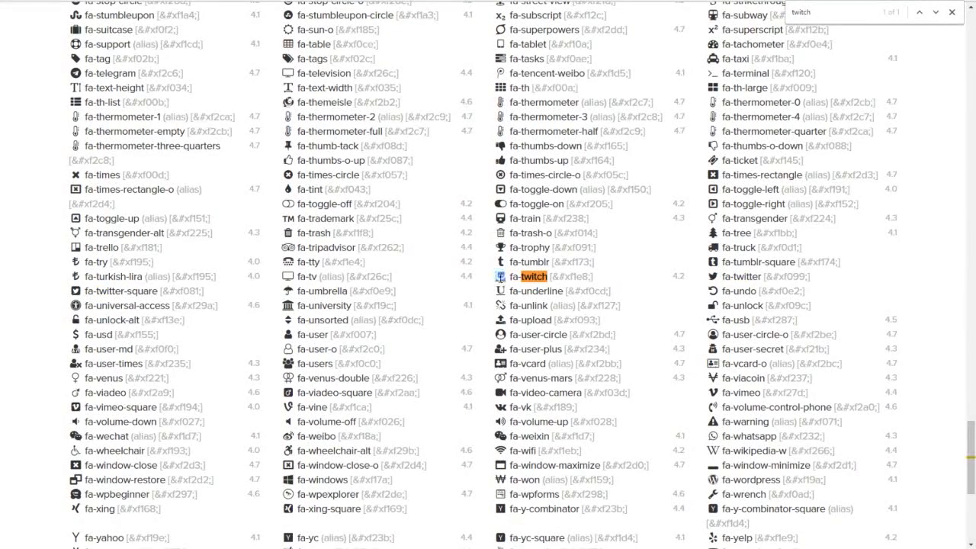
double_click(501, 277)
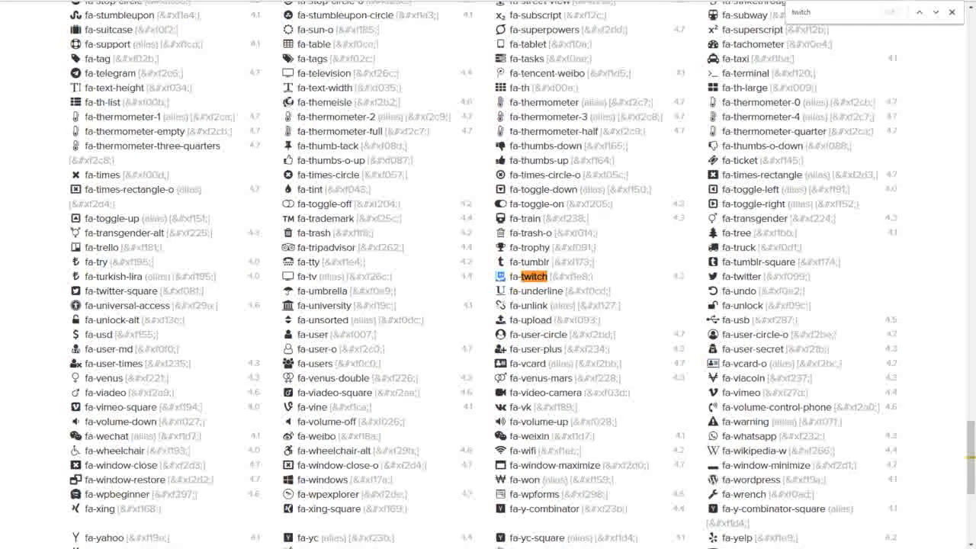
Switch back to Webflow and paste the Twitch glyph in front of "twitchsurgeon" in the social-bar paragraph.
key("ctrl+Tab")
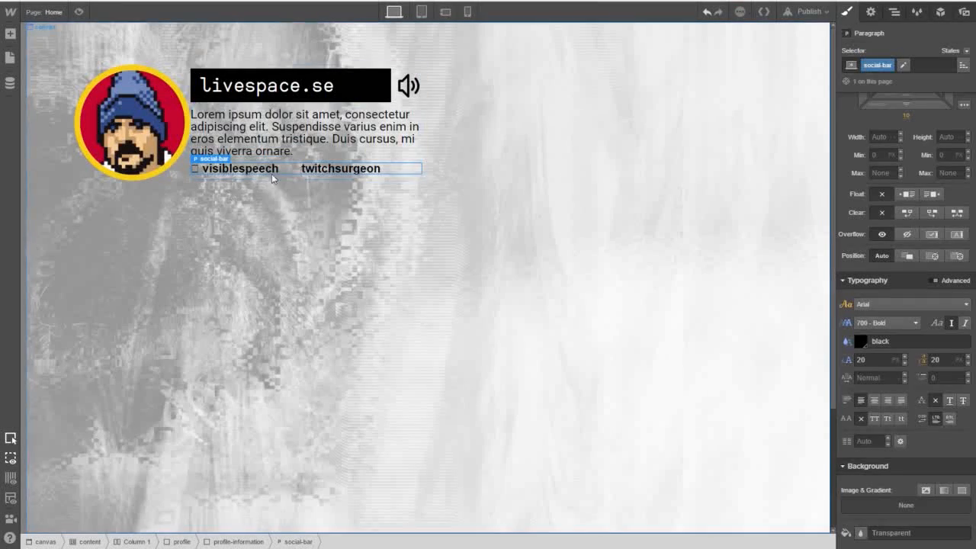
double_click(314, 168)
left_click(298, 168)
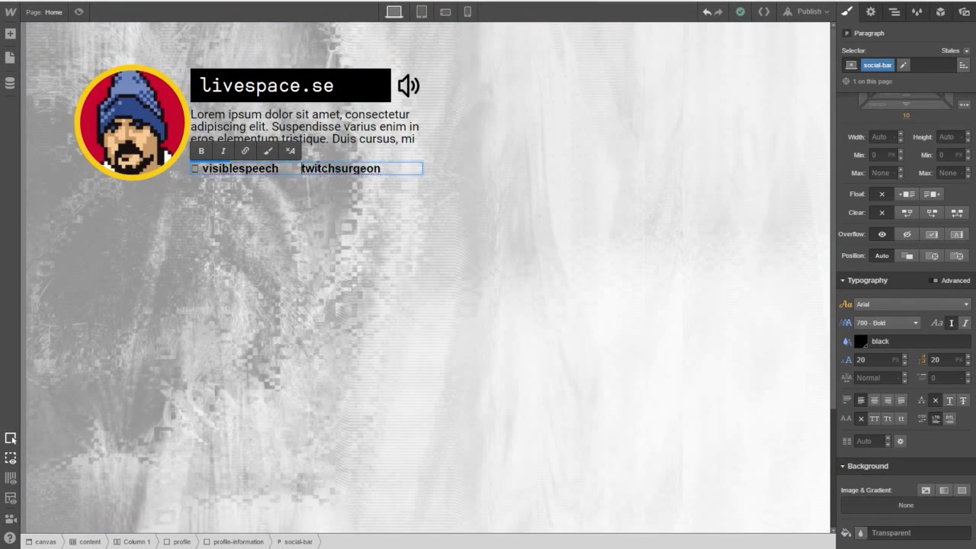
key("ctrl+v")
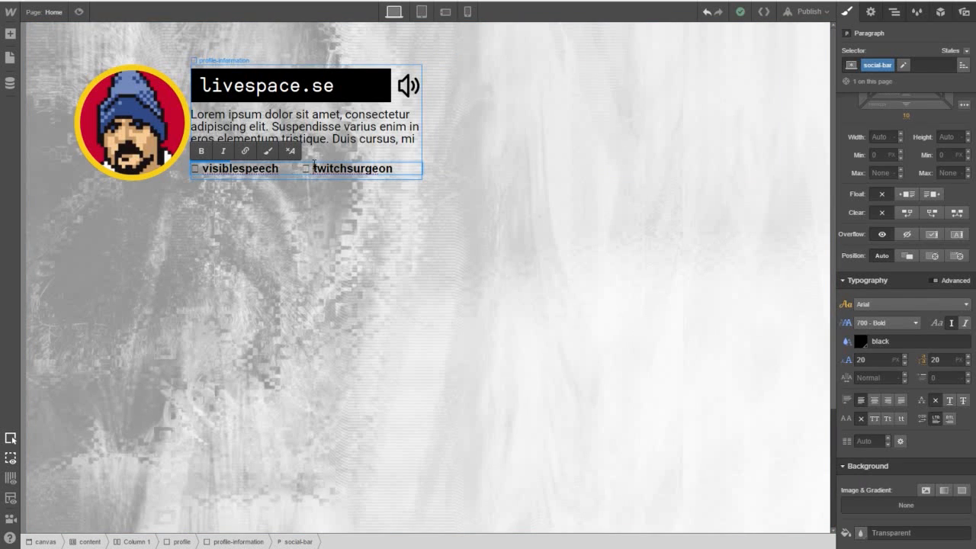
Wrap the Twitch glyph in a text span and assign it a new class named awesome-font.
left_click_drag(310, 168, 304, 168)
left_click(268, 151)
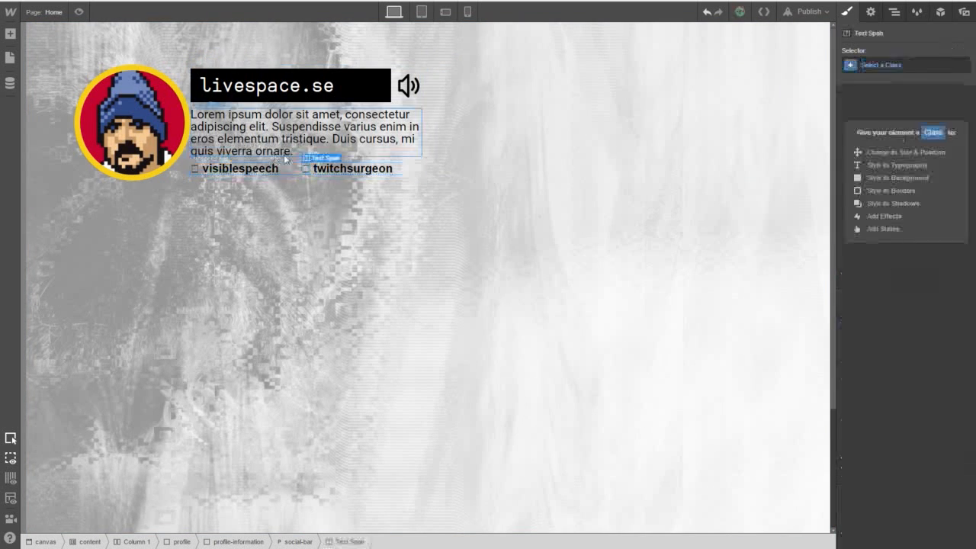
left_click(867, 67)
type("awesome")
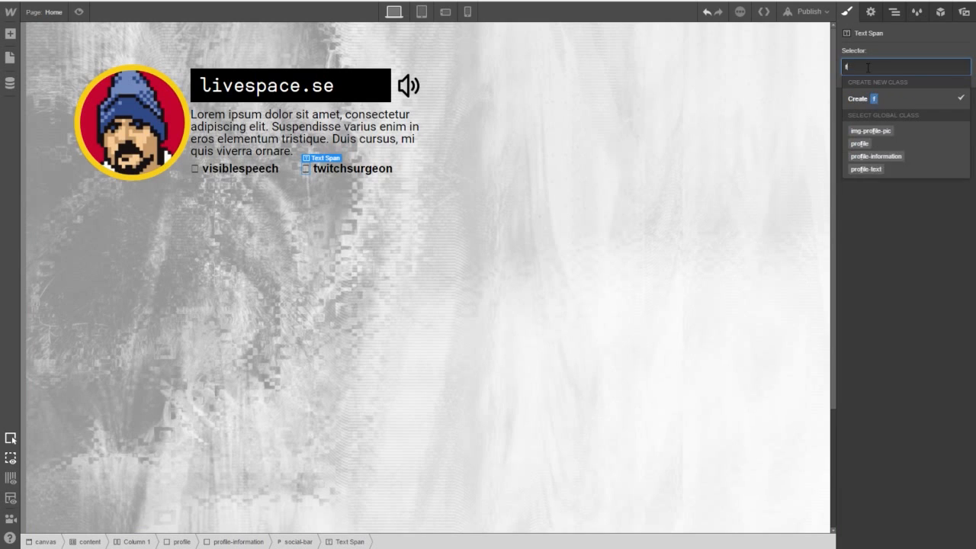
type("-font")
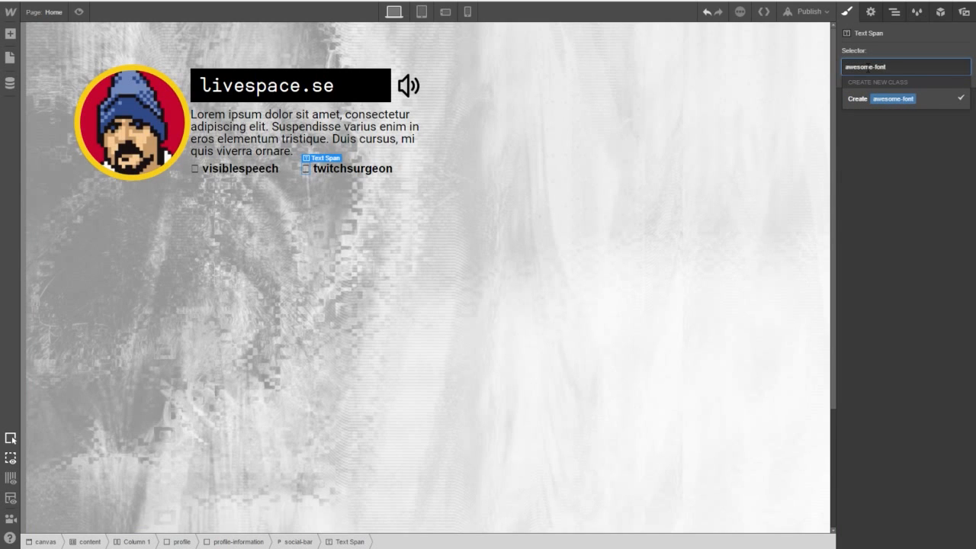
key("Return")
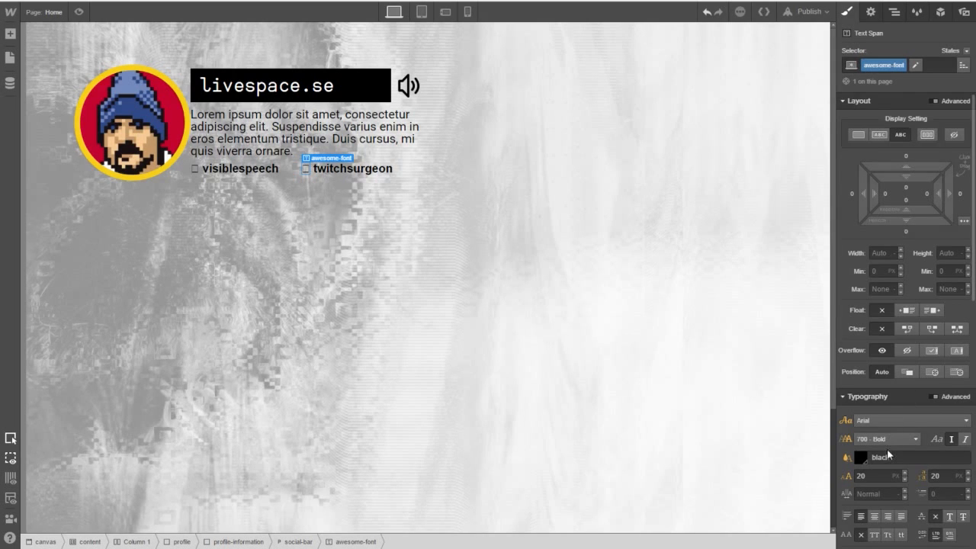
Set the awesome-font class's typeface to Fontawesome webfont.
scroll(889, 455, "down", 1)
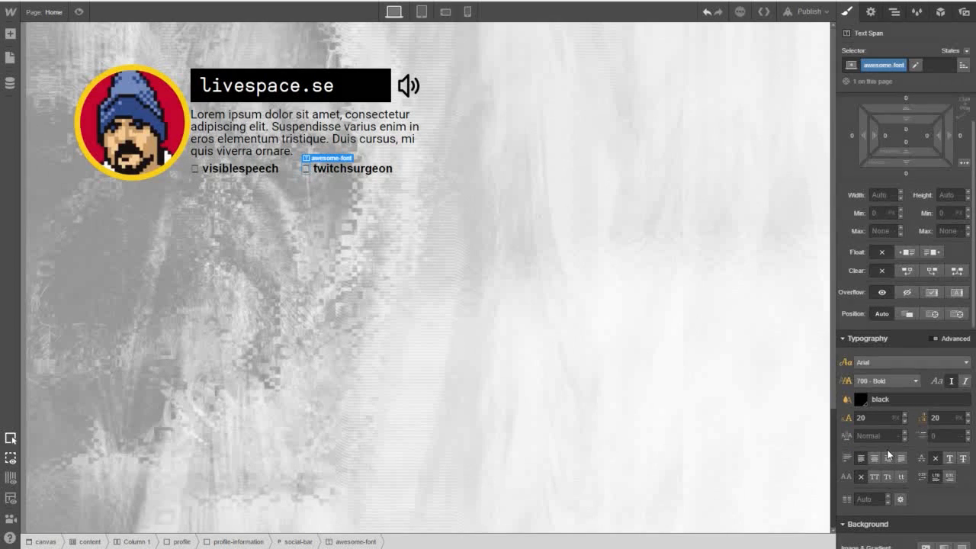
left_click(885, 364)
scroll(889, 412, "down", 5)
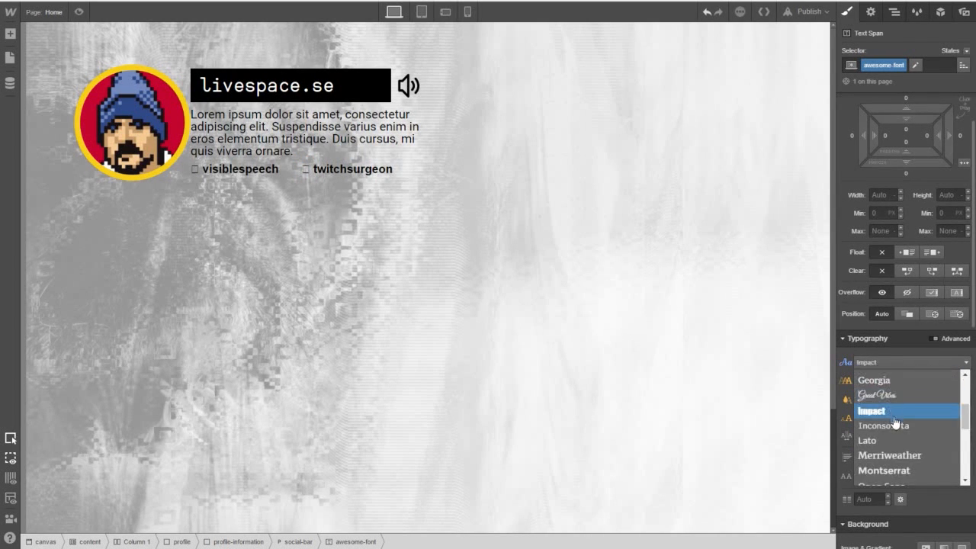
scroll(896, 440, "up", 5)
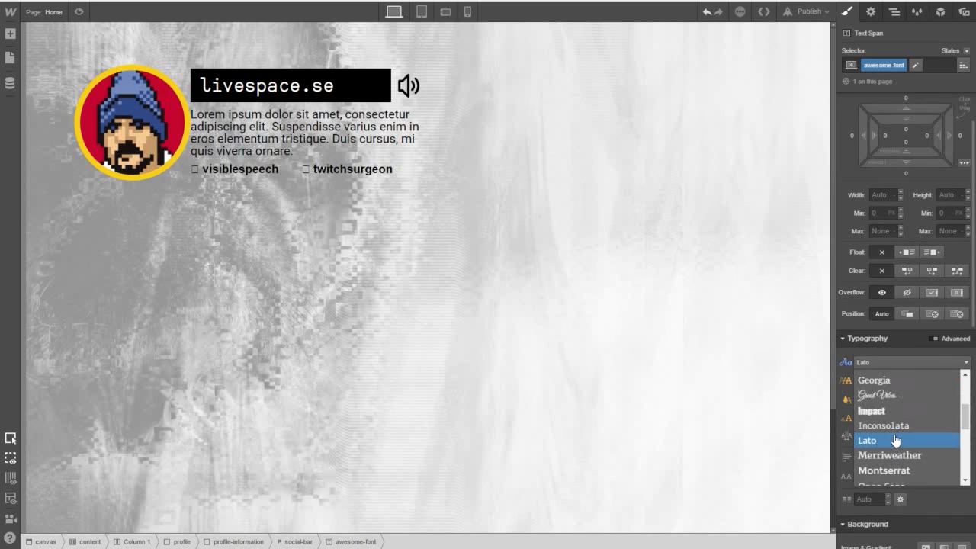
left_click(894, 426)
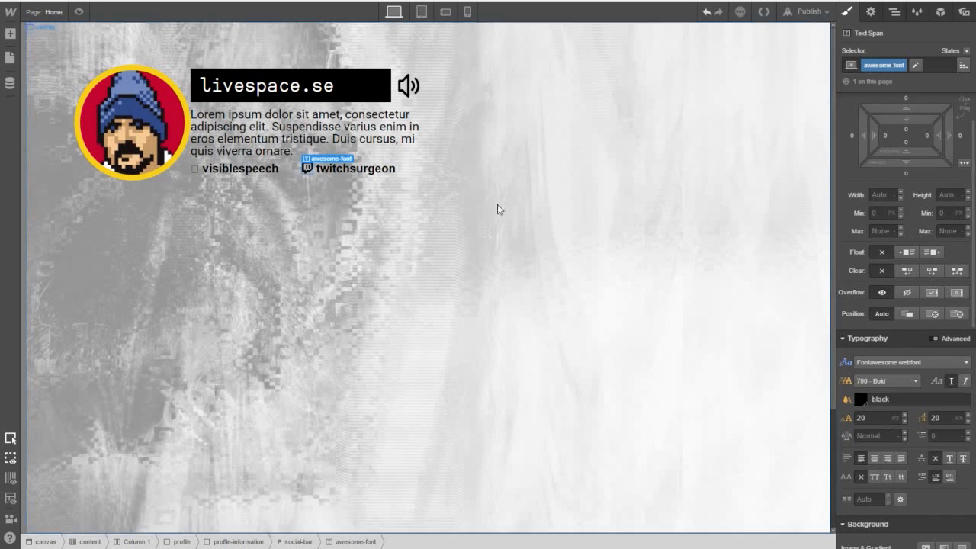
Wrap the Twitter glyph before "visiblespeech" in a text span and assign it the existing awesome-font class.
double_click(240, 169)
left_click(199, 168)
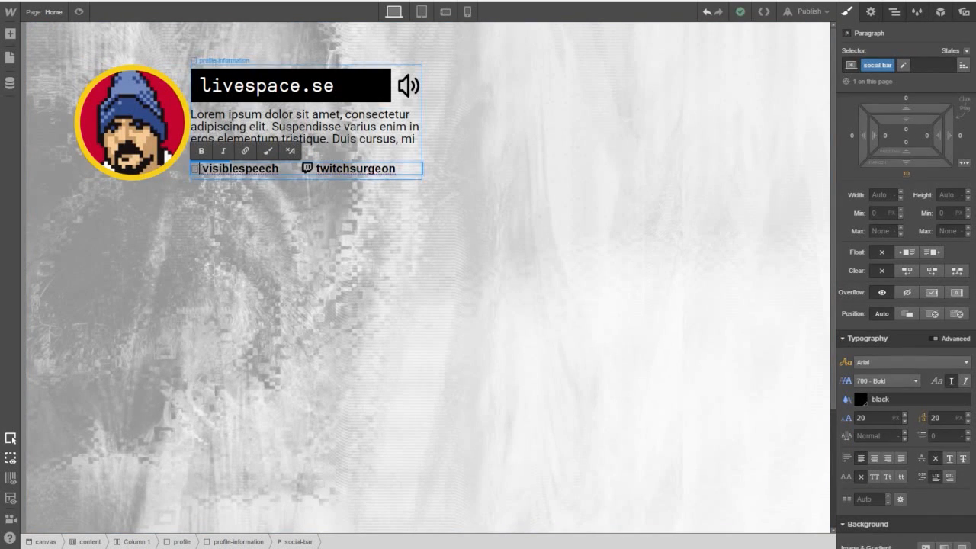
left_click_drag(198, 169, 191, 169)
left_click(267, 152)
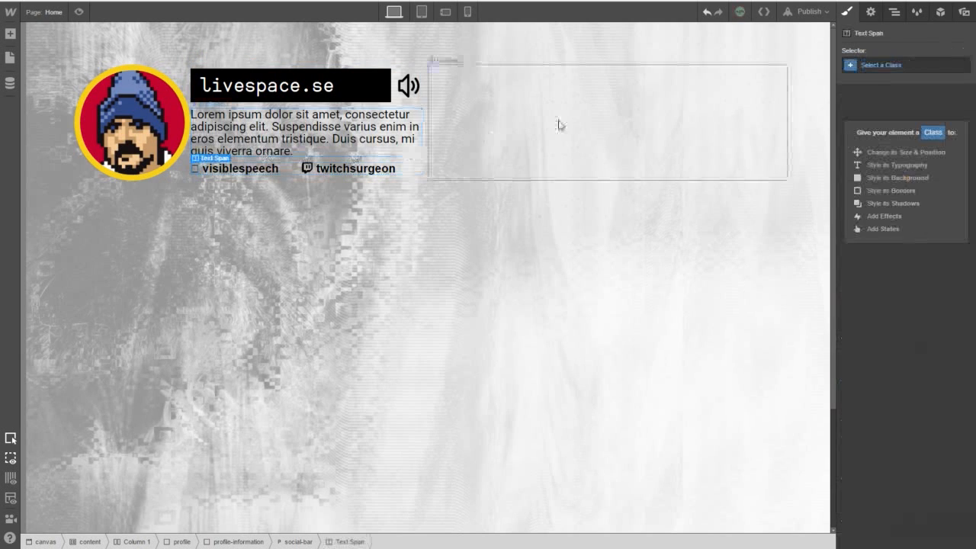
left_click(924, 67)
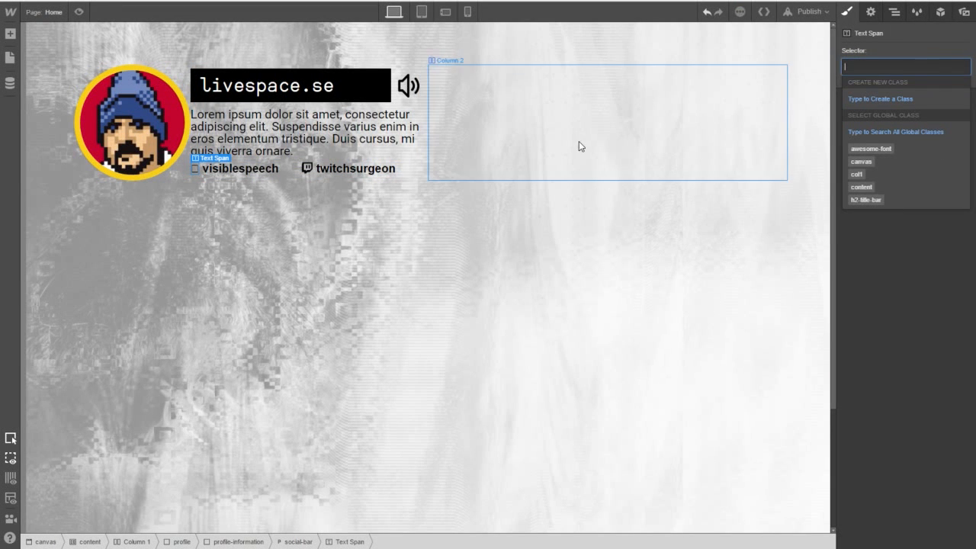
left_click(873, 149)
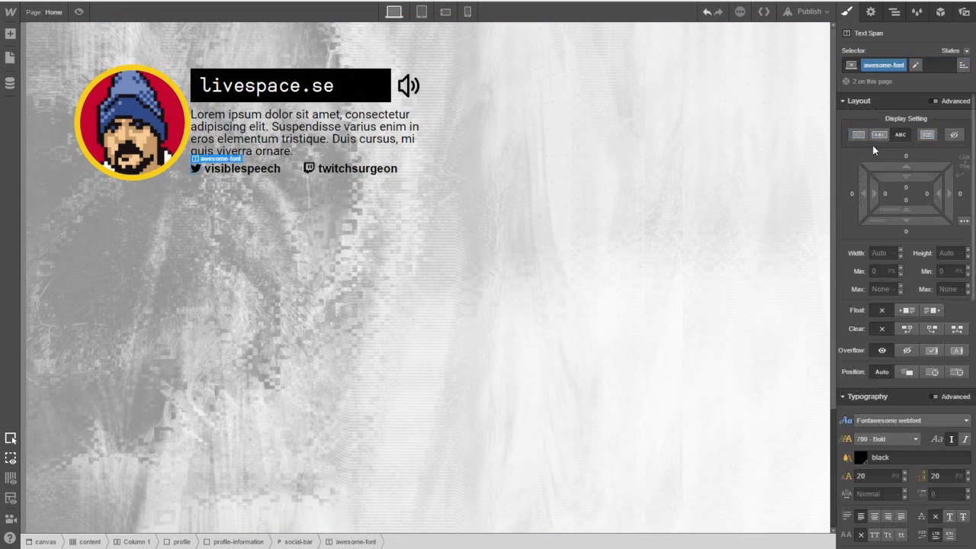
left_click(381, 196)
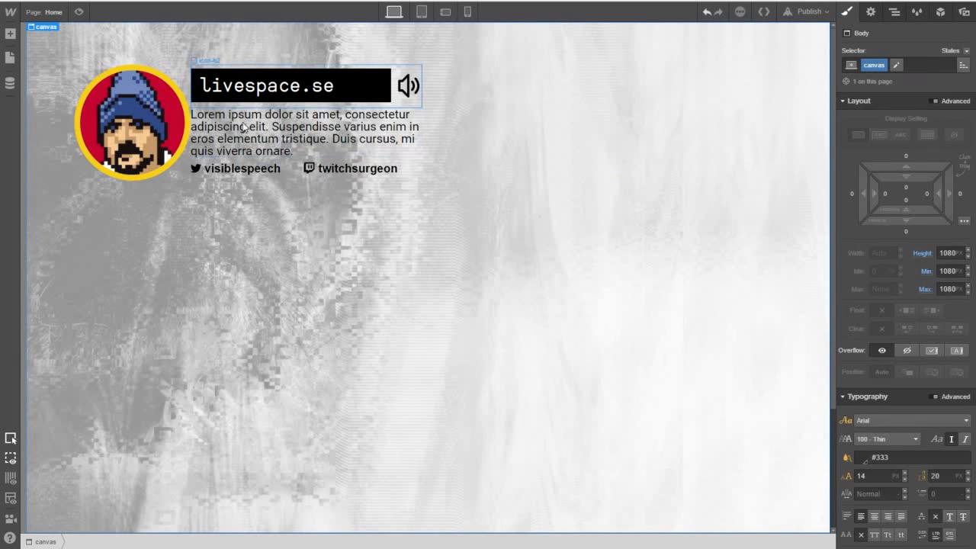
Give the profile-information div block a top margin of -8 px and a left padding of 28 px.
left_click(243, 148)
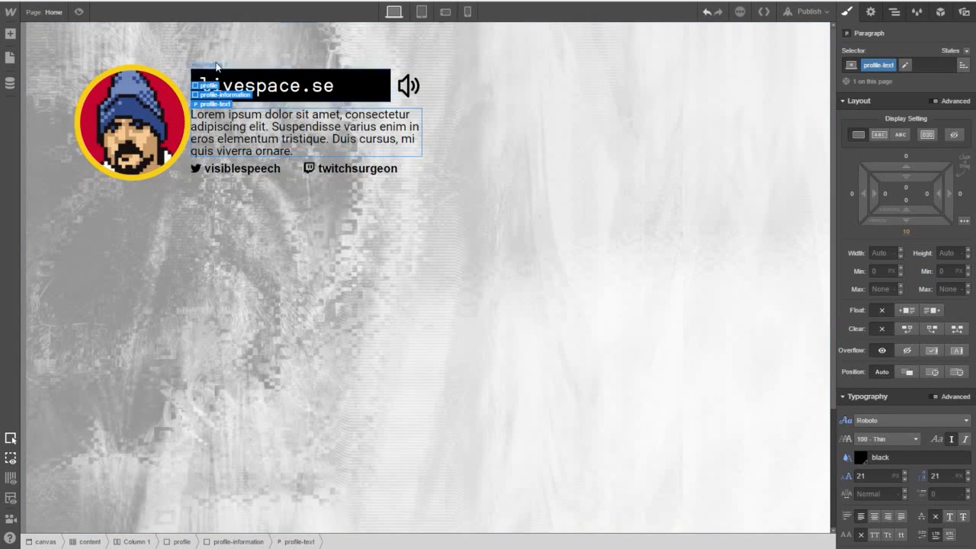
left_click(211, 71)
left_click(209, 66)
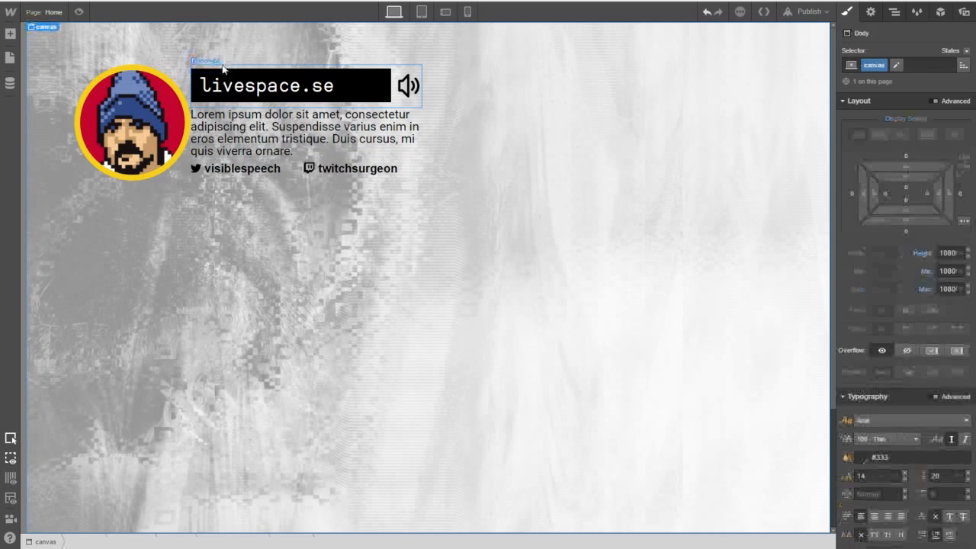
left_click(894, 11)
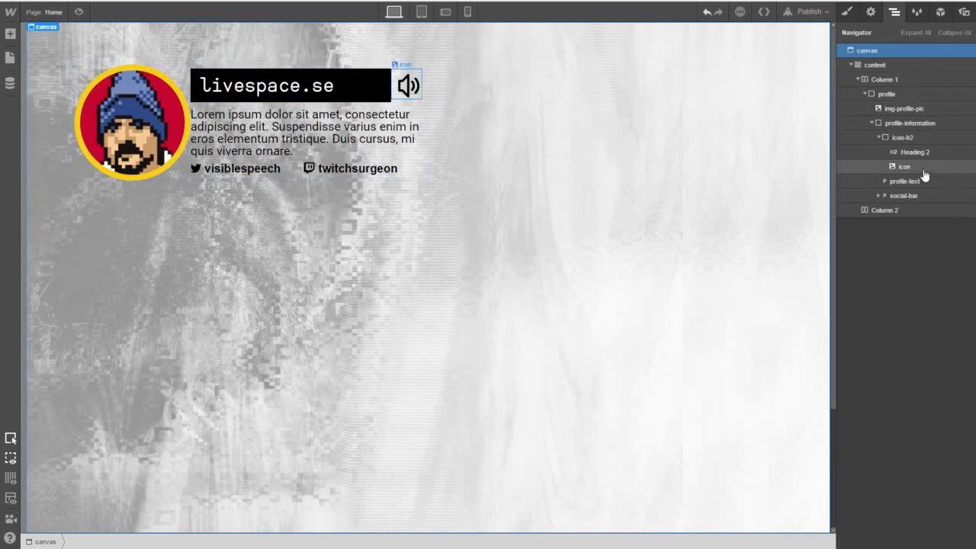
left_click(916, 127)
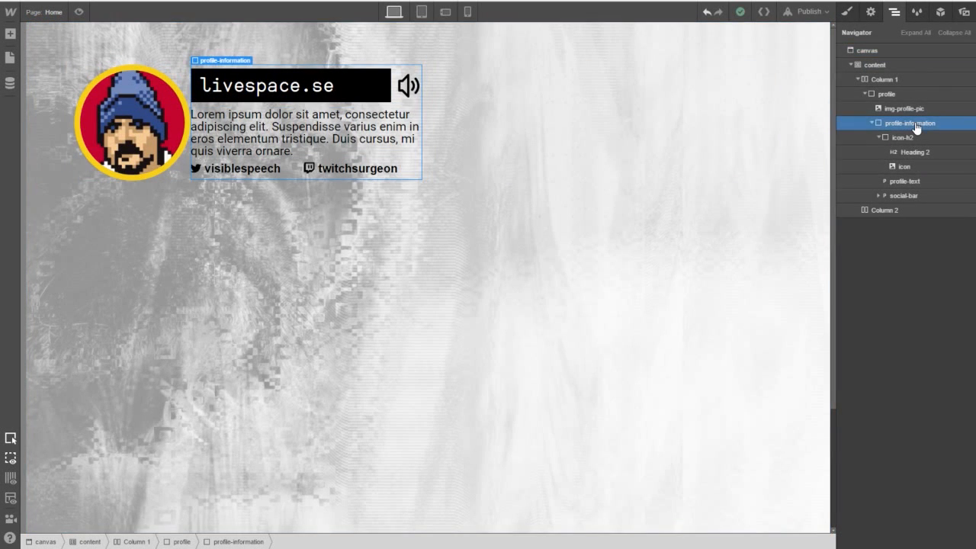
left_click(873, 14)
left_click(847, 11)
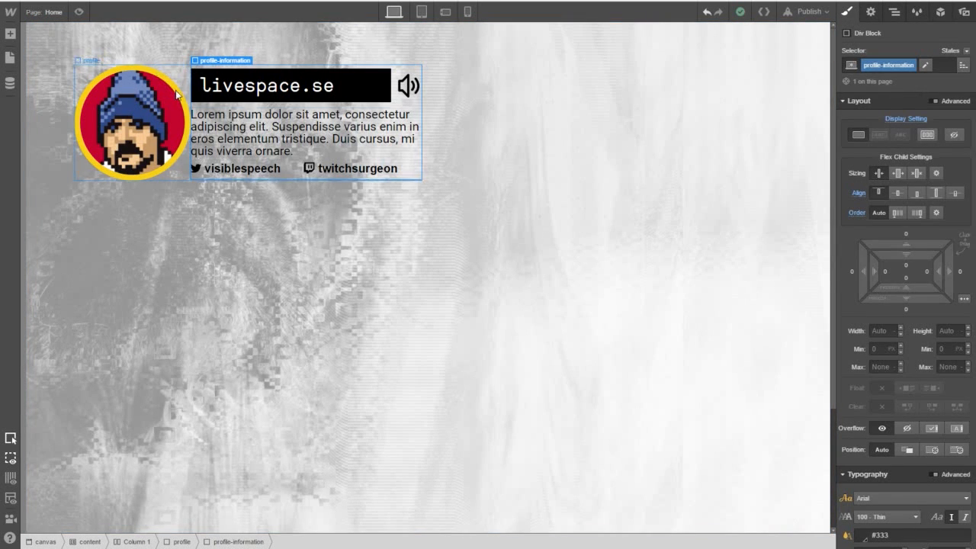
left_click_drag(917, 242, 923, 257)
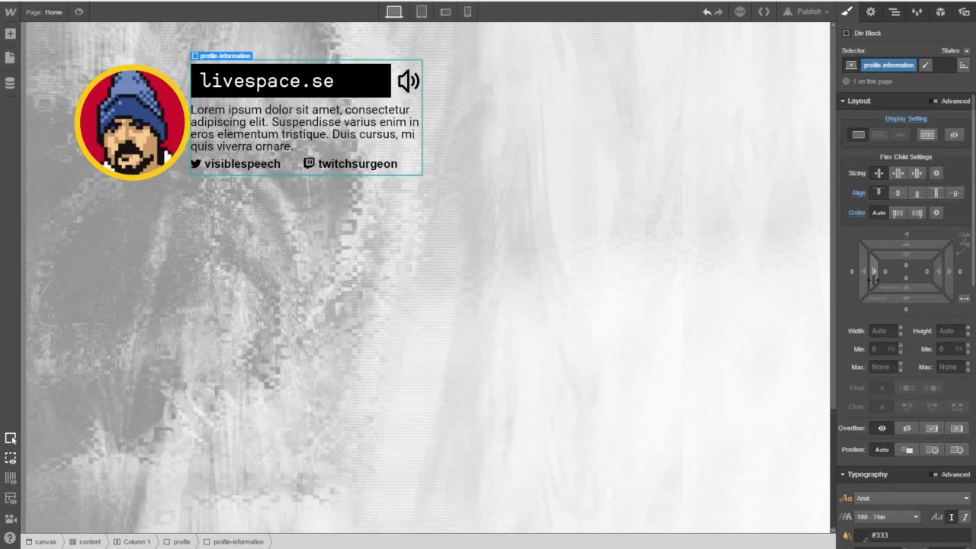
left_click_drag(873, 278, 924, 272)
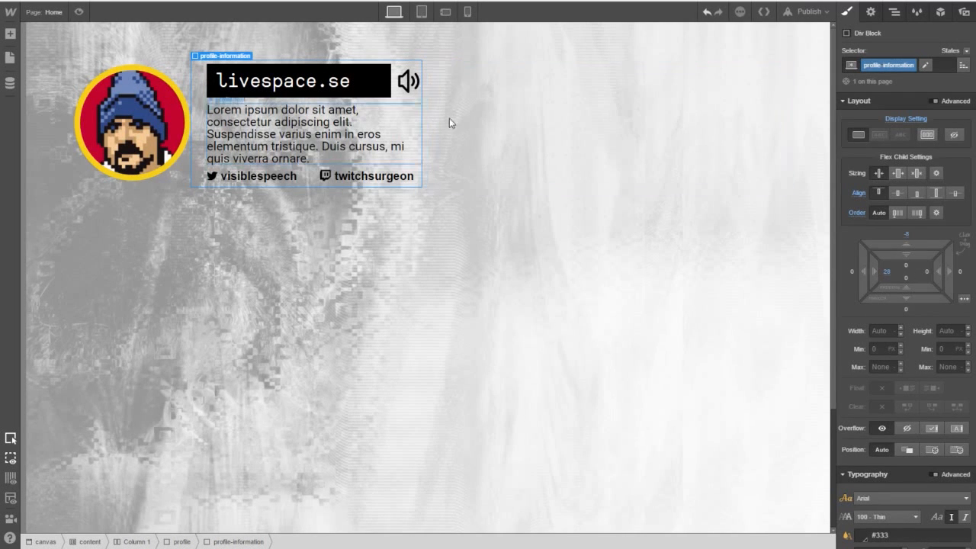
Examine the page layout with element edges hidden and shown, and in X-Ray mode.
left_click(135, 50)
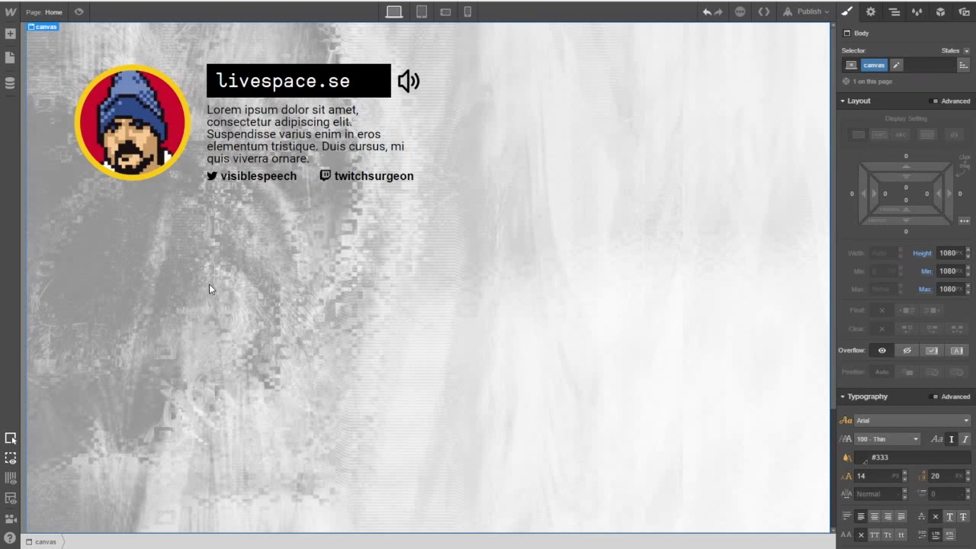
left_click(14, 459)
left_click(299, 80)
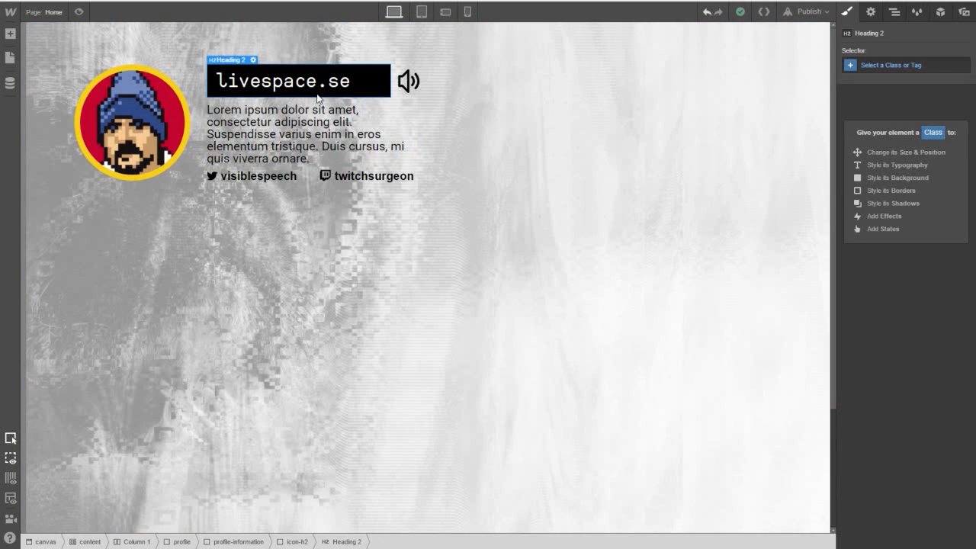
left_click(461, 105)
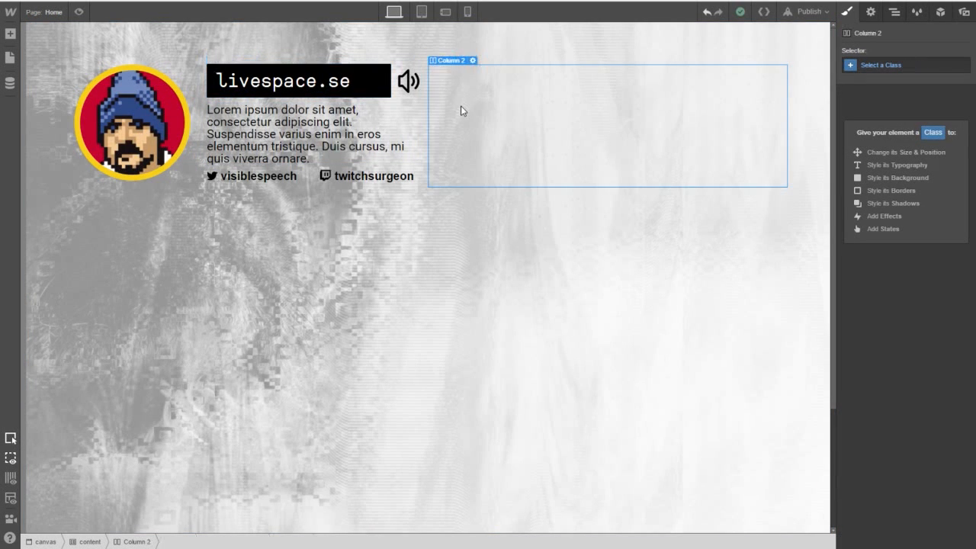
left_click(12, 462)
left_click(212, 406)
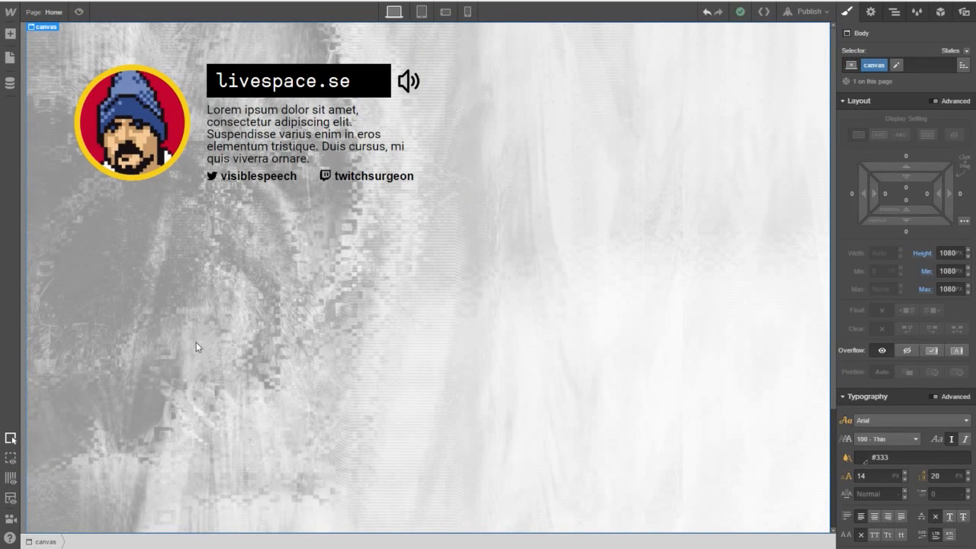
left_click(13, 462)
left_click(10, 500)
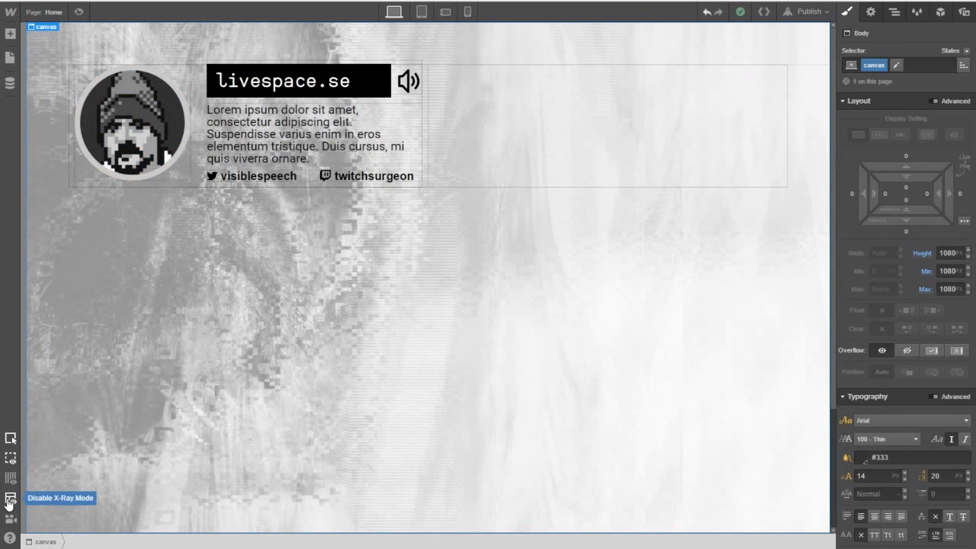
left_click(10, 499)
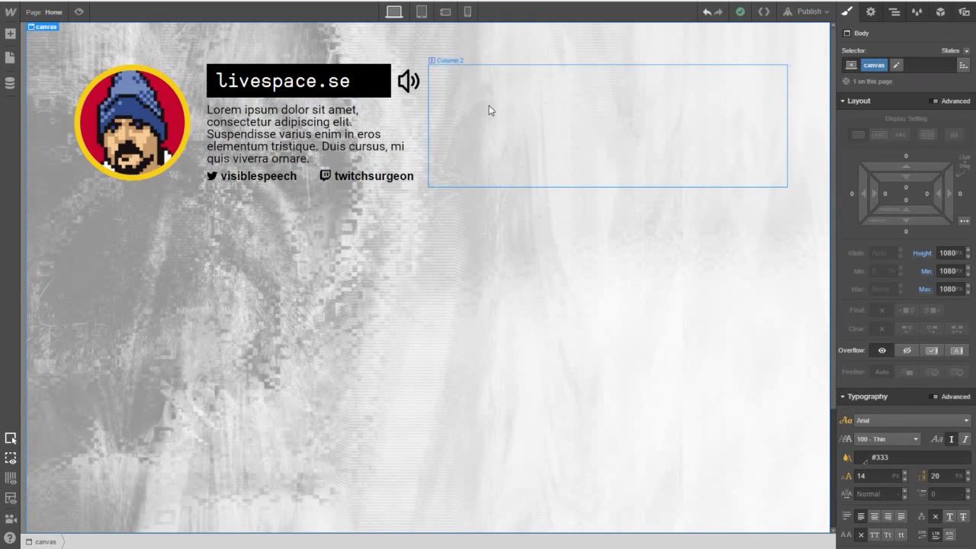
Collapse the profile block in the element tree and duplicate it until Column 1 holds four profile blocks.
left_click(895, 13)
left_click(858, 79)
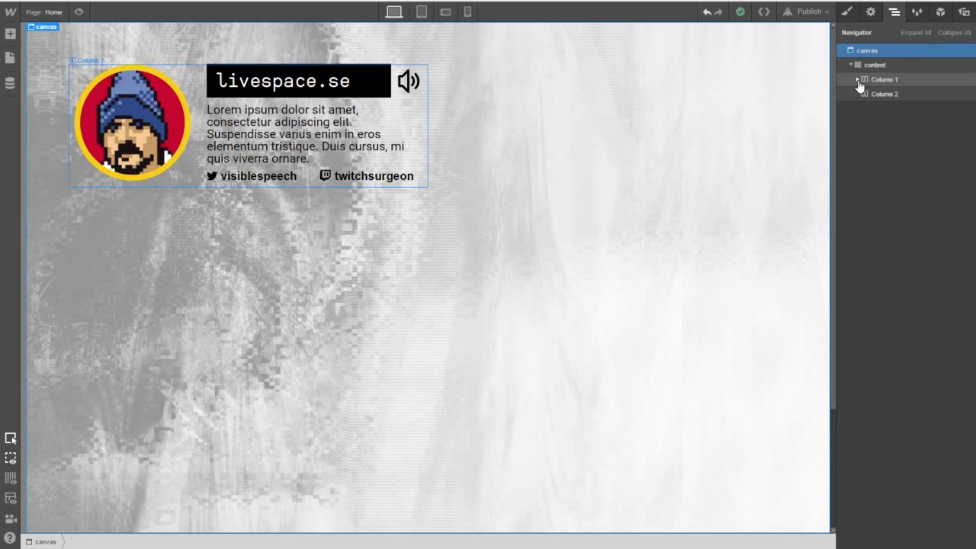
left_click(858, 80)
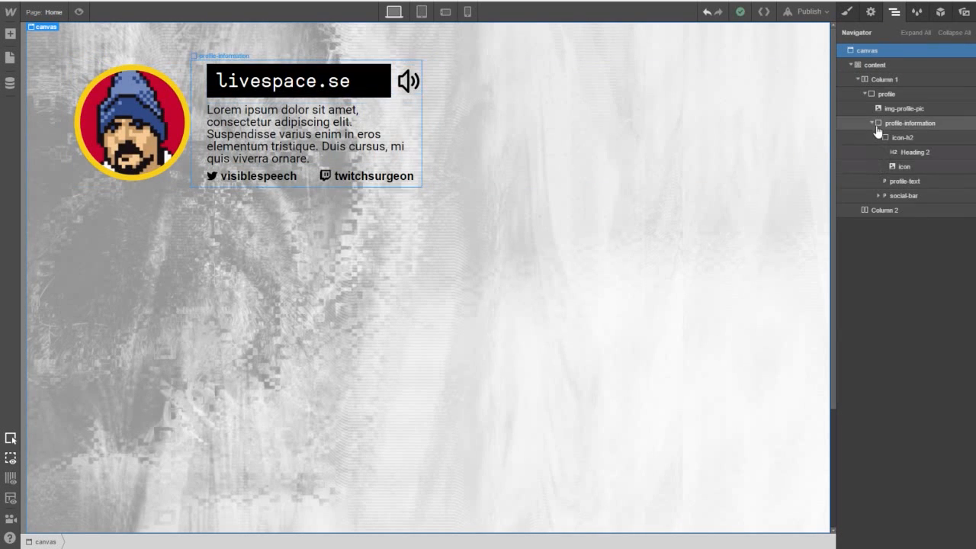
left_click(877, 126)
left_click(866, 94)
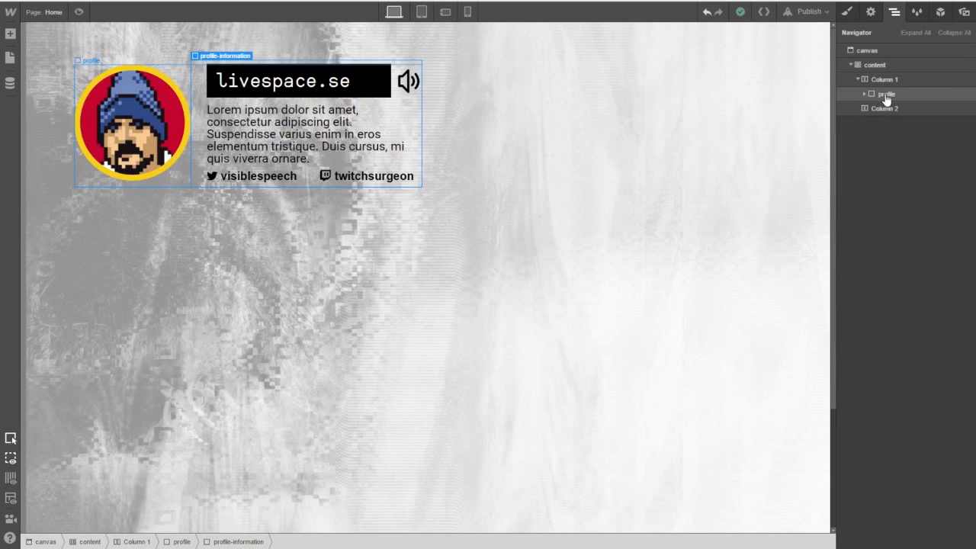
left_click_drag(881, 99, 893, 124)
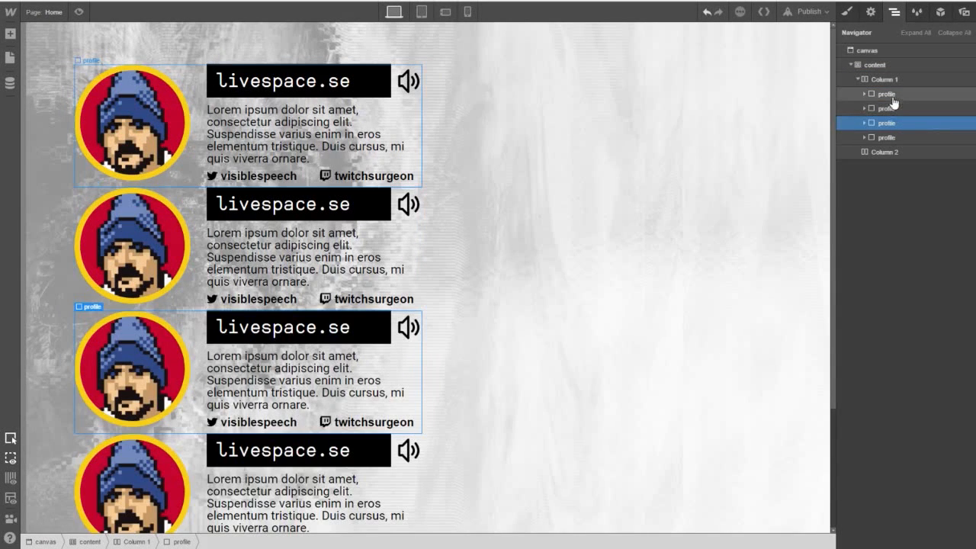
Add a bottom margin of about 20 px to the profile class to space out the profile blocks.
left_click(893, 95)
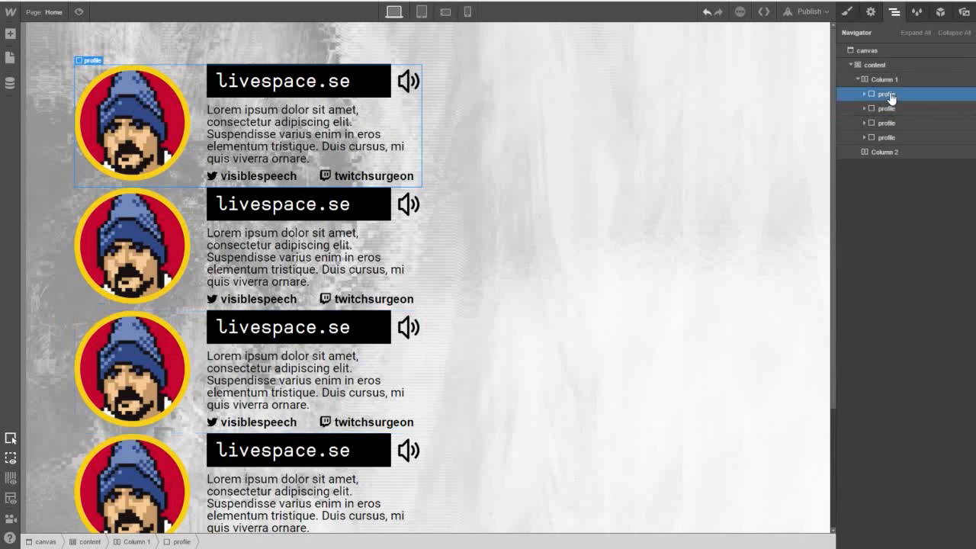
left_click(871, 12)
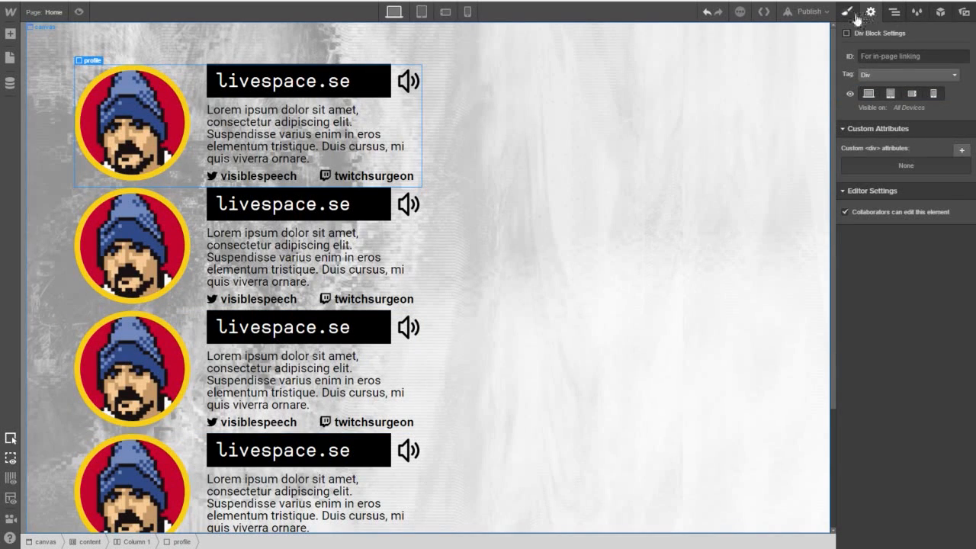
left_click(853, 13)
left_click(871, 13)
left_click(896, 12)
left_click(870, 13)
left_click(847, 12)
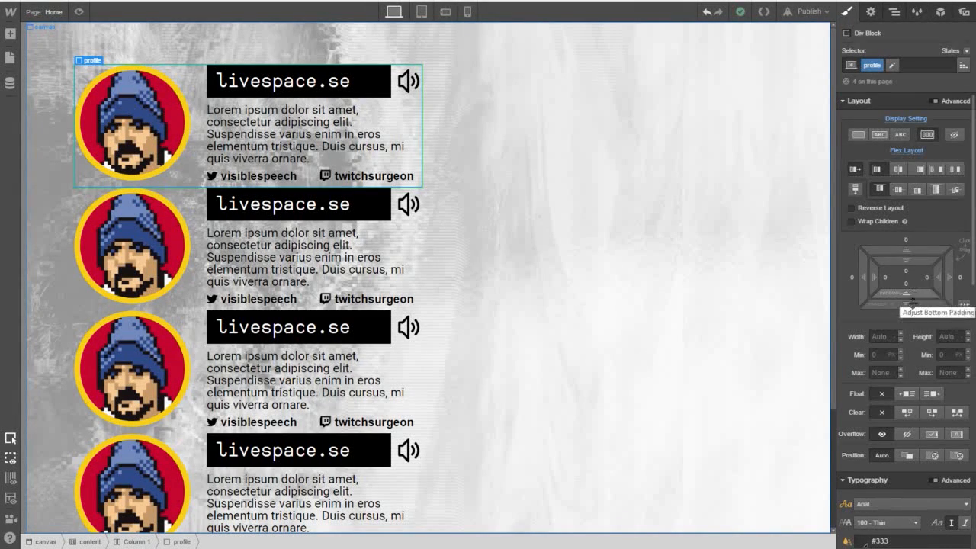
left_click_drag(913, 293, 917, 342)
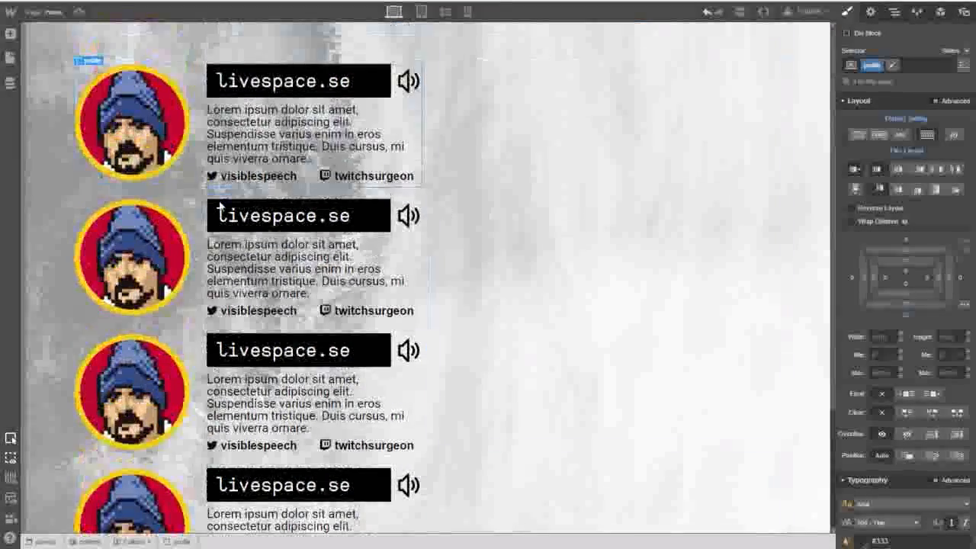
Replace the second profile's picture with the thumbs-up man photo and the third's with the blonde woman portrait from the assets.
left_click(140, 244)
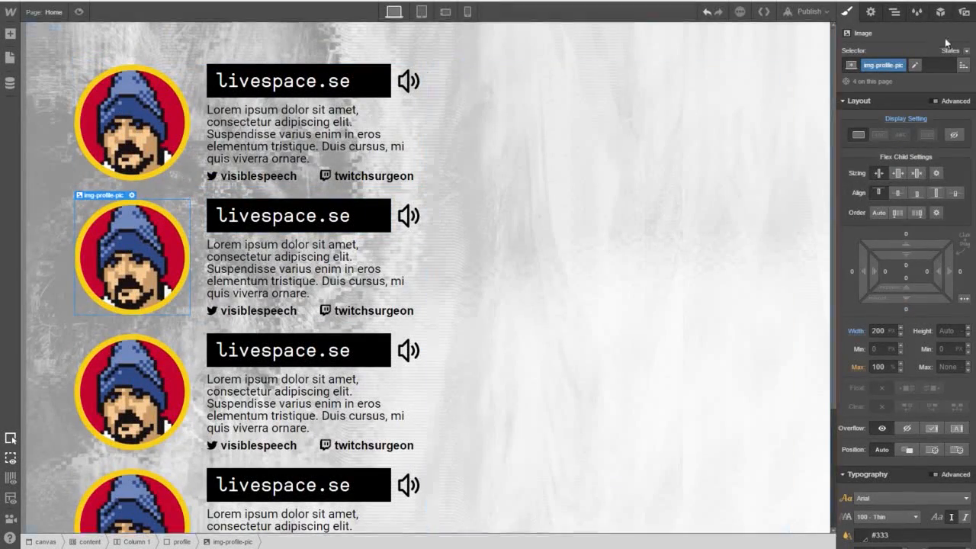
left_click(963, 14)
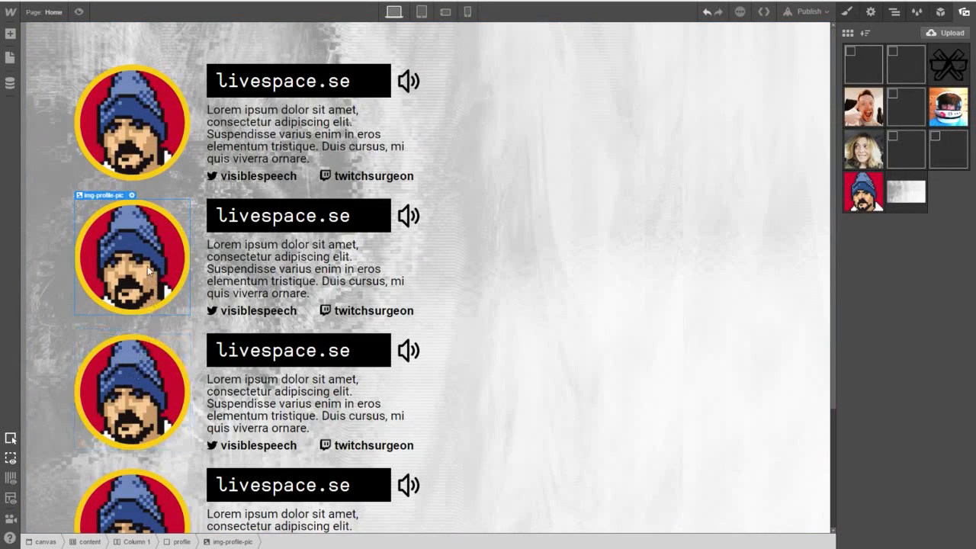
left_click(155, 380)
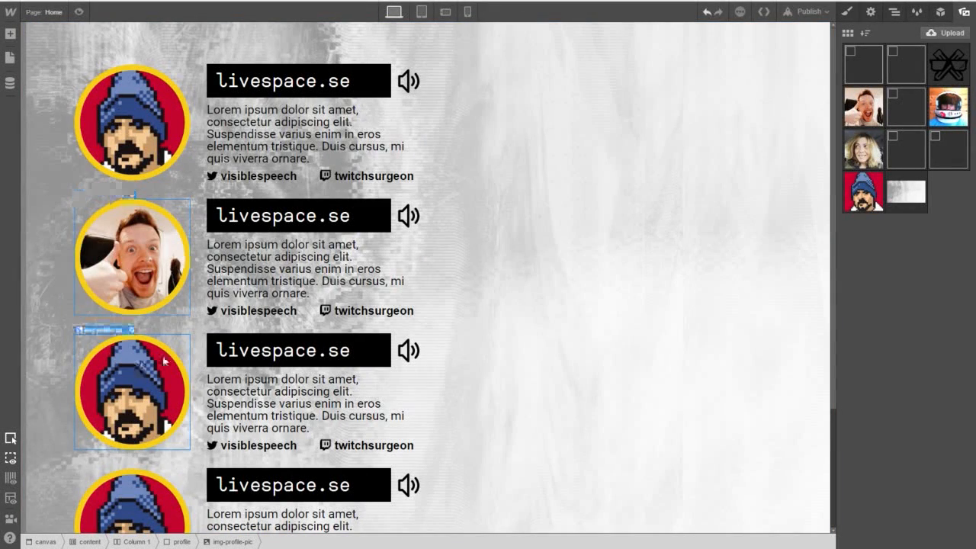
left_click(863, 149)
Replace the fourth profile's picture with the space-helmet photo and its speaker icon with the game controller from the assets.
scroll(117, 461, "down", 1)
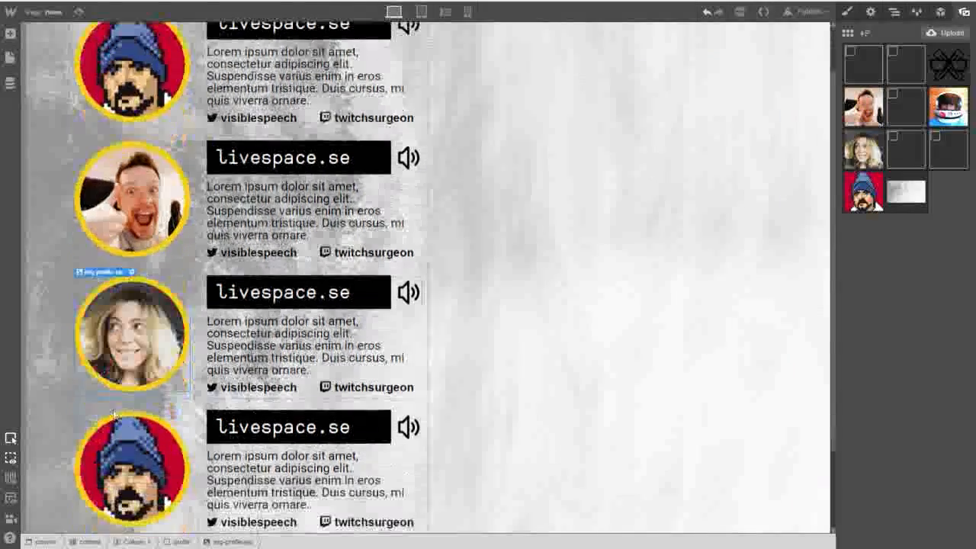
left_click(117, 461)
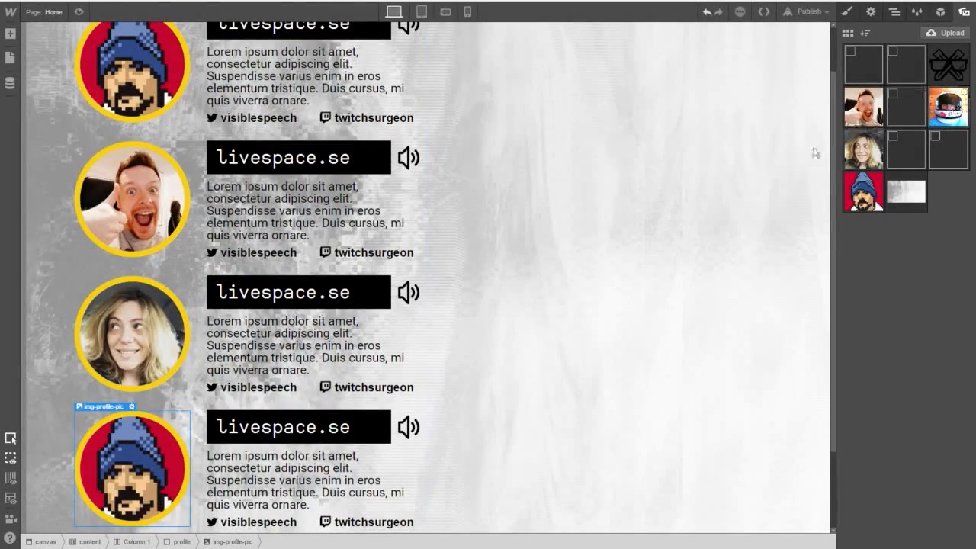
left_click(410, 427)
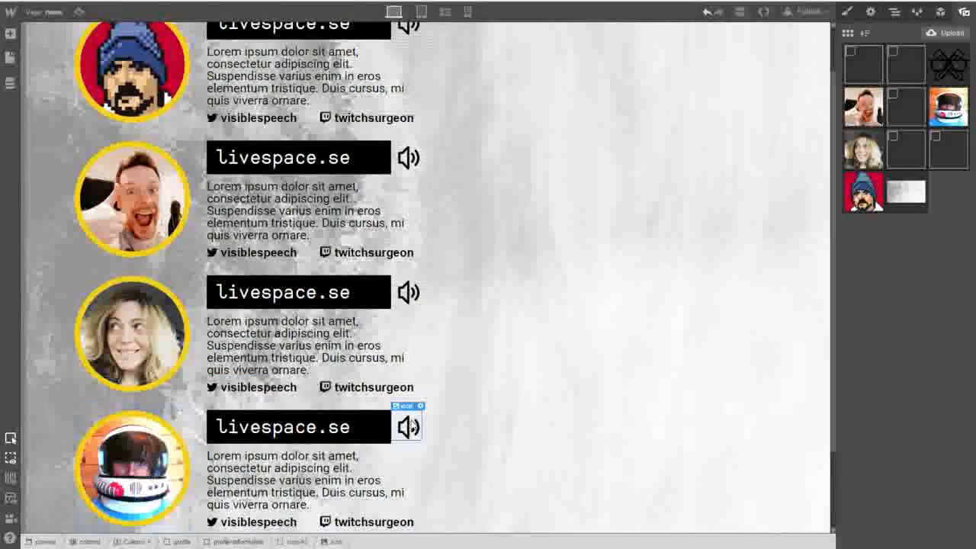
left_click(909, 158)
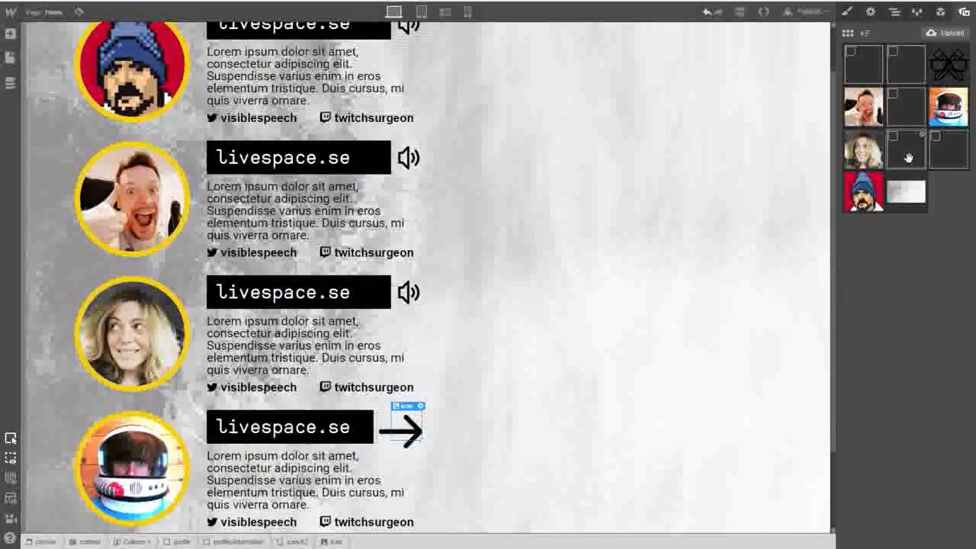
left_click(909, 117)
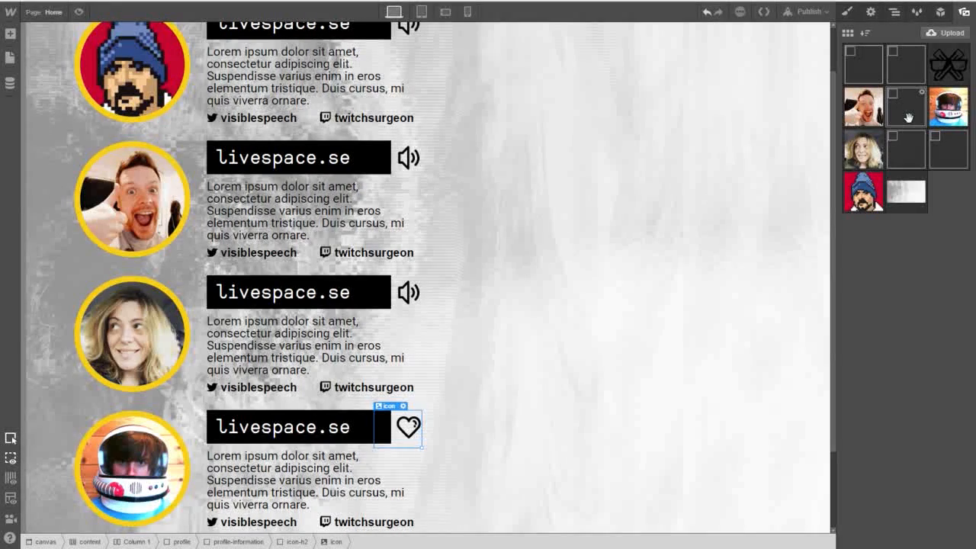
left_click(942, 147)
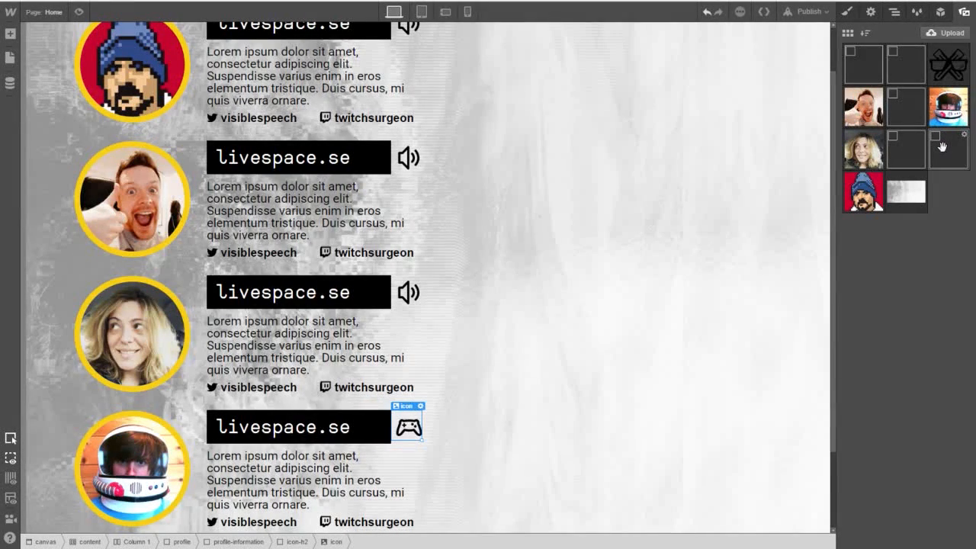
Swap the third profile's speaker icon for the heart and the second profile's for the thumbs-up icon.
left_click(406, 296)
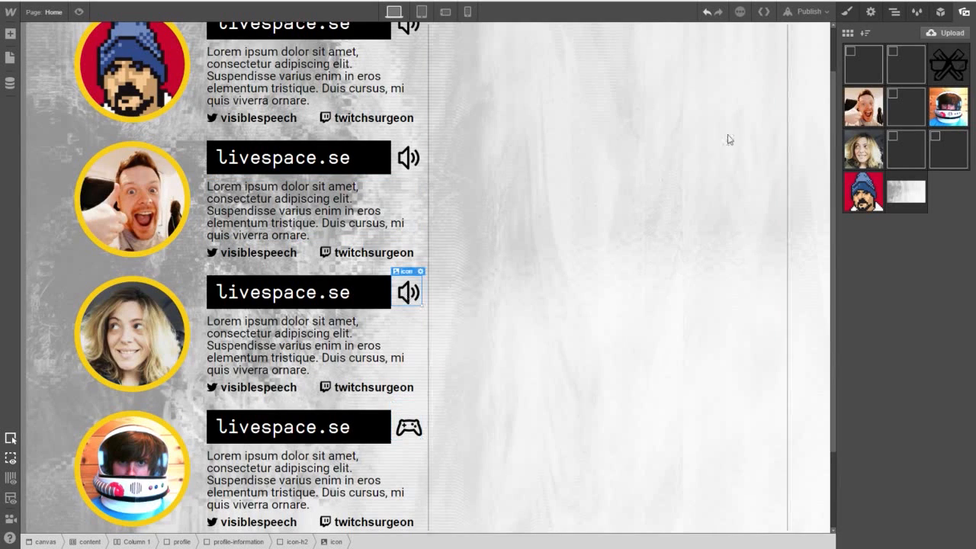
left_click(865, 69)
left_click(906, 105)
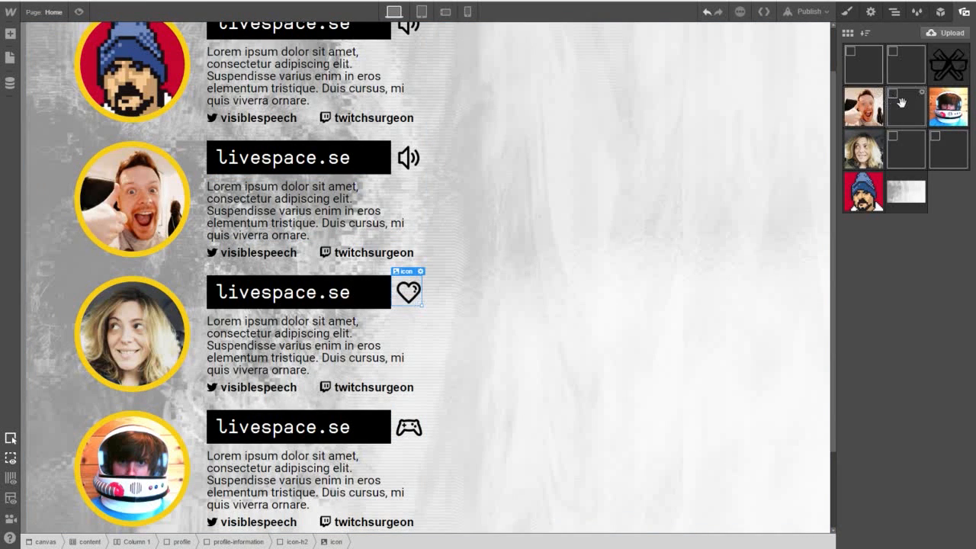
left_click(408, 158)
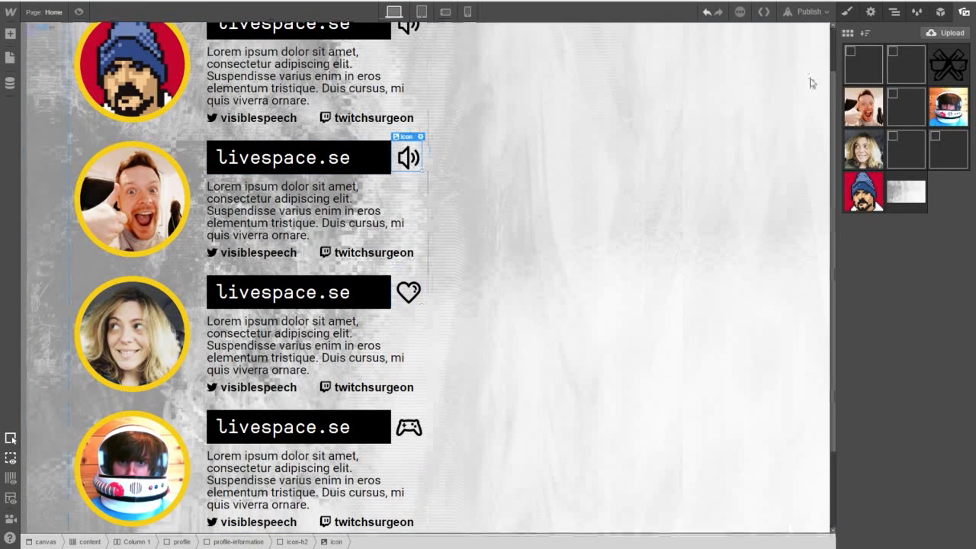
left_click(866, 74)
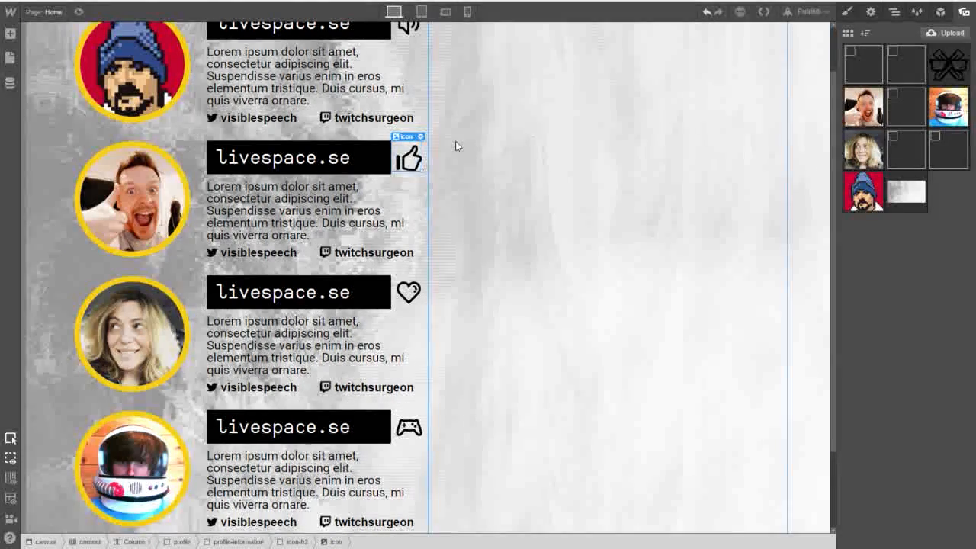
scroll(453, 207, "up", 1)
left_click(438, 226)
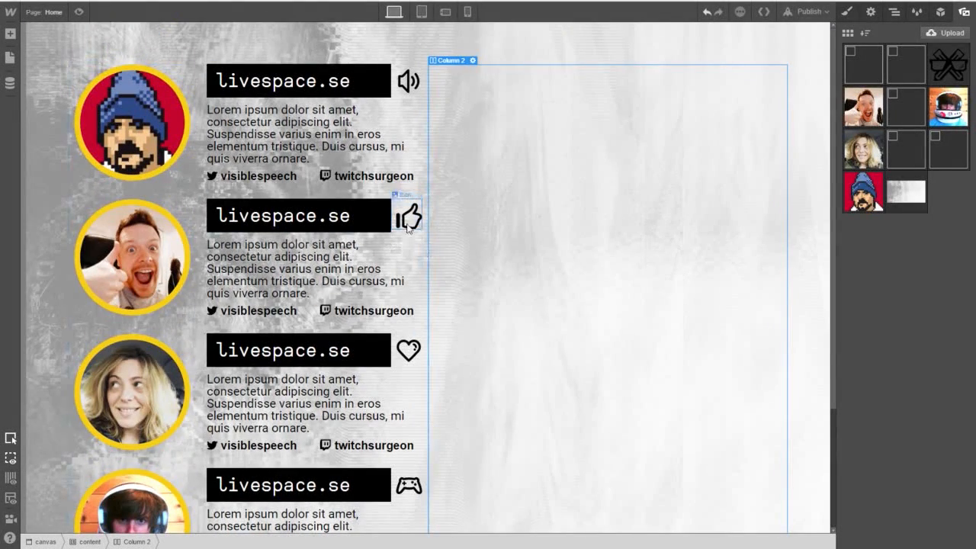
scroll(395, 284, "down", 1)
scroll(395, 284, "down", 1)
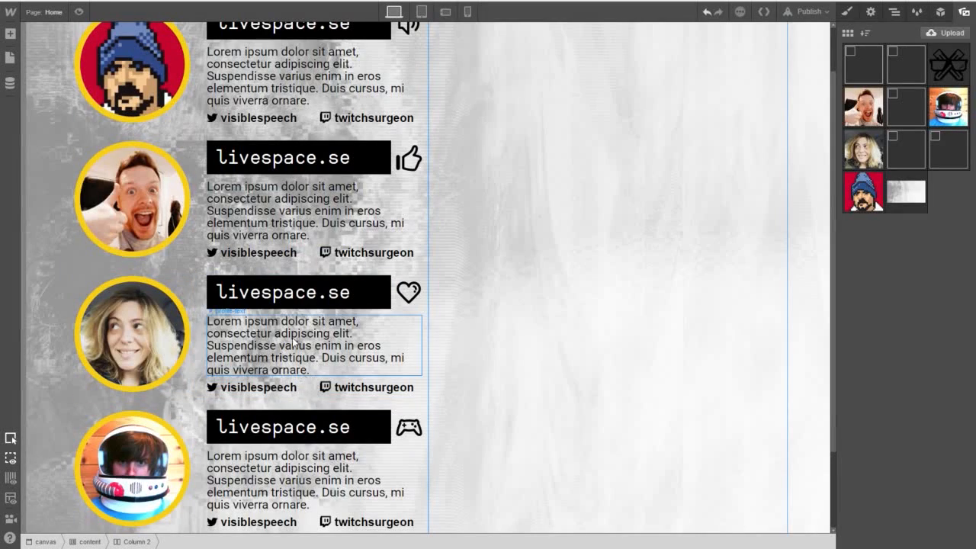
scroll(268, 258, "up", 1)
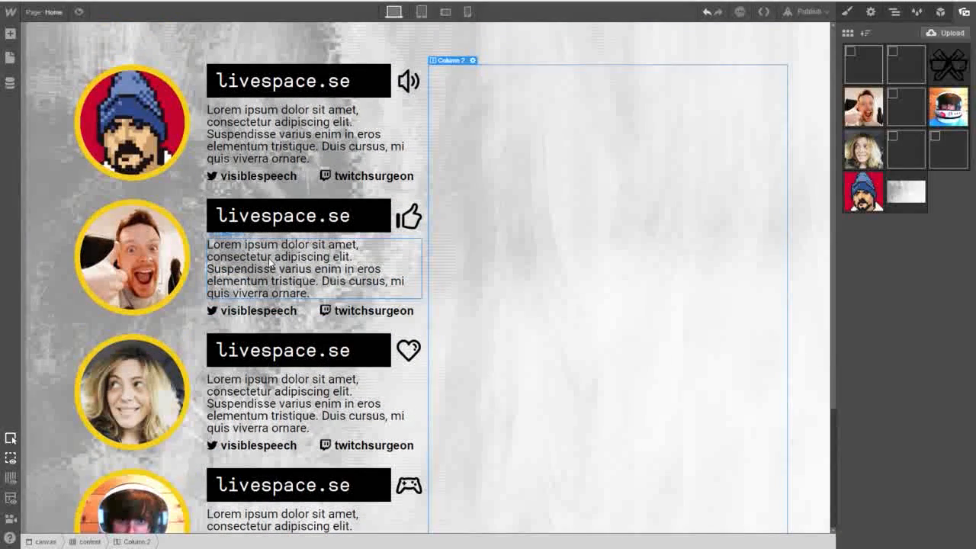
Change the Twitter handle in the second profile's social bar to mrskilled.
left_click(252, 176)
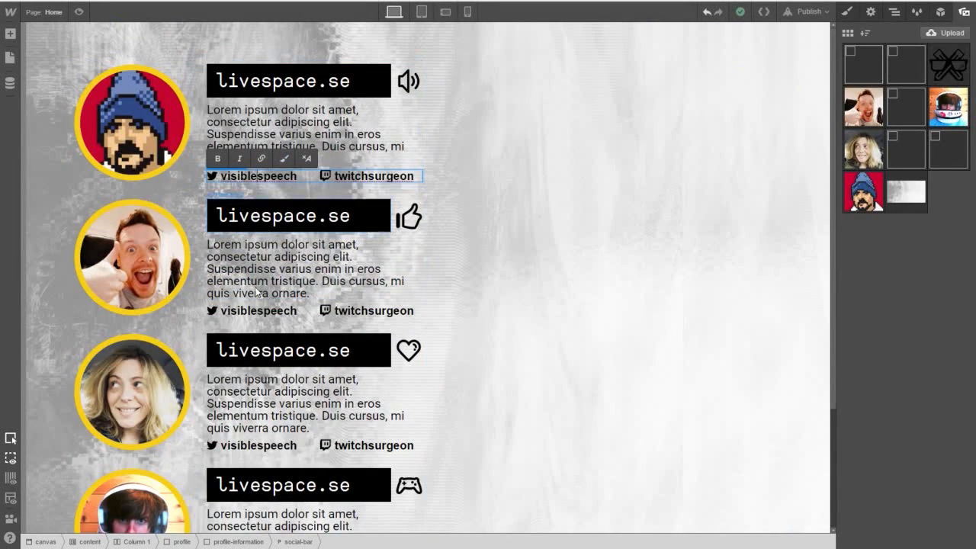
double_click(252, 312)
left_click(247, 311)
double_click(247, 311)
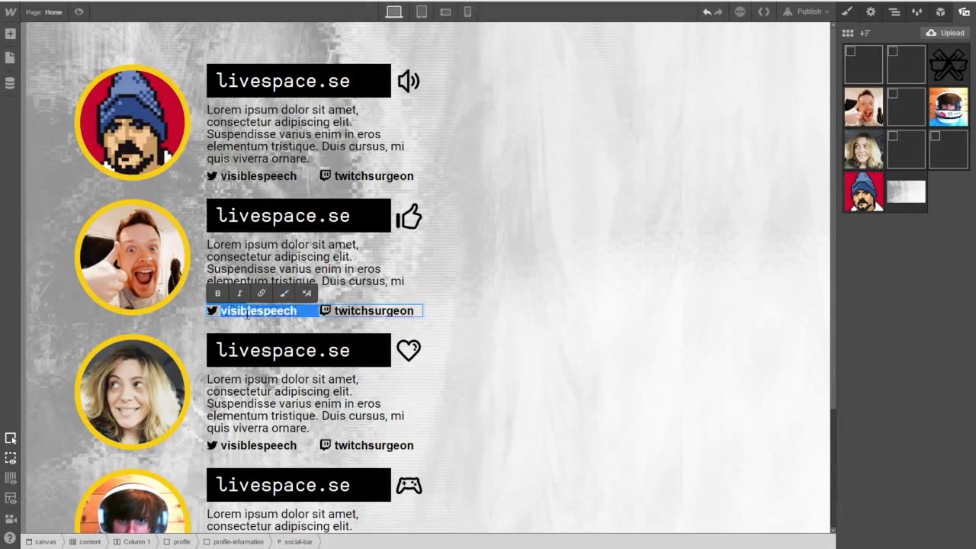
left_click(298, 311)
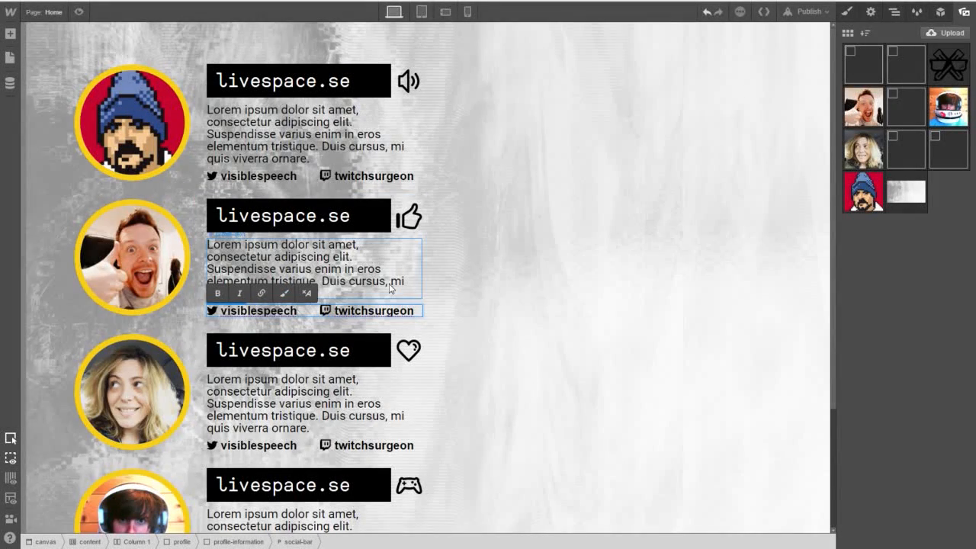
key("shift+Left")
key("shift+Left")
key("shift+Left")
key("shift+Left")
key("shift+Left")
key("shift+Left")
key("shift+Left")
key("shift+Left")
key("shift+Left")
key("shift+Left")
type("mrskilled")
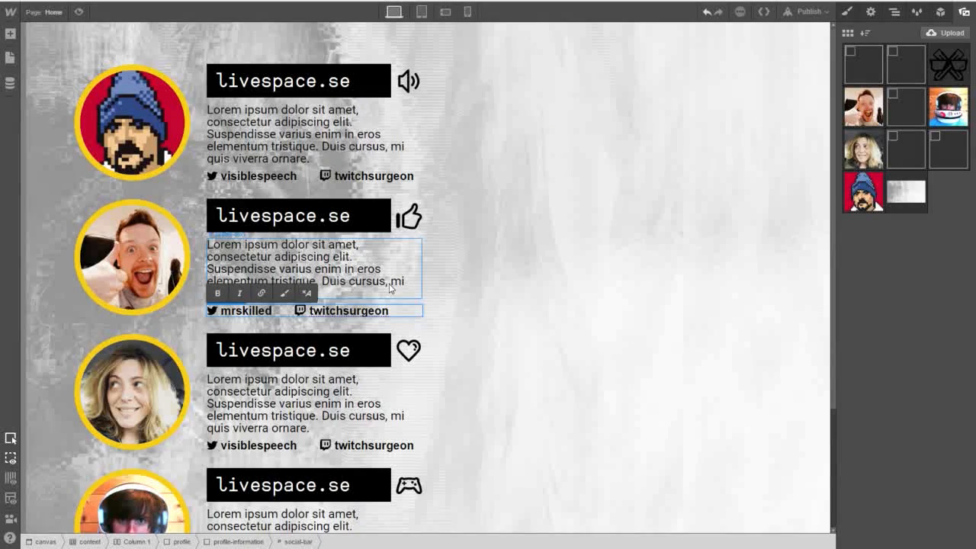
Replace the second profile's heading text with SkilledSkillet.
left_click(333, 216)
double_click(334, 216)
left_click(337, 216)
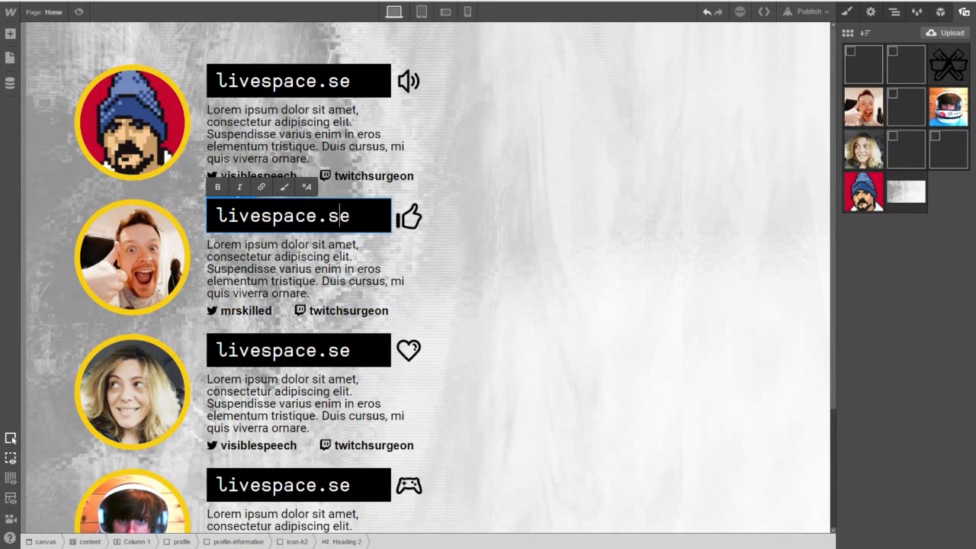
left_click_drag(354, 216, 216, 216)
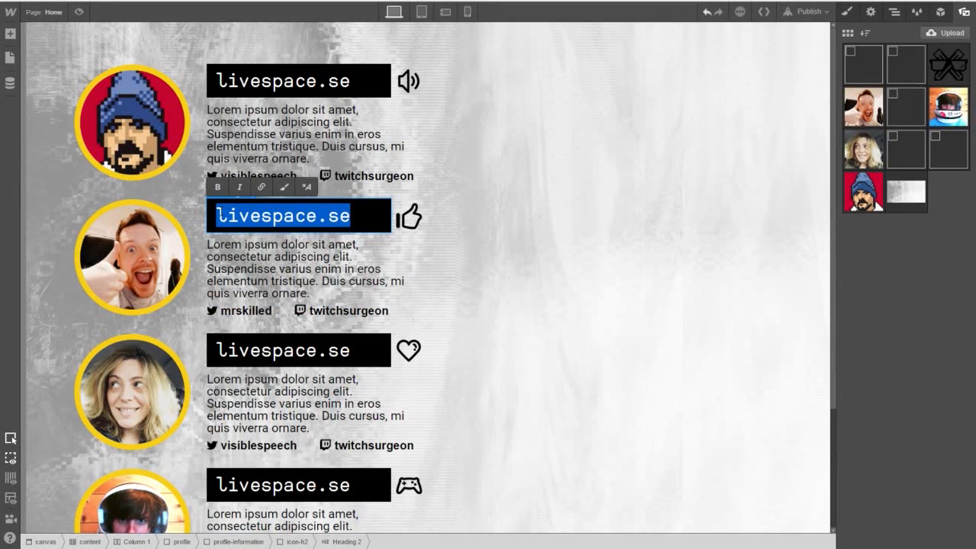
type("Skilld")
key("BackSpace")
type("ed")
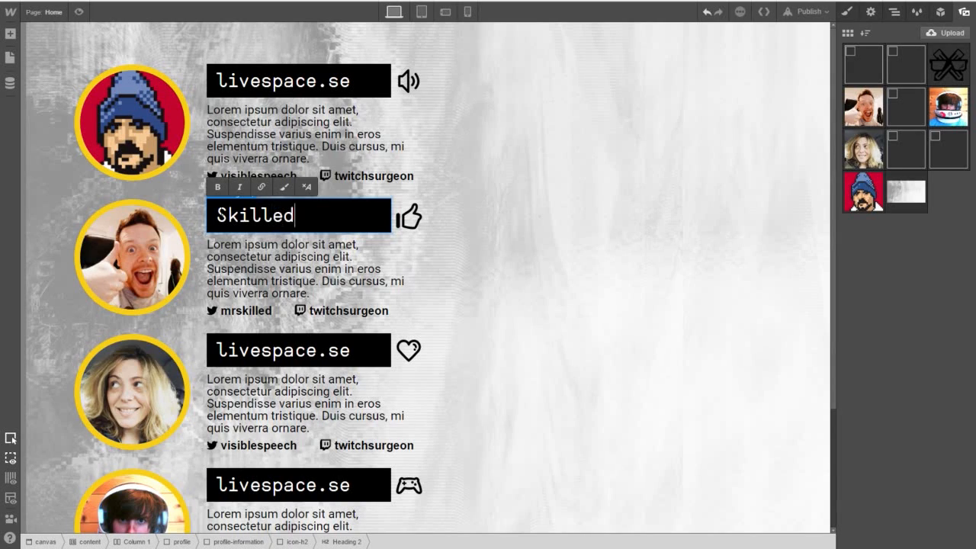
type("Skillet")
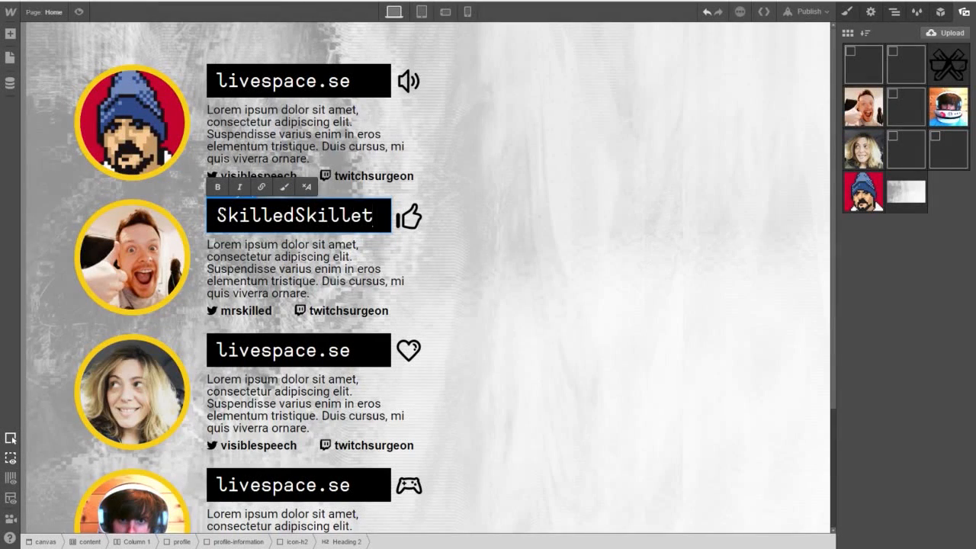
Replace the third profile's heading text with JoJolliet.
left_click(290, 353)
double_click(290, 352)
left_click(351, 351)
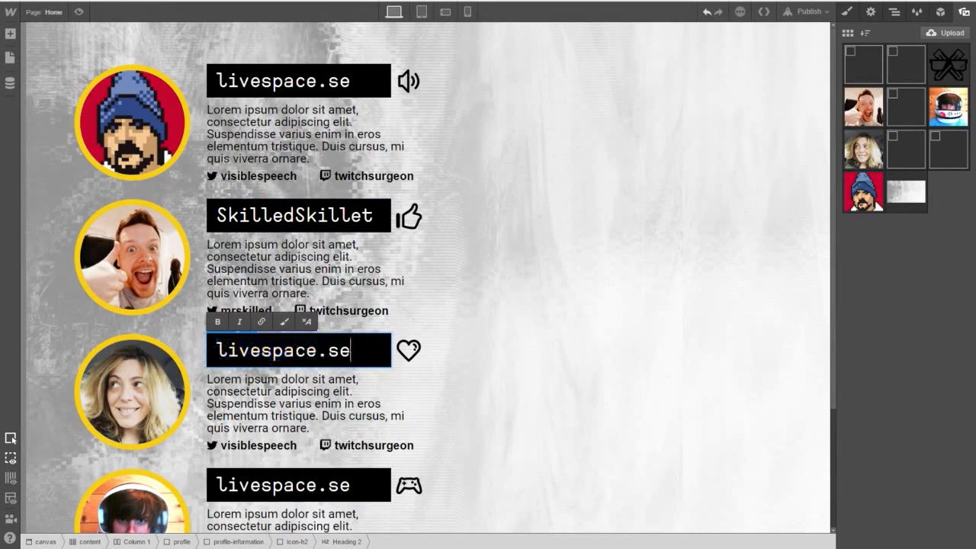
left_click_drag(351, 351, 216, 350)
type("J")
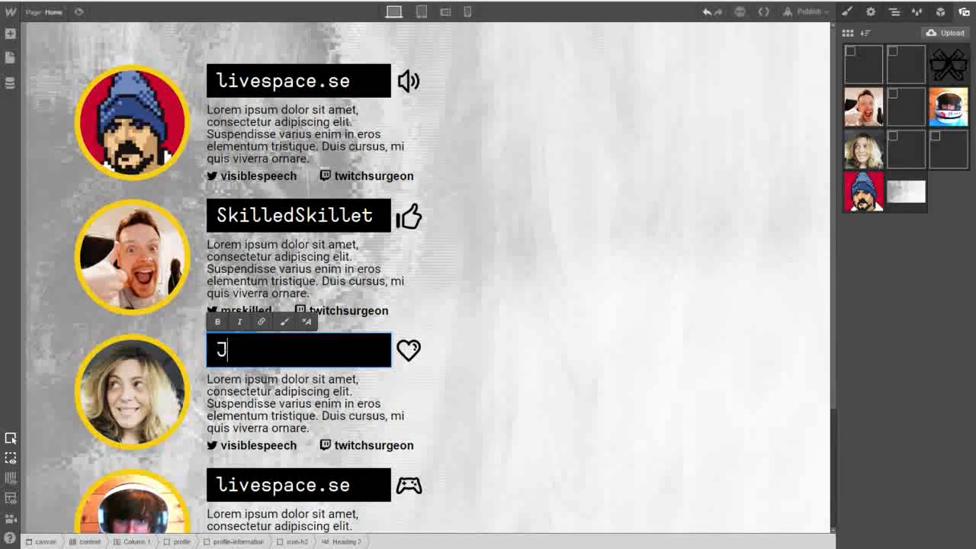
type("oJolliet")
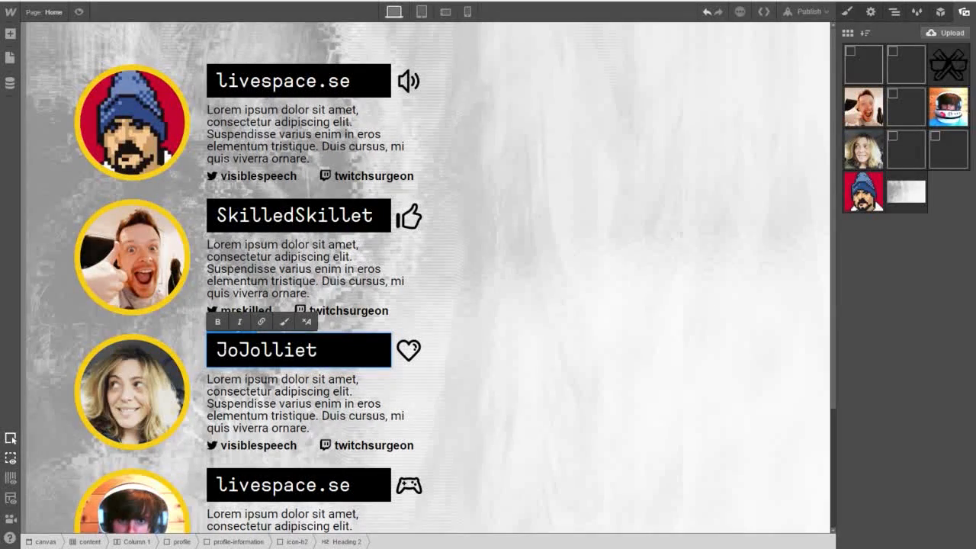
Replace the fourth profile's heading text with Nastynaut, starting with a capital N, and finish the text editing.
left_click(294, 492)
double_click(293, 492)
left_click_drag(351, 485, 203, 486)
type("nastynaut")
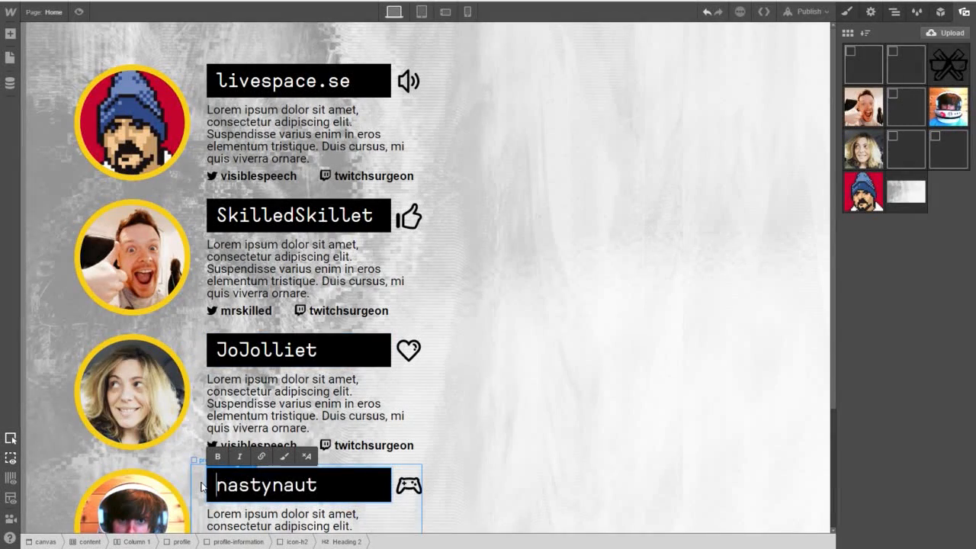
key("Delete")
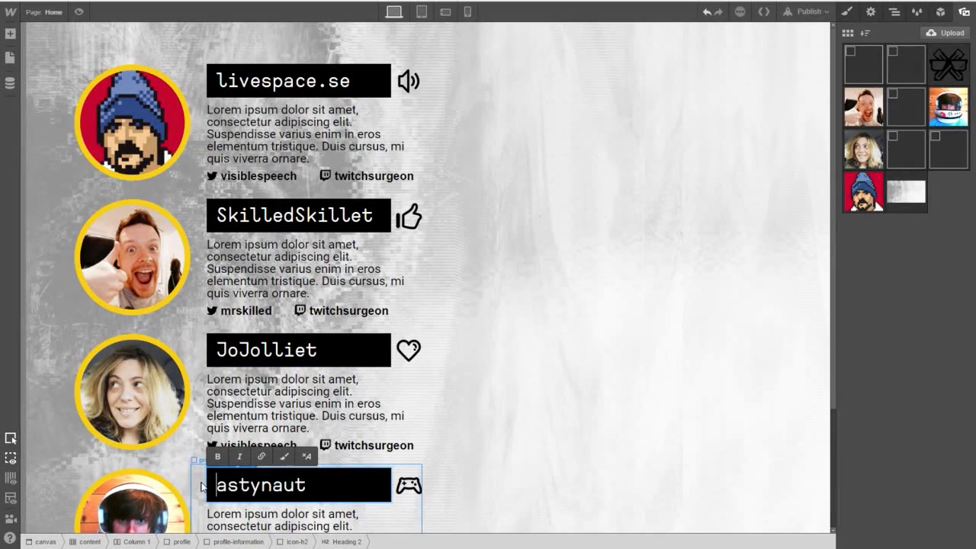
type("N")
scroll(204, 486, "down", 2)
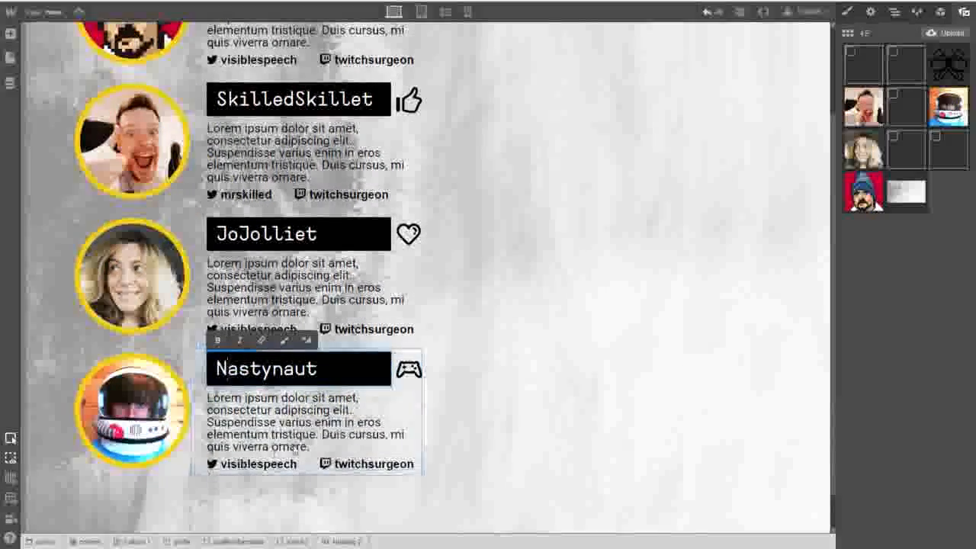
left_click(461, 395)
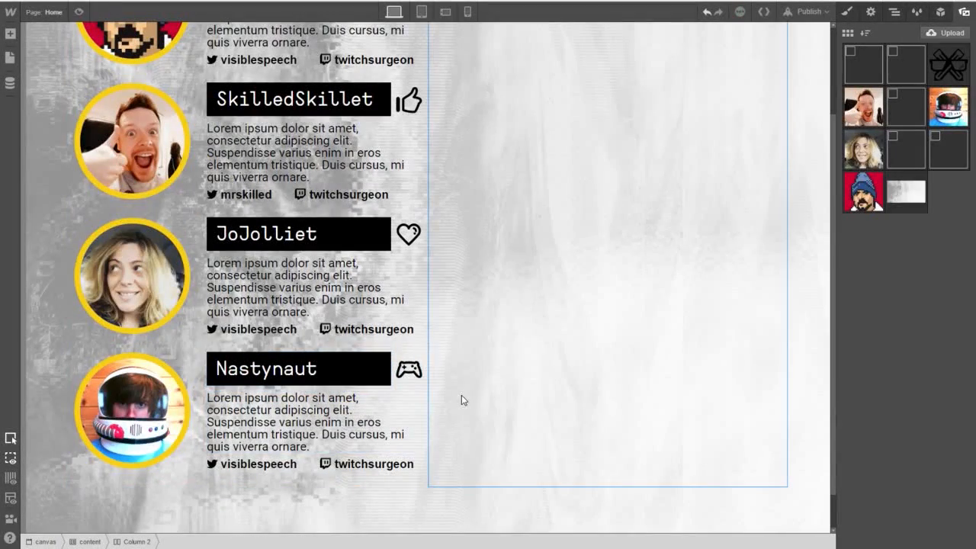
Publish the site to its webflow.io domain.
left_click(71, 198)
scroll(90, 234, "up", 2)
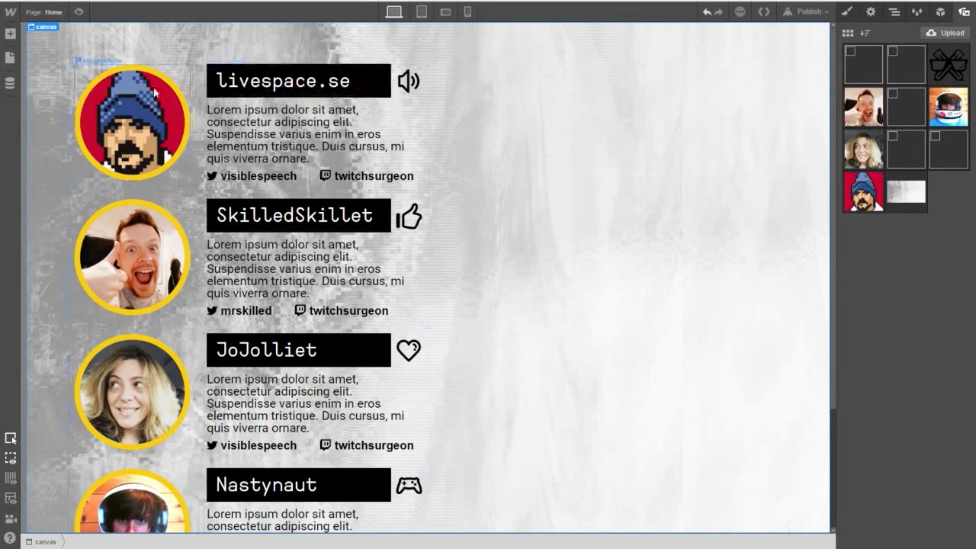
scroll(197, 203, "down", 2)
scroll(197, 203, "up", 2)
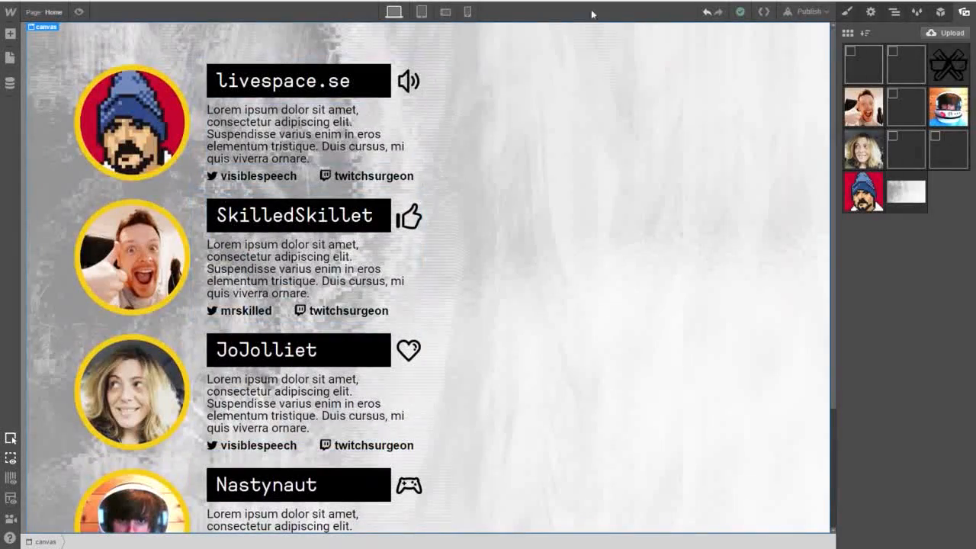
left_click(806, 15)
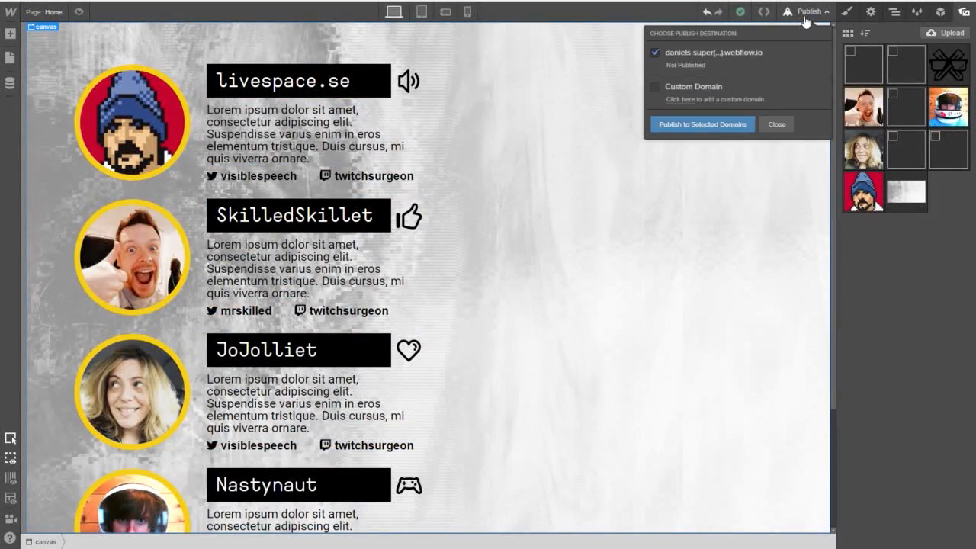
left_click(680, 129)
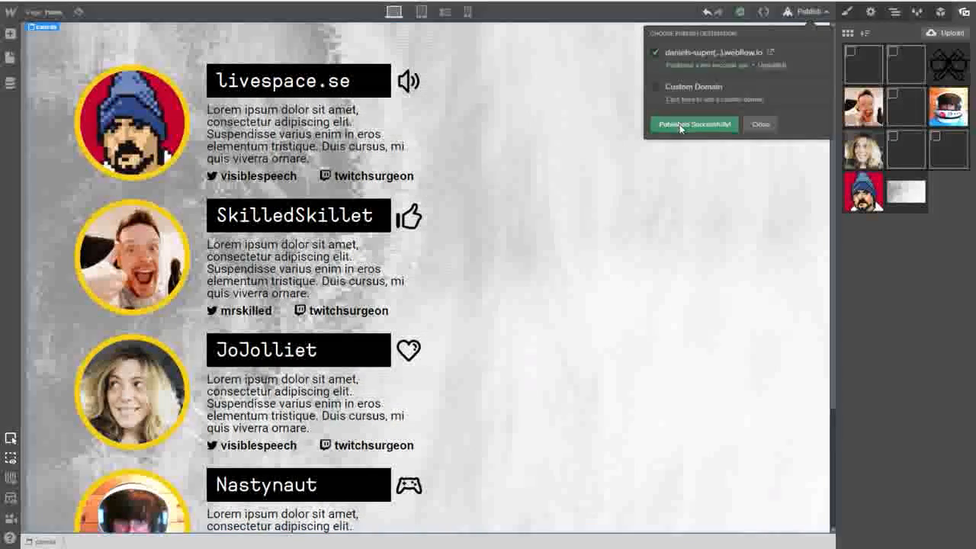
Open the published site and examine the profile blocks and background over the full page length.
left_click(770, 54)
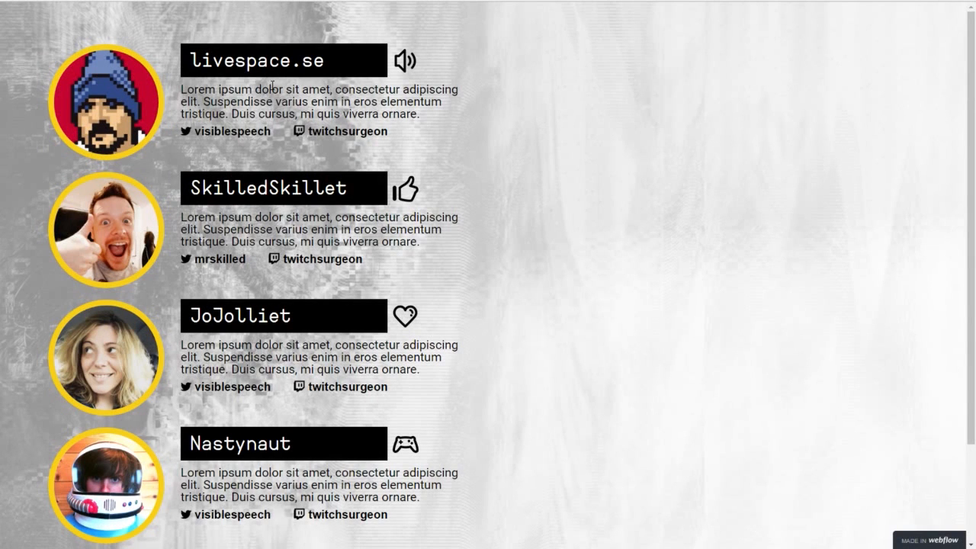
scroll(427, 221, "down", 2)
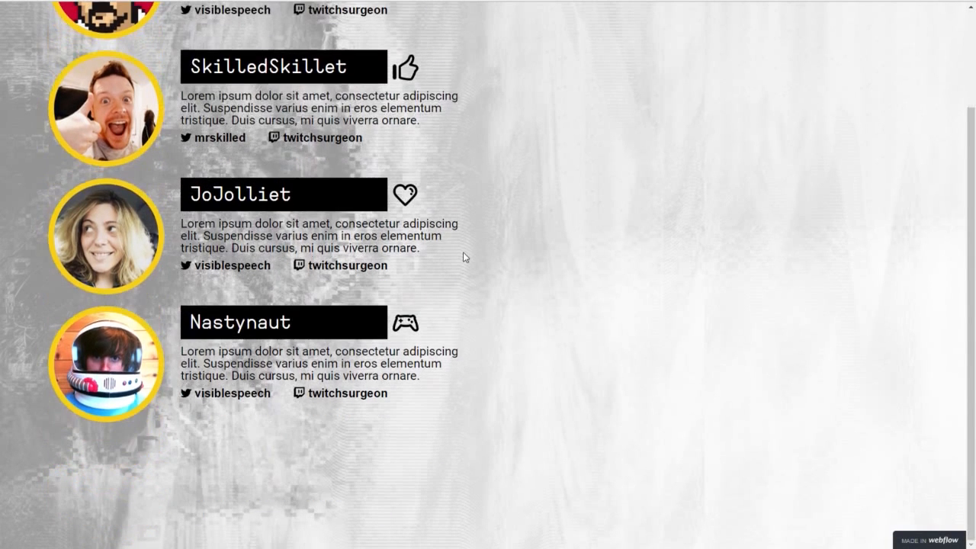
scroll(467, 246, "up", 2)
scroll(477, 229, "down", 2)
scroll(510, 239, "up", 2)
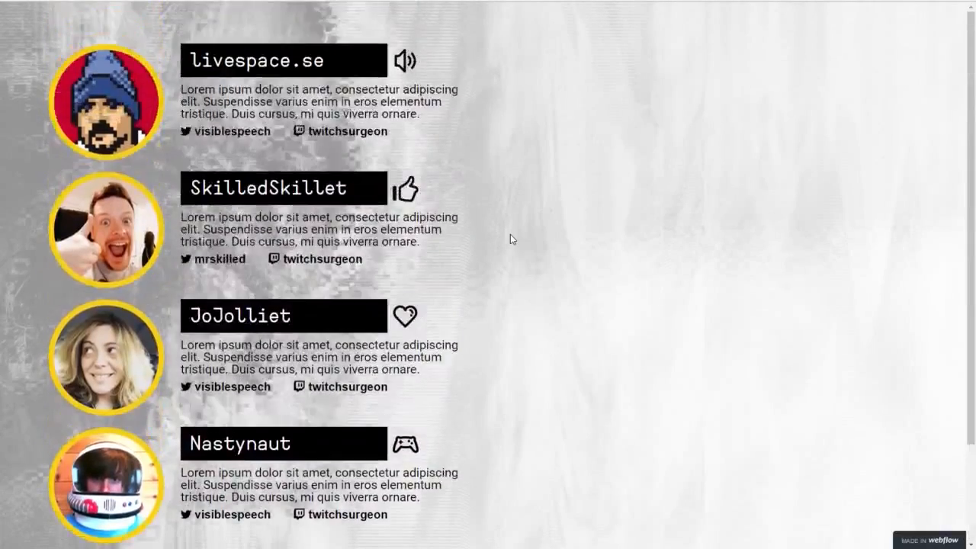
scroll(510, 239, "down", 2)
scroll(510, 239, "up", 2)
scroll(510, 239, "down", 2)
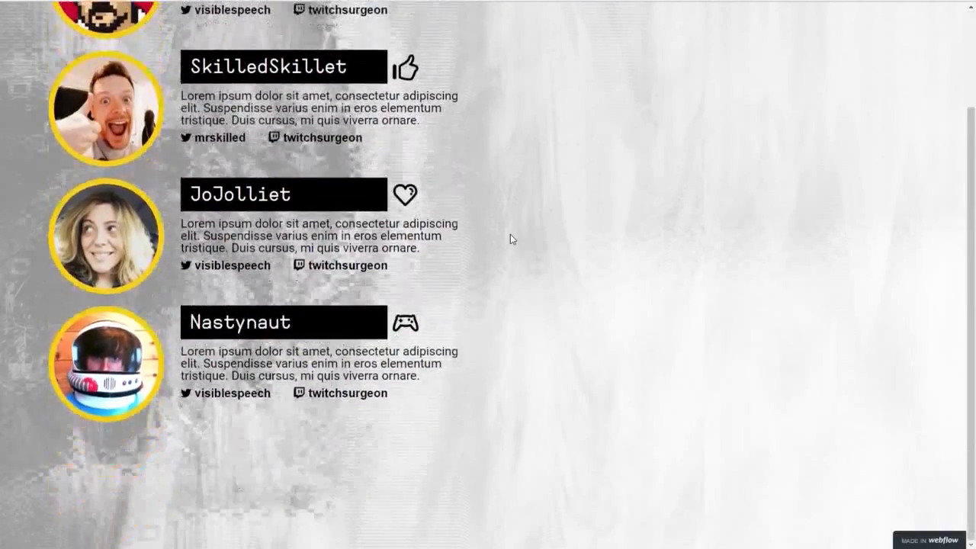
scroll(510, 239, "up", 2)
scroll(510, 239, "down", 2)
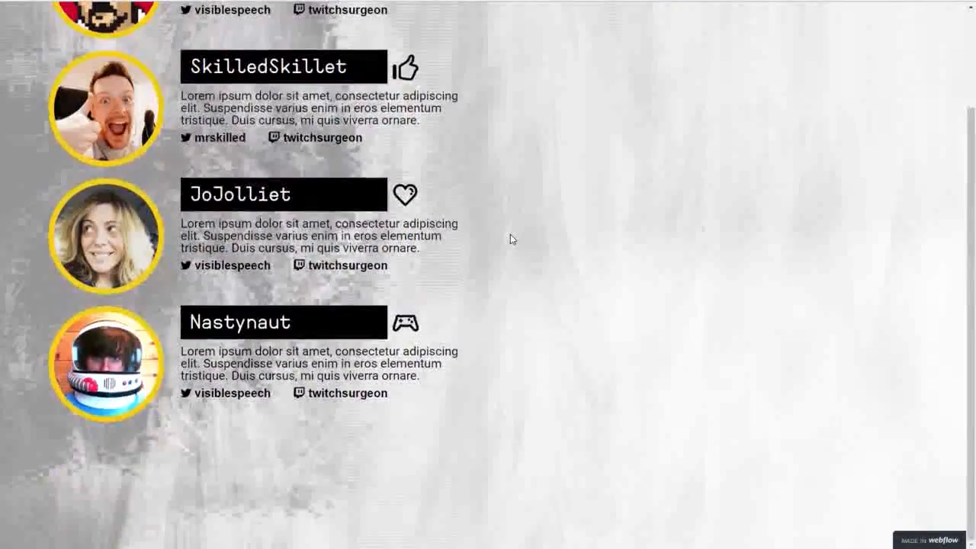
scroll(510, 239, "up", 2)
scroll(706, 169, "down", 2)
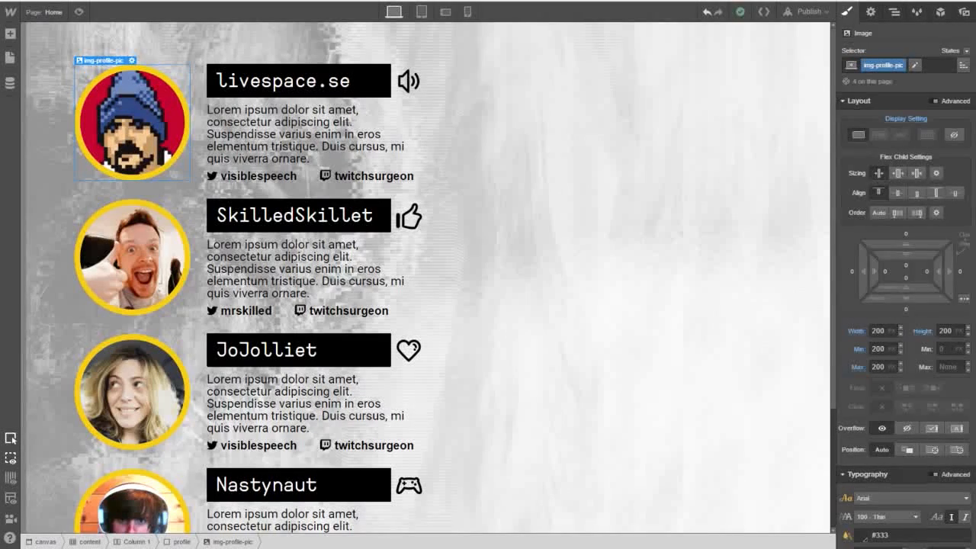
Publish the site to its webflow.io domain again from the Designer.
left_click(803, 22)
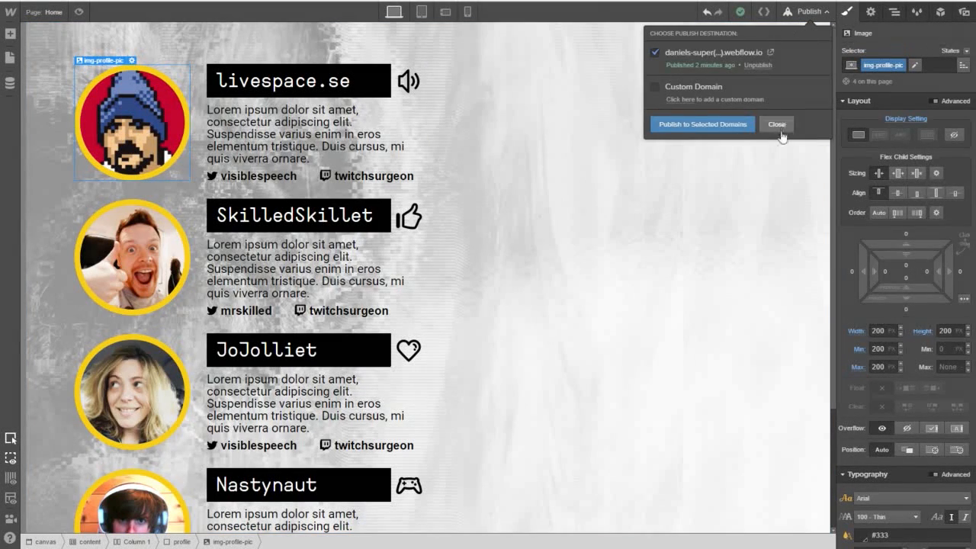
left_click(726, 122)
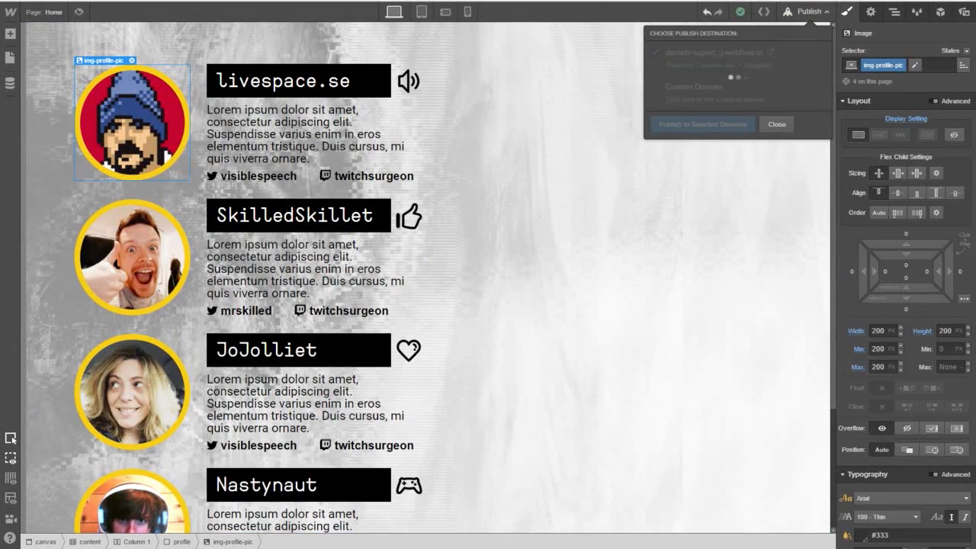